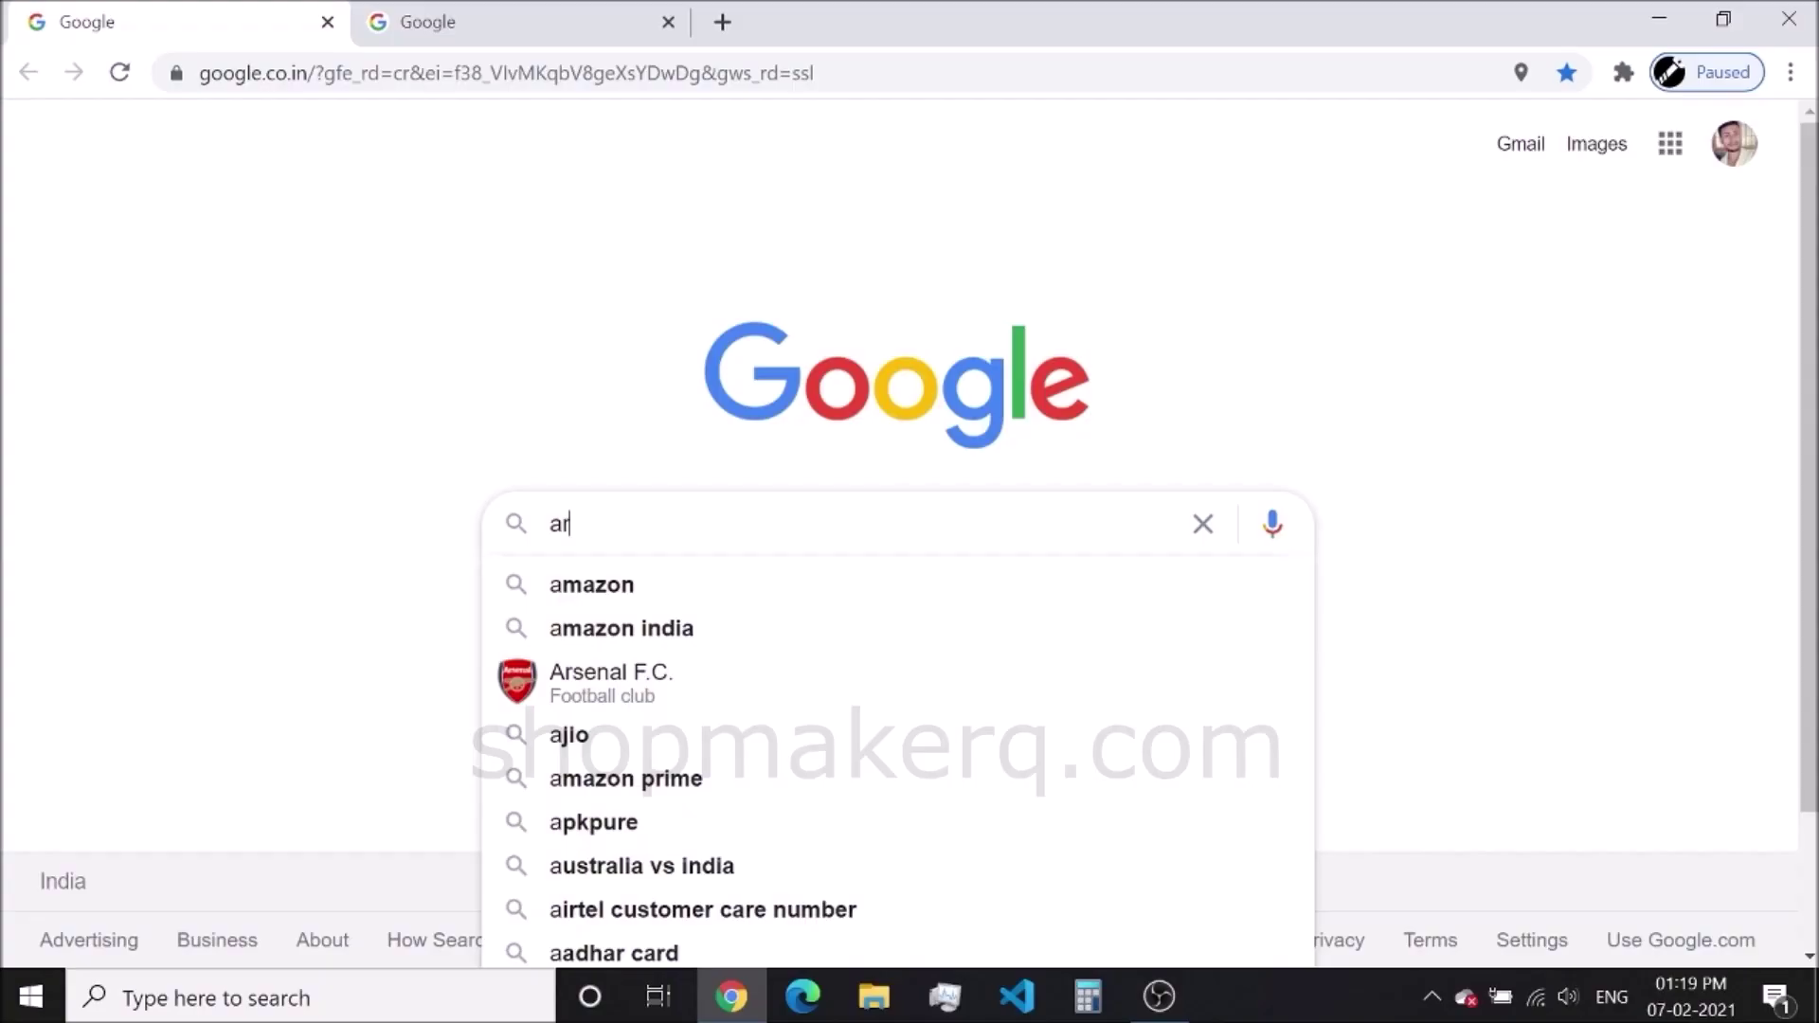
Search Google for arduino and download the Arduino IDE 1.8.13 Windows installer (Win 7 and newer) without donating.
{"action": "type", "text": "duino"}
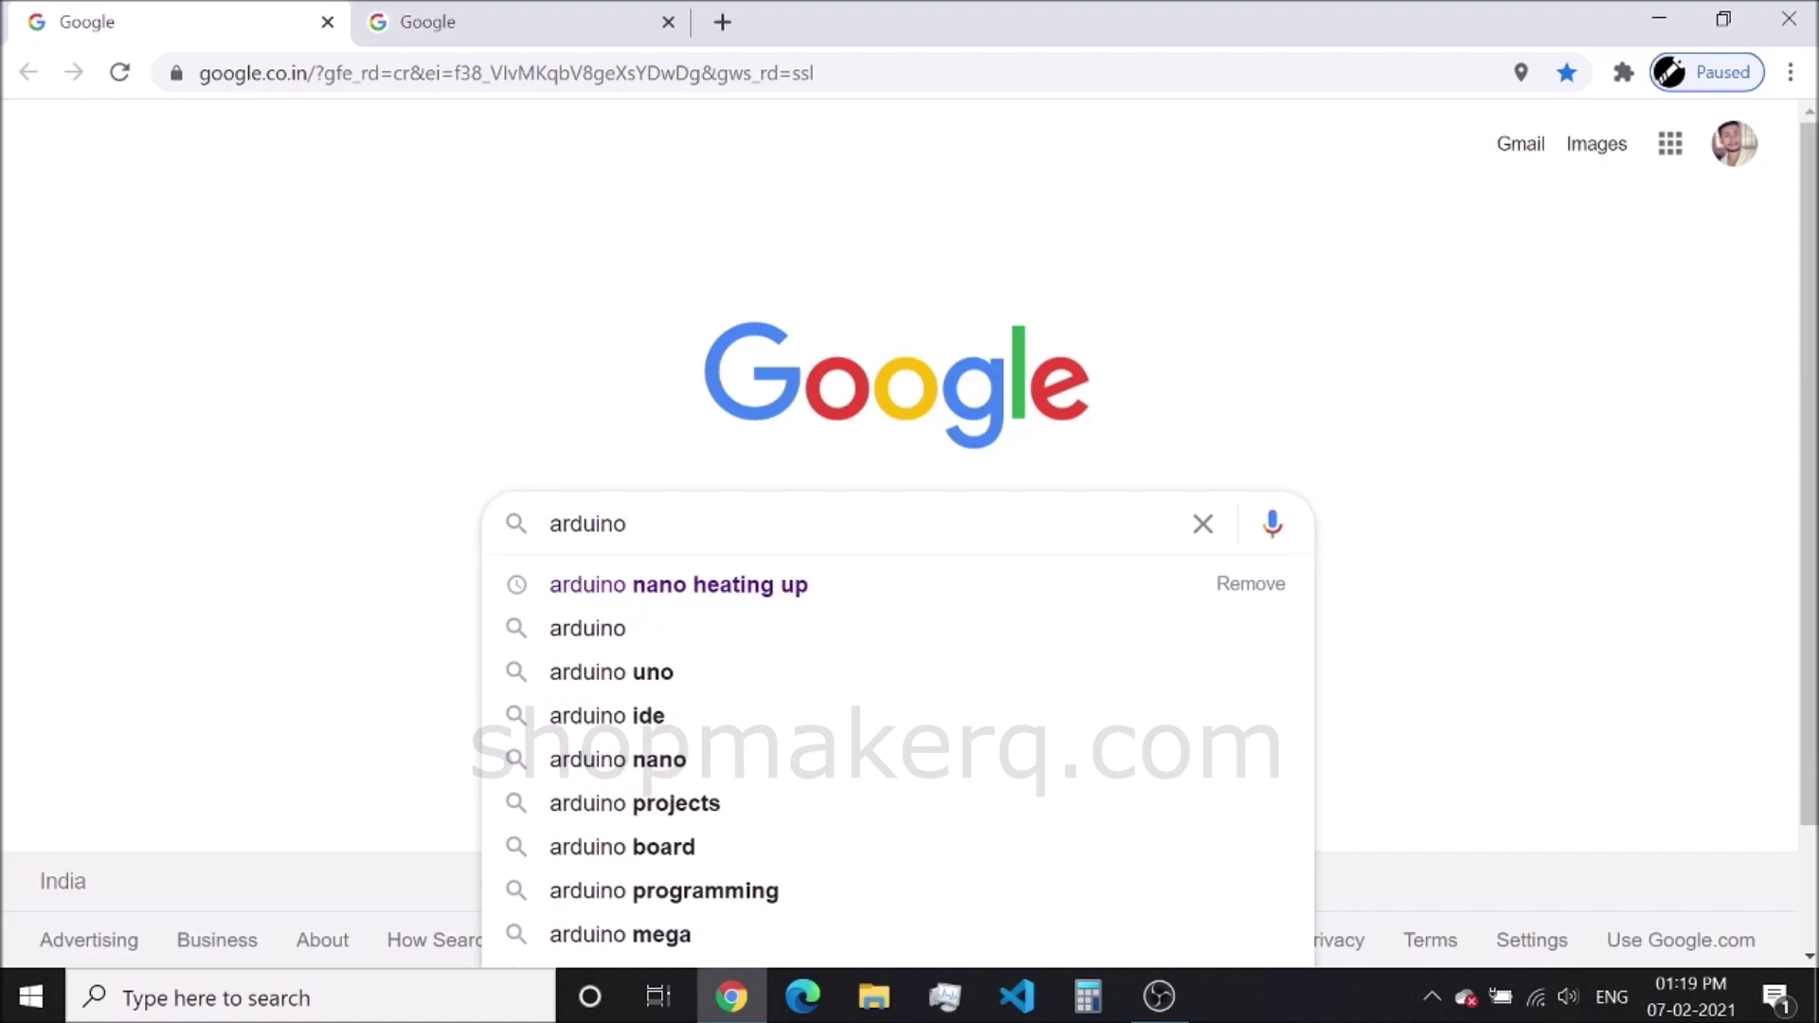
{"action": "left_click", "coordinate": [607, 629]}
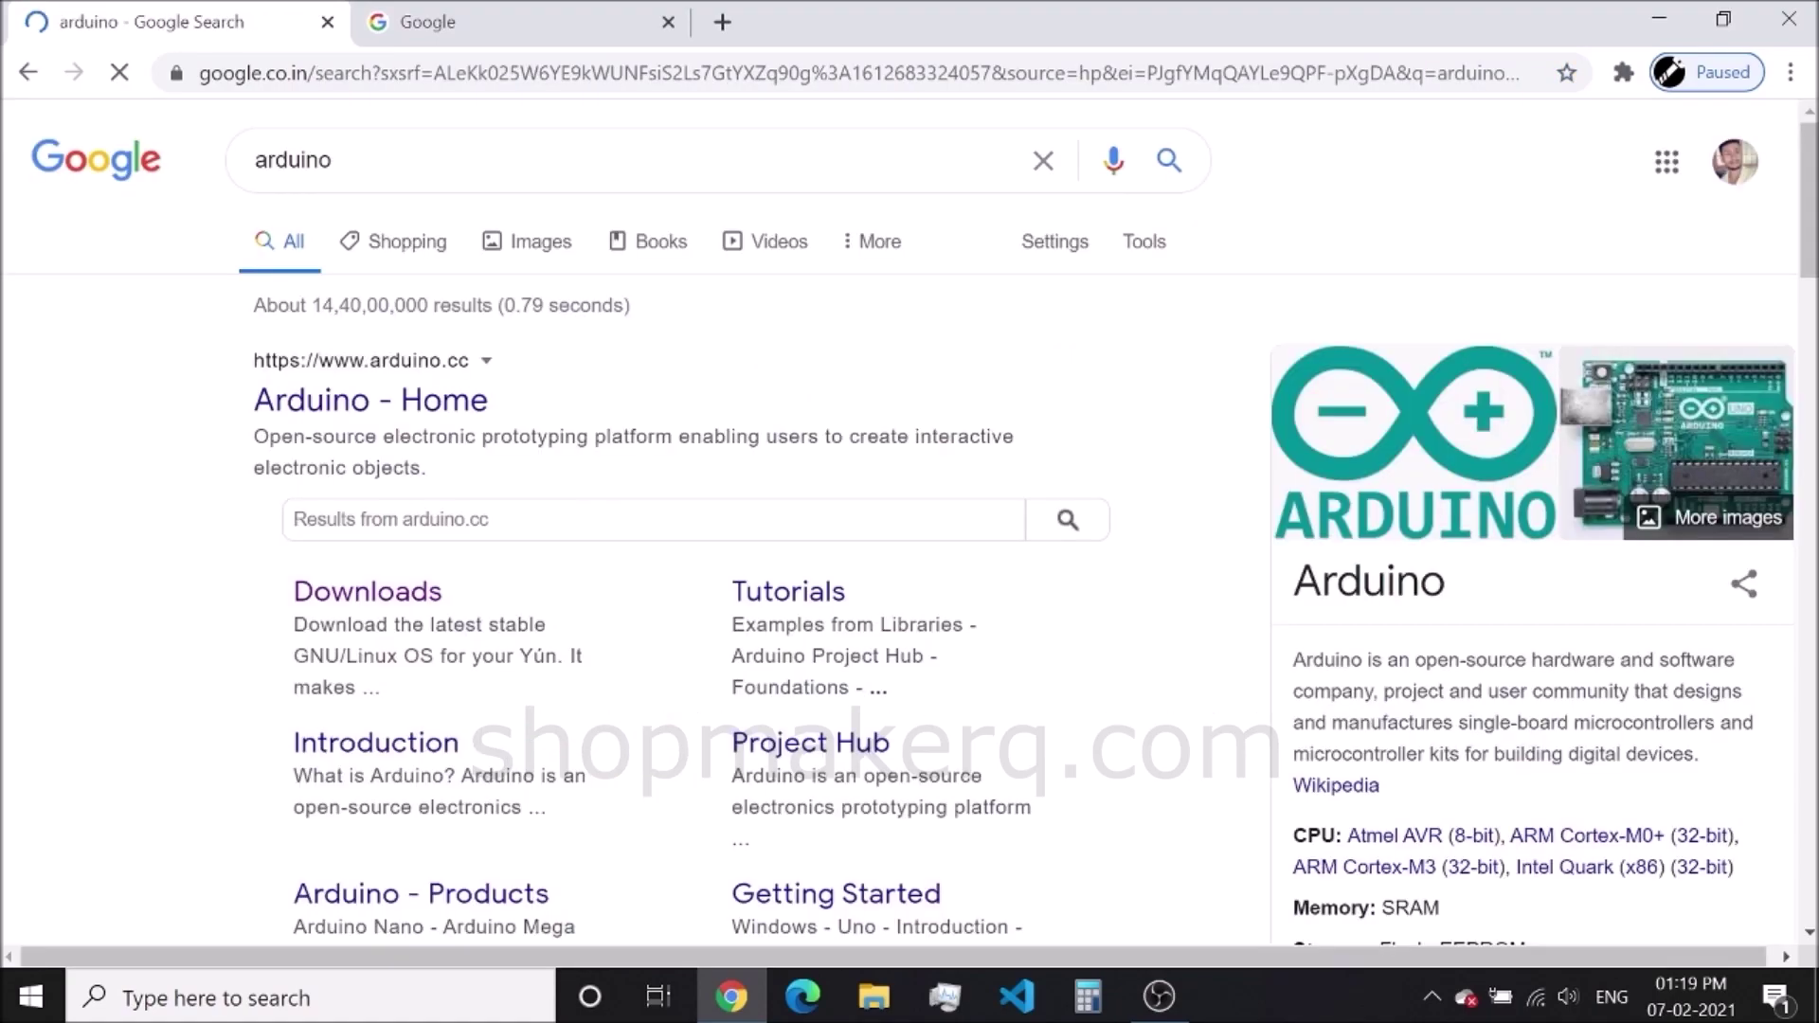
{"action": "left_click", "coordinate": [344, 616]}
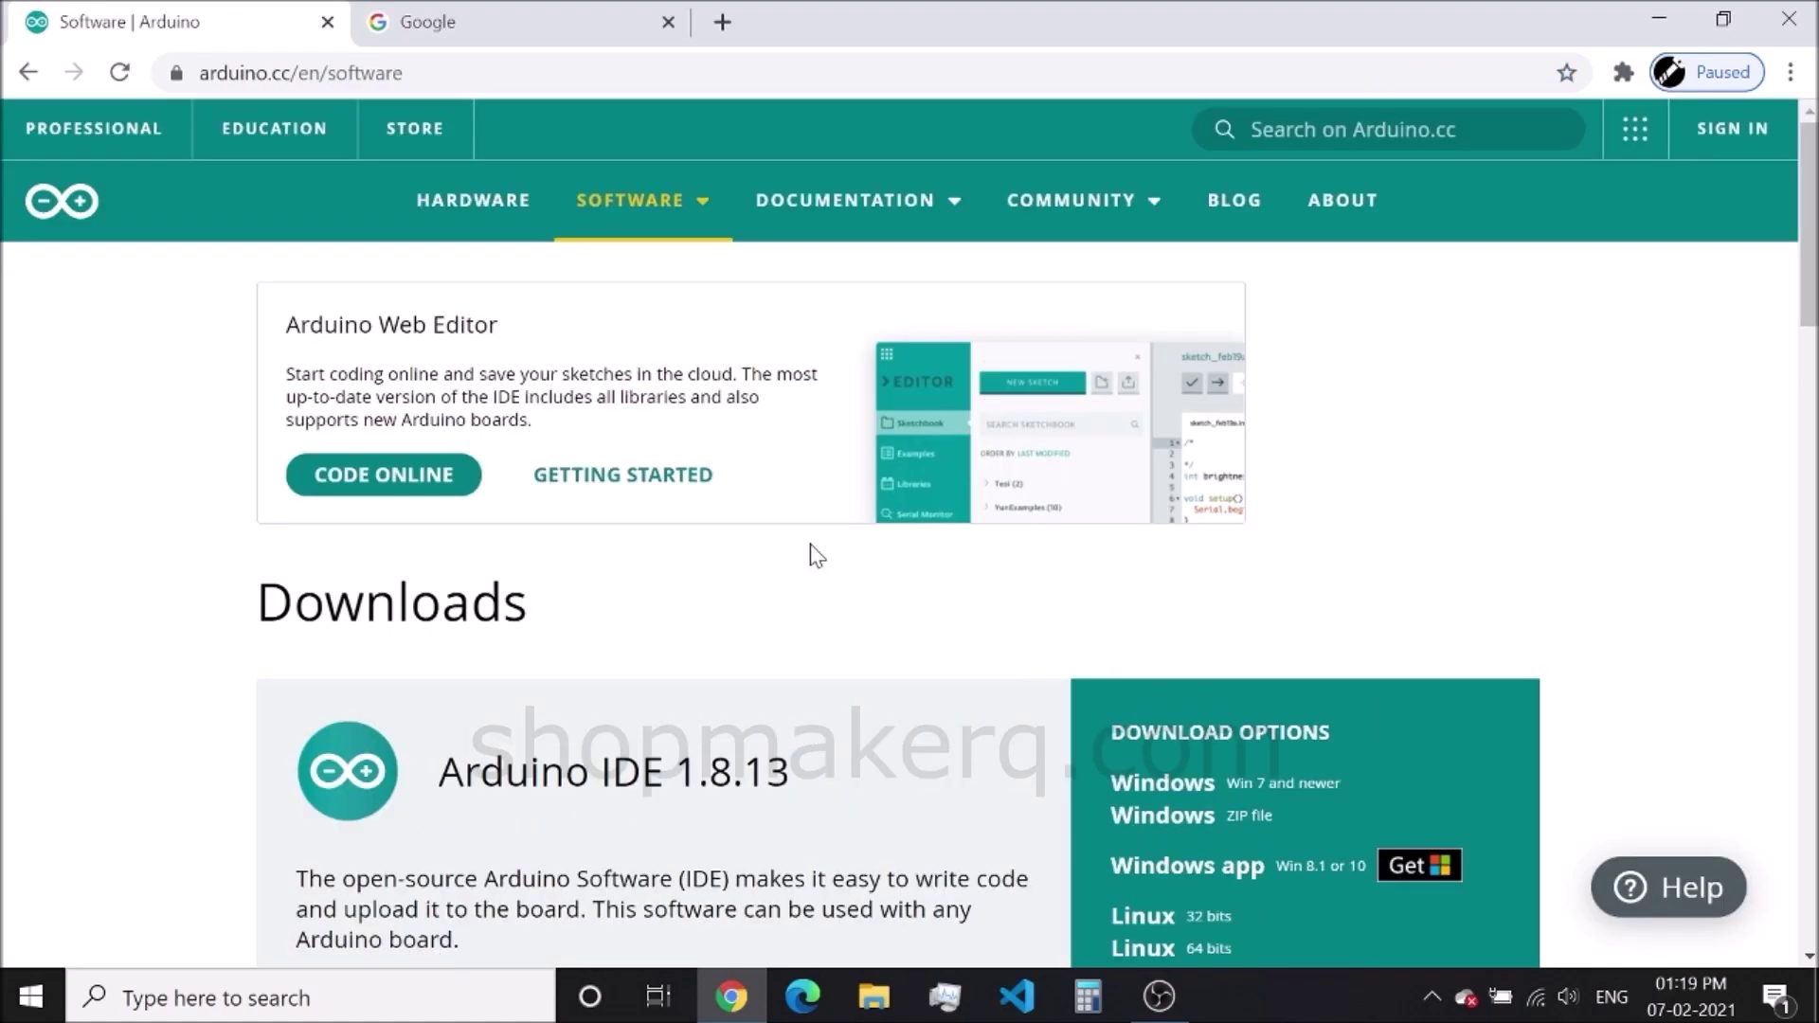
{"action": "left_click", "coordinate": [1134, 784]}
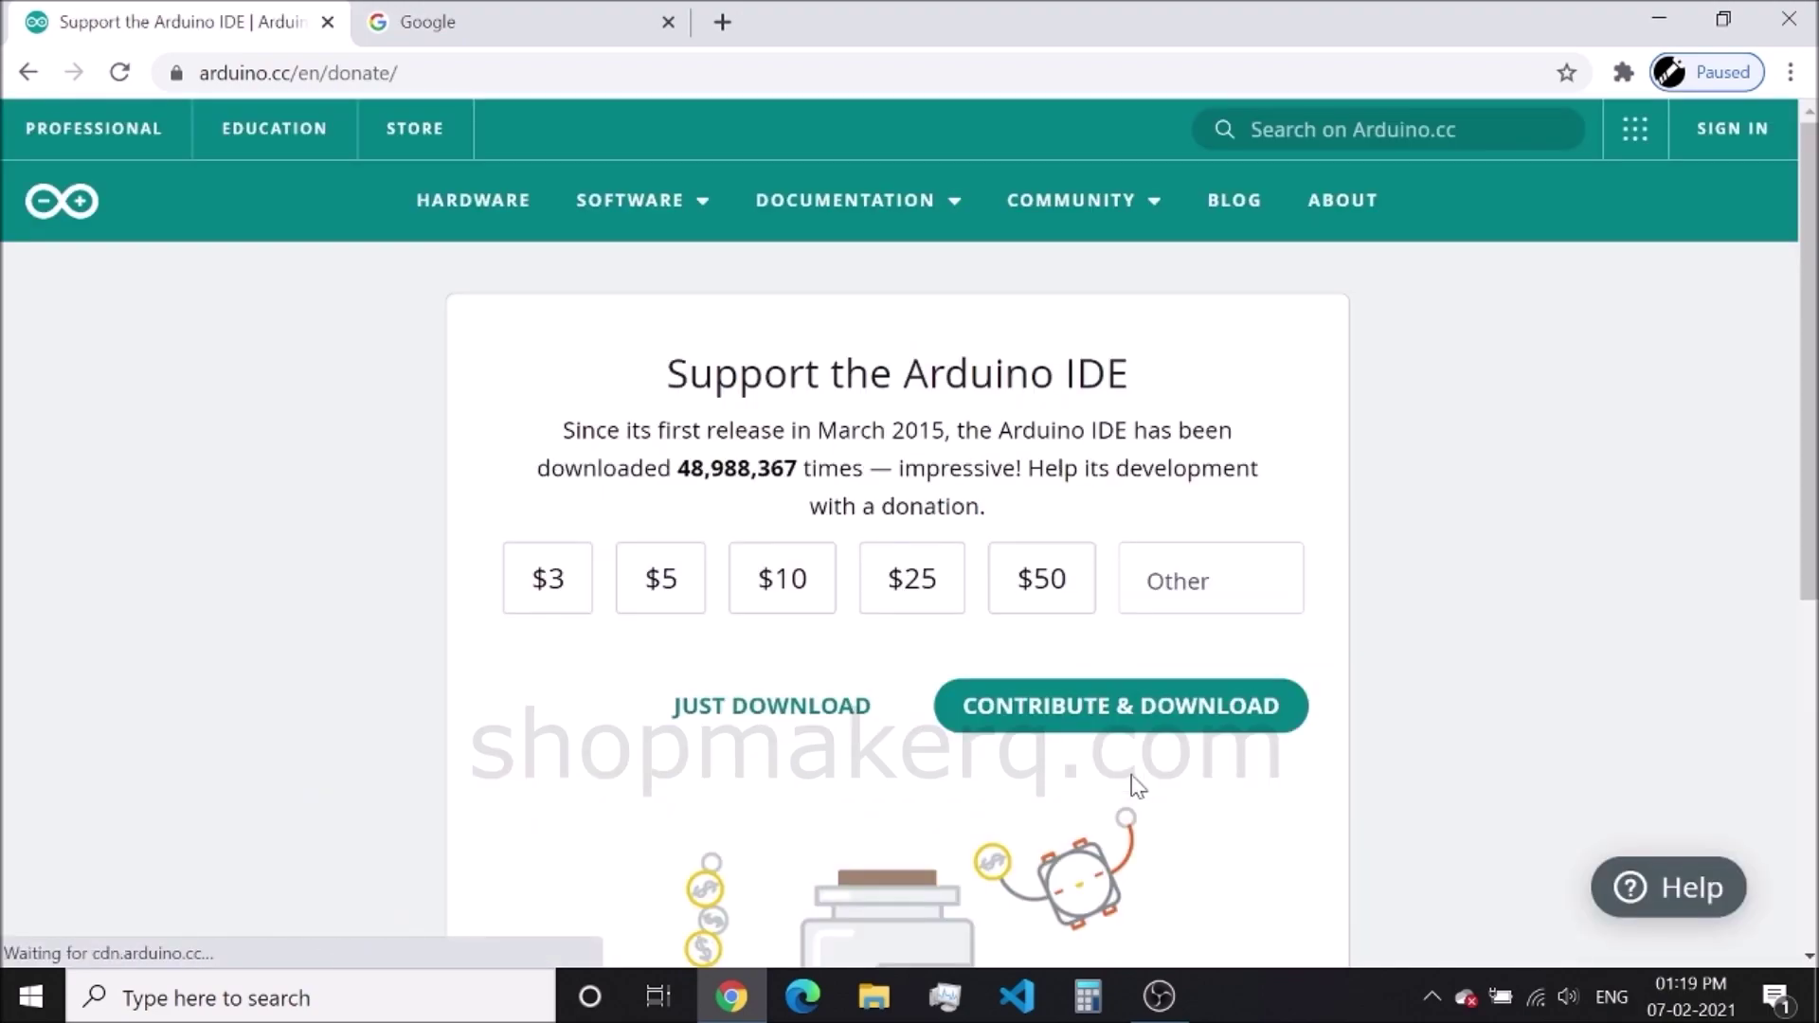
{"action": "left_click", "coordinate": [800, 732]}
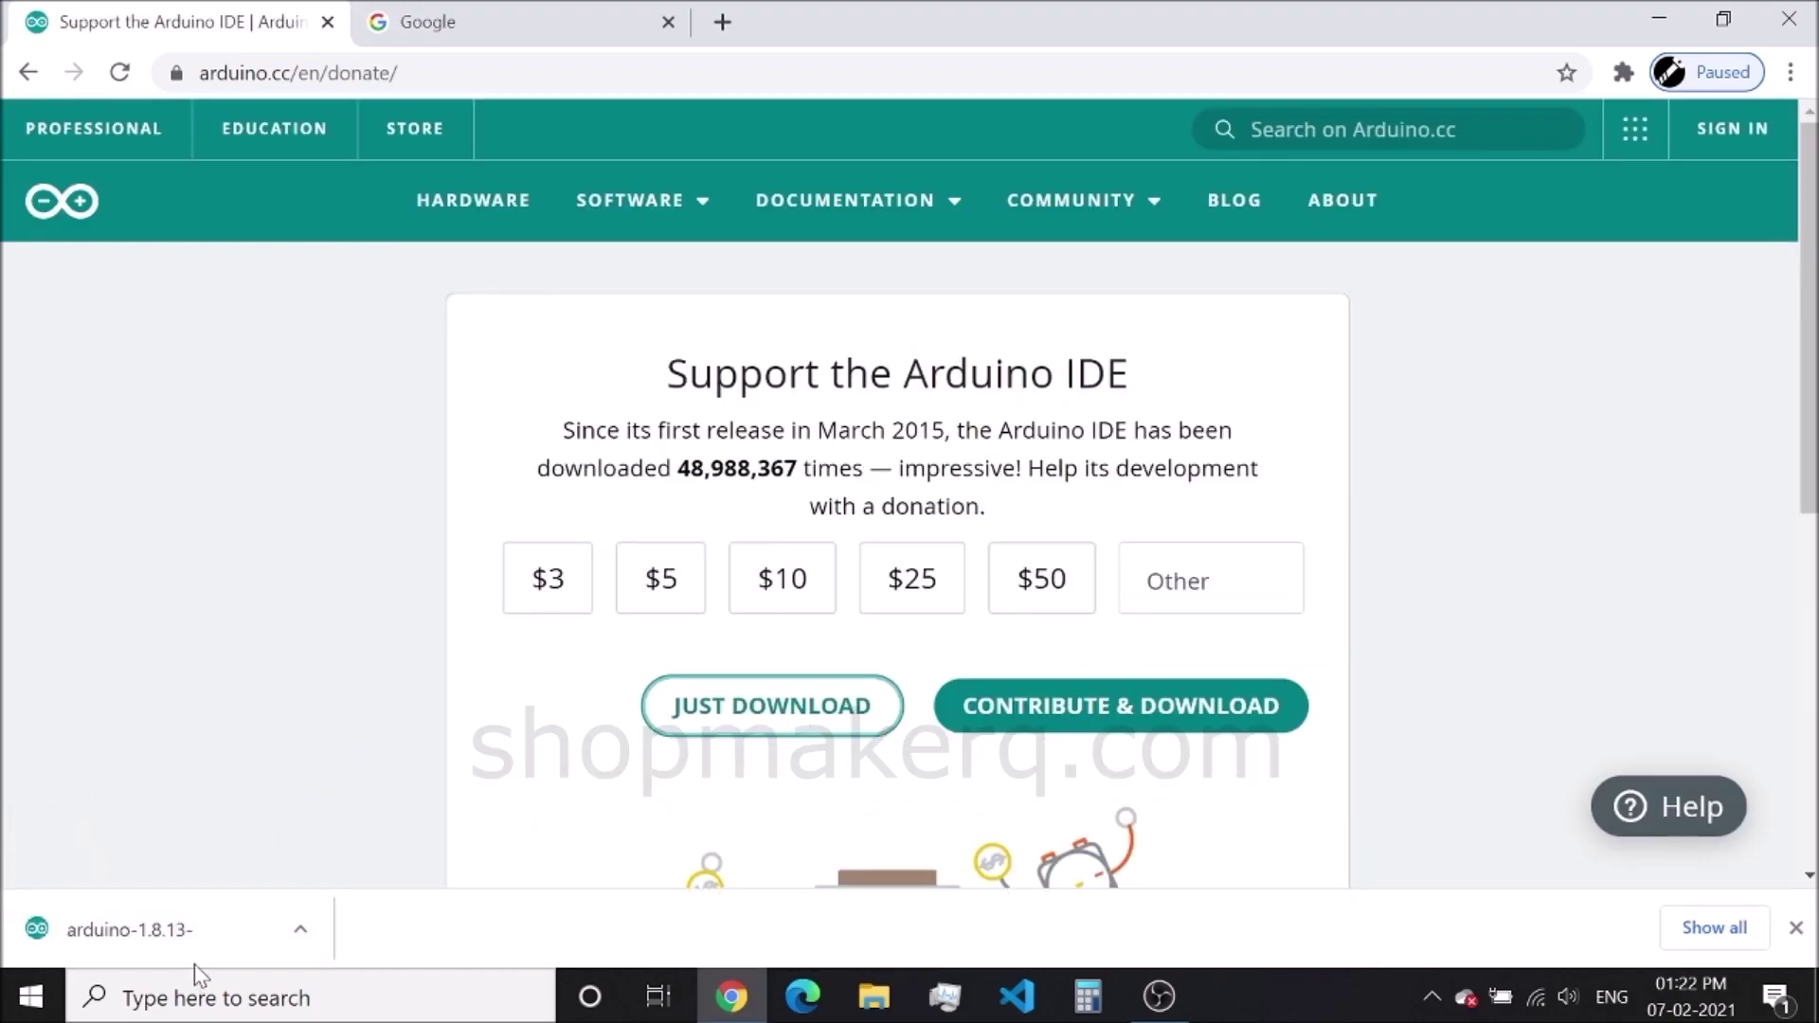
Run the downloaded Arduino installer and install it with all the default components.
{"action": "left_click", "coordinate": [175, 929]}
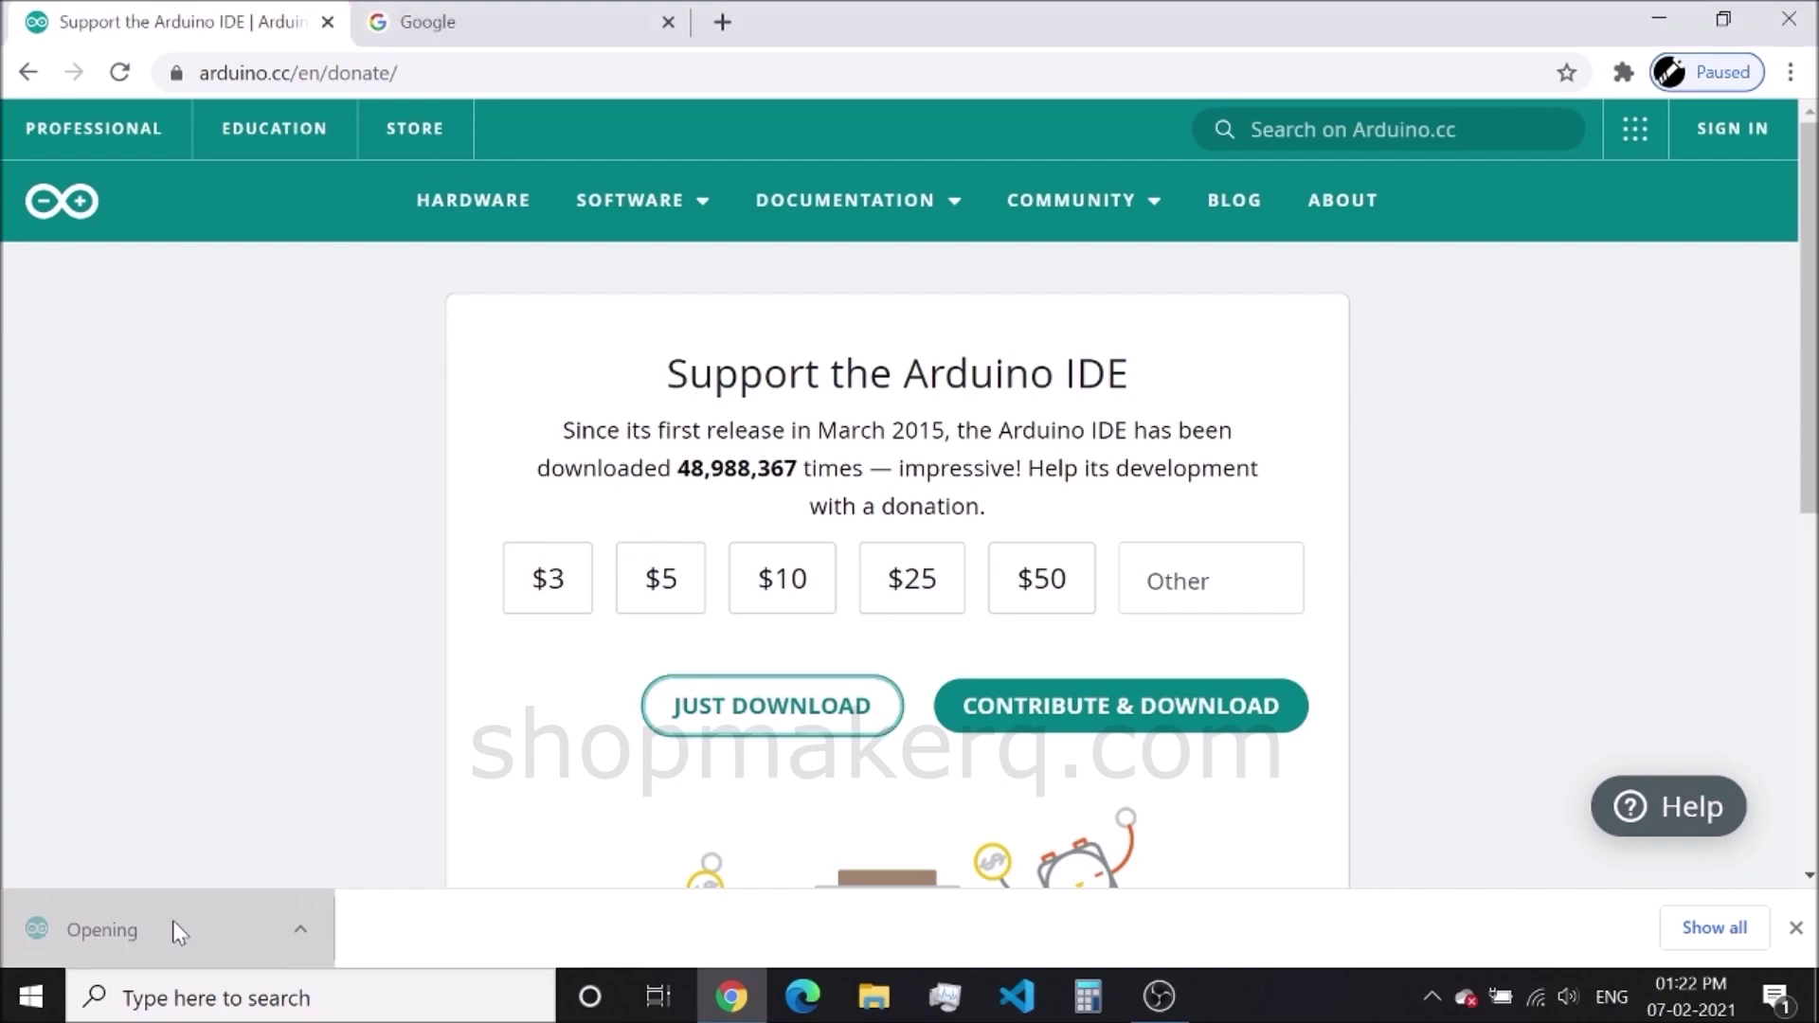
{"action": "left_click", "coordinate": [1116, 663]}
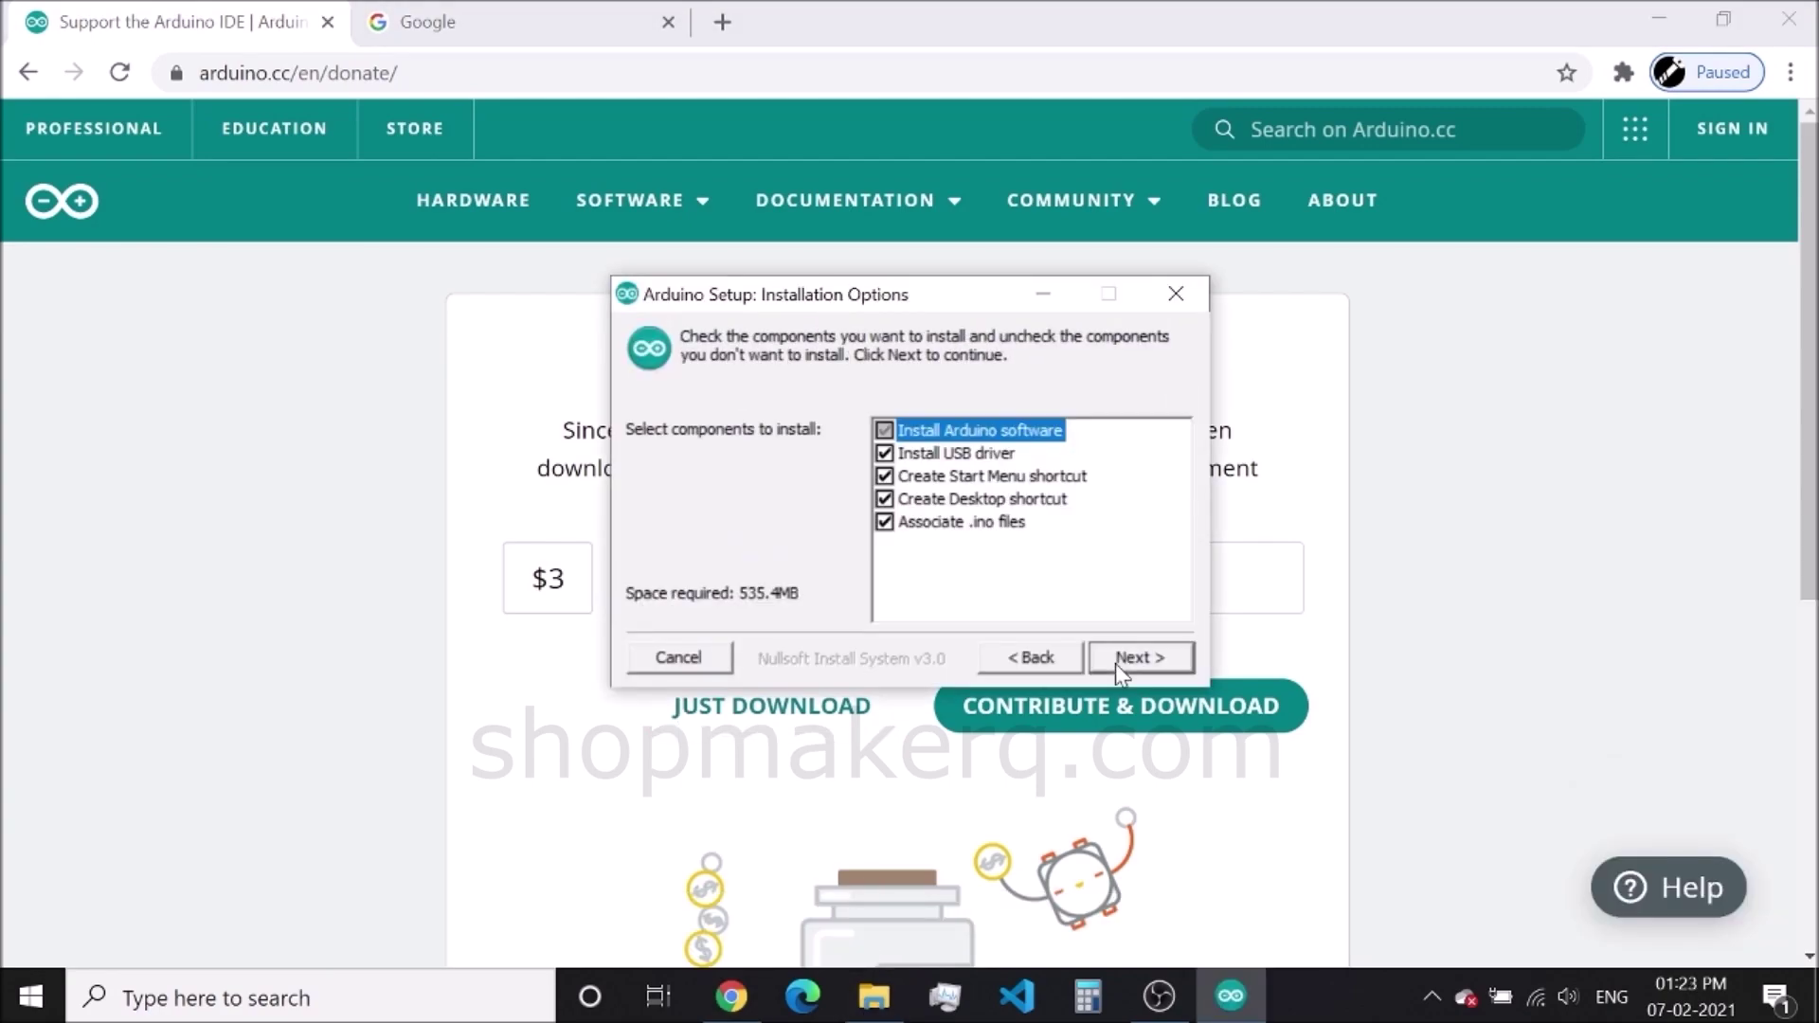
{"action": "left_click", "coordinate": [1116, 663]}
{"action": "left_click", "coordinate": [1140, 658]}
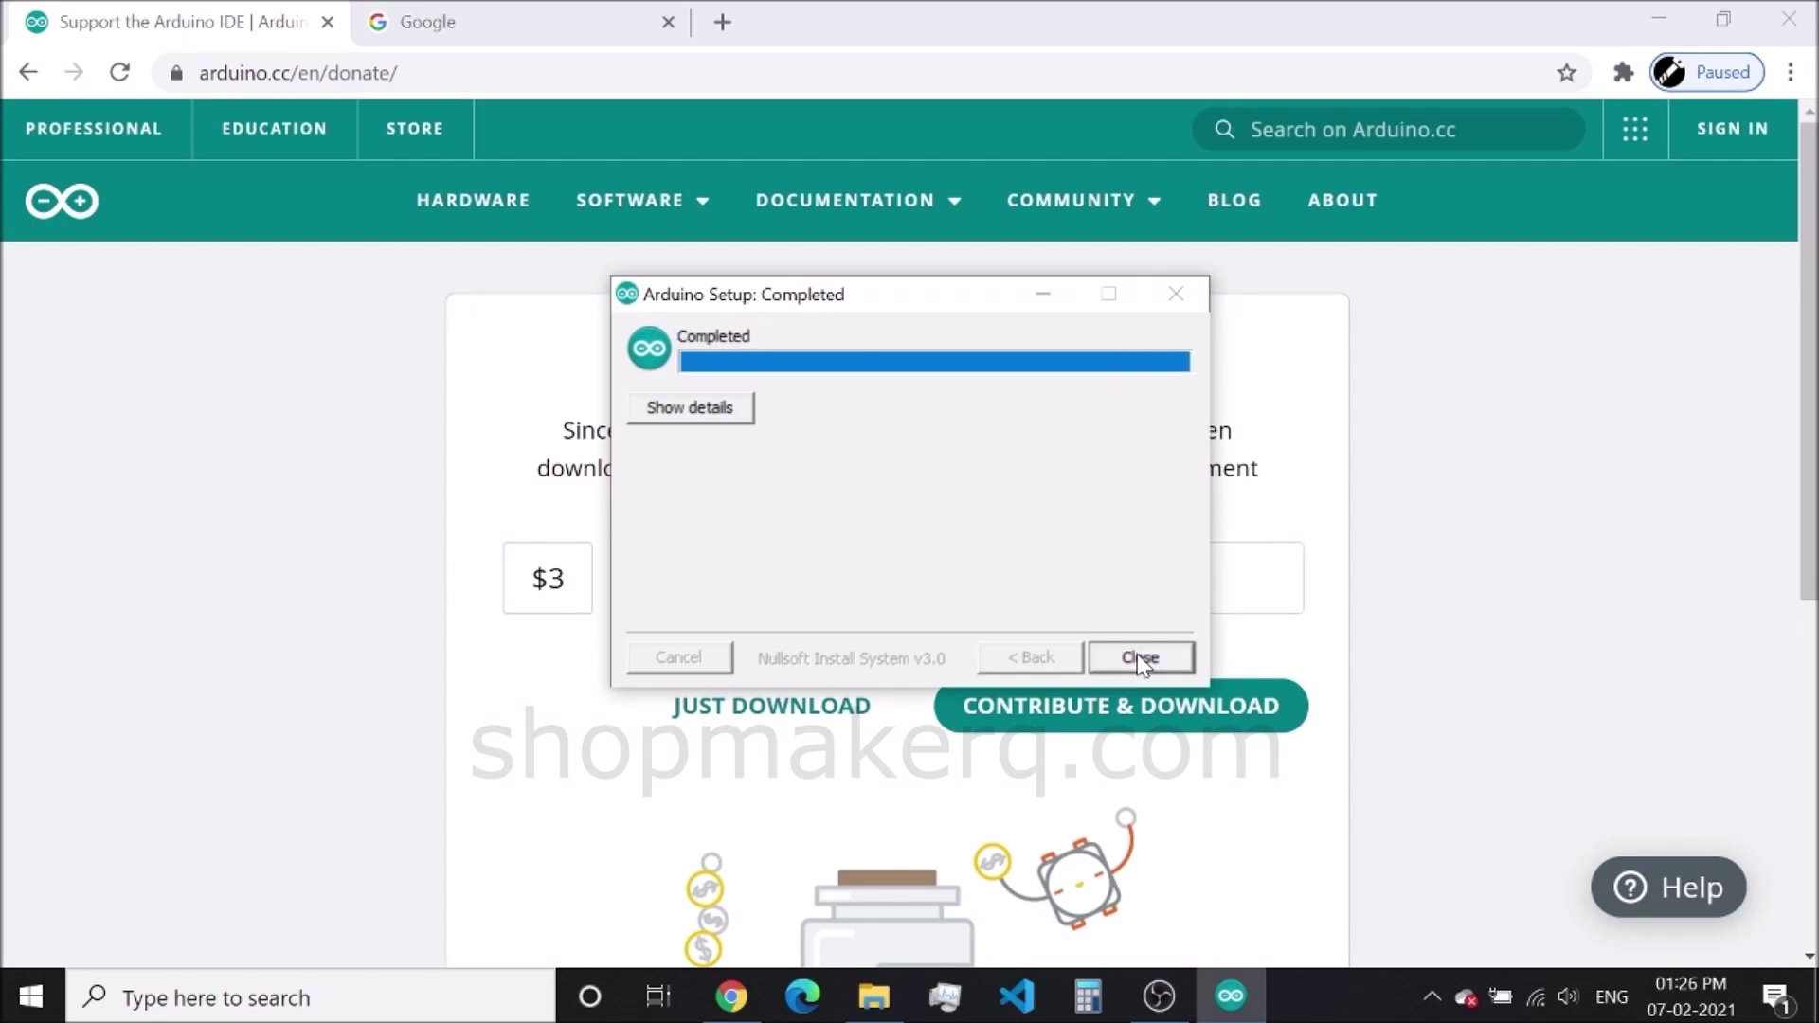
{"action": "left_click", "coordinate": [1137, 654]}
Search Google for universal gcode sender and download UGS Platform 2.0.7 for Windows from the UGS website.
{"action": "key", "text": "Return"}
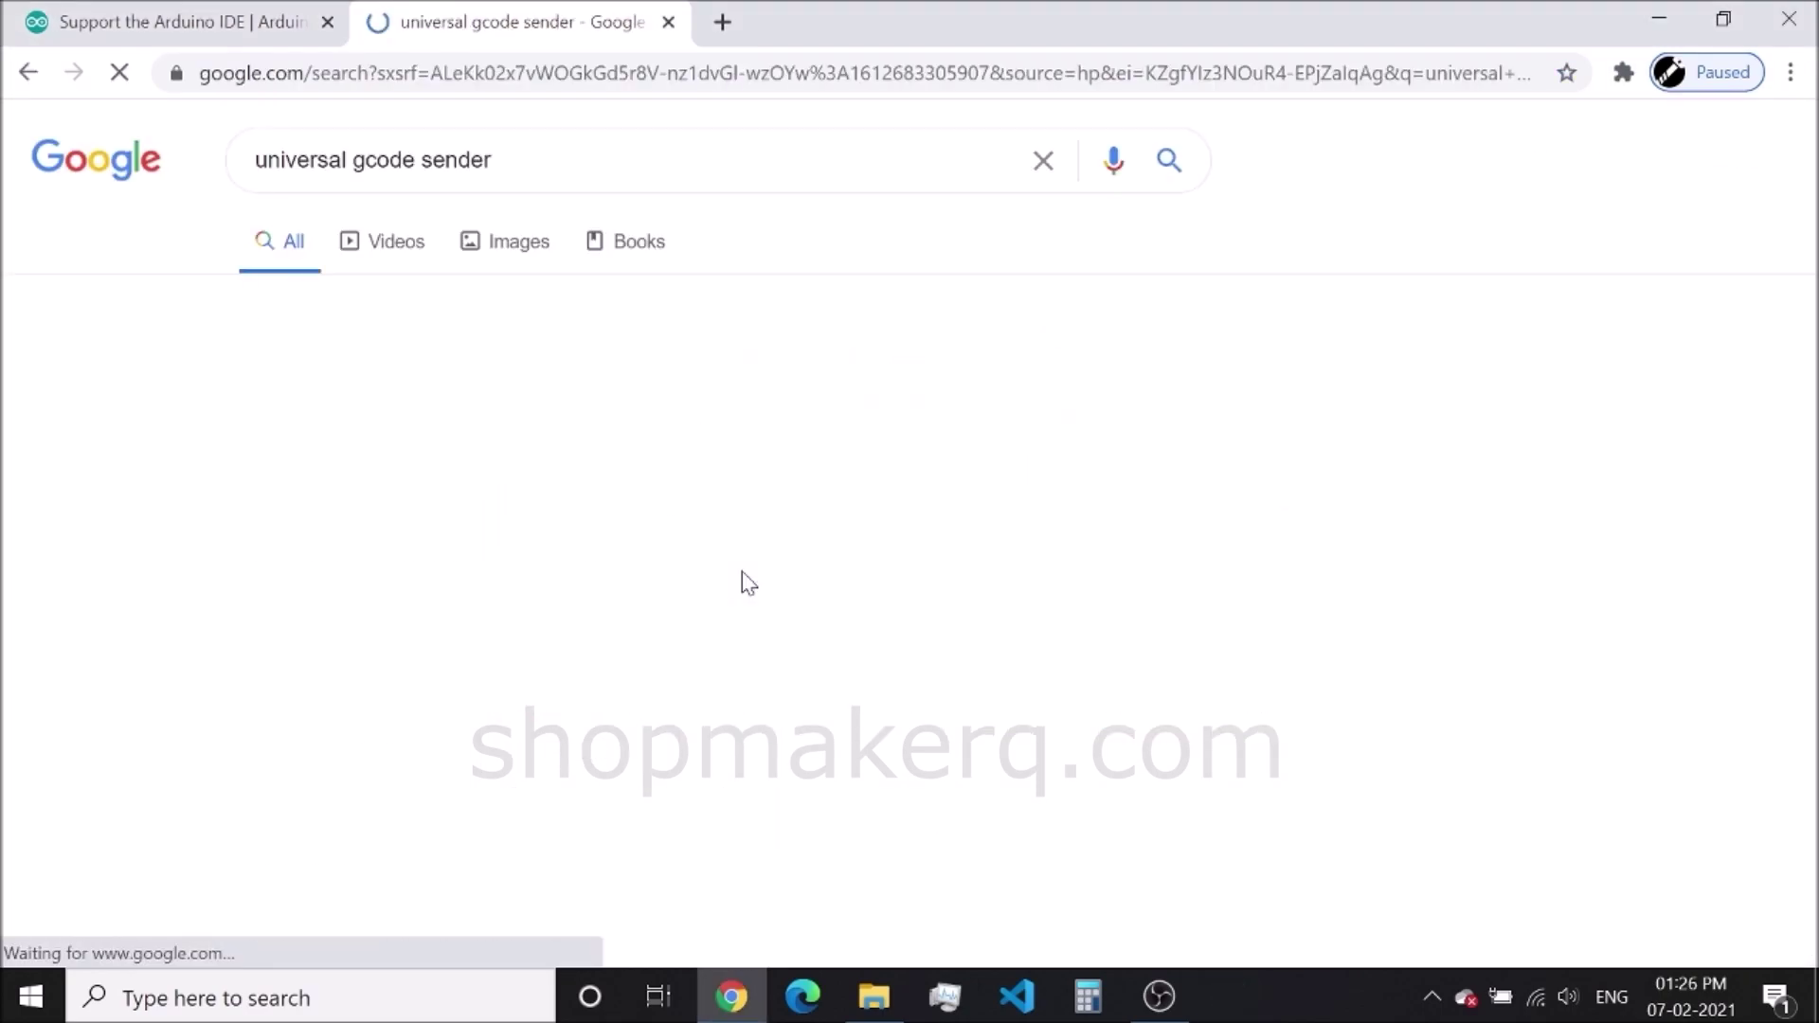
{"action": "left_click", "coordinate": [513, 399]}
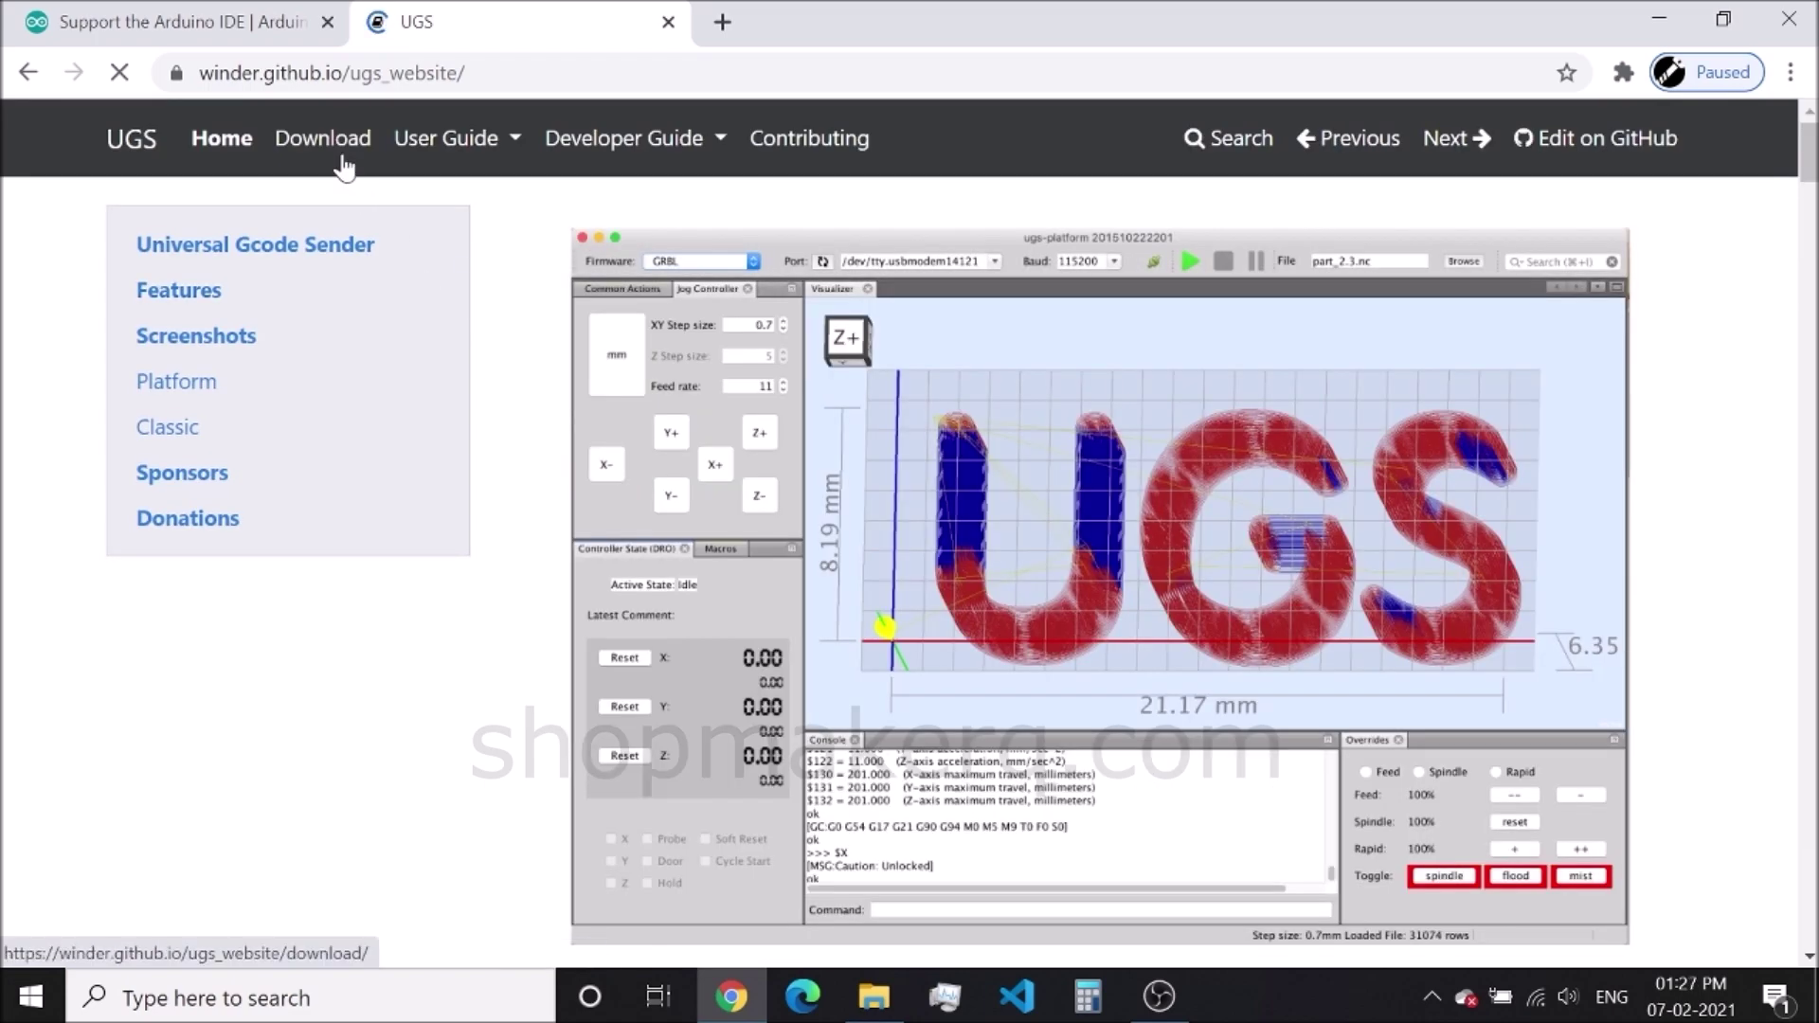
{"action": "left_click", "coordinate": [336, 147]}
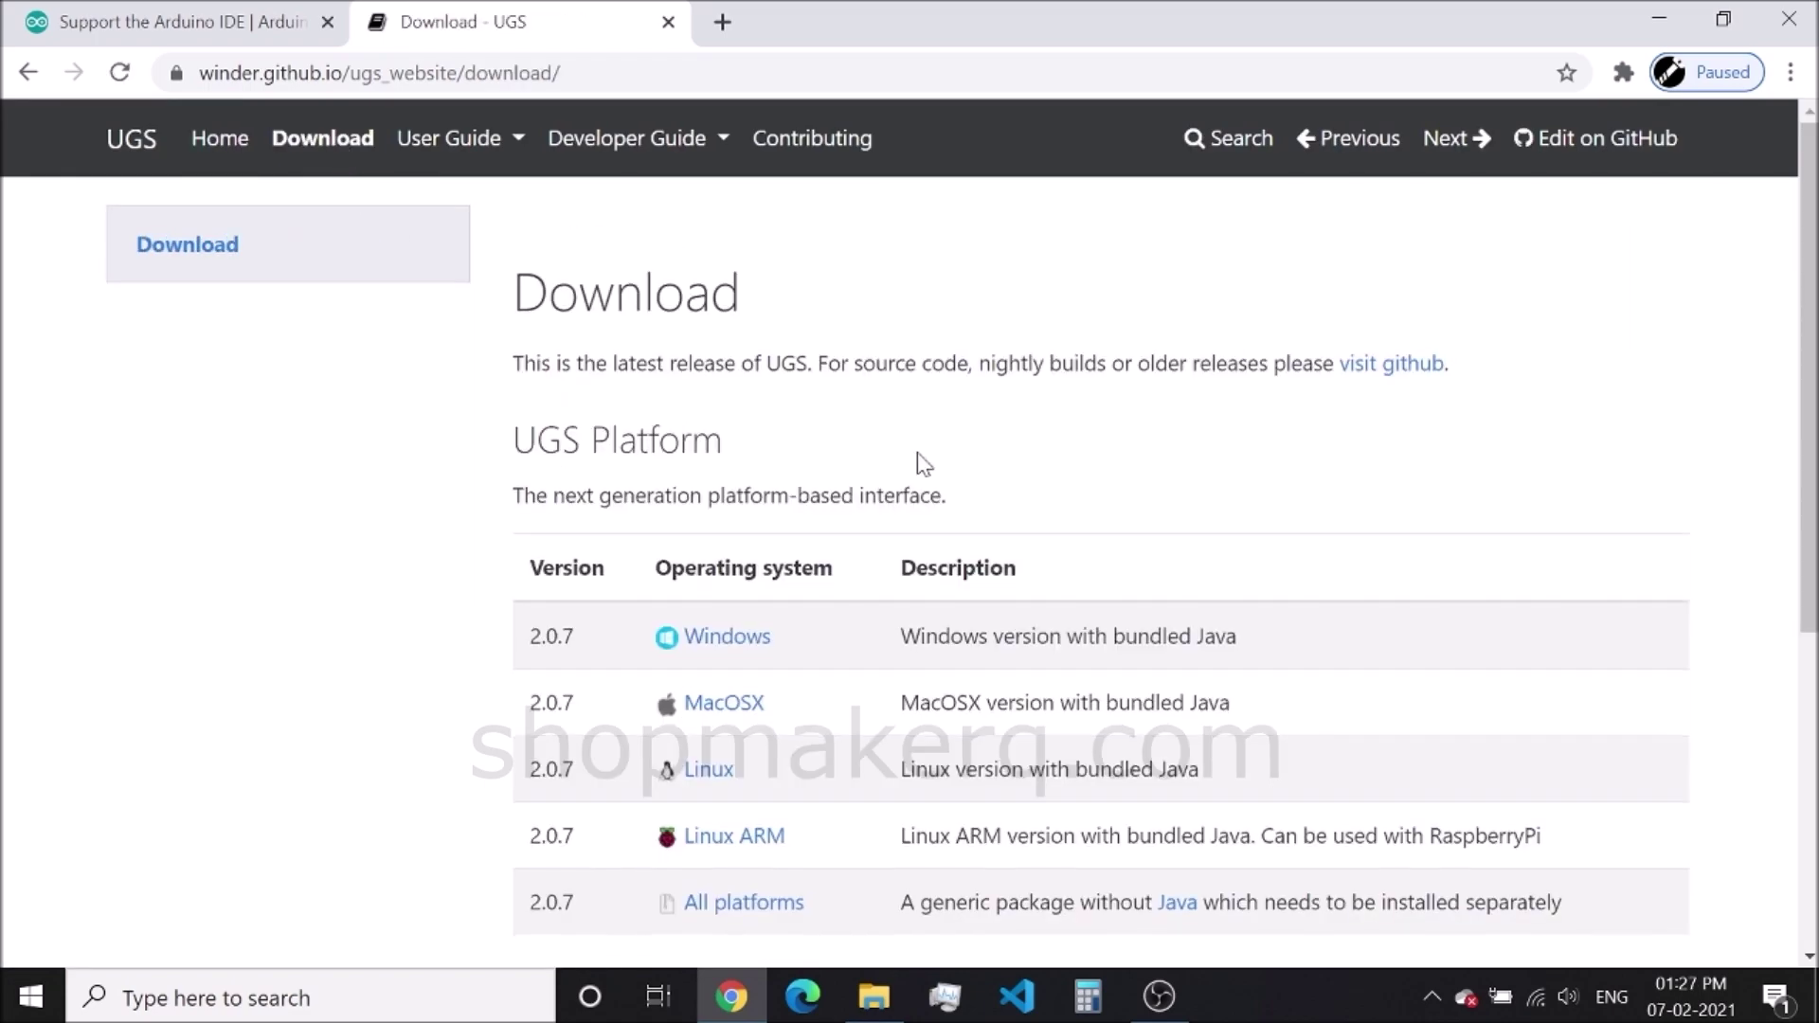
{"action": "left_click", "coordinate": [744, 566]}
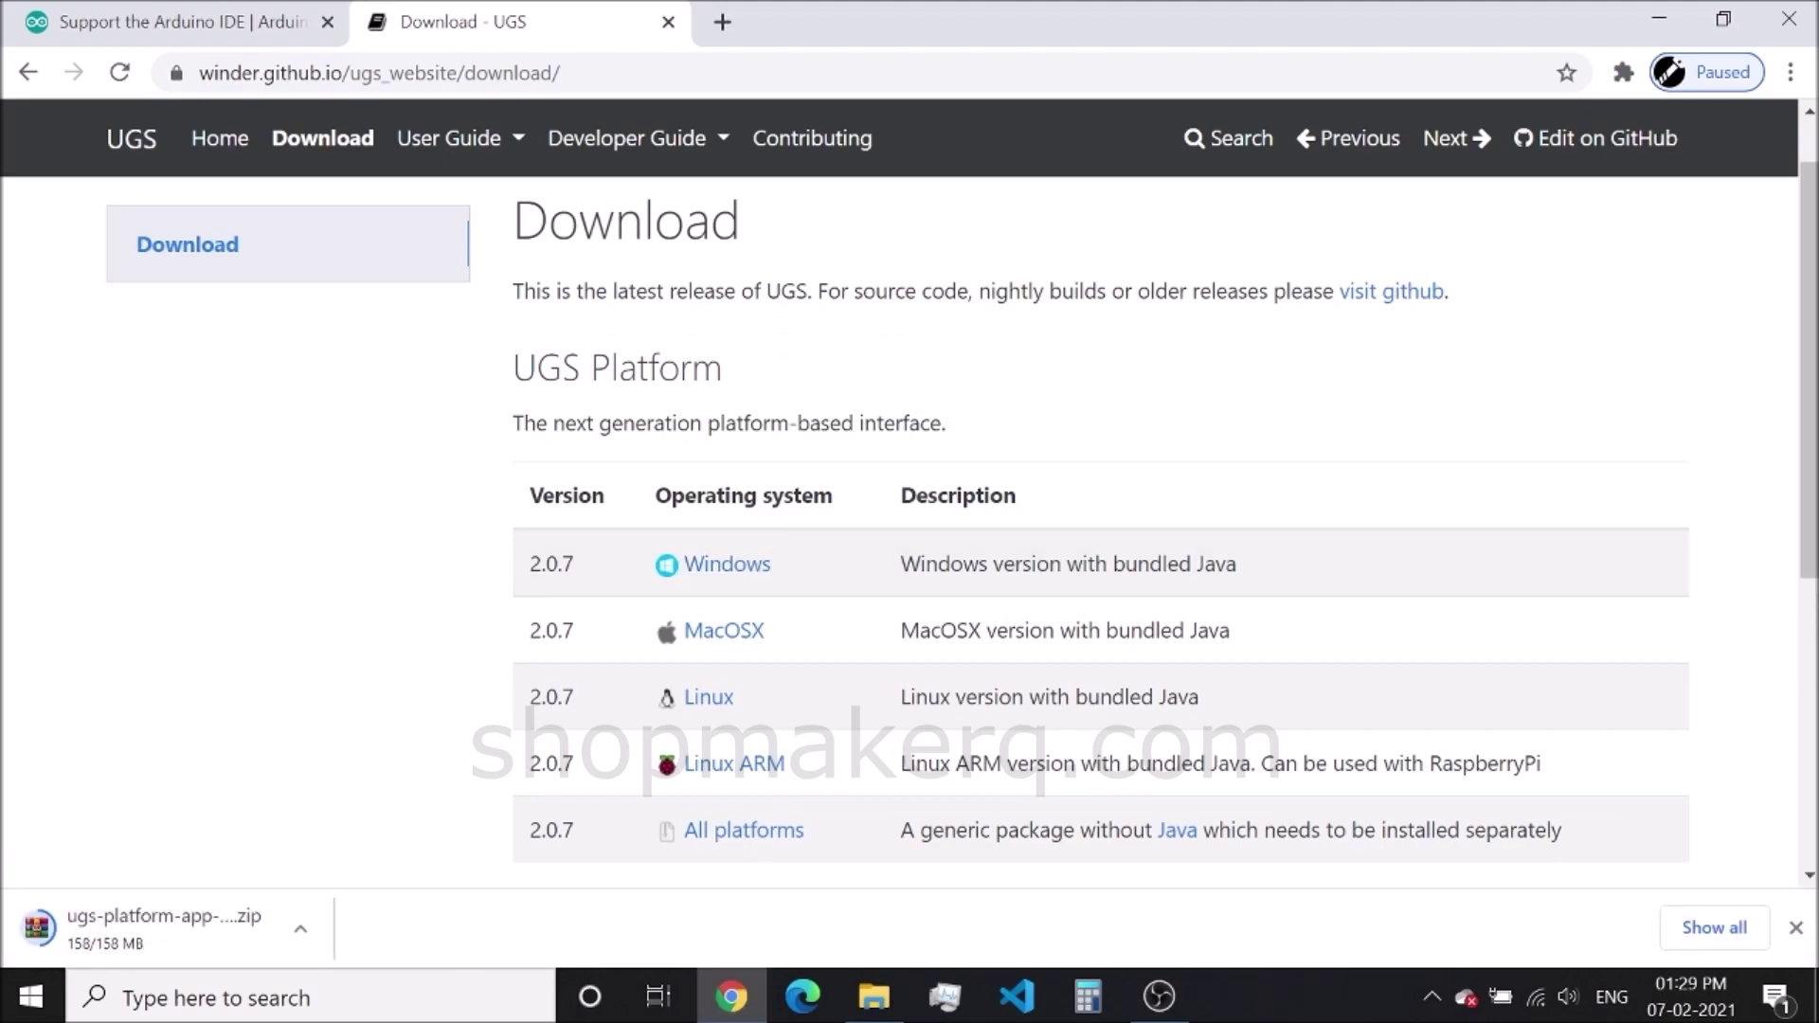
Show the downloaded UGS platform zip in its folder and extract it into Downloads.
{"action": "left_click", "coordinate": [300, 929]}
{"action": "left_click", "coordinate": [313, 865]}
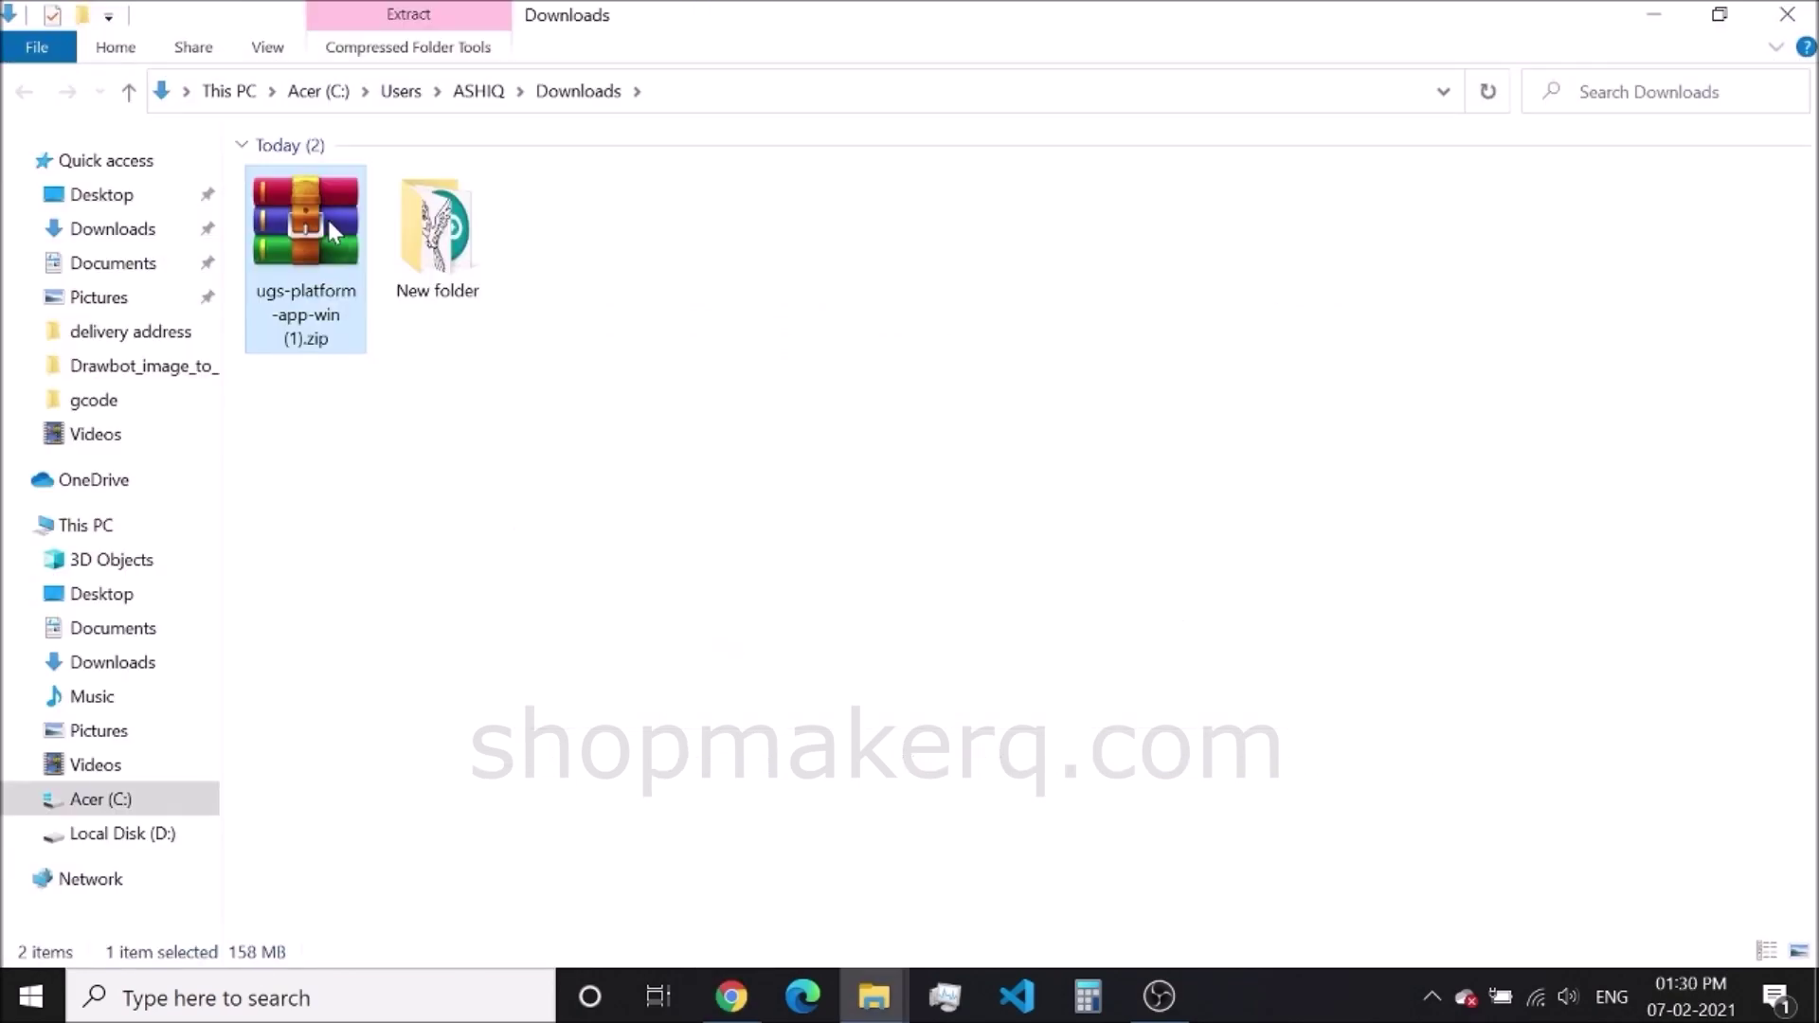
{"action": "right_click", "coordinate": [329, 223]}
{"action": "left_click", "coordinate": [445, 367]}
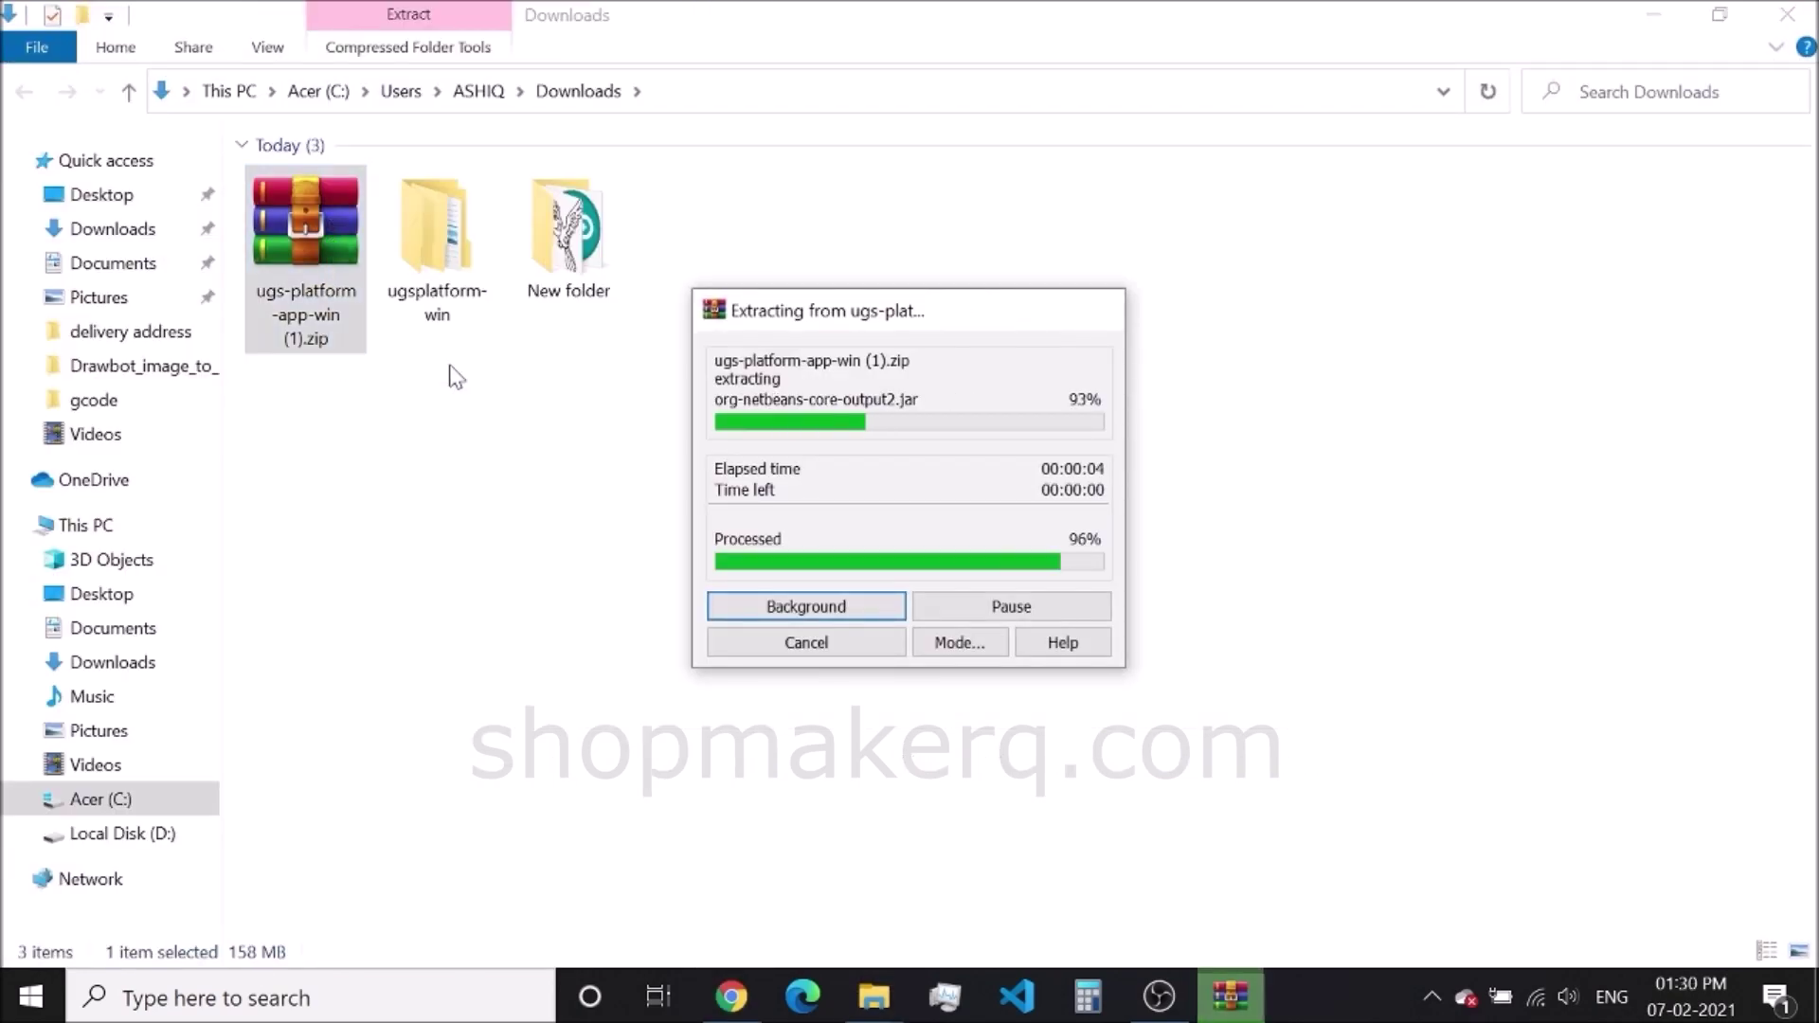
Create a shortcut for ugsplatform64.exe in the bin folder of the extracted ugsplatform-win folder.
{"action": "double_click", "coordinate": [318, 466]}
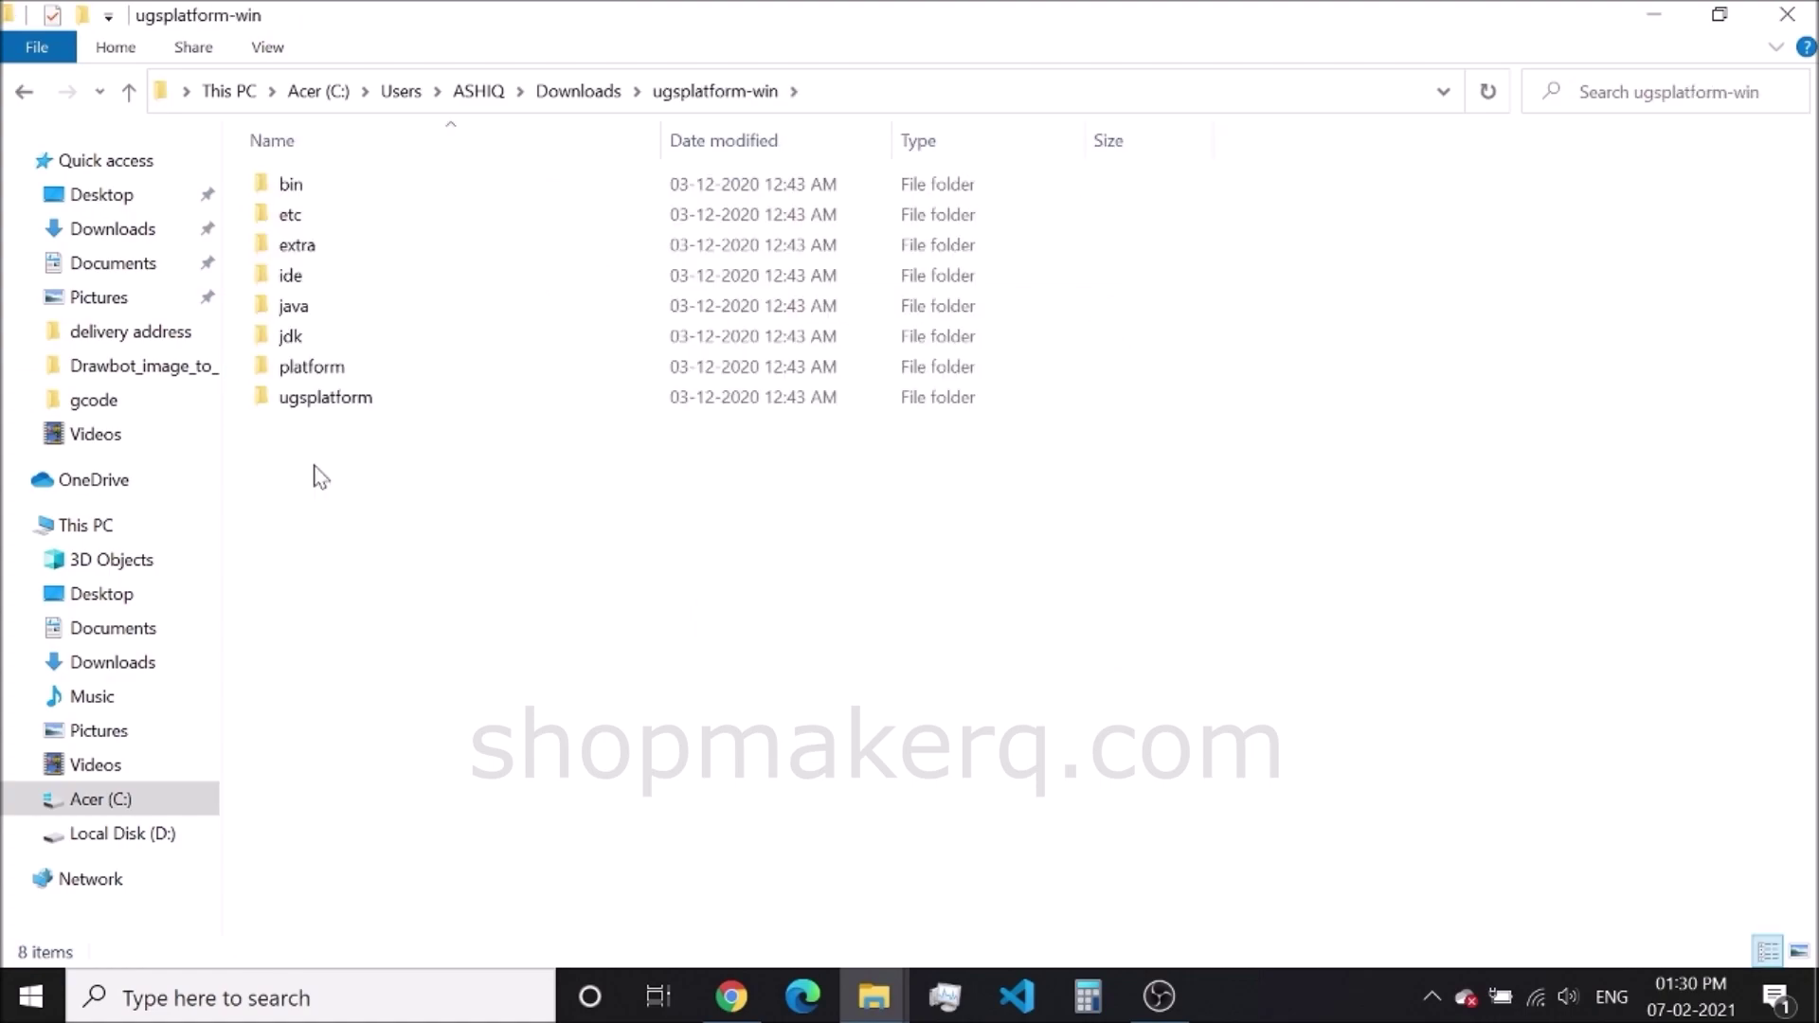
{"action": "double_click", "coordinate": [339, 184]}
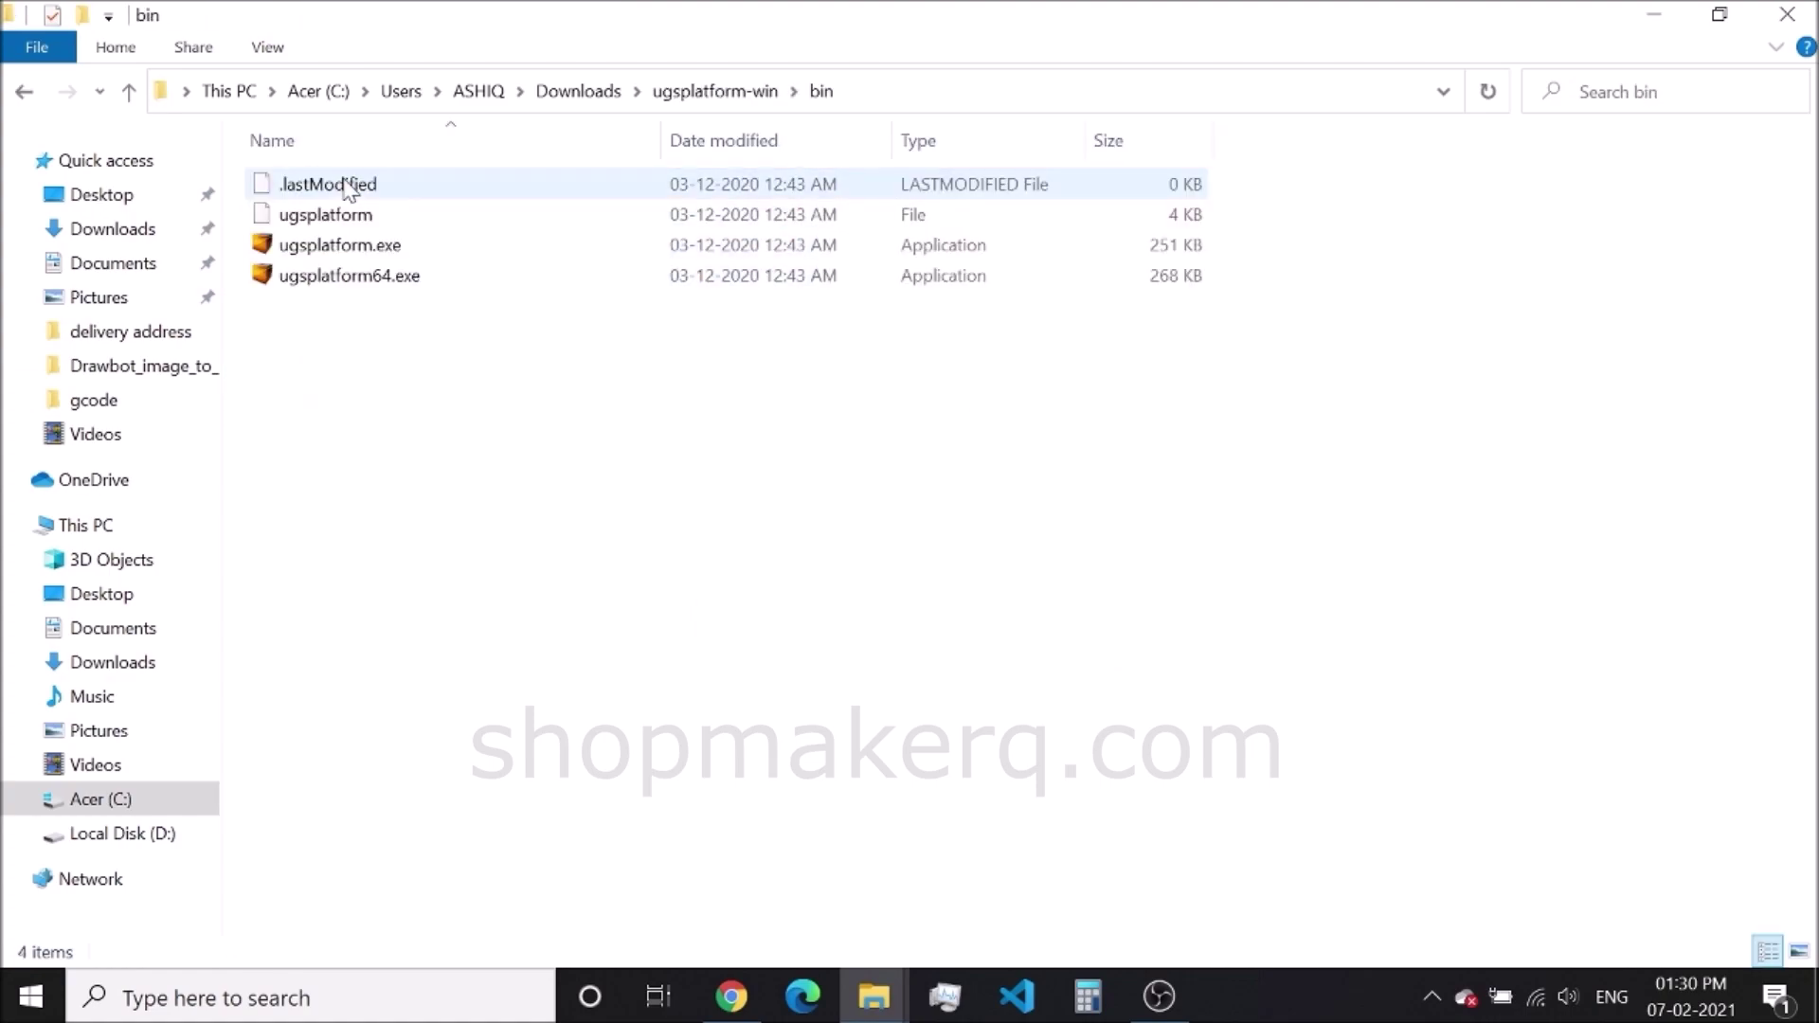
{"action": "left_click", "coordinate": [364, 275]}
{"action": "right_click", "coordinate": [357, 276]}
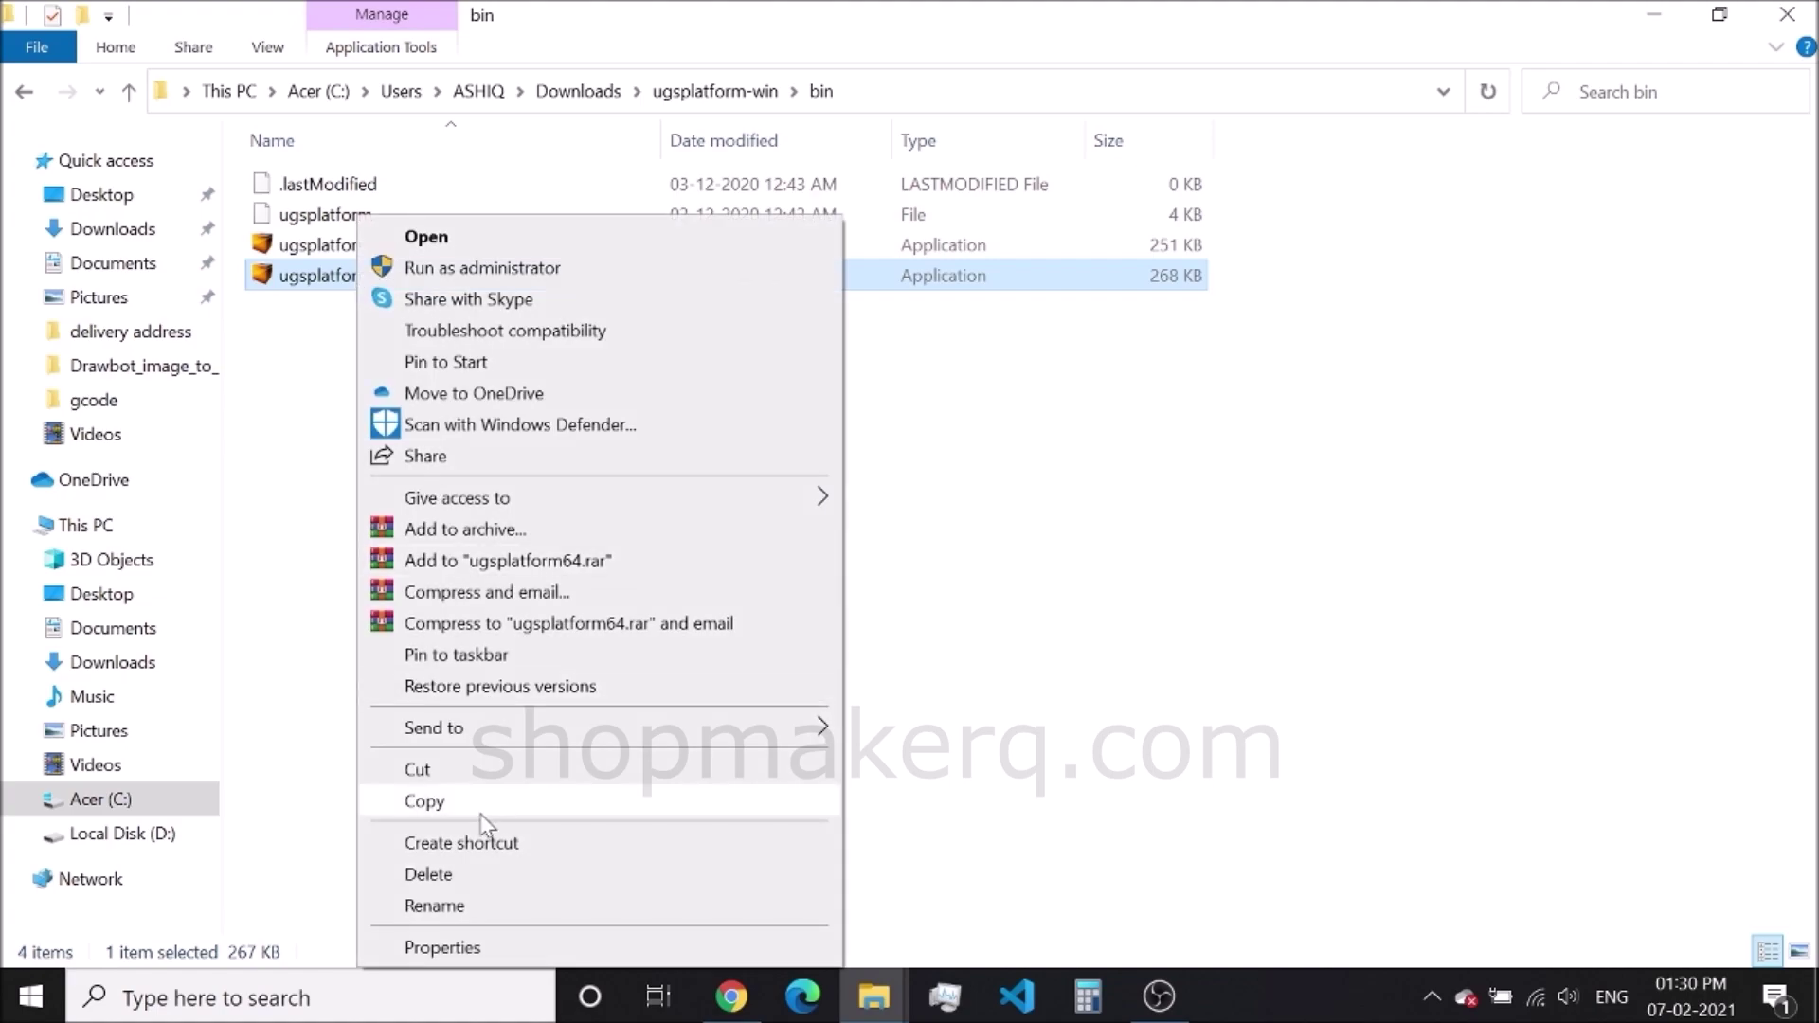
{"action": "left_click", "coordinate": [467, 842]}
Put the ugsplatform64.exe shortcut on the desktop and place it below the Zoom icon.
{"action": "left_click", "coordinate": [471, 311]}
{"action": "key", "text": "super+d"}
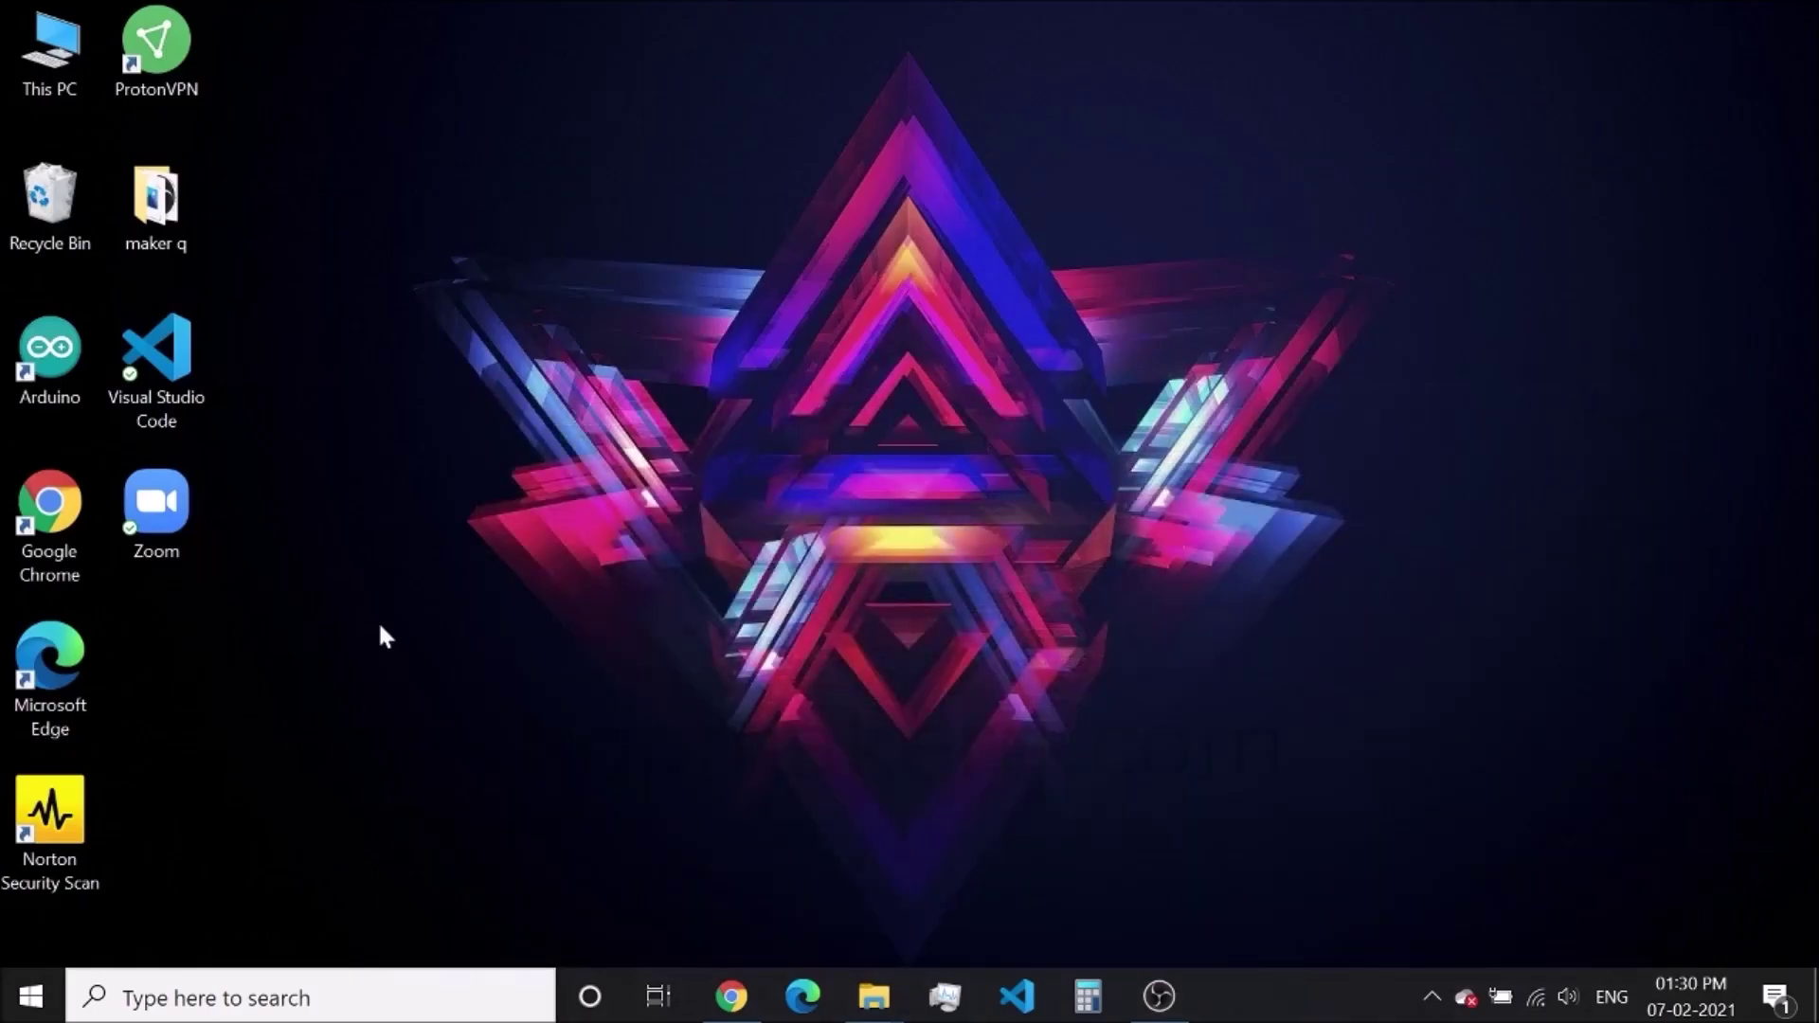
{"action": "right_click", "coordinate": [307, 659]}
{"action": "left_click", "coordinate": [422, 195]}
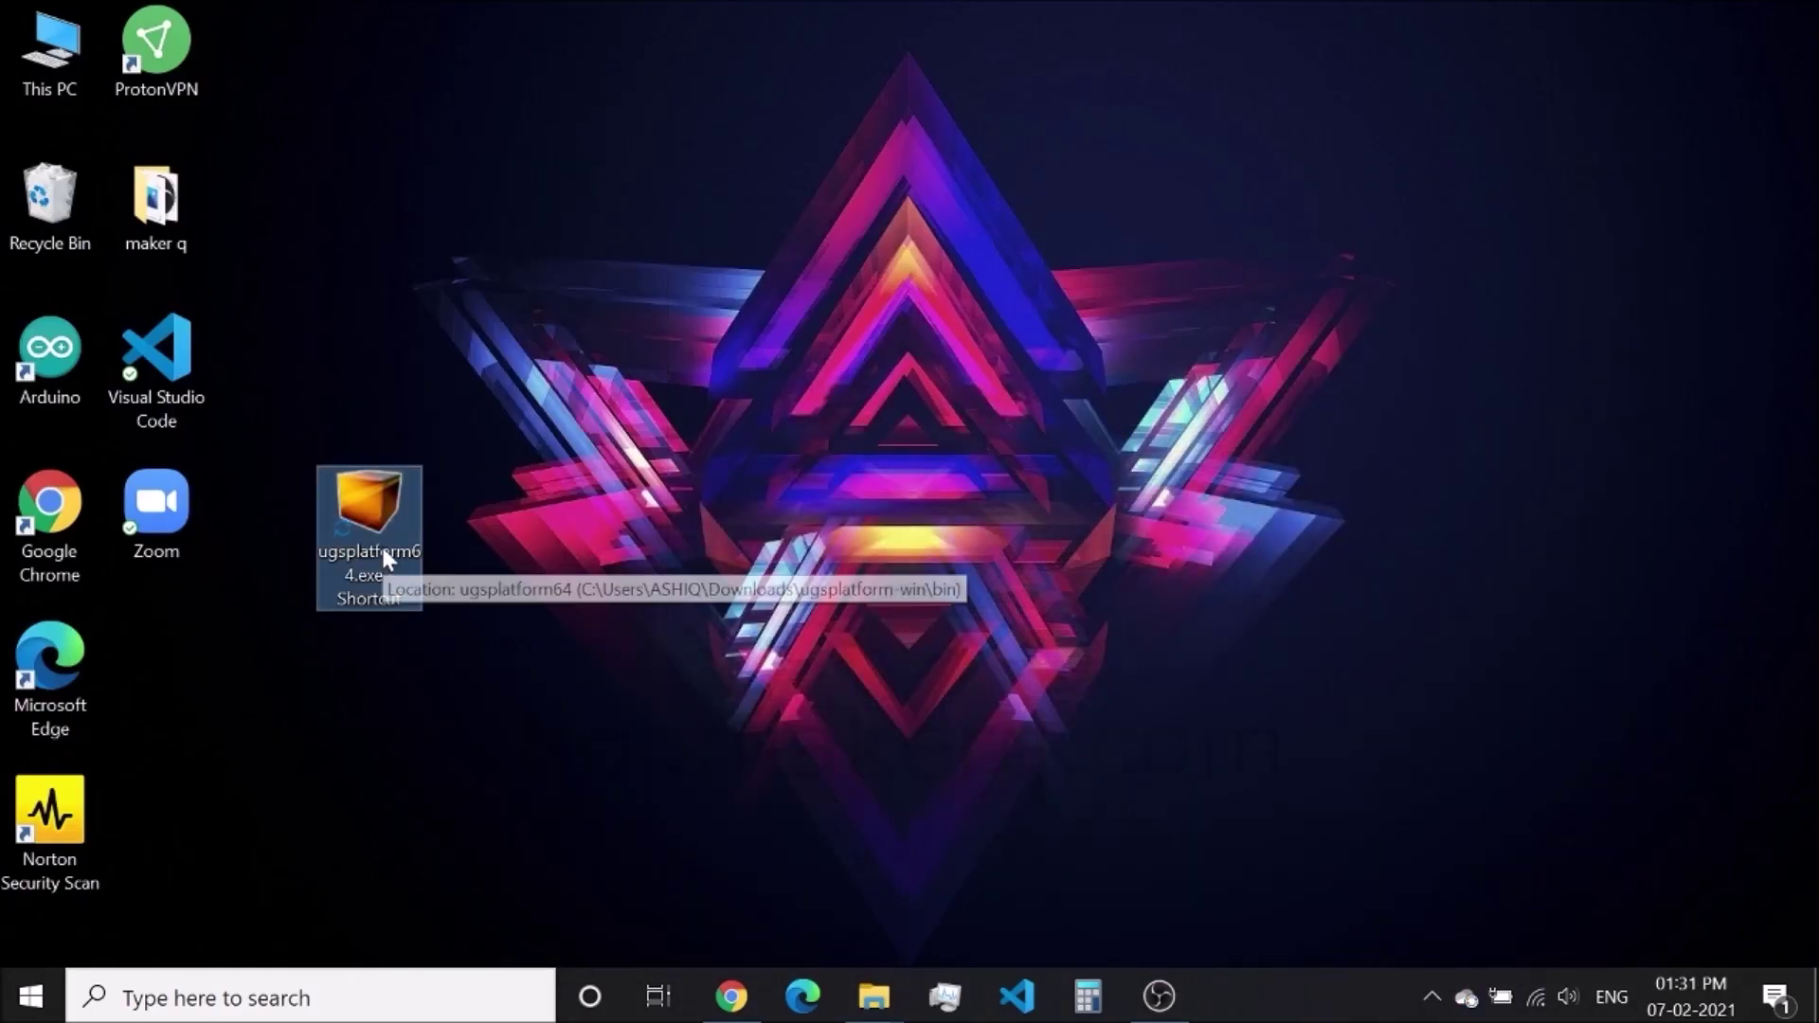
{"action": "left_click_drag", "start_coordinate": [398, 525], "coordinate": [190, 665]}
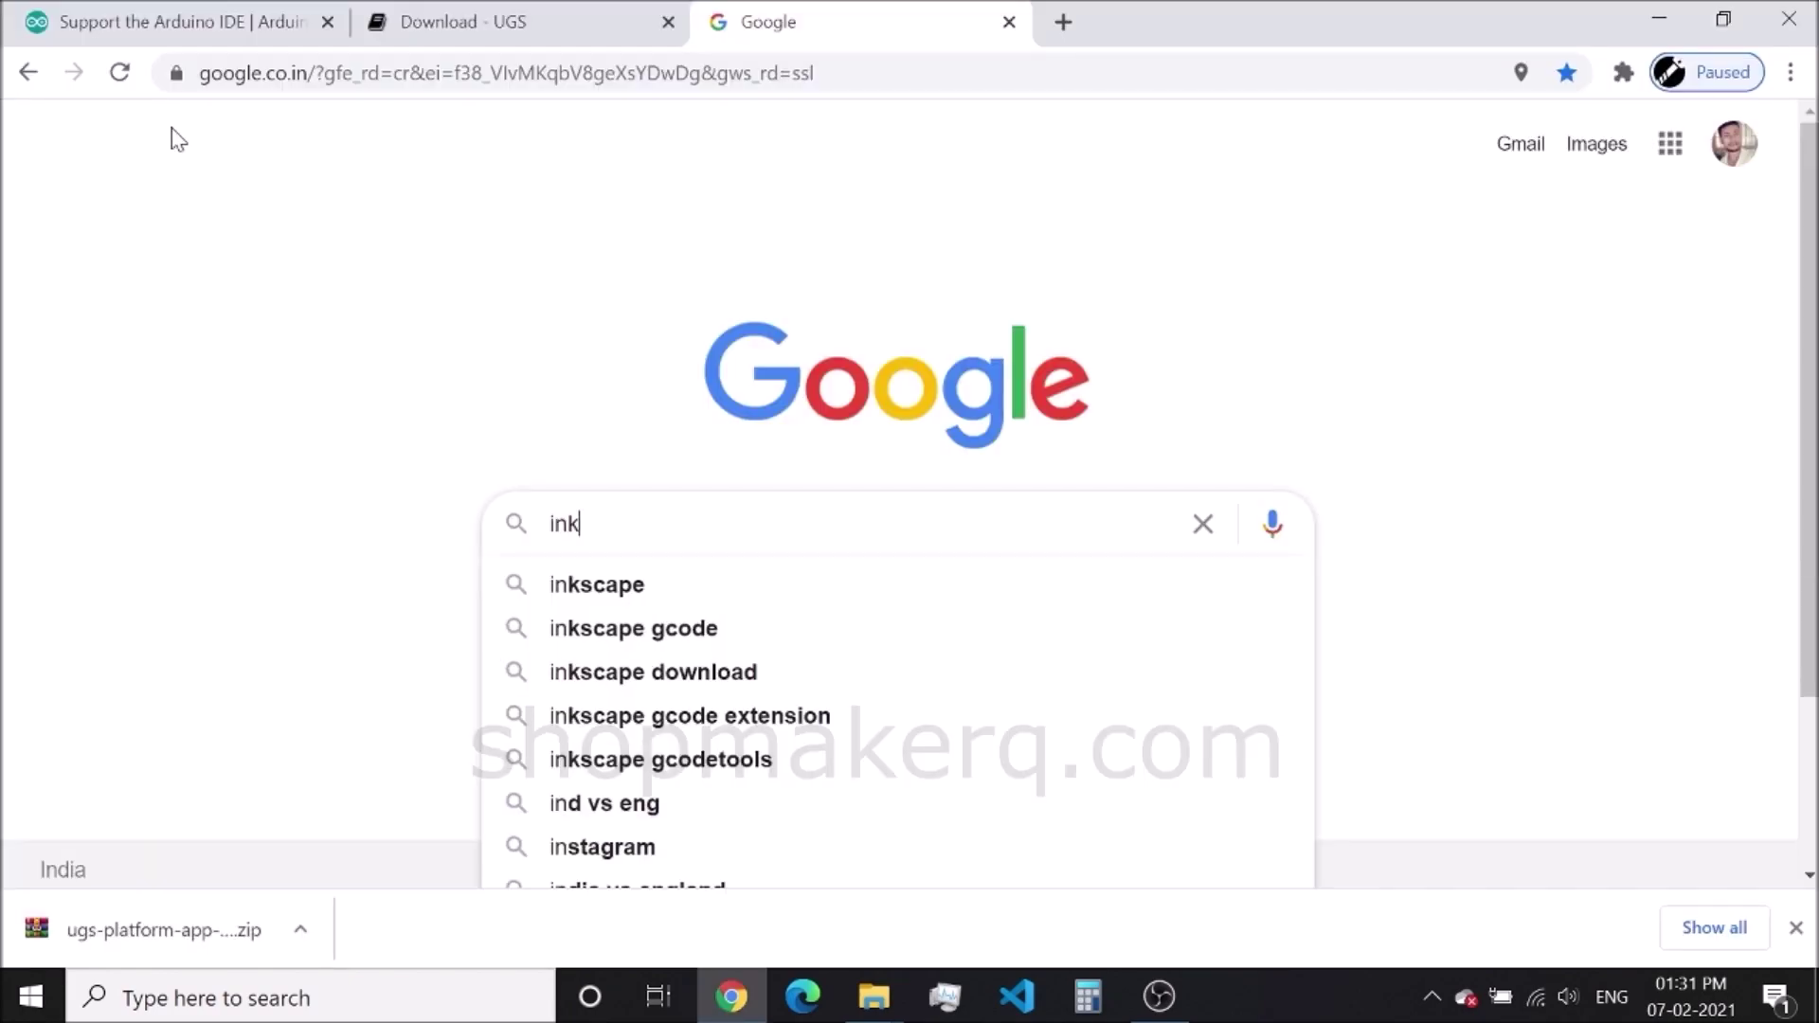
Search Google for inkscape, open the official site and go to the 0.92 release page instead of the latest version.
{"action": "type", "text": "s"}
{"action": "left_click", "coordinate": [593, 567]}
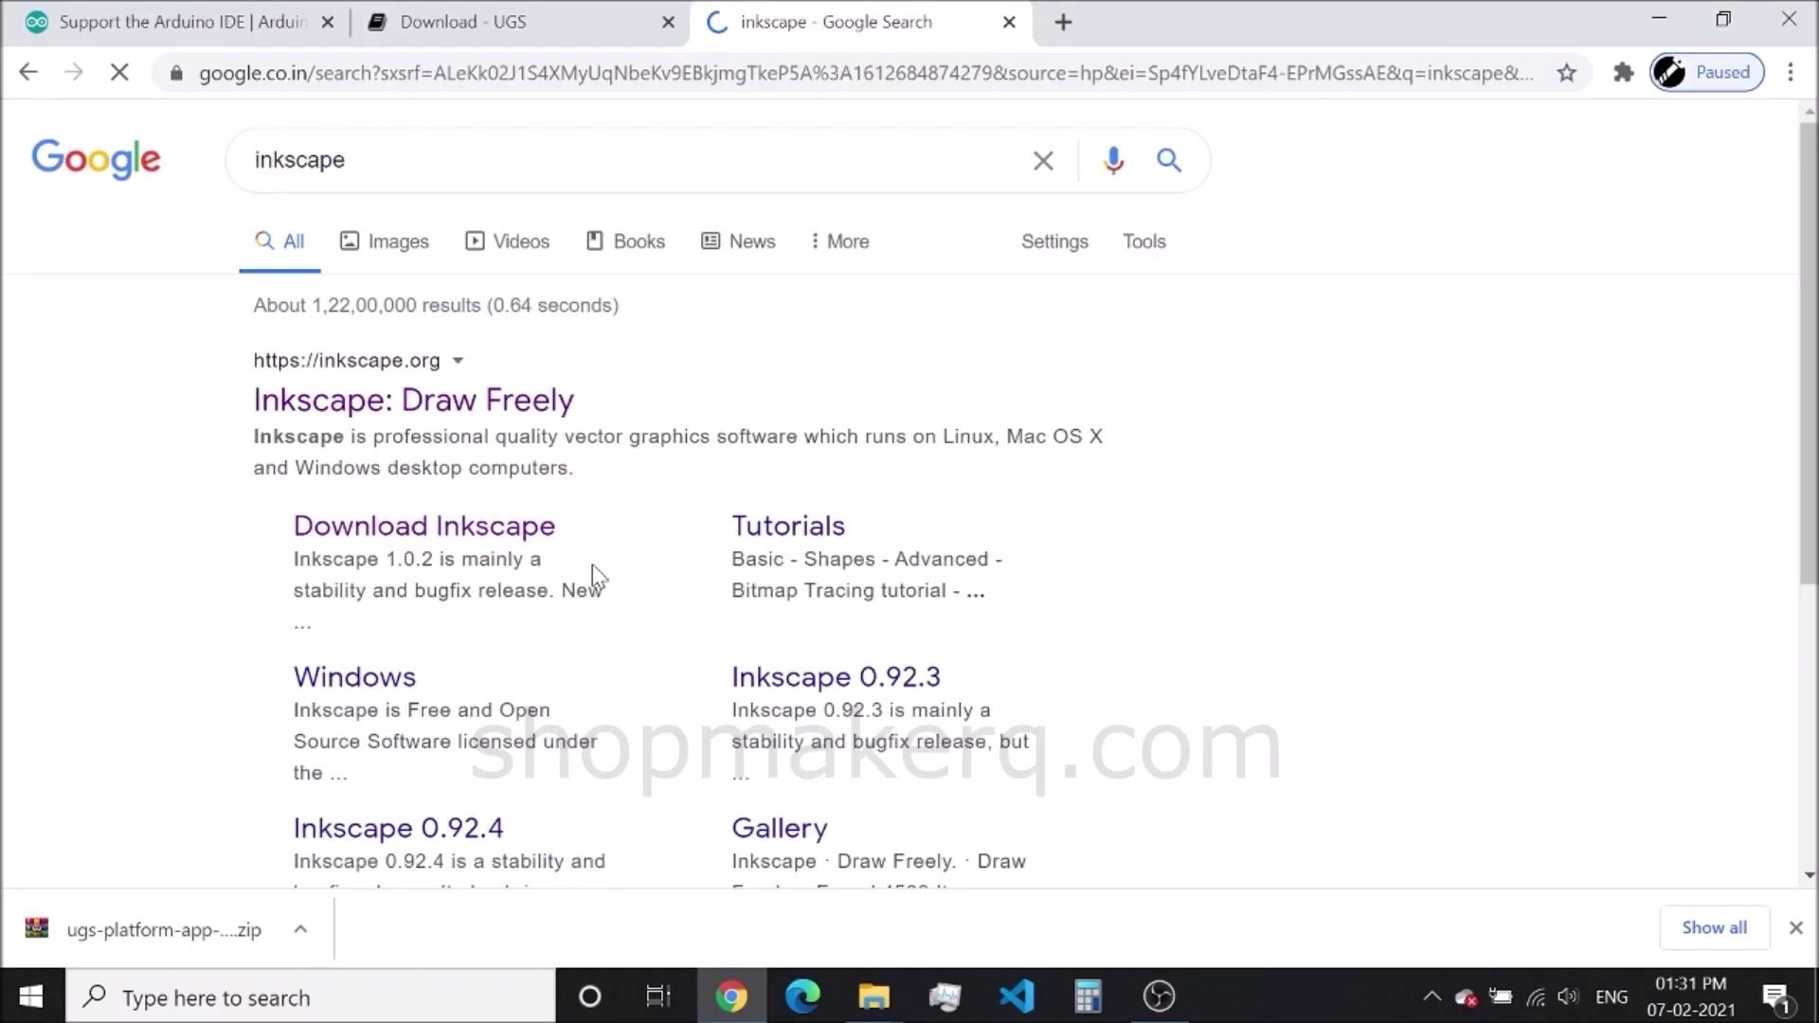
{"action": "left_click", "coordinate": [358, 406]}
{"action": "left_click", "coordinate": [357, 401]}
{"action": "scroll", "coordinate": [545, 757], "scroll_direction": "down", "scroll_amount": 2}
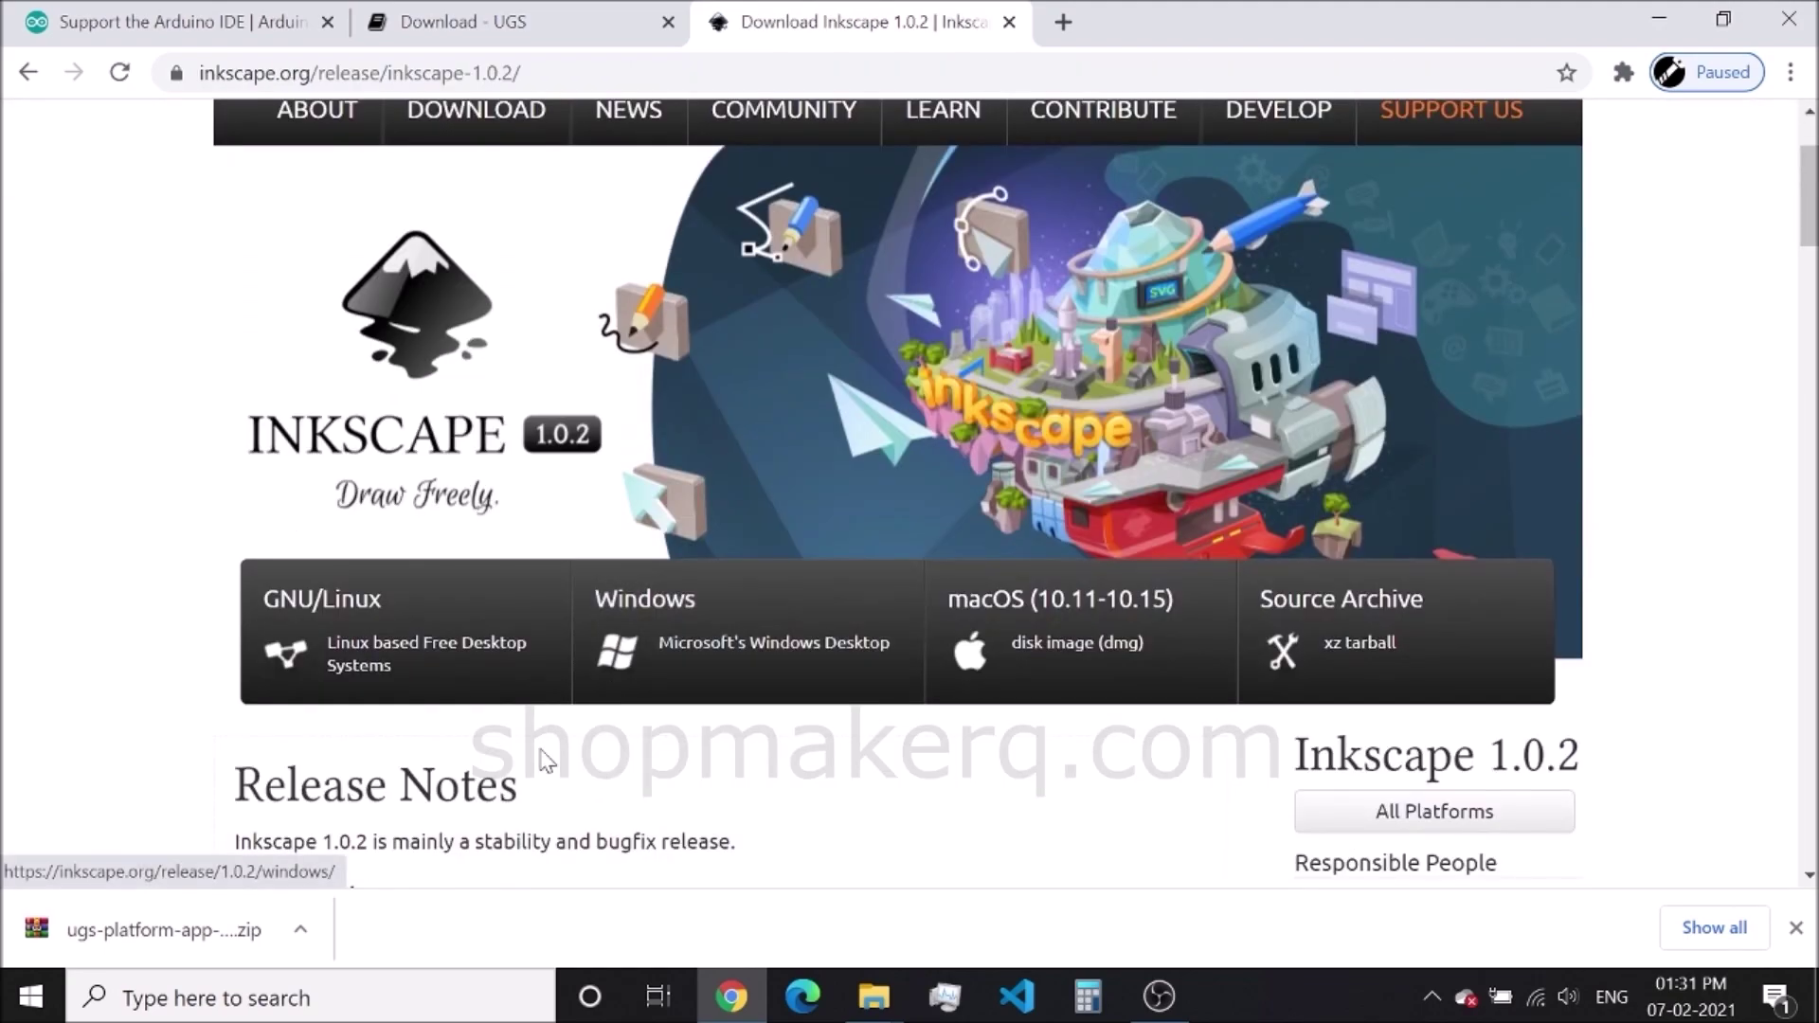
{"action": "scroll", "coordinate": [698, 639], "scroll_direction": "up", "scroll_amount": 2}
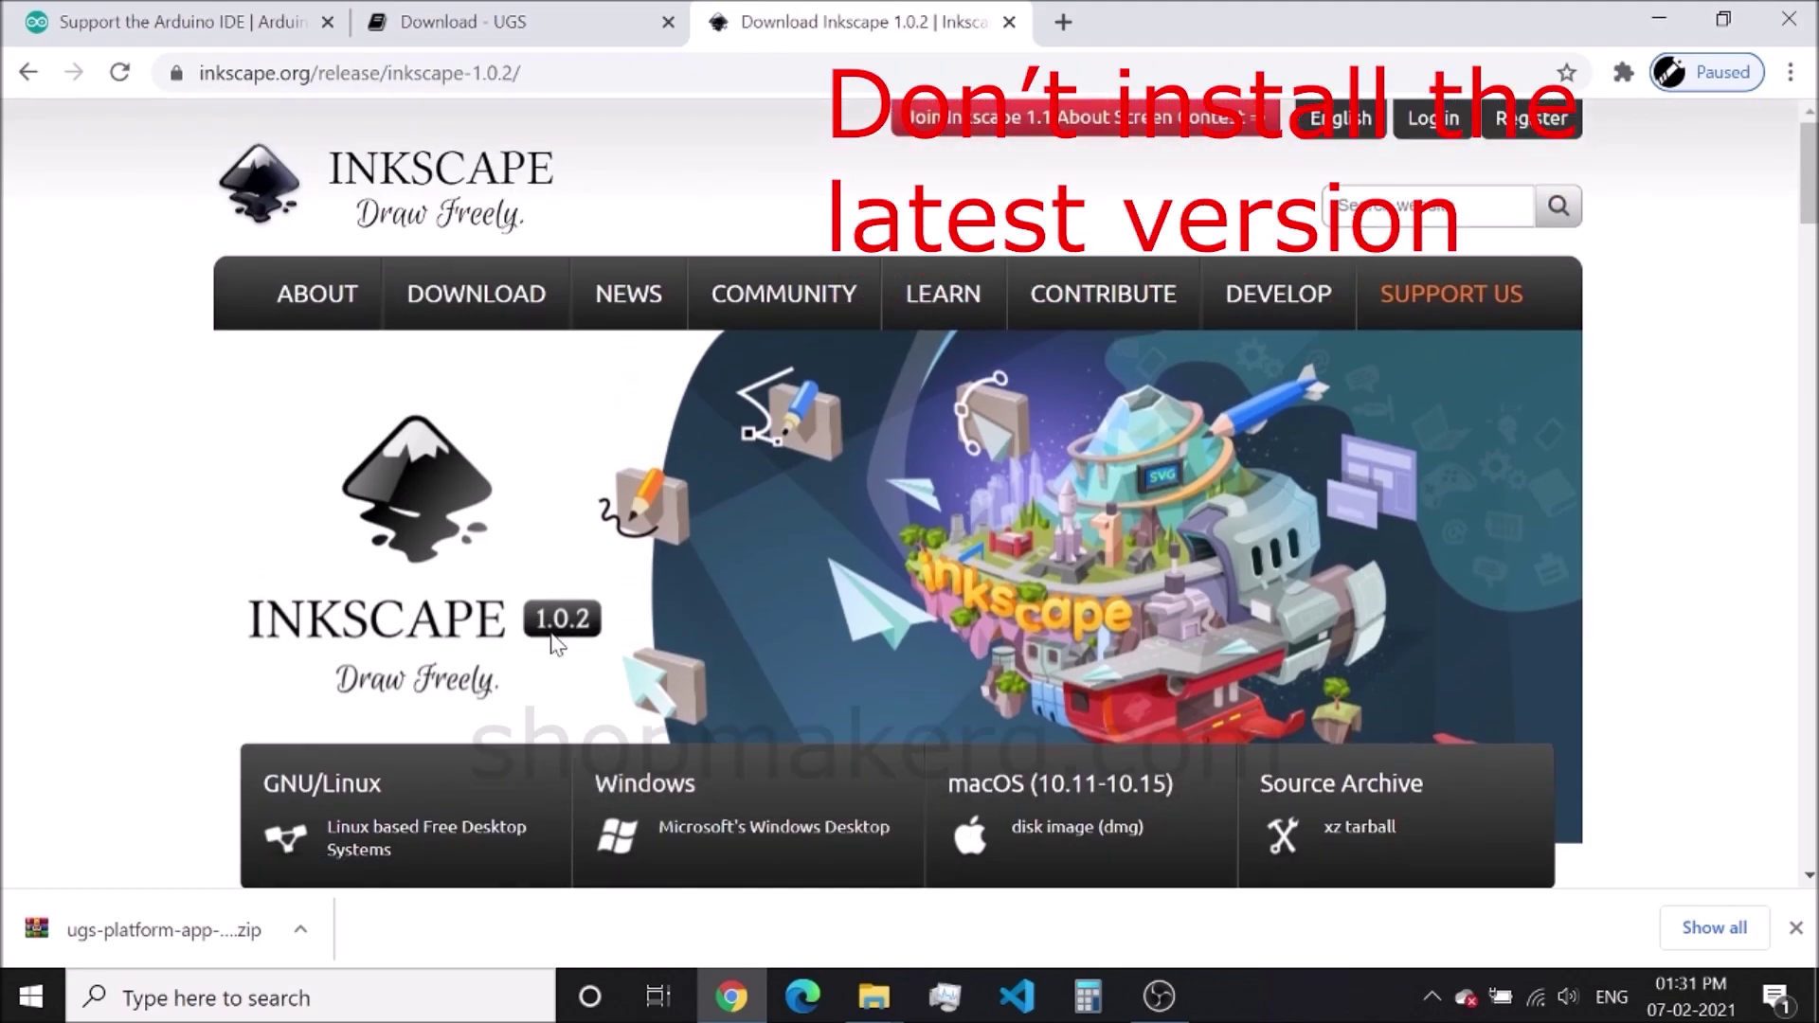
{"action": "scroll", "coordinate": [609, 663], "scroll_direction": "down", "scroll_amount": 5}
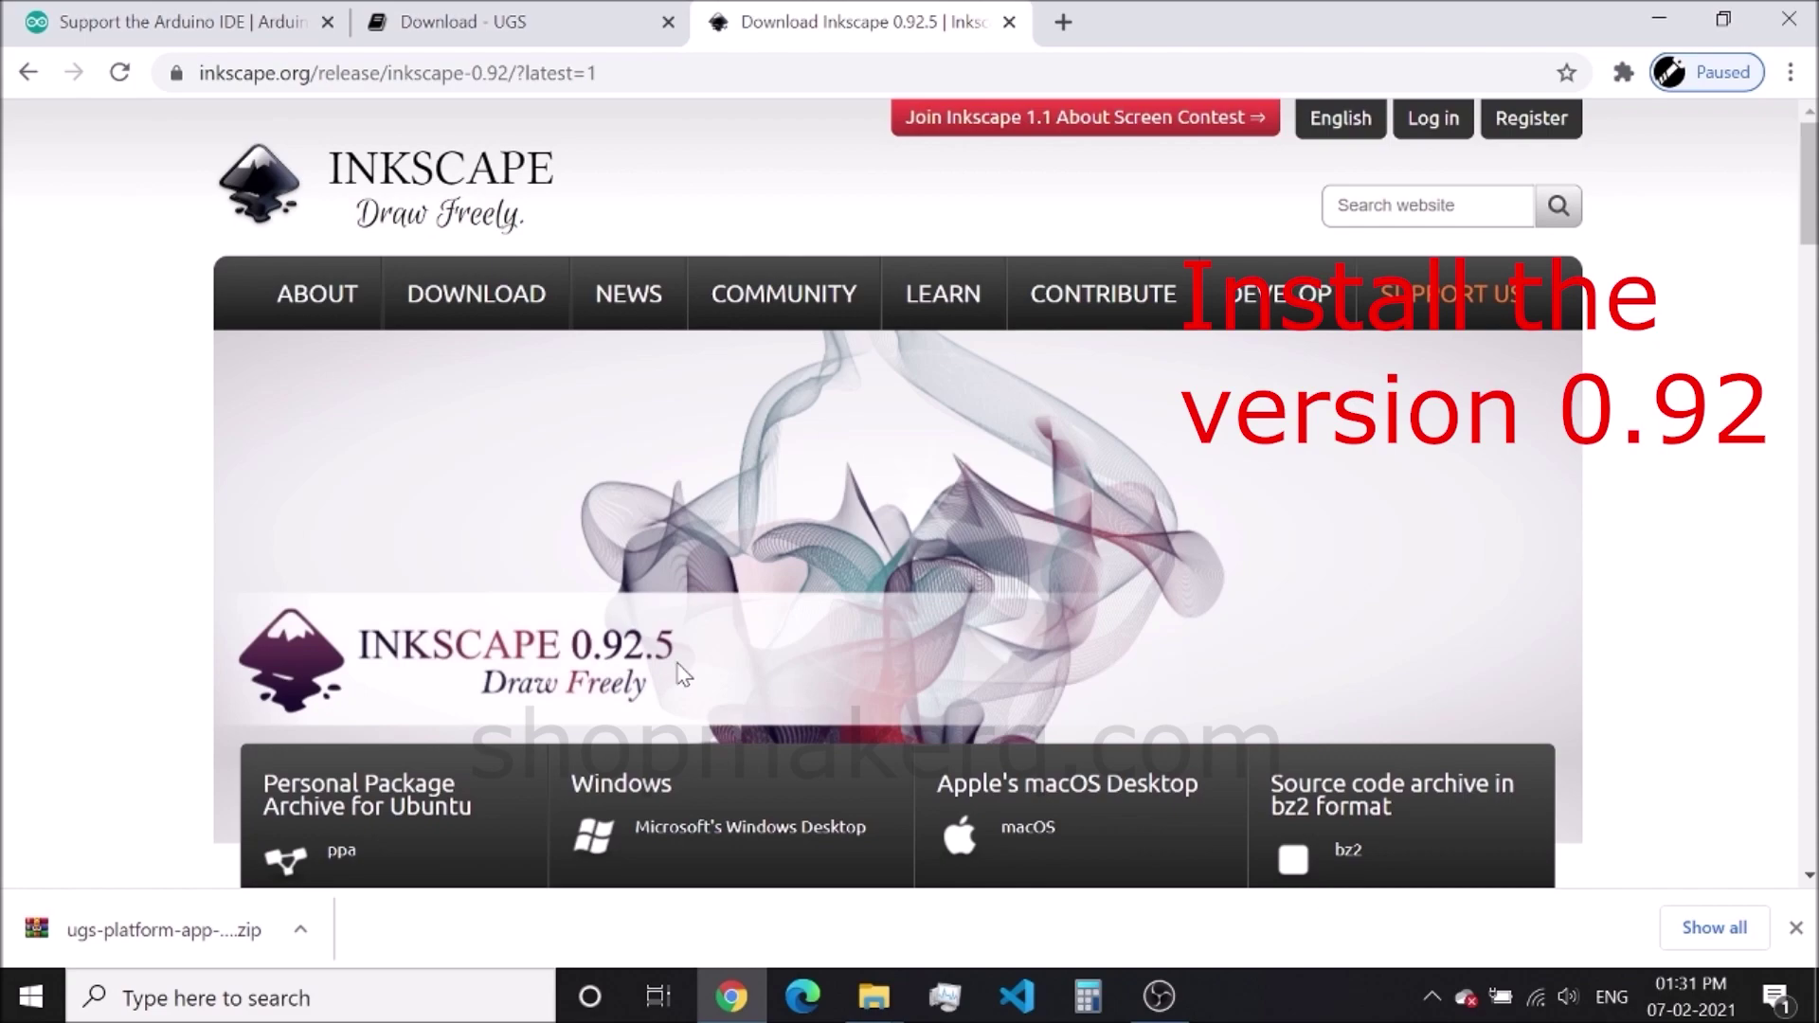
Download the 64-bit Windows installer of Inkscape 0.92.5 in .exe format.
{"action": "scroll", "coordinate": [678, 671], "scroll_direction": "down", "scroll_amount": 4}
{"action": "scroll", "coordinate": [675, 682], "scroll_direction": "up", "scroll_amount": 1}
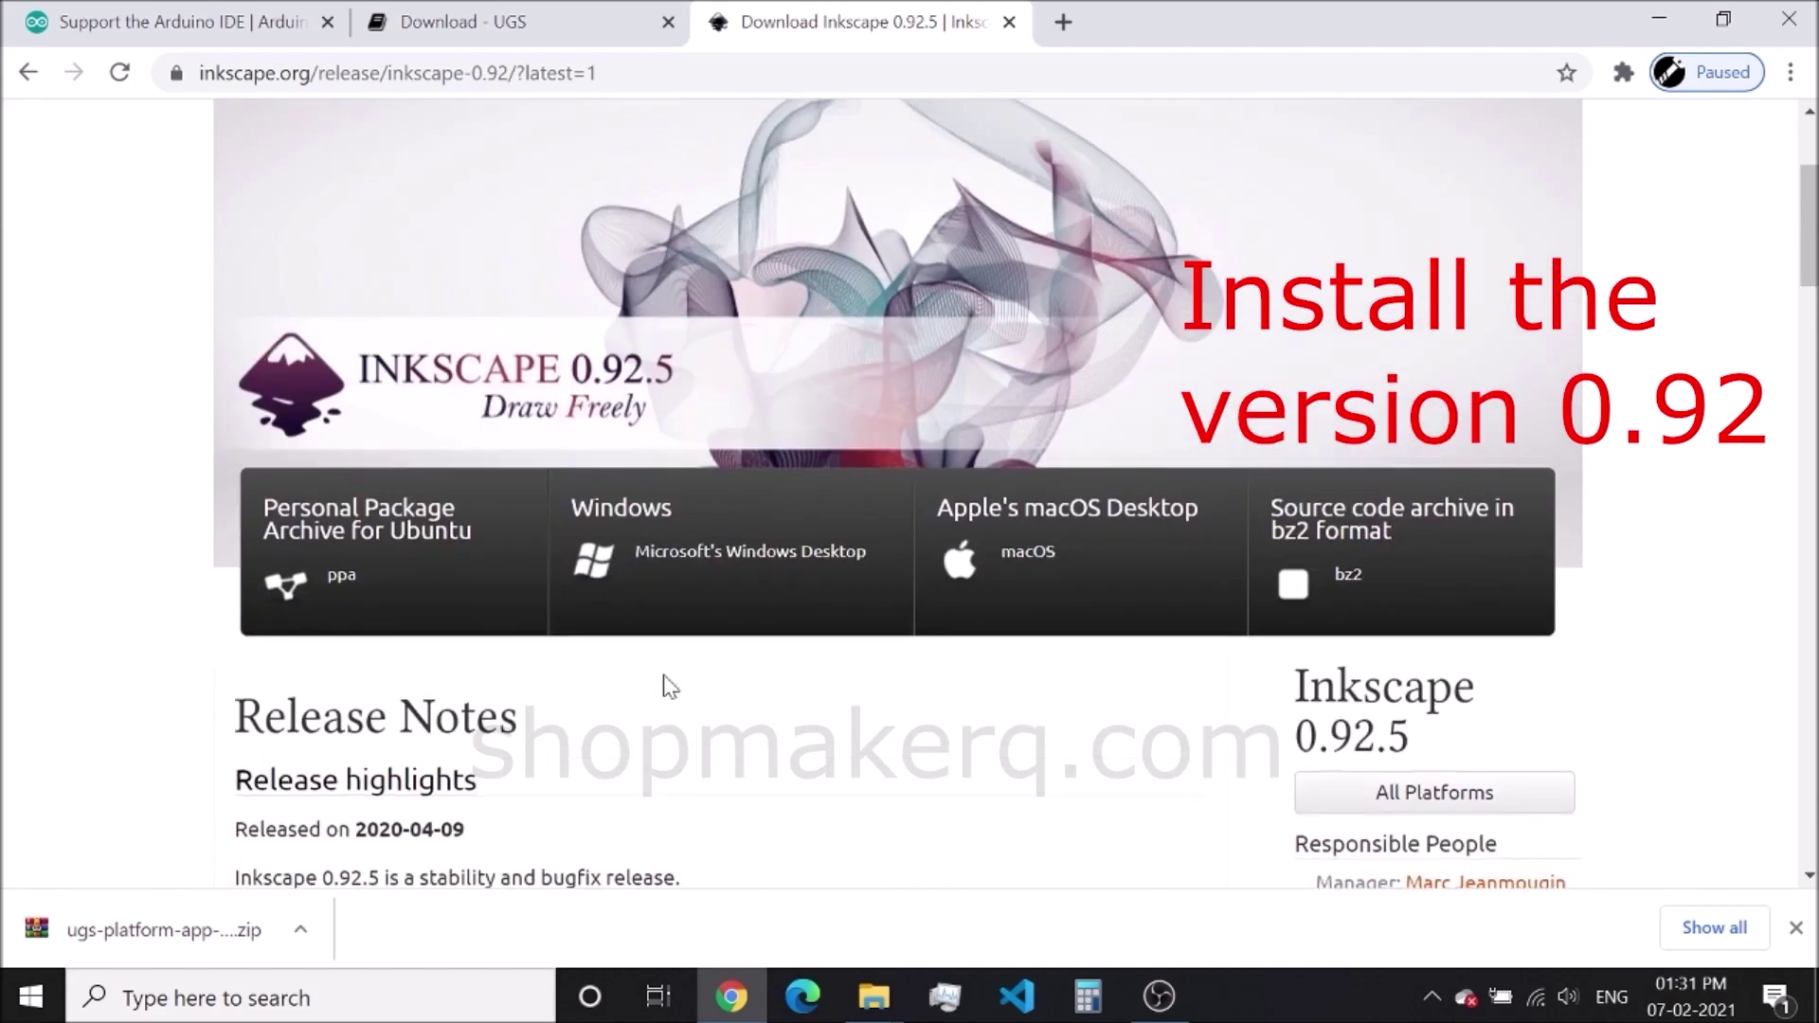
{"action": "left_click", "coordinate": [662, 513]}
{"action": "scroll", "coordinate": [662, 517], "scroll_direction": "down", "scroll_amount": 2}
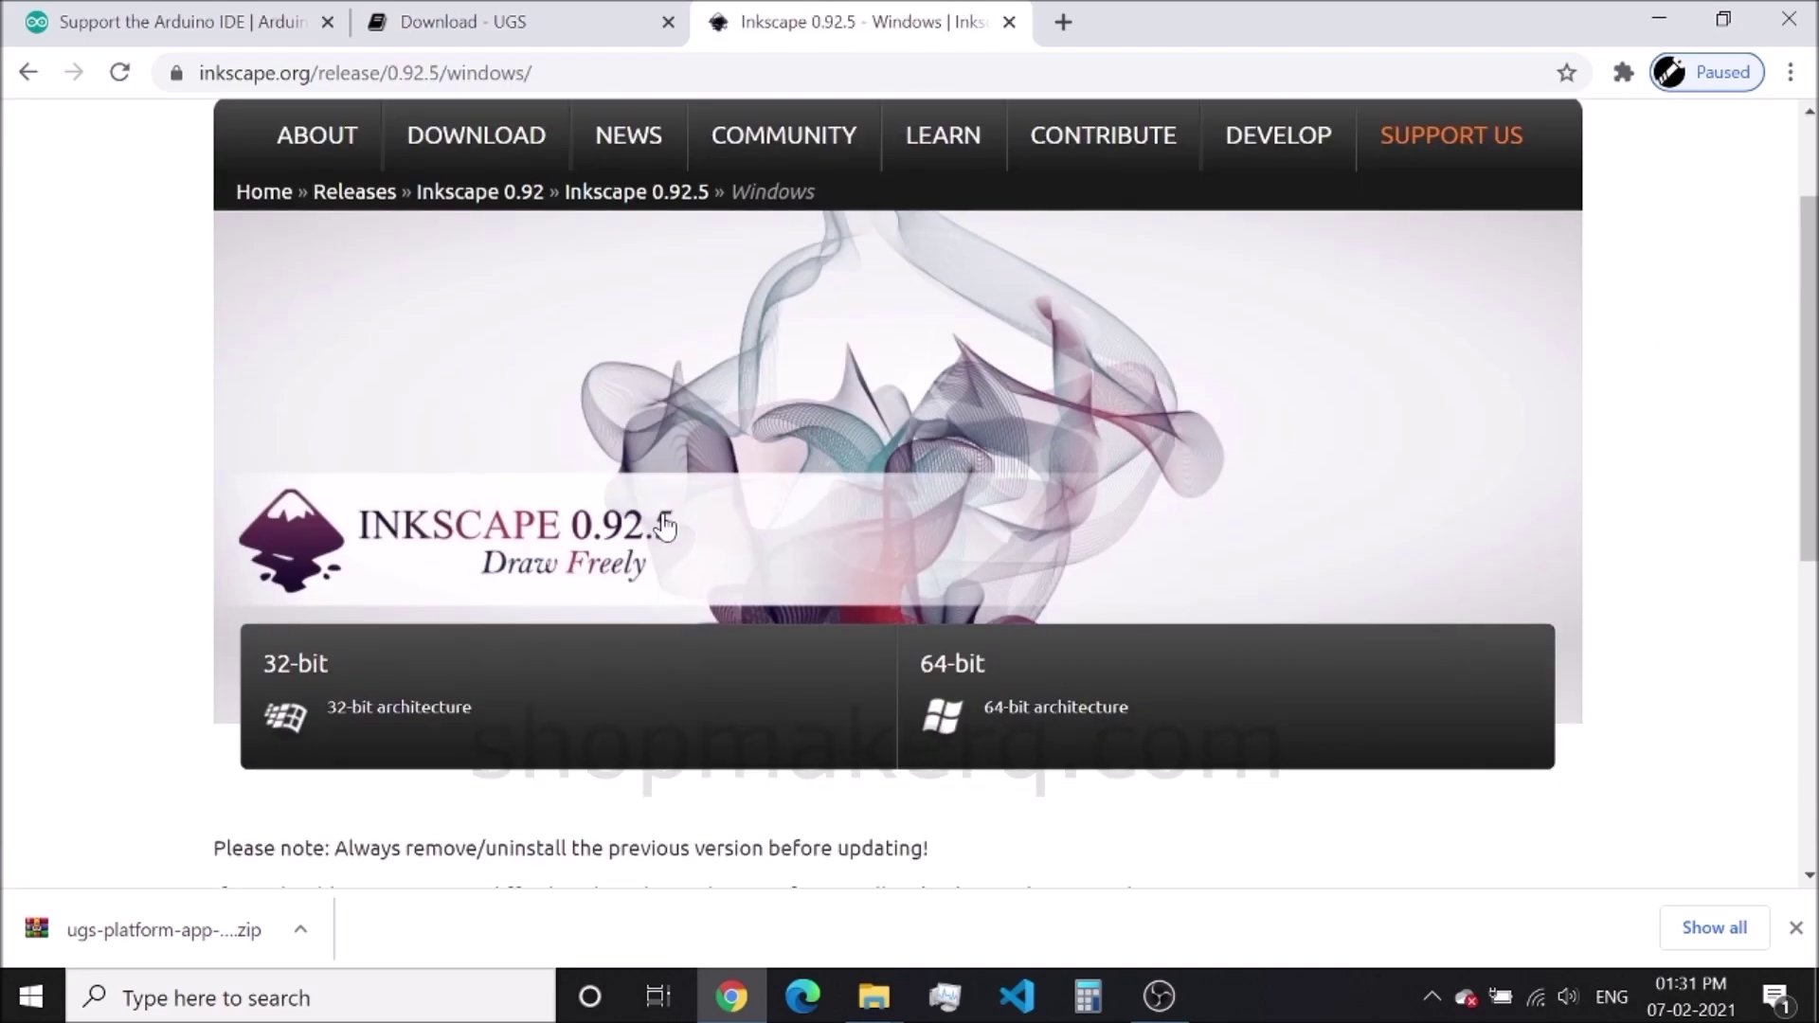
{"action": "left_click", "coordinate": [1073, 735]}
{"action": "scroll", "coordinate": [600, 739], "scroll_direction": "down", "scroll_amount": 1}
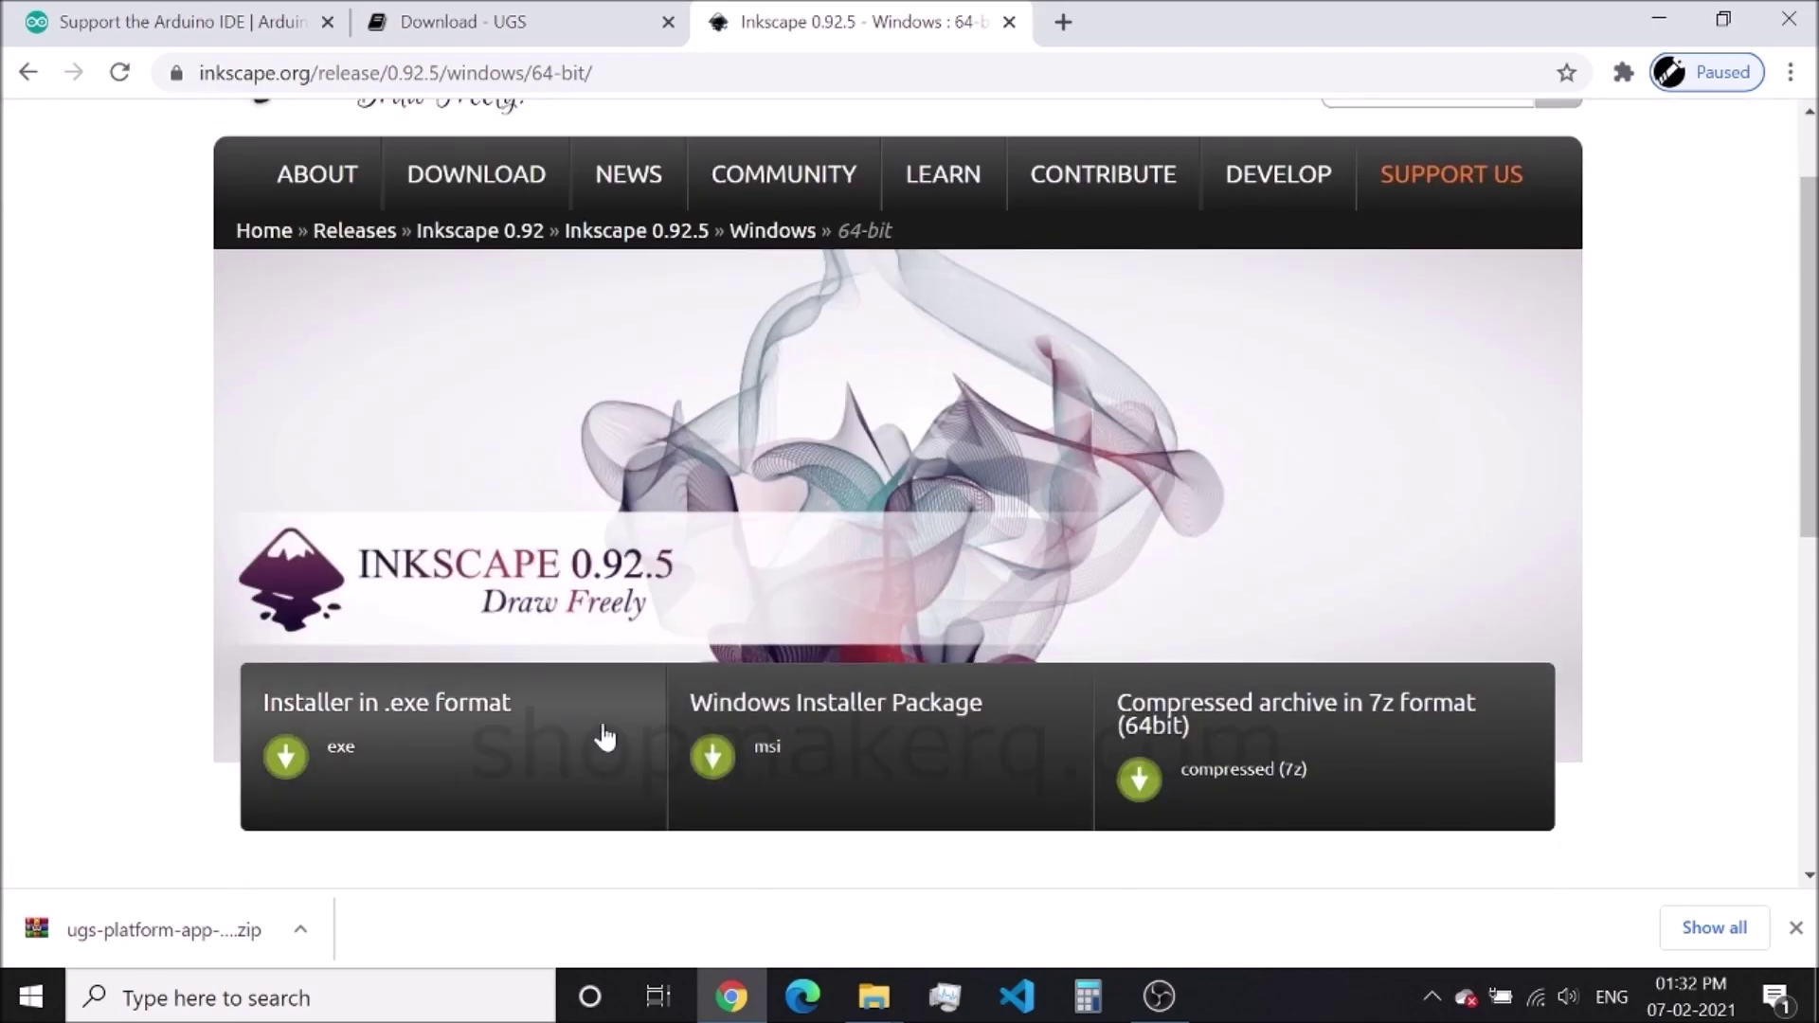
{"action": "left_click", "coordinate": [518, 747]}
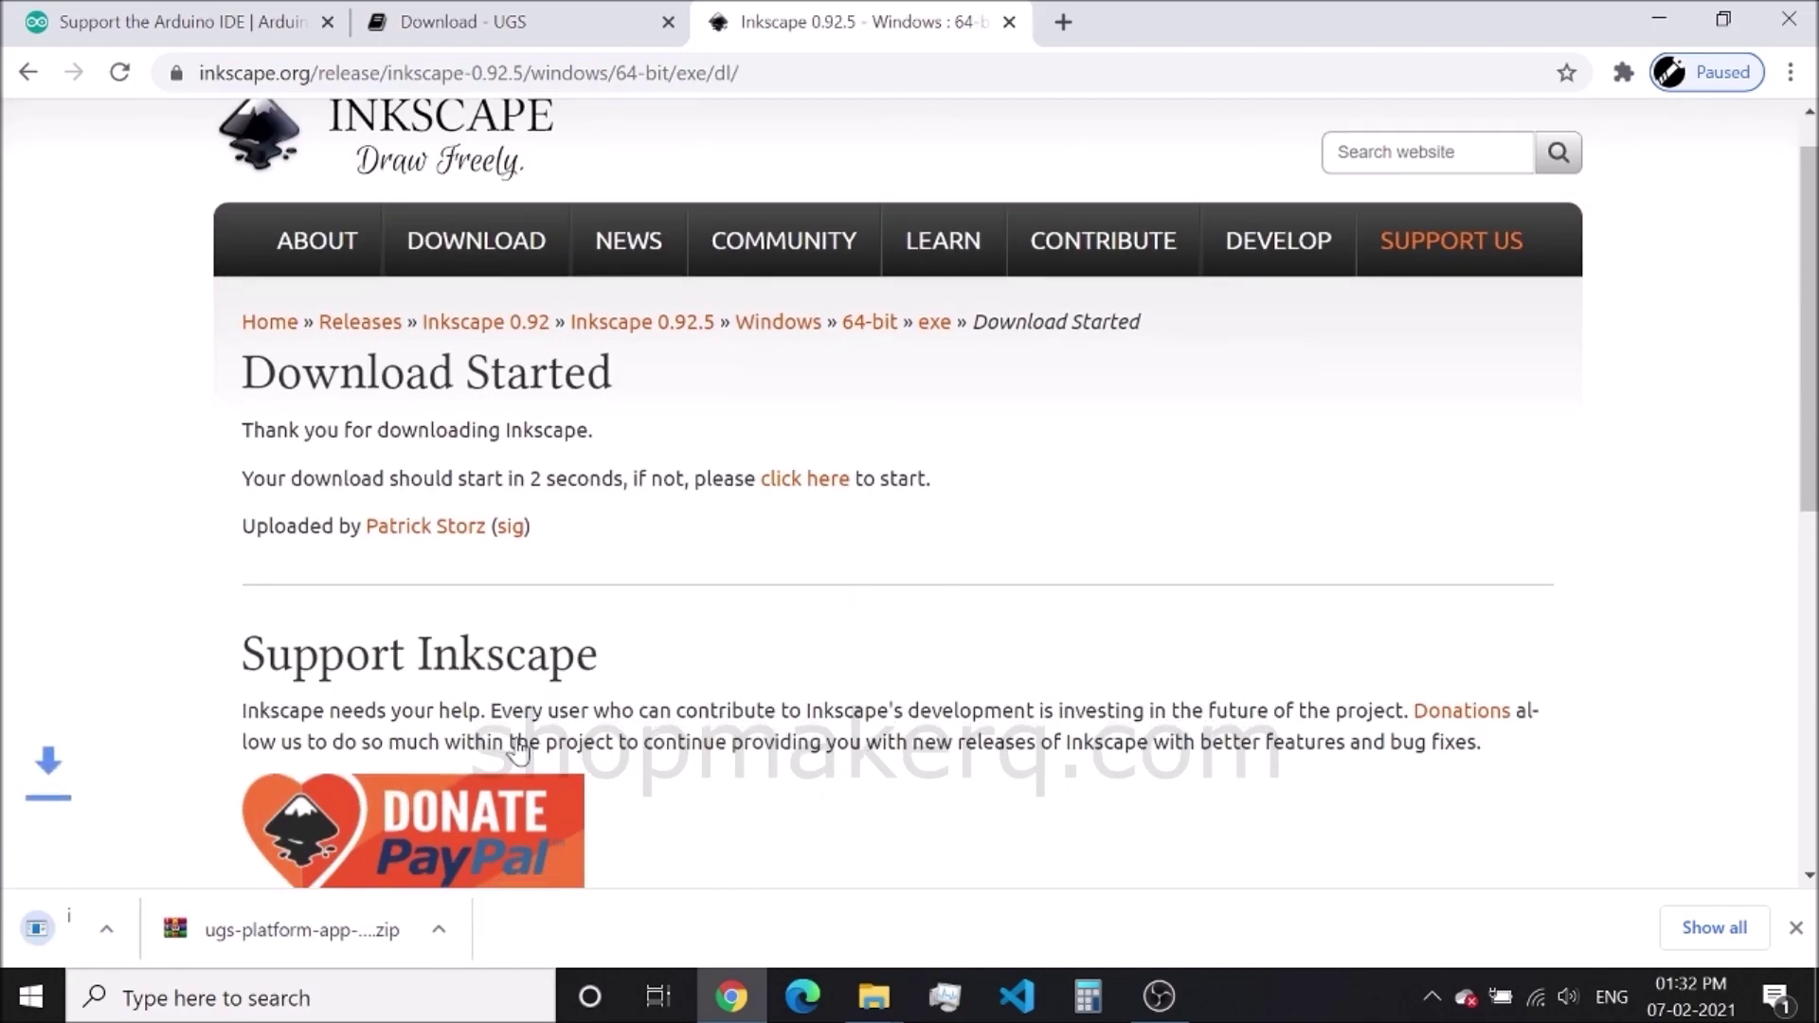
Install Inkscape 0.92.5 in English with the Optimal install type and run it to look at its extensions.
{"action": "left_click", "coordinate": [180, 934]}
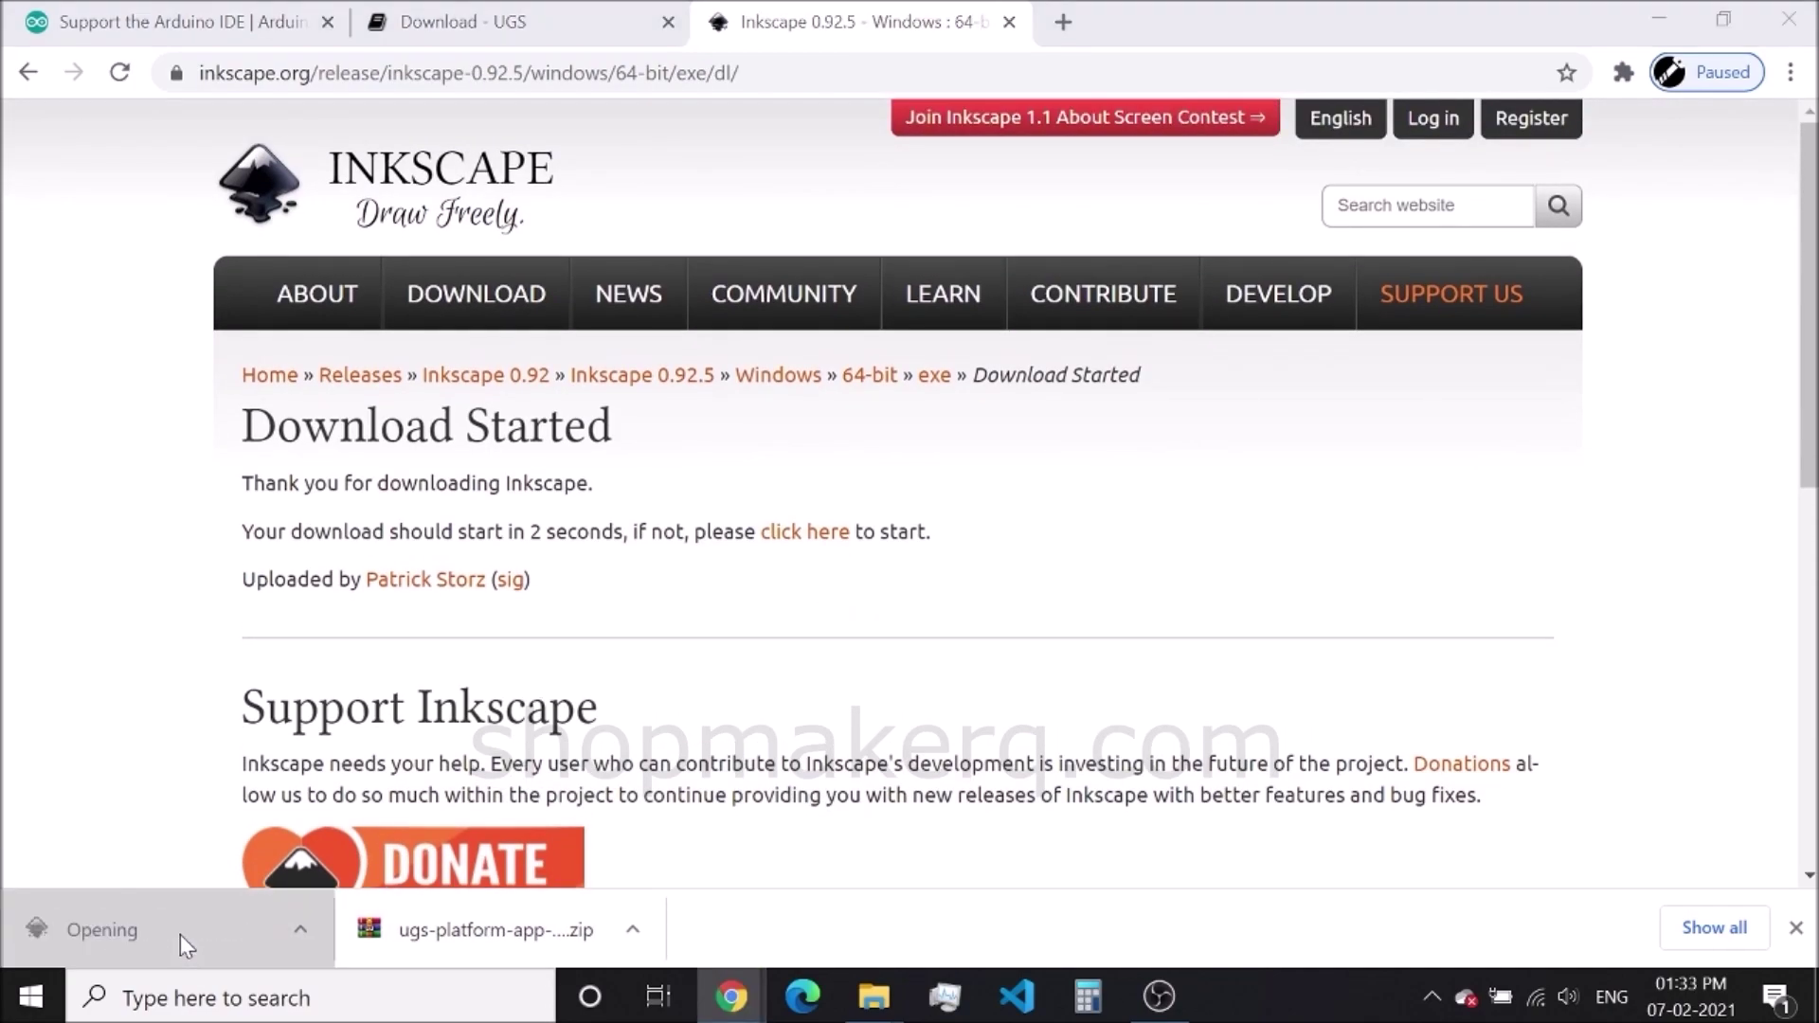
{"action": "left_click", "coordinate": [955, 566]}
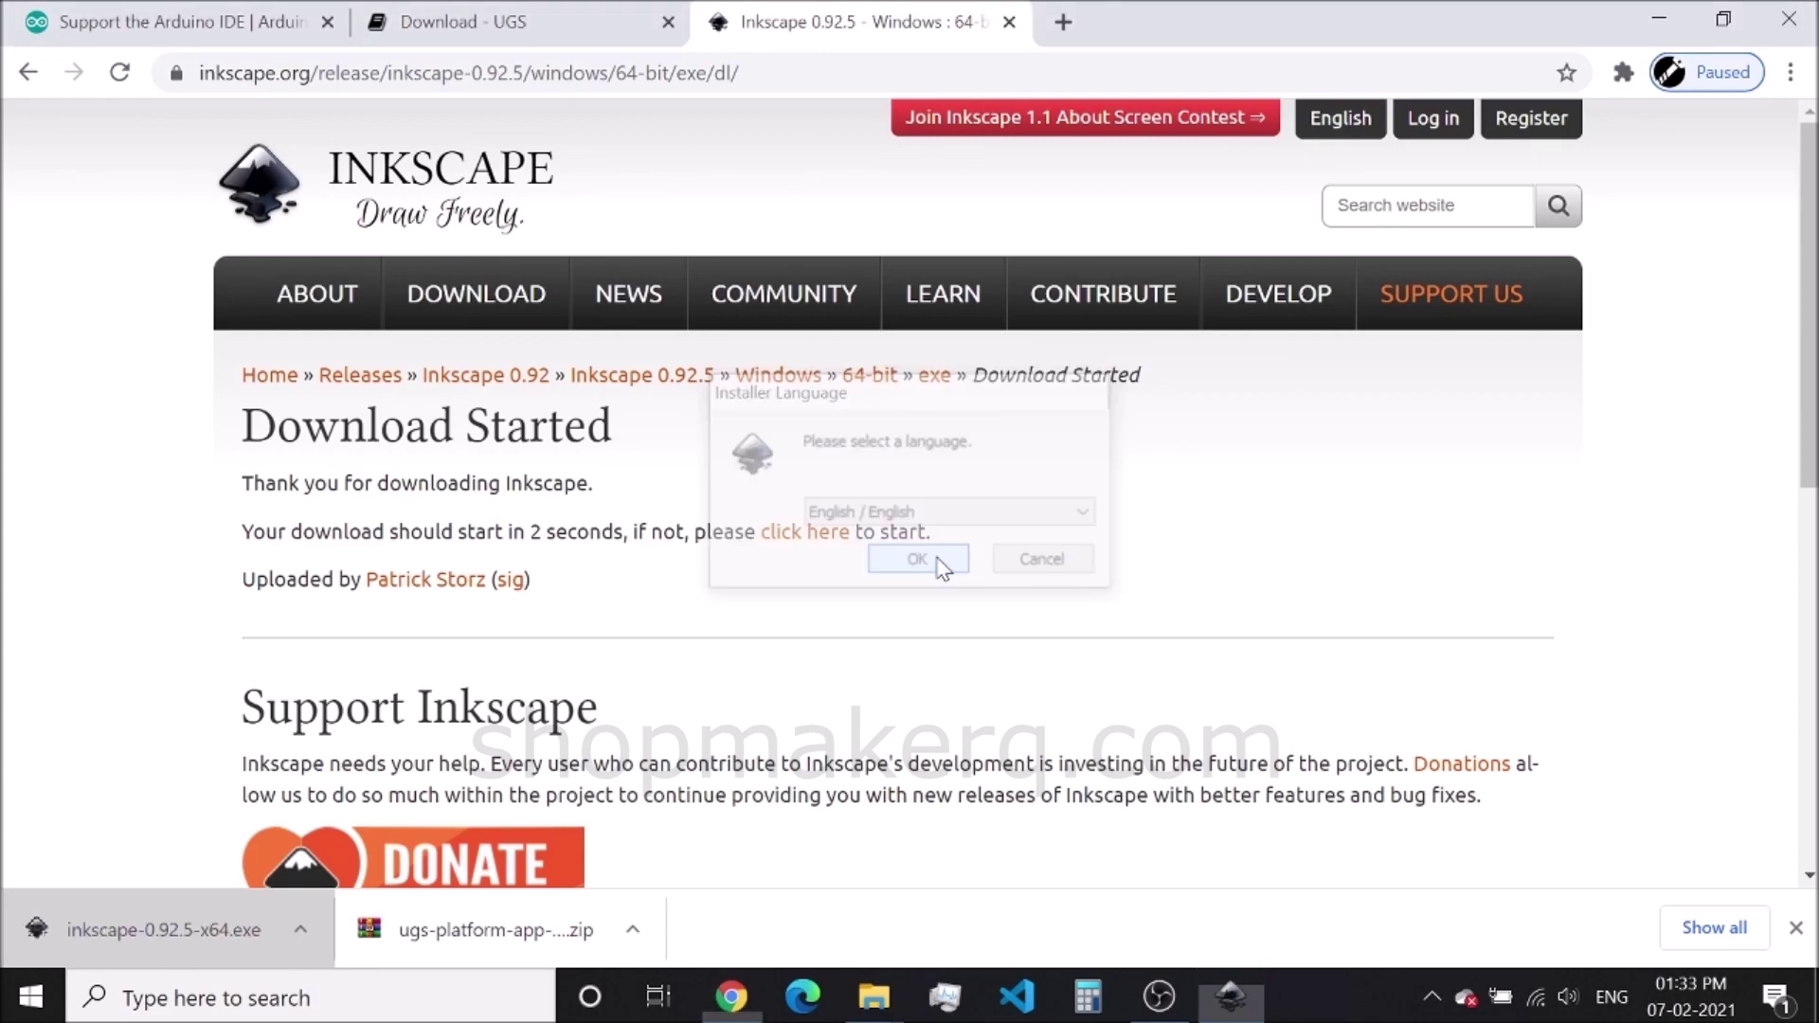
{"action": "left_click", "coordinate": [1070, 726]}
{"action": "left_click", "coordinate": [1079, 728]}
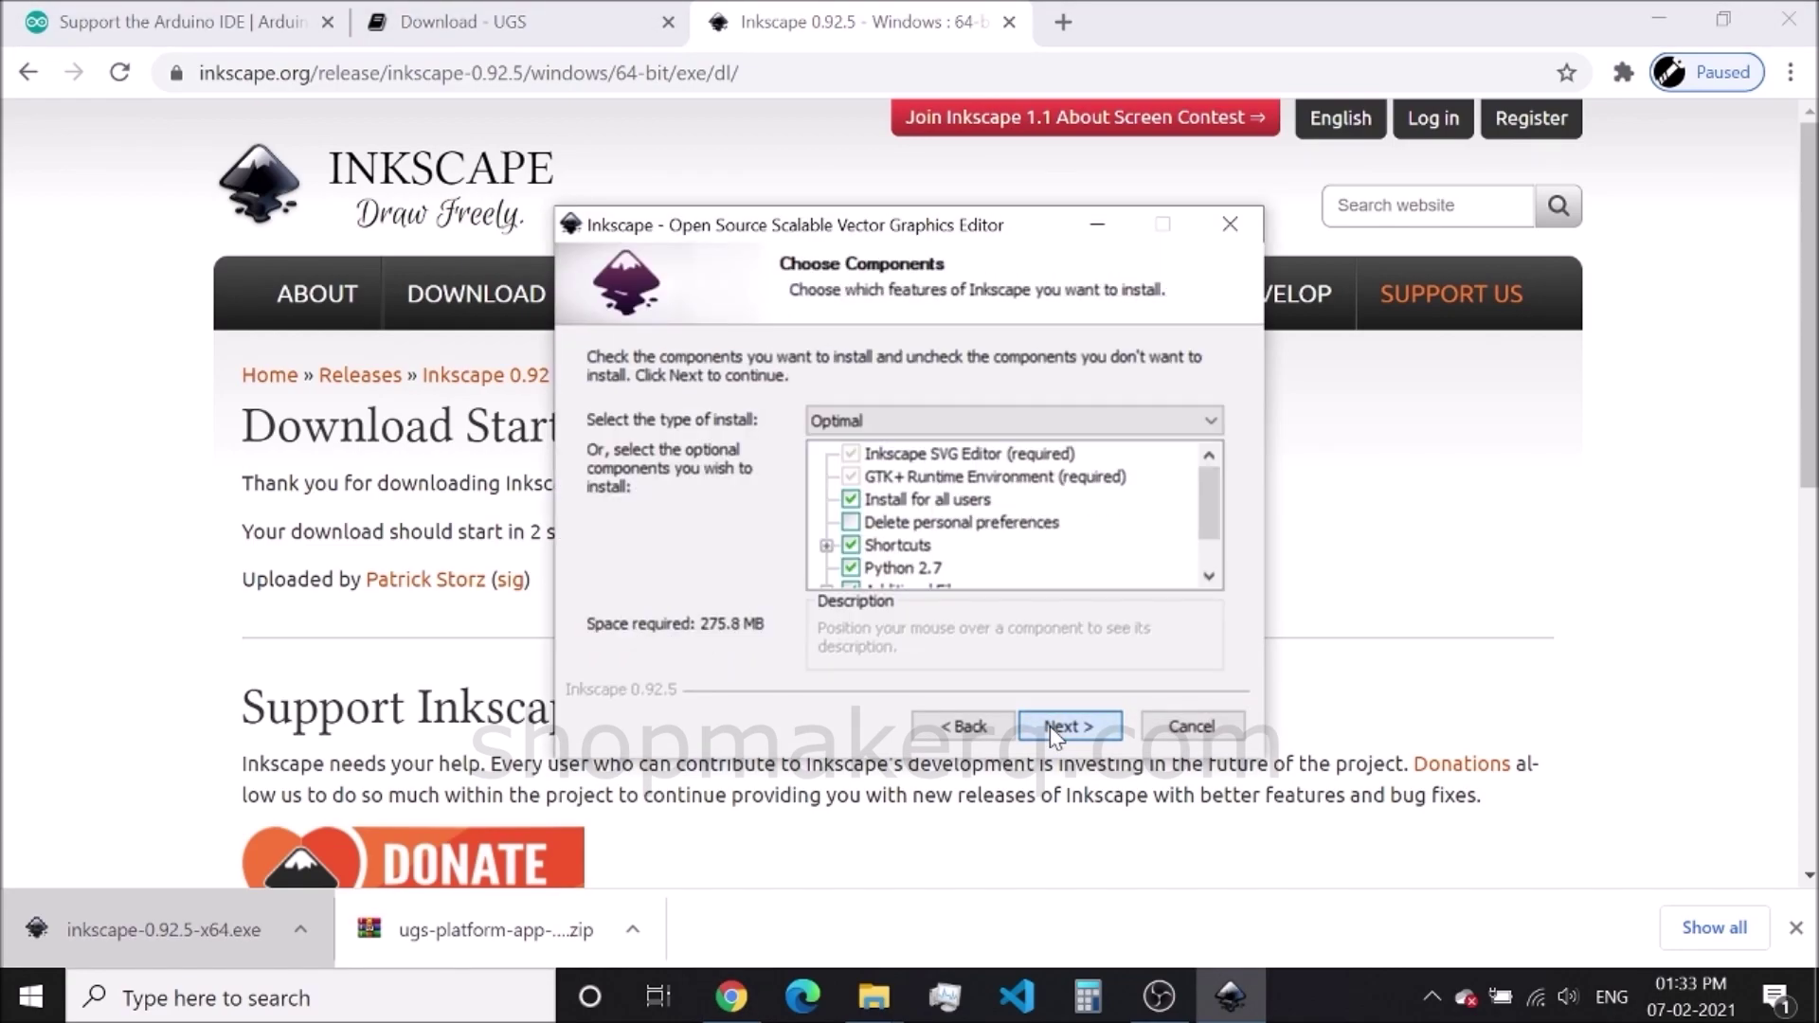
{"action": "left_click", "coordinate": [1089, 729]}
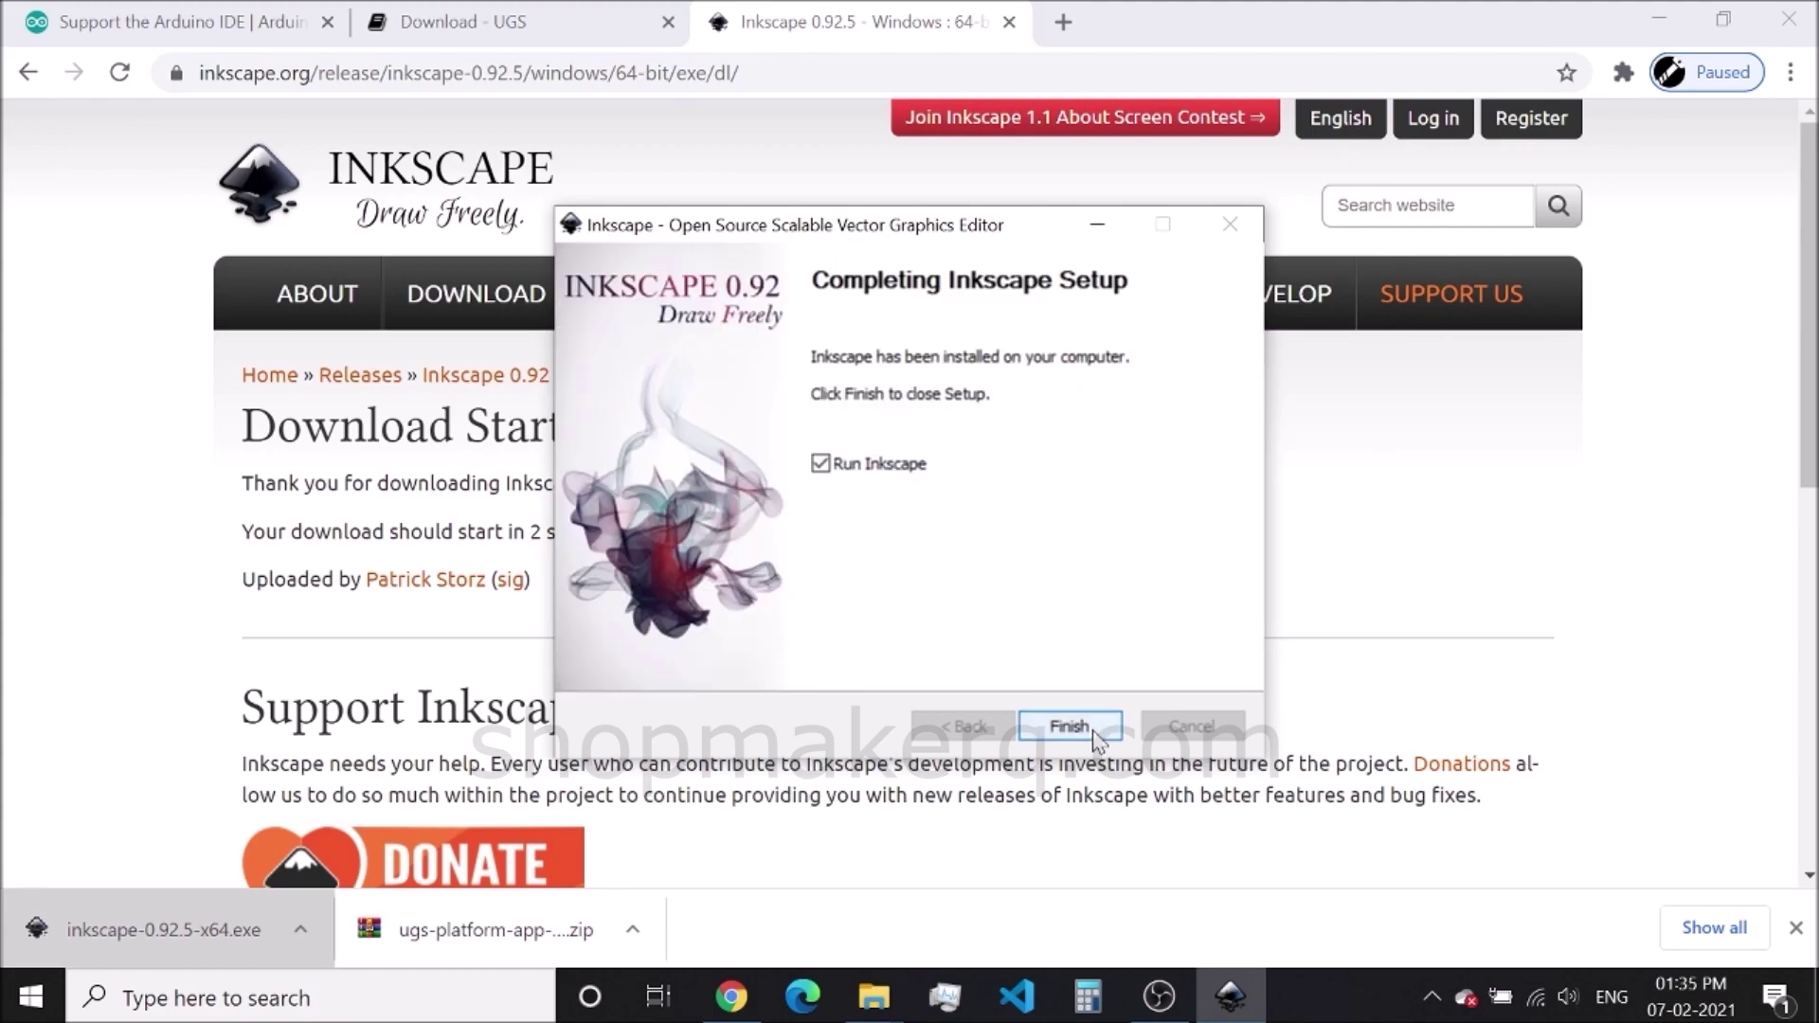
{"action": "left_click", "coordinate": [1049, 726]}
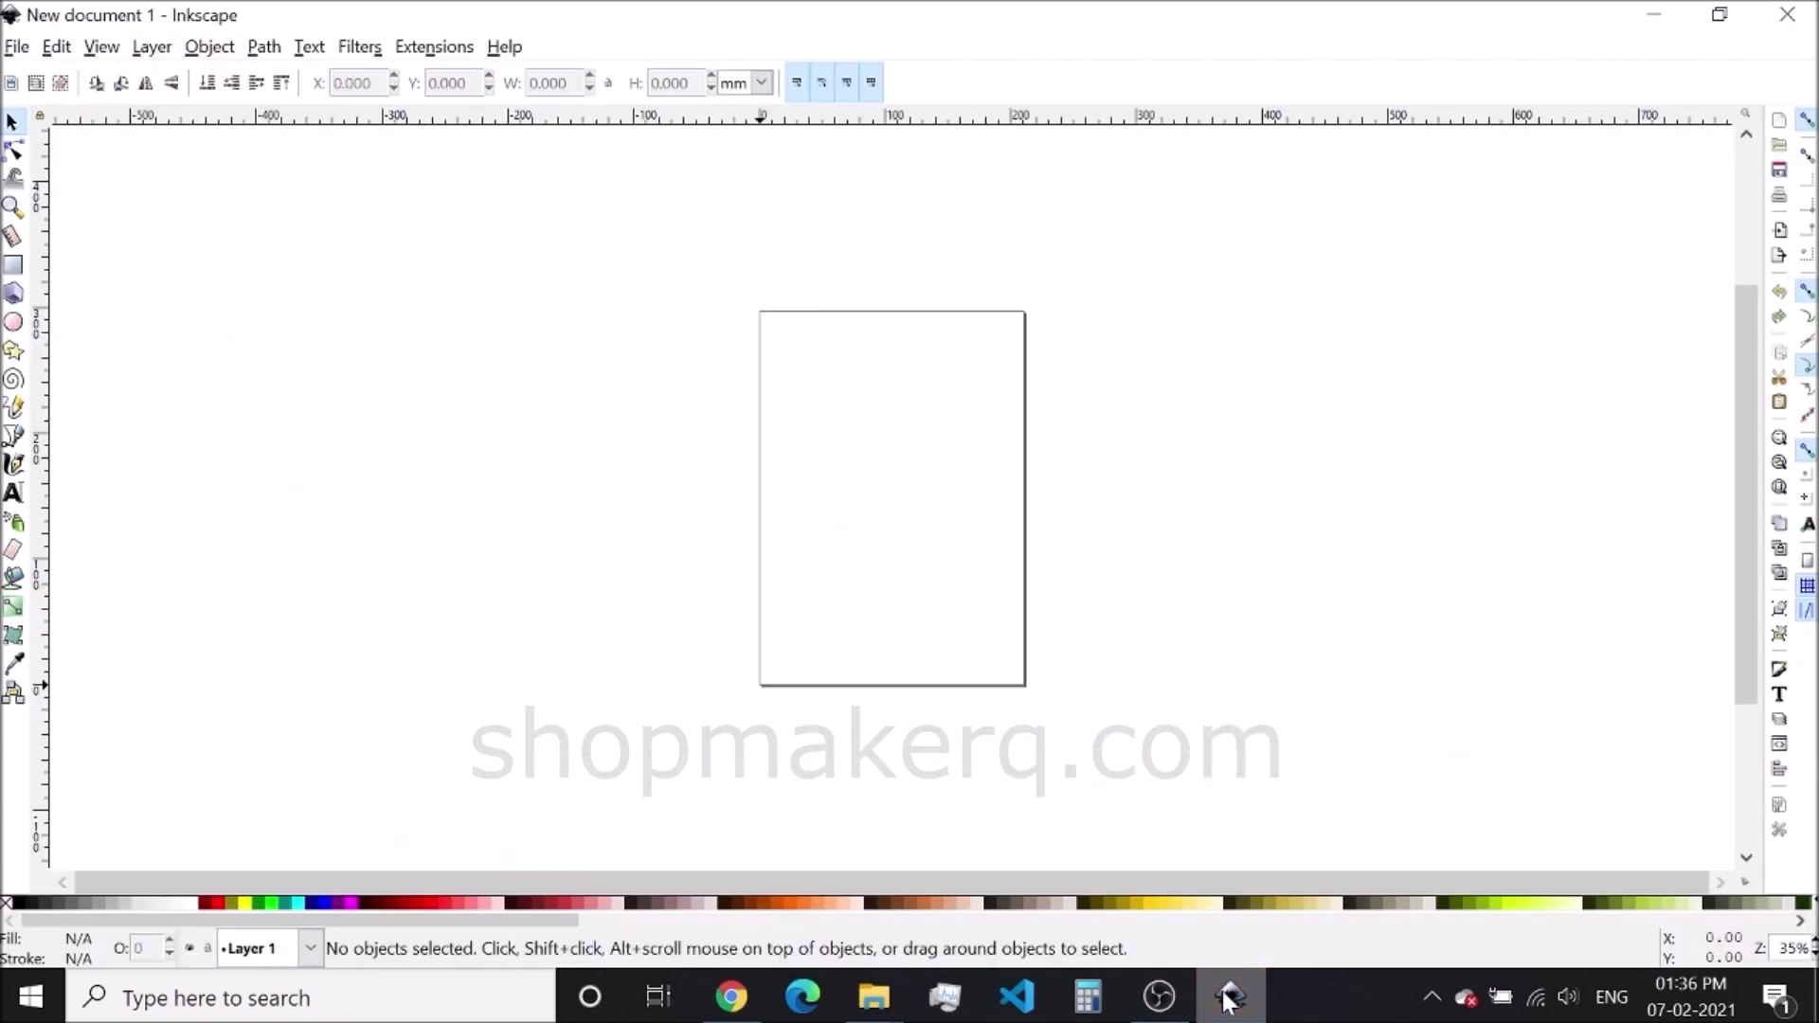
{"action": "left_click", "coordinate": [438, 46]}
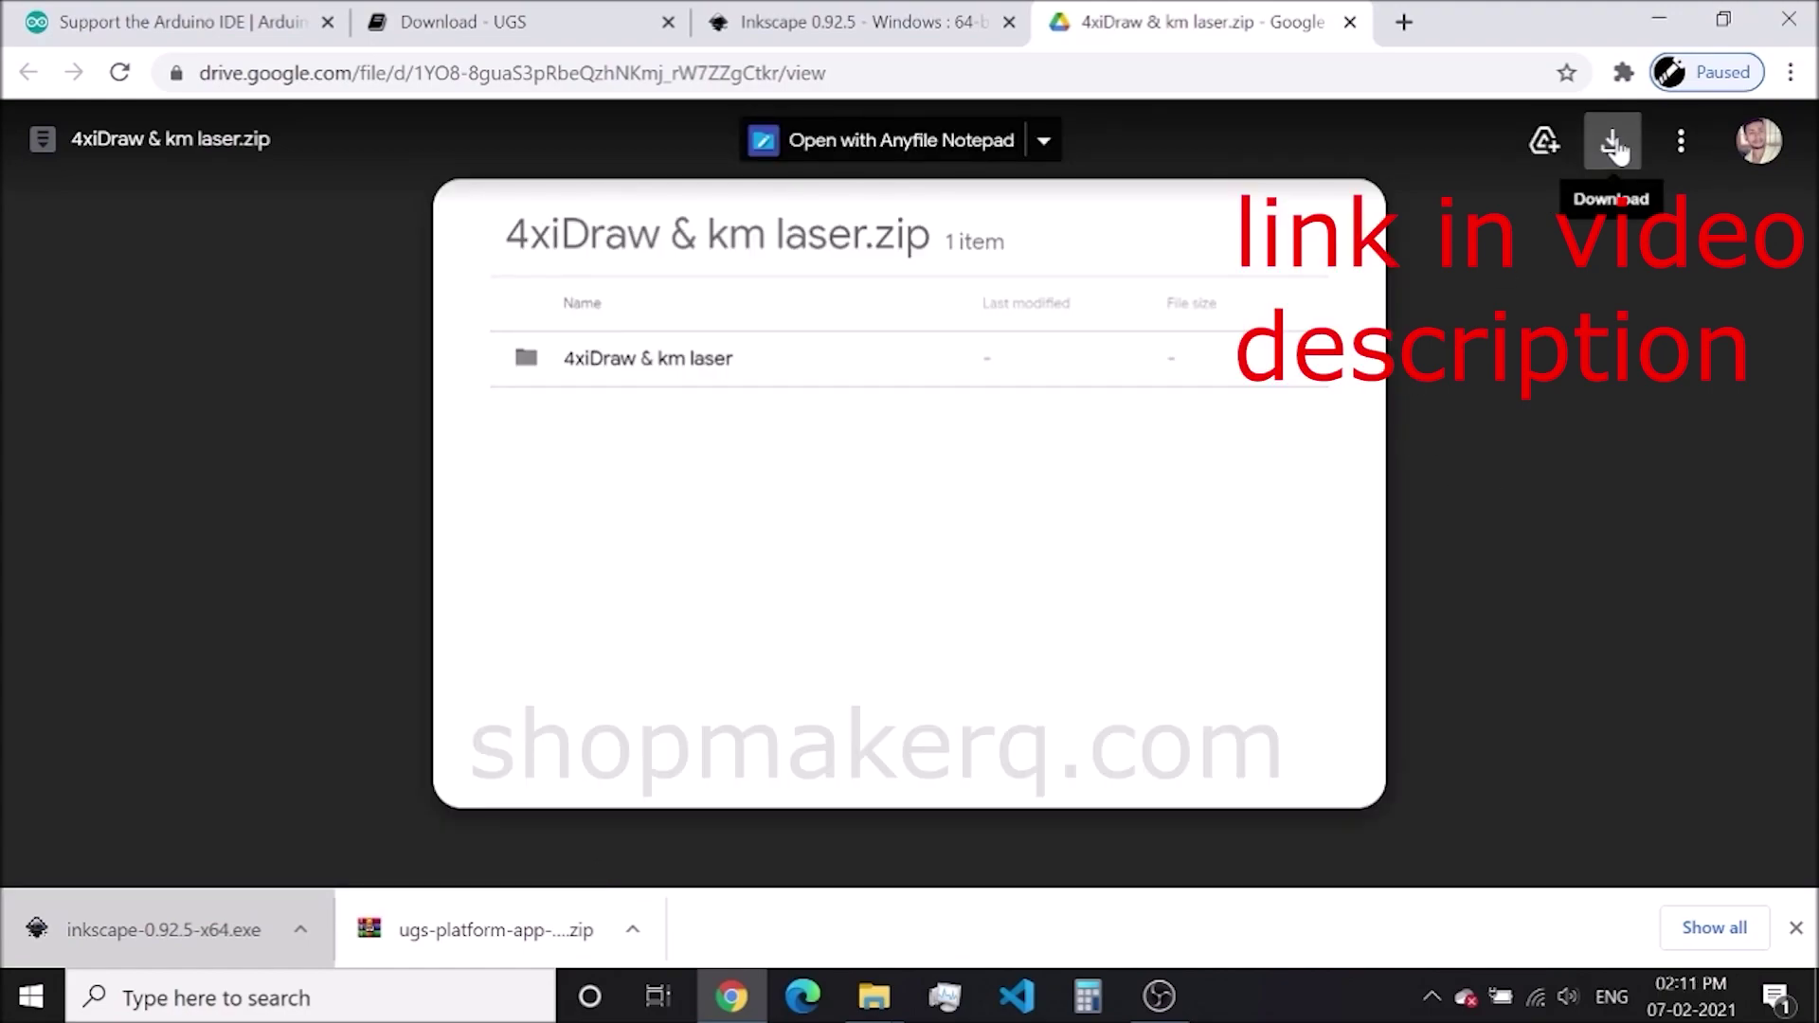
Download the 4xiDraw & km laser.zip archive from its Google Drive page in the browser.
{"action": "left_click", "coordinate": [1614, 144]}
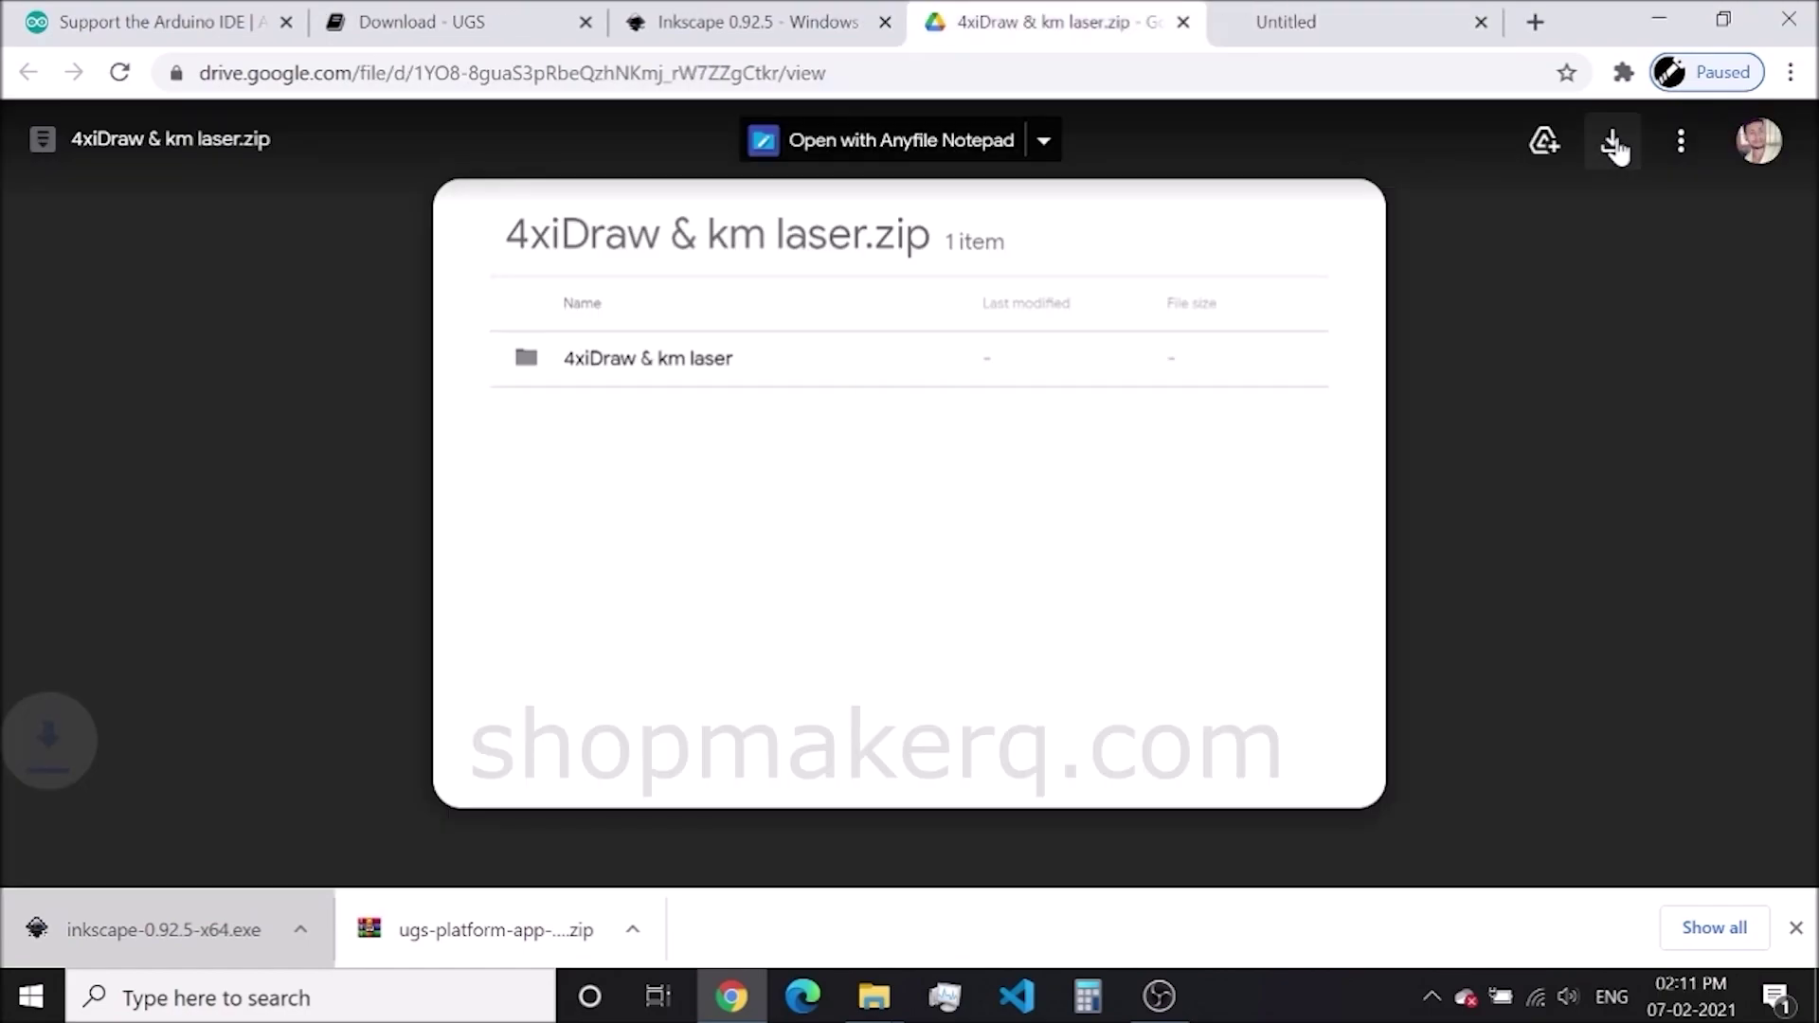
Locate the downloaded 4xiDraw & km laser.zip in the Downloads folder and extract it there.
{"action": "right_click", "coordinate": [187, 928]}
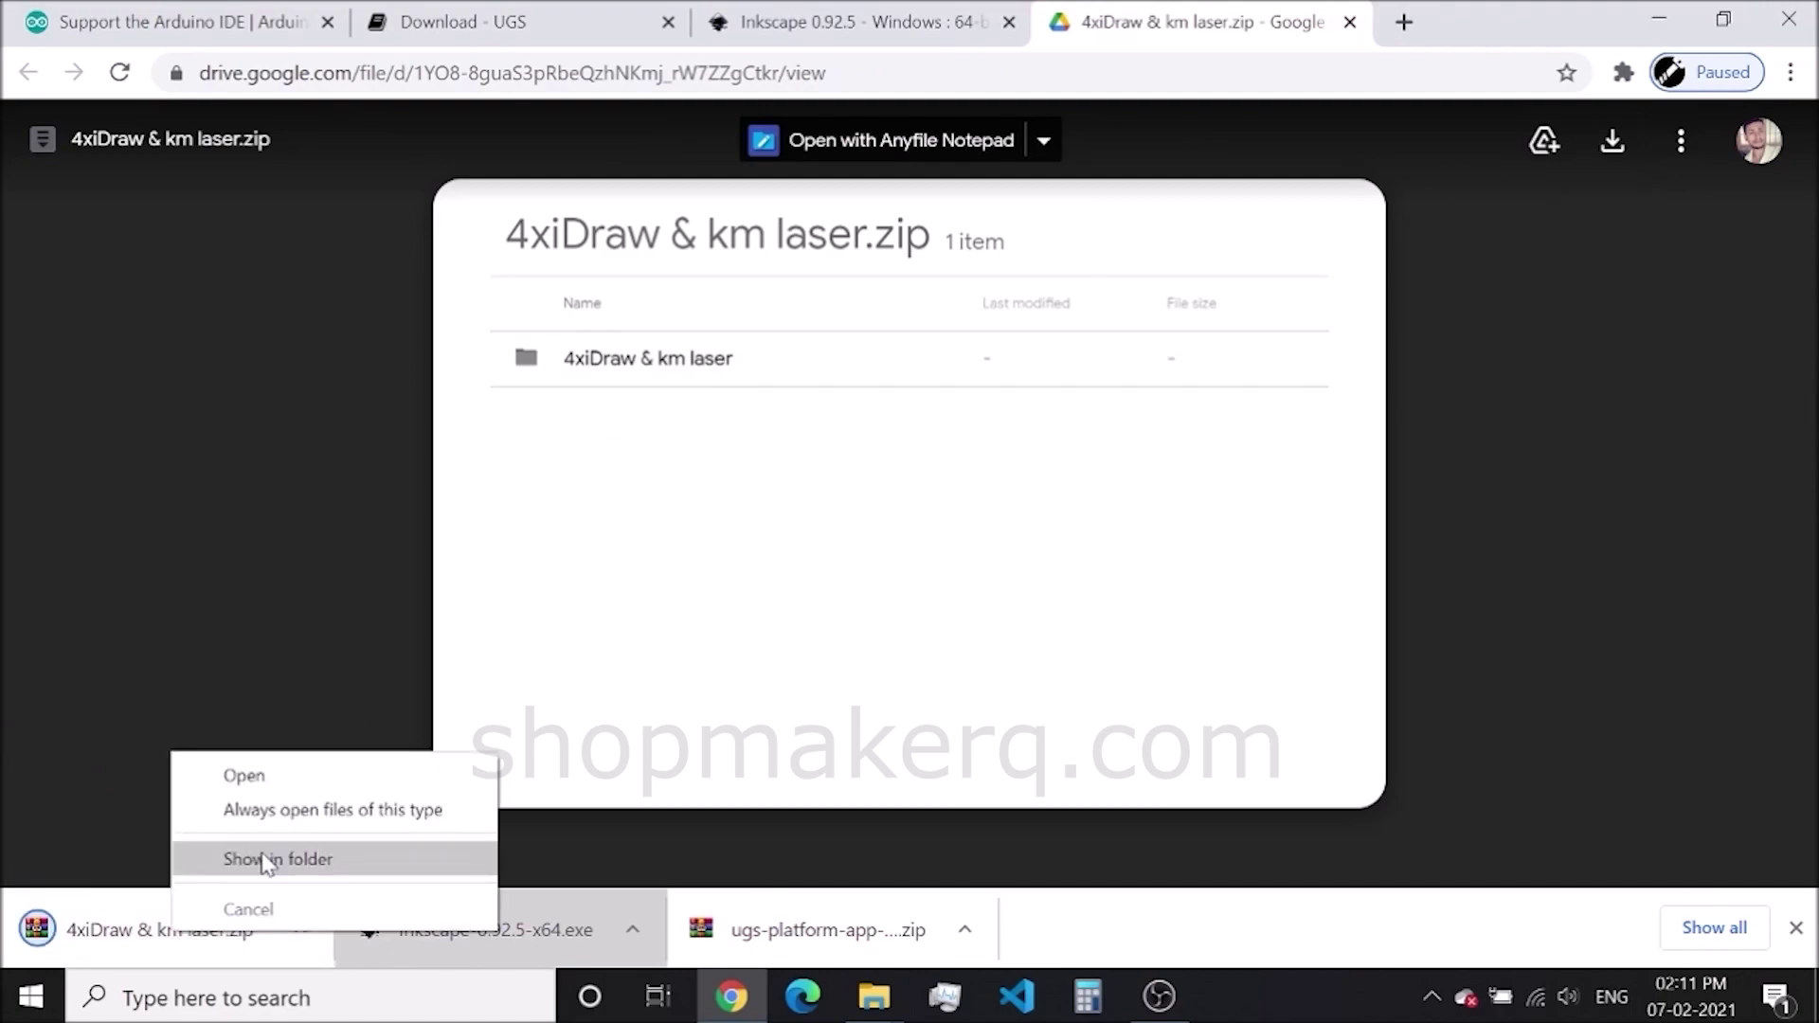
{"action": "left_click", "coordinate": [313, 858]}
{"action": "right_click", "coordinate": [299, 258]}
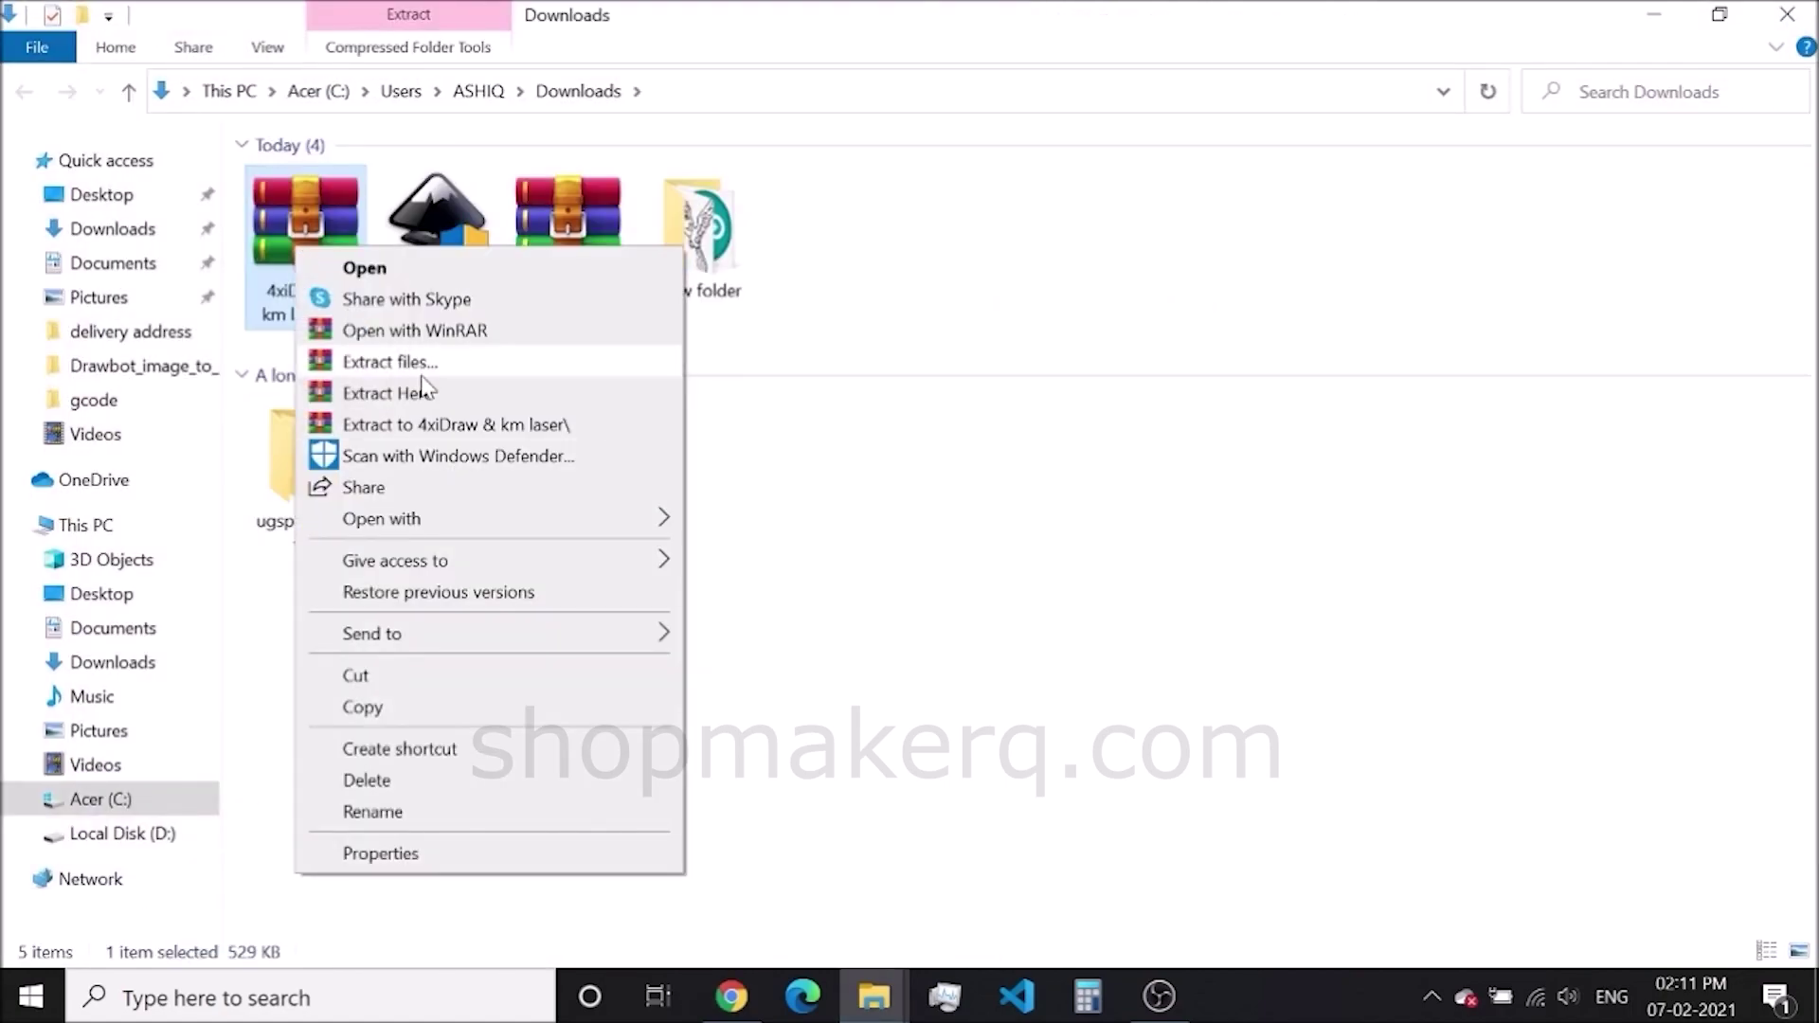
{"action": "left_click", "coordinate": [422, 394]}
Copy all files from the extracted 4xiDraw & km laser folder and minimise the open windows to reach the desktop.
{"action": "double_click", "coordinate": [303, 460]}
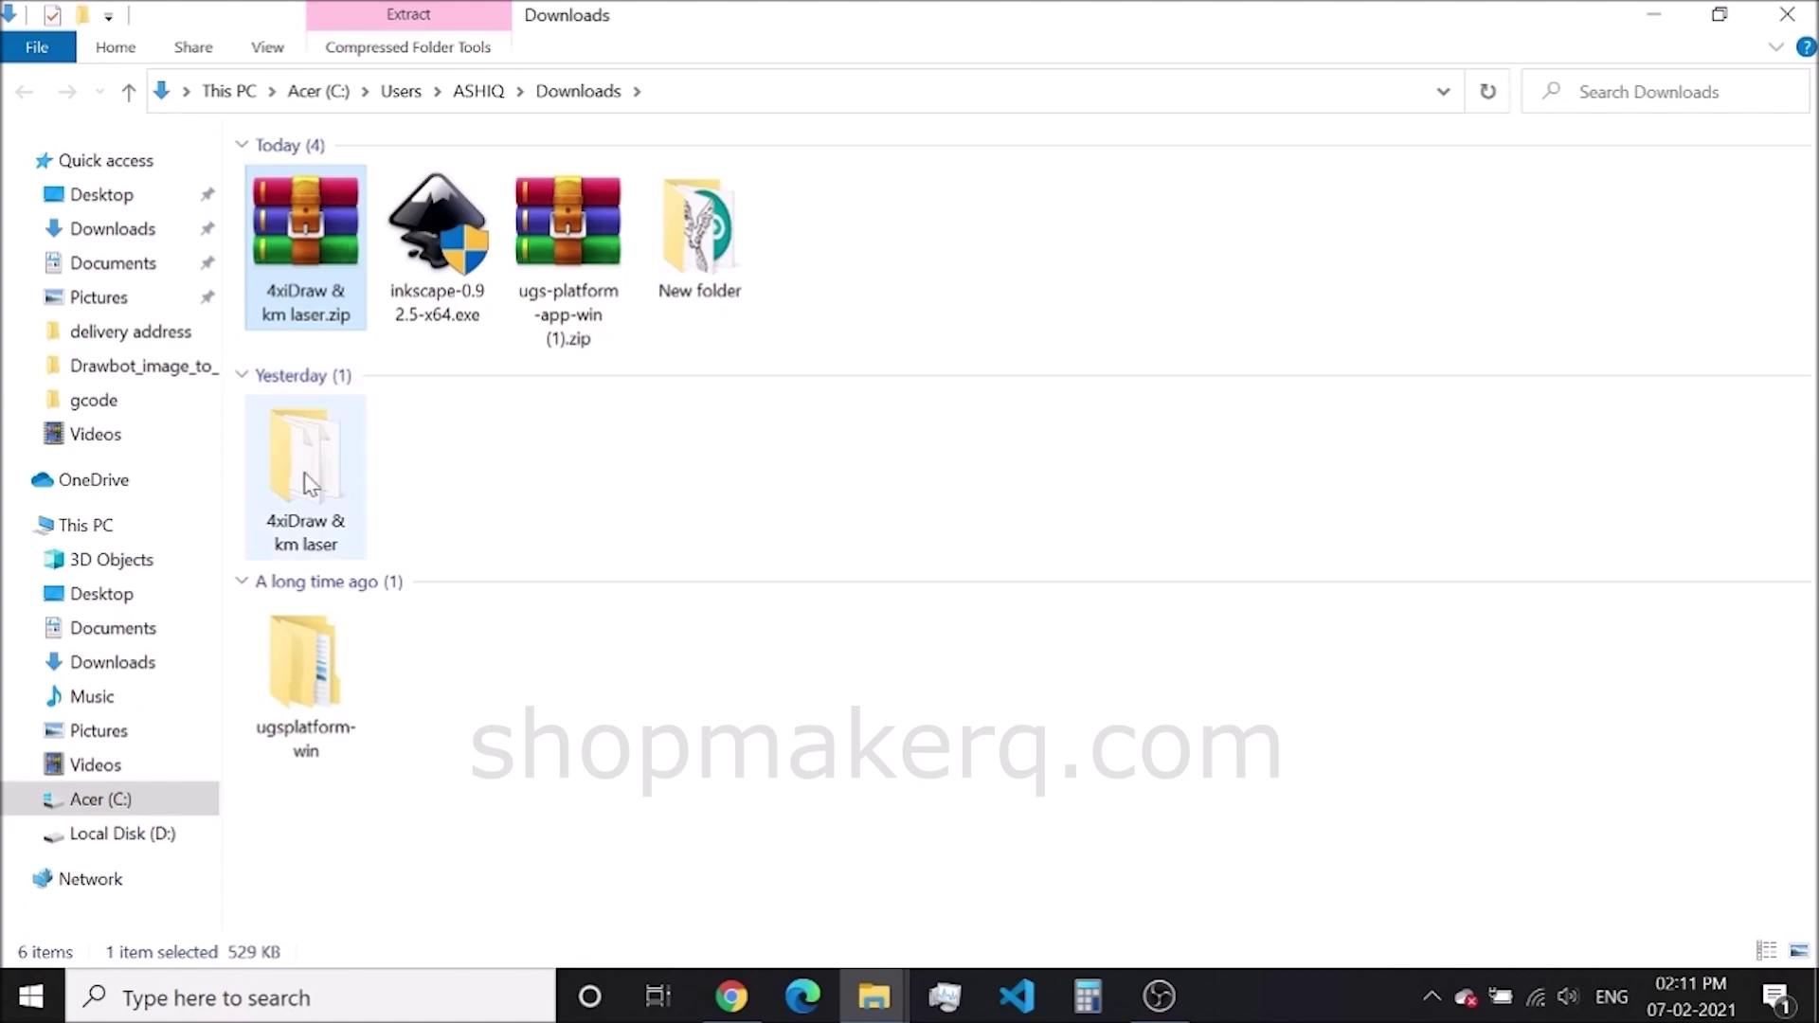
{"action": "left_click_drag", "start_coordinate": [242, 168], "coordinate": [843, 948]}
{"action": "right_click", "coordinate": [799, 651]}
{"action": "left_click", "coordinate": [867, 484]}
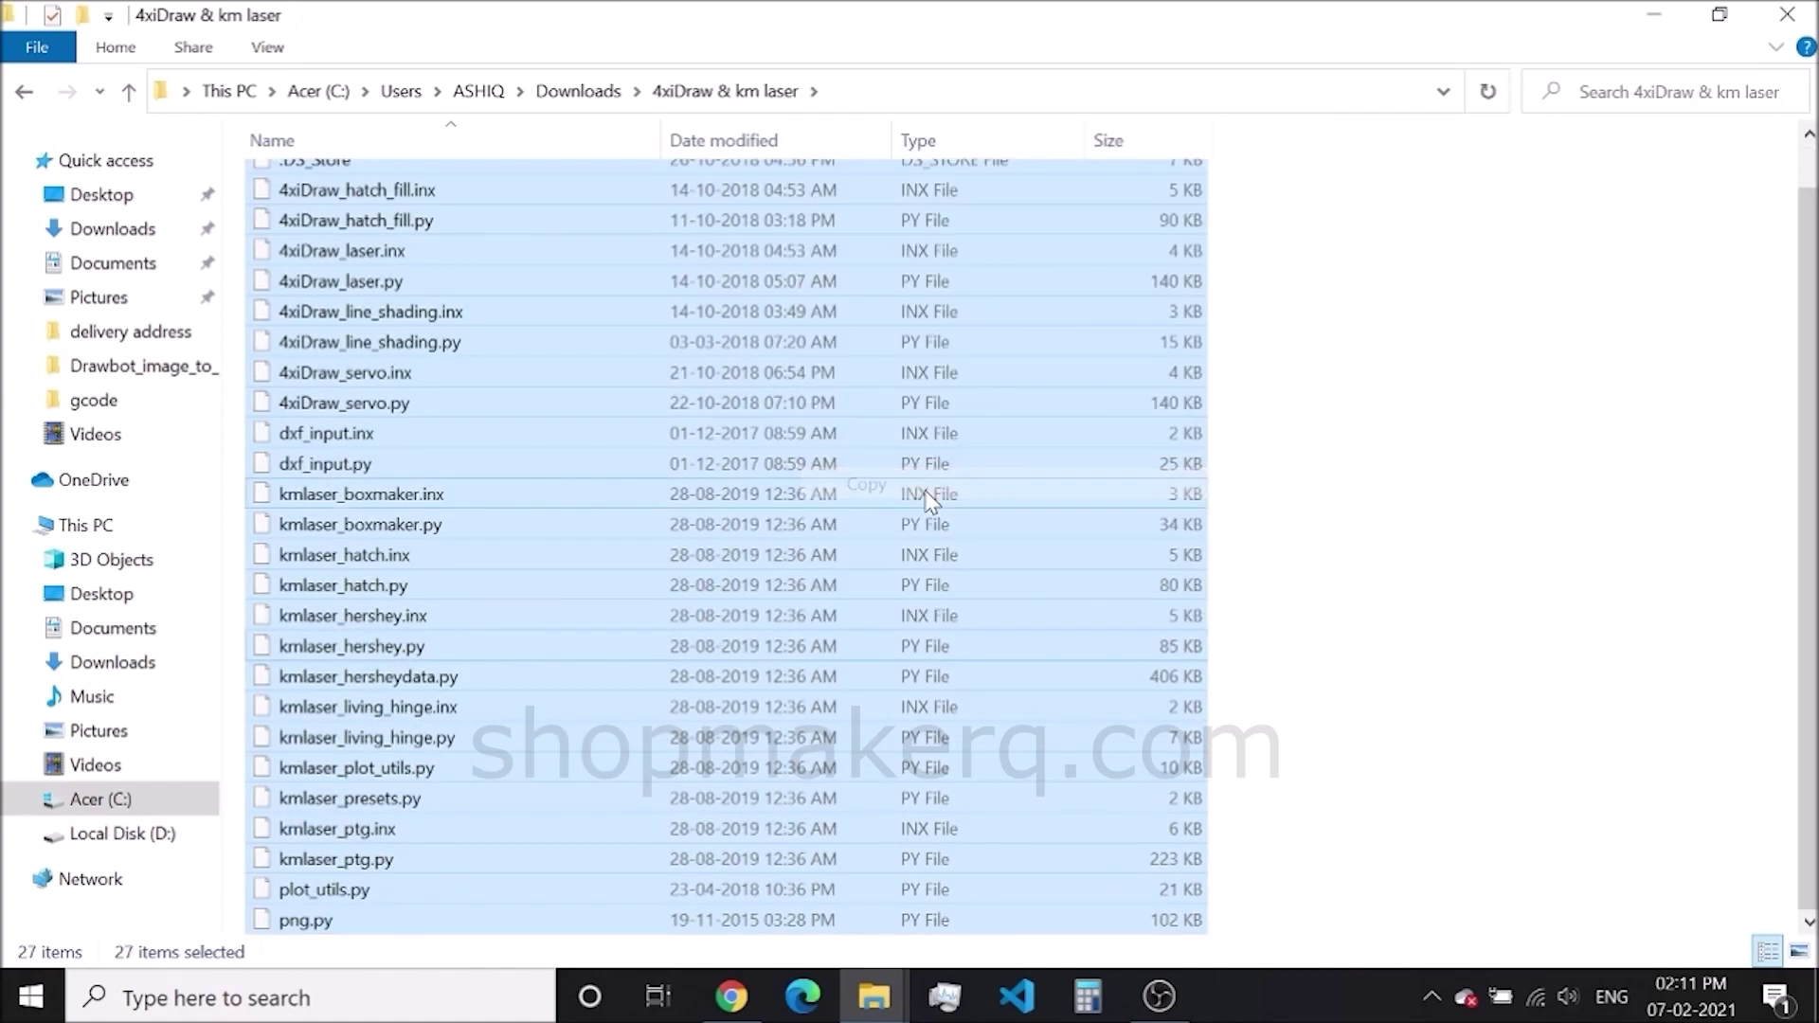
{"action": "left_click", "coordinate": [1653, 13]}
{"action": "left_click", "coordinate": [1649, 15]}
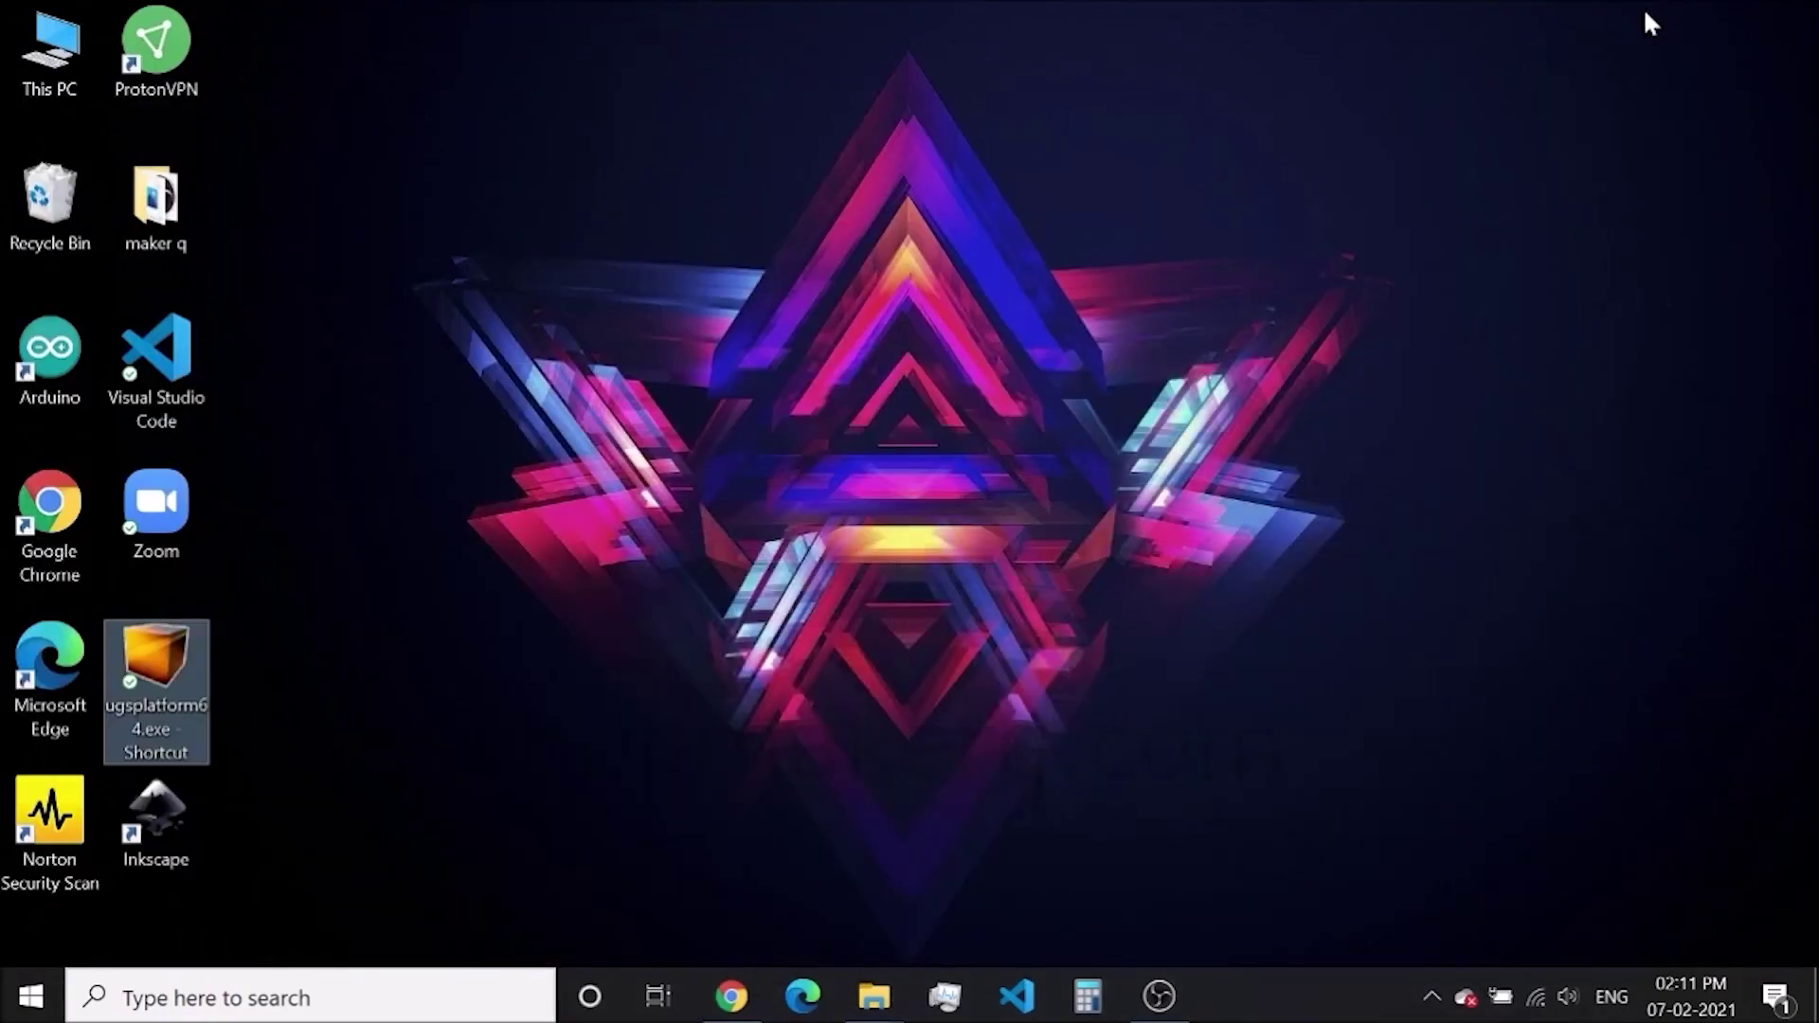
Paste the copied files into the share > extensions folder of the Inkscape installation, replacing the files with the same names.
{"action": "left_click", "coordinate": [162, 813]}
{"action": "right_click", "coordinate": [162, 813]}
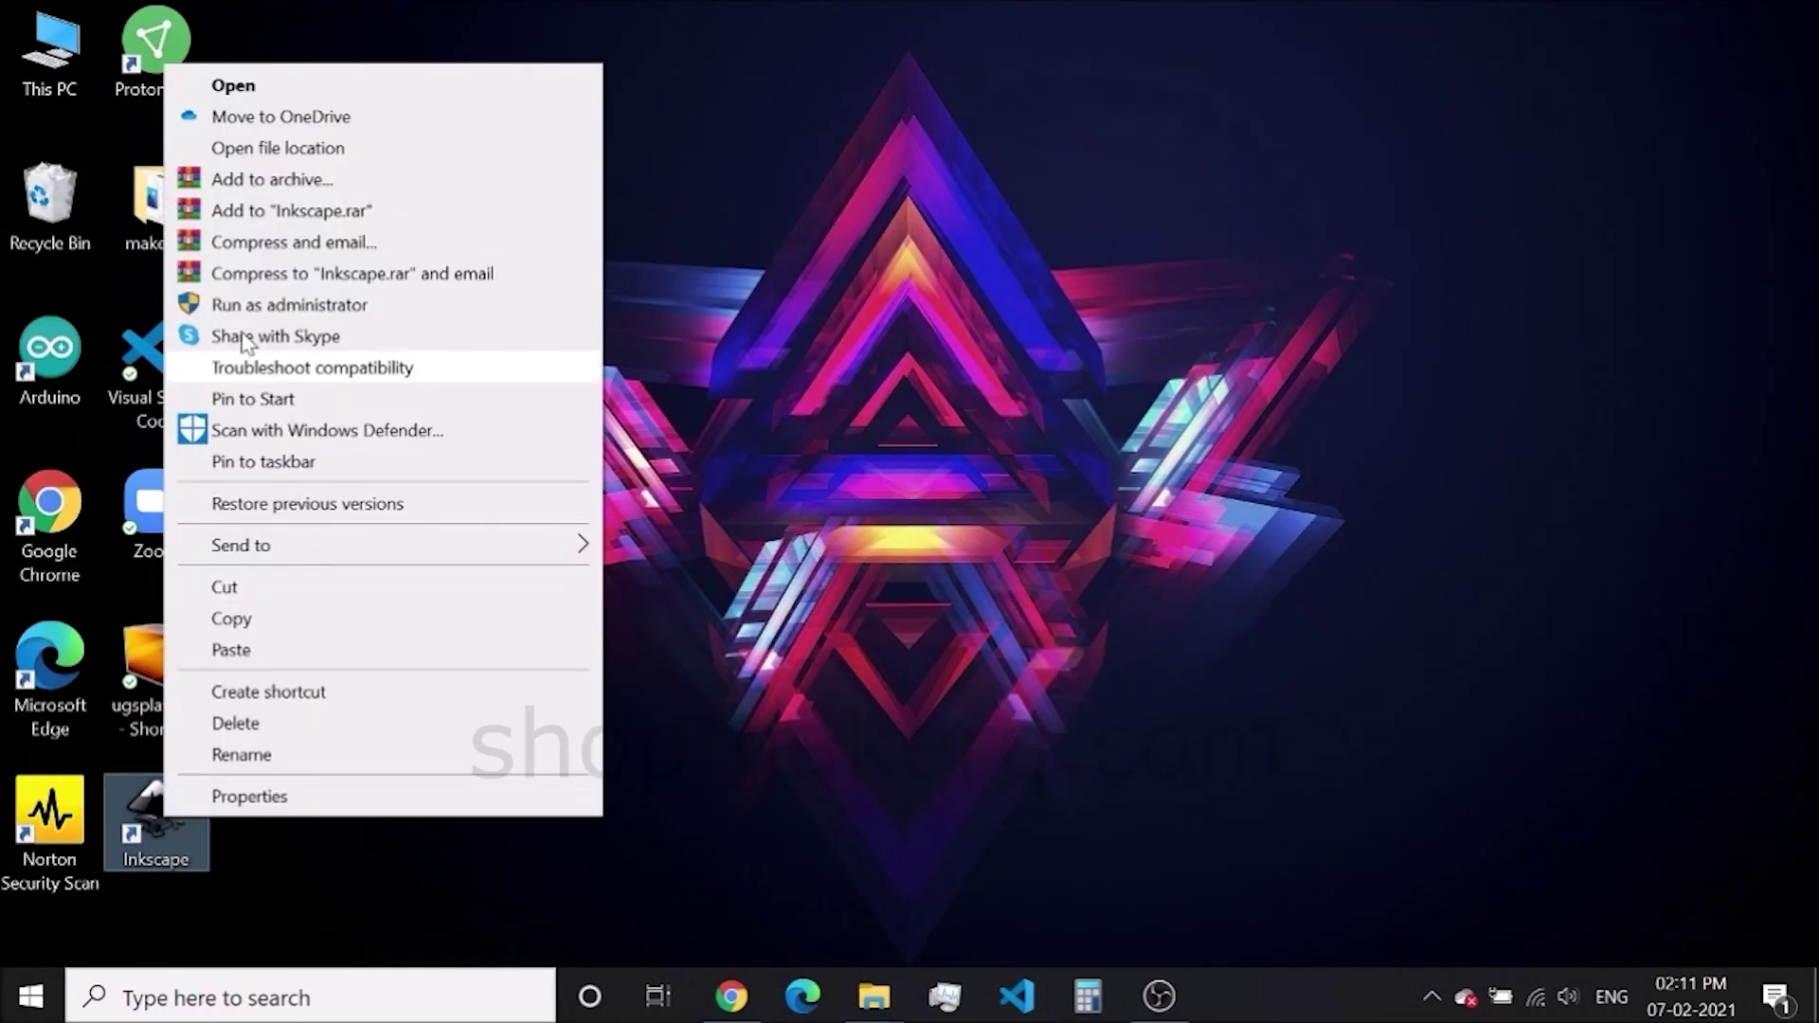
{"action": "left_click", "coordinate": [331, 146]}
{"action": "double_click", "coordinate": [312, 305]}
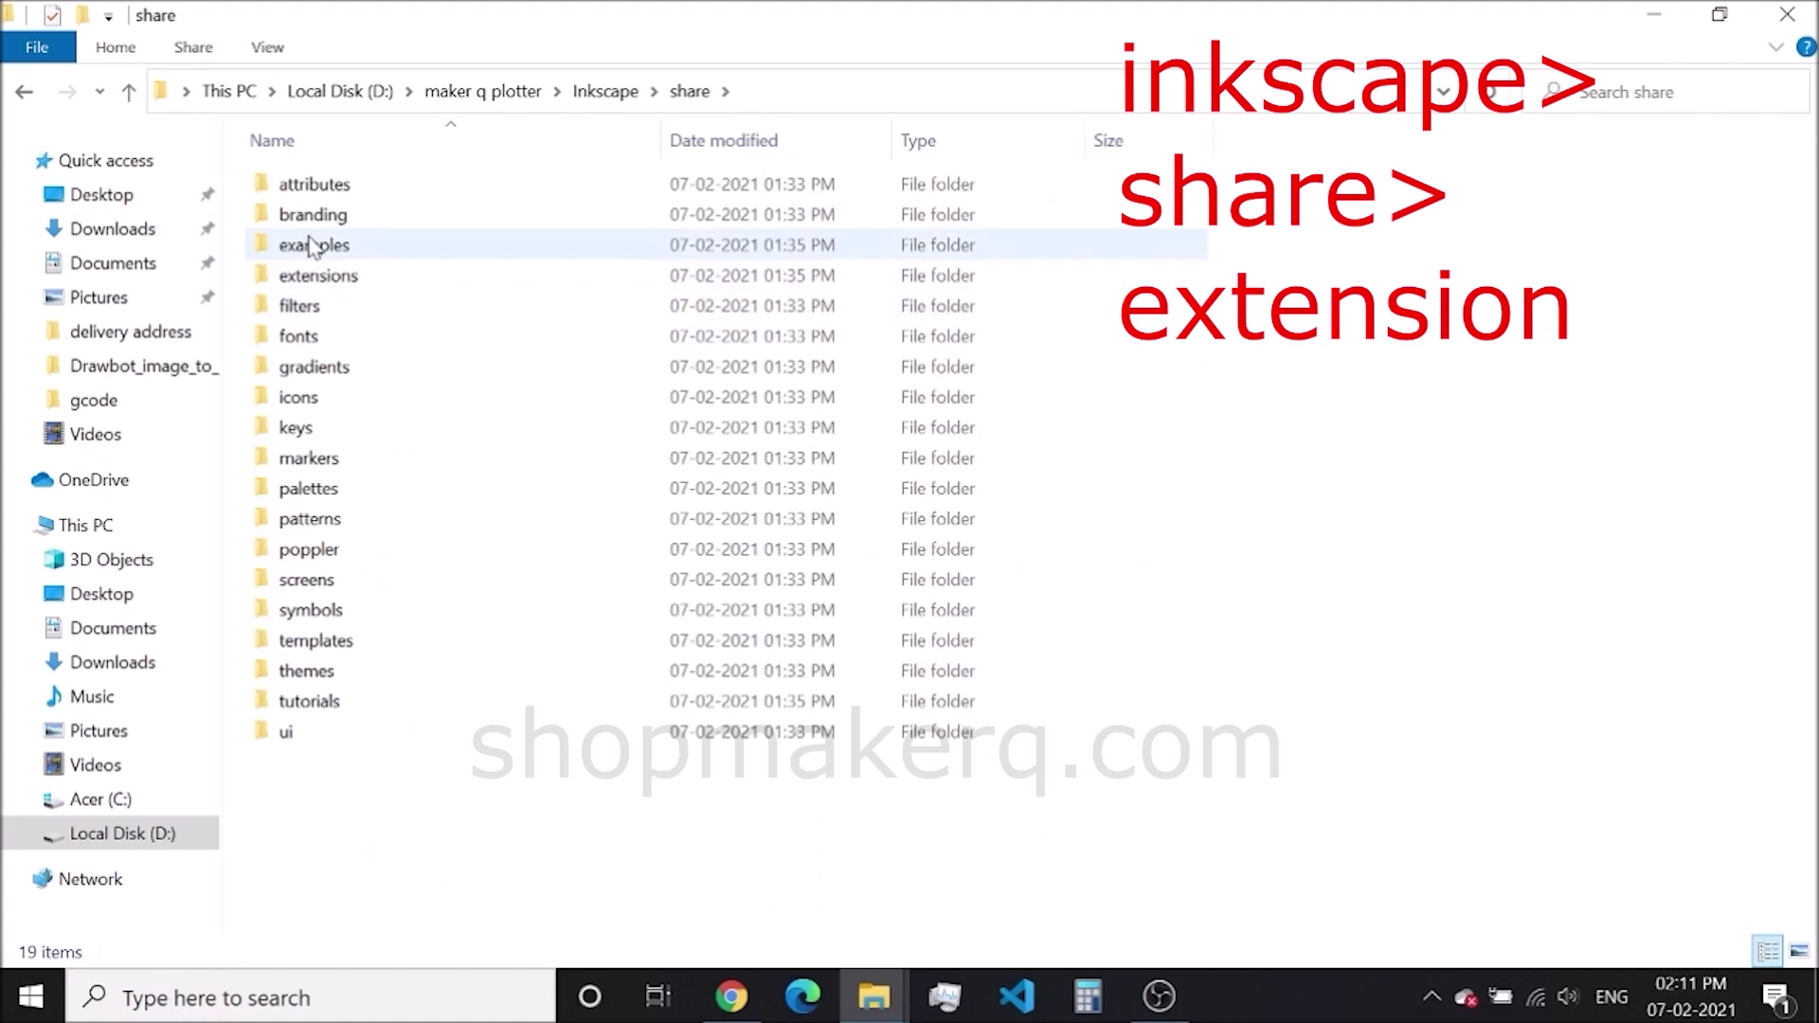
{"action": "double_click", "coordinate": [339, 275]}
{"action": "right_click", "coordinate": [1346, 398]}
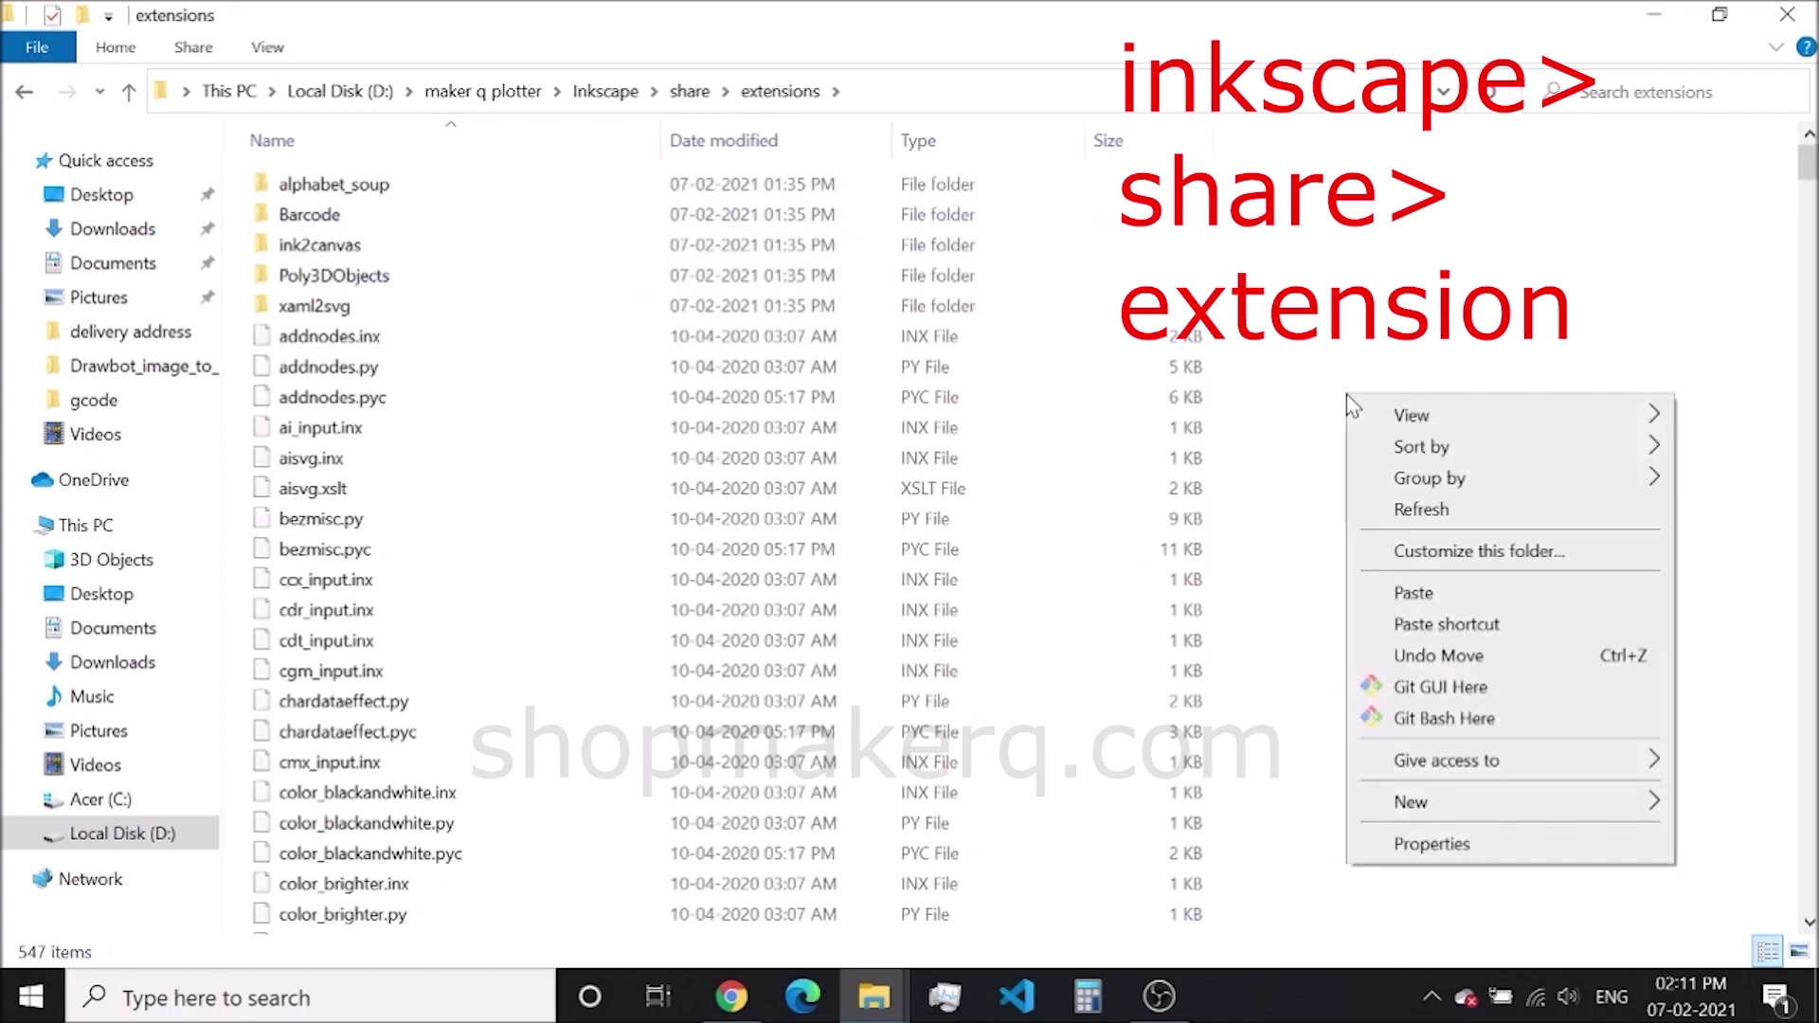
{"action": "left_click", "coordinate": [1429, 595]}
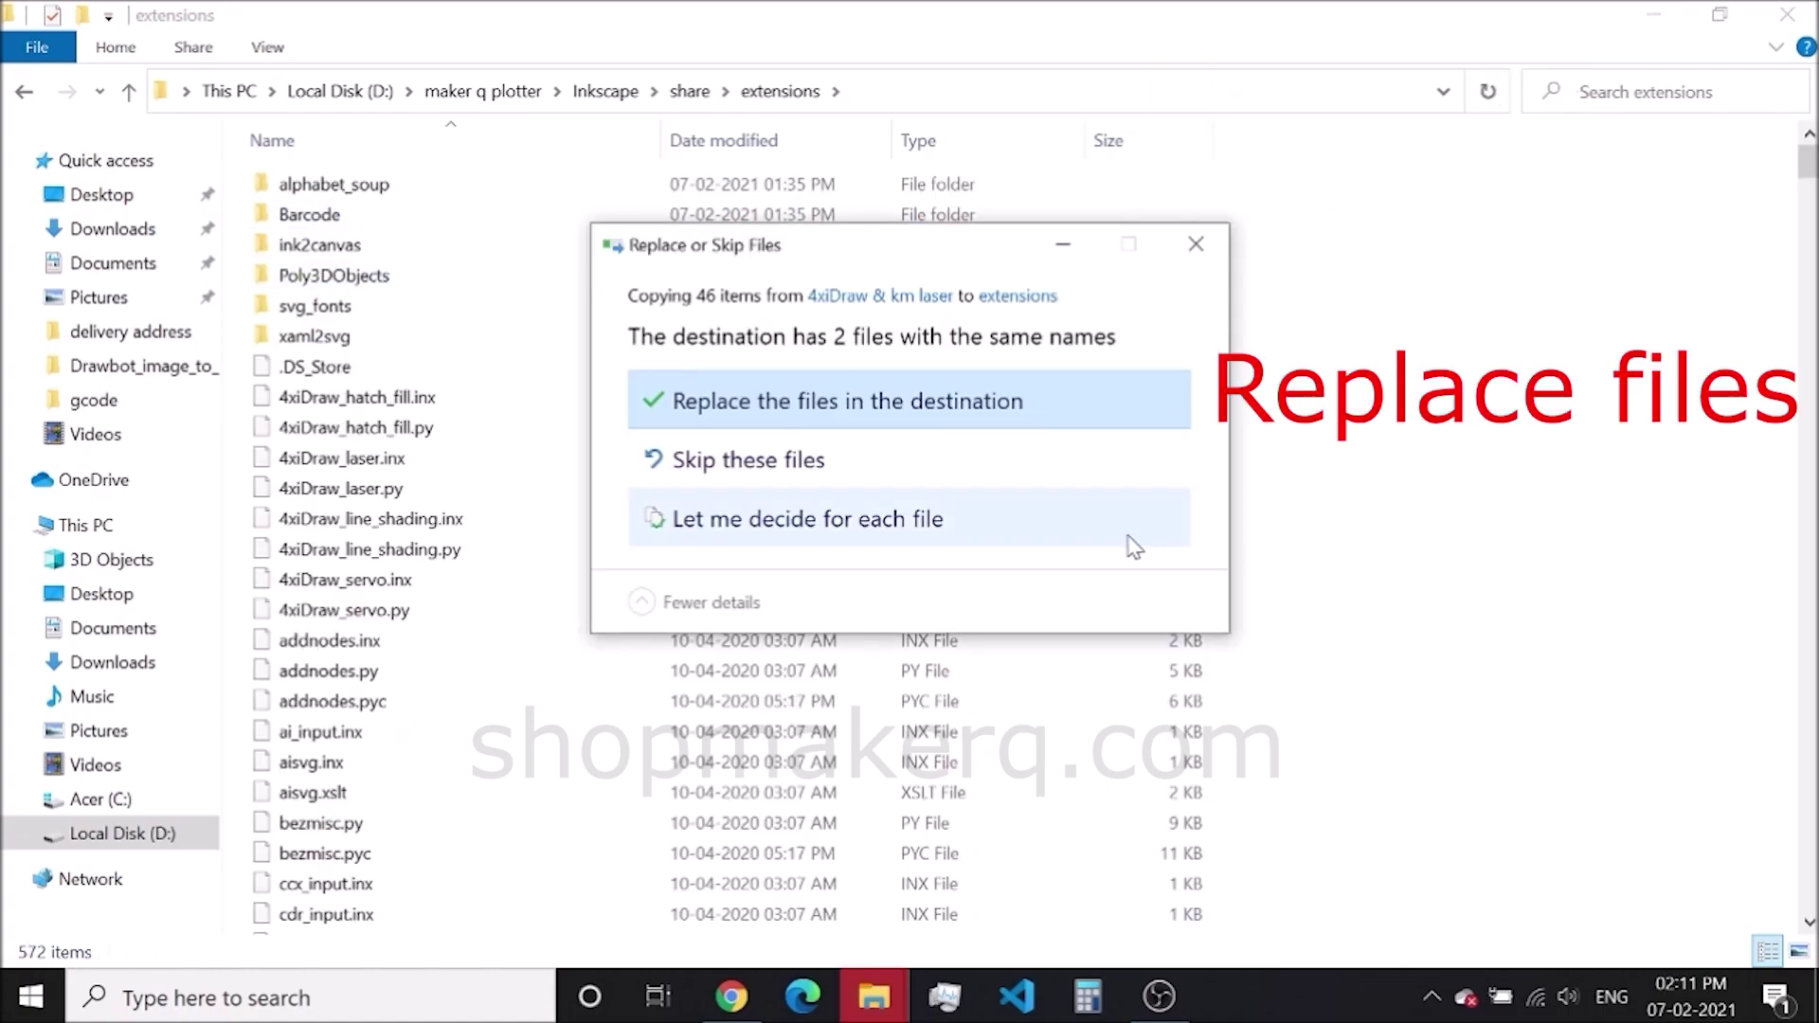
{"action": "left_click", "coordinate": [775, 403]}
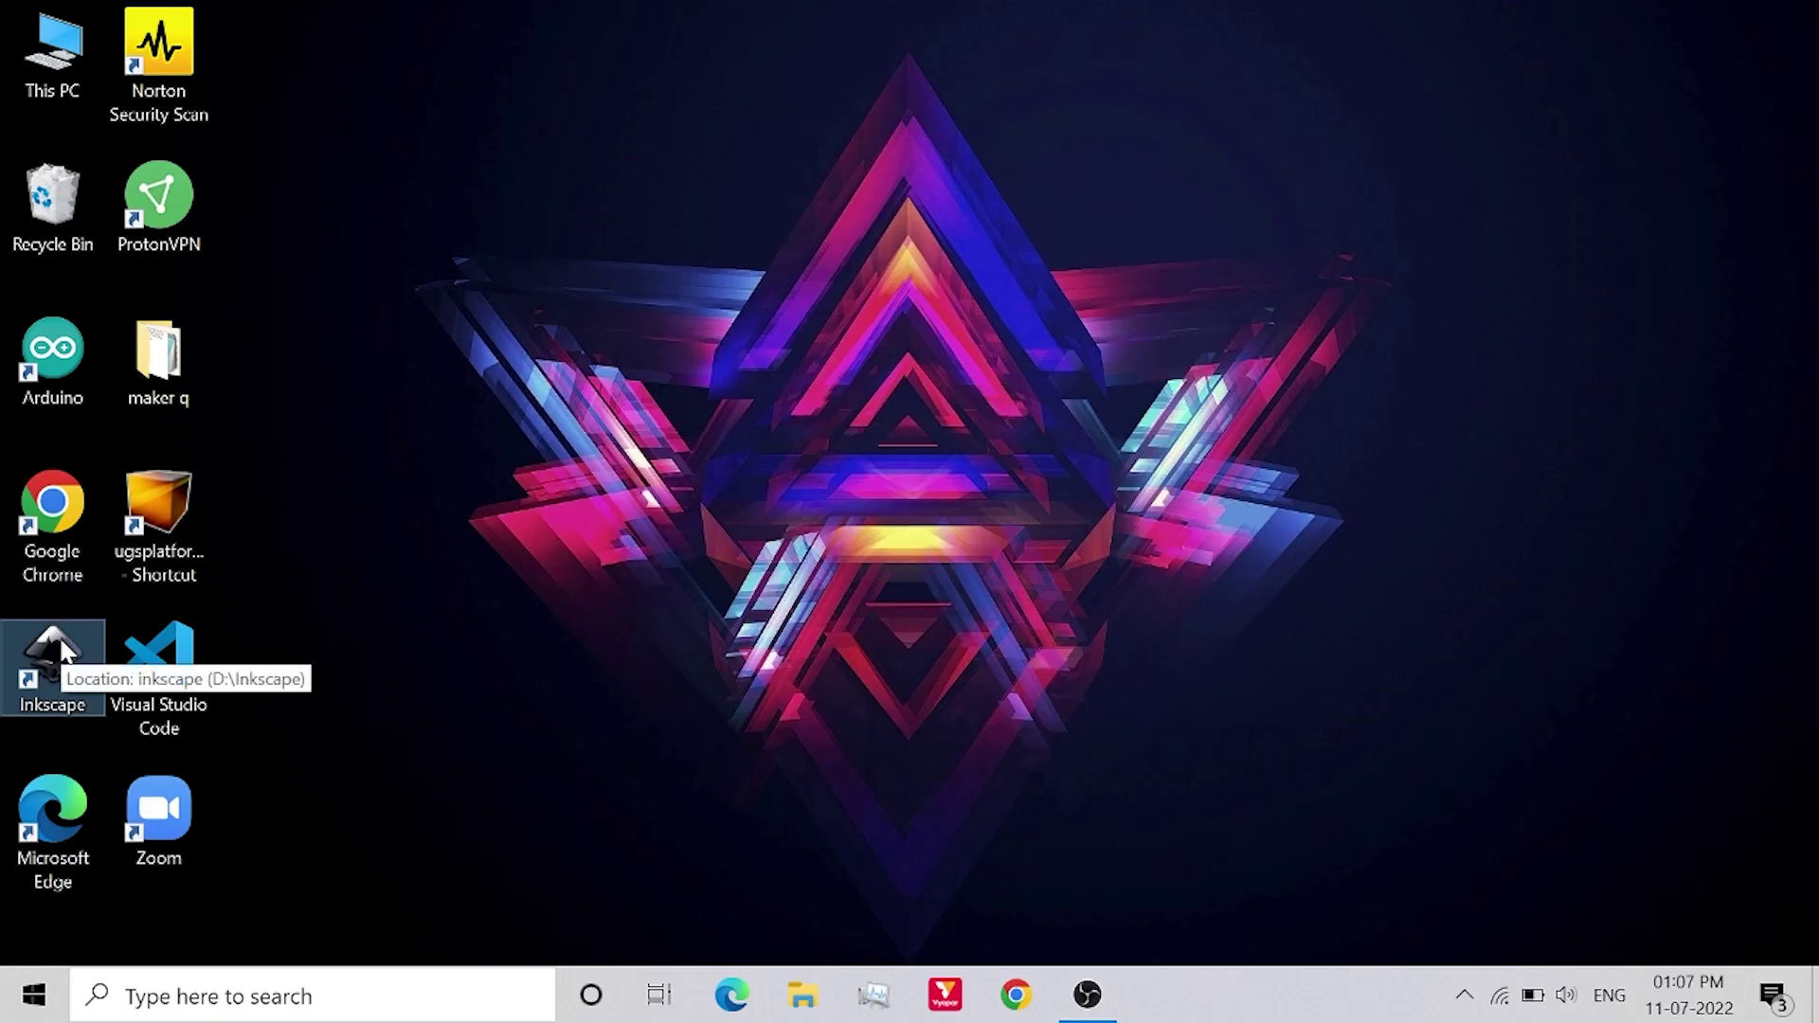
Launch Inkscape and set the custom page size of the new document to 1000 mm wide and 500 mm high.
{"action": "double_click", "coordinate": [52, 654]}
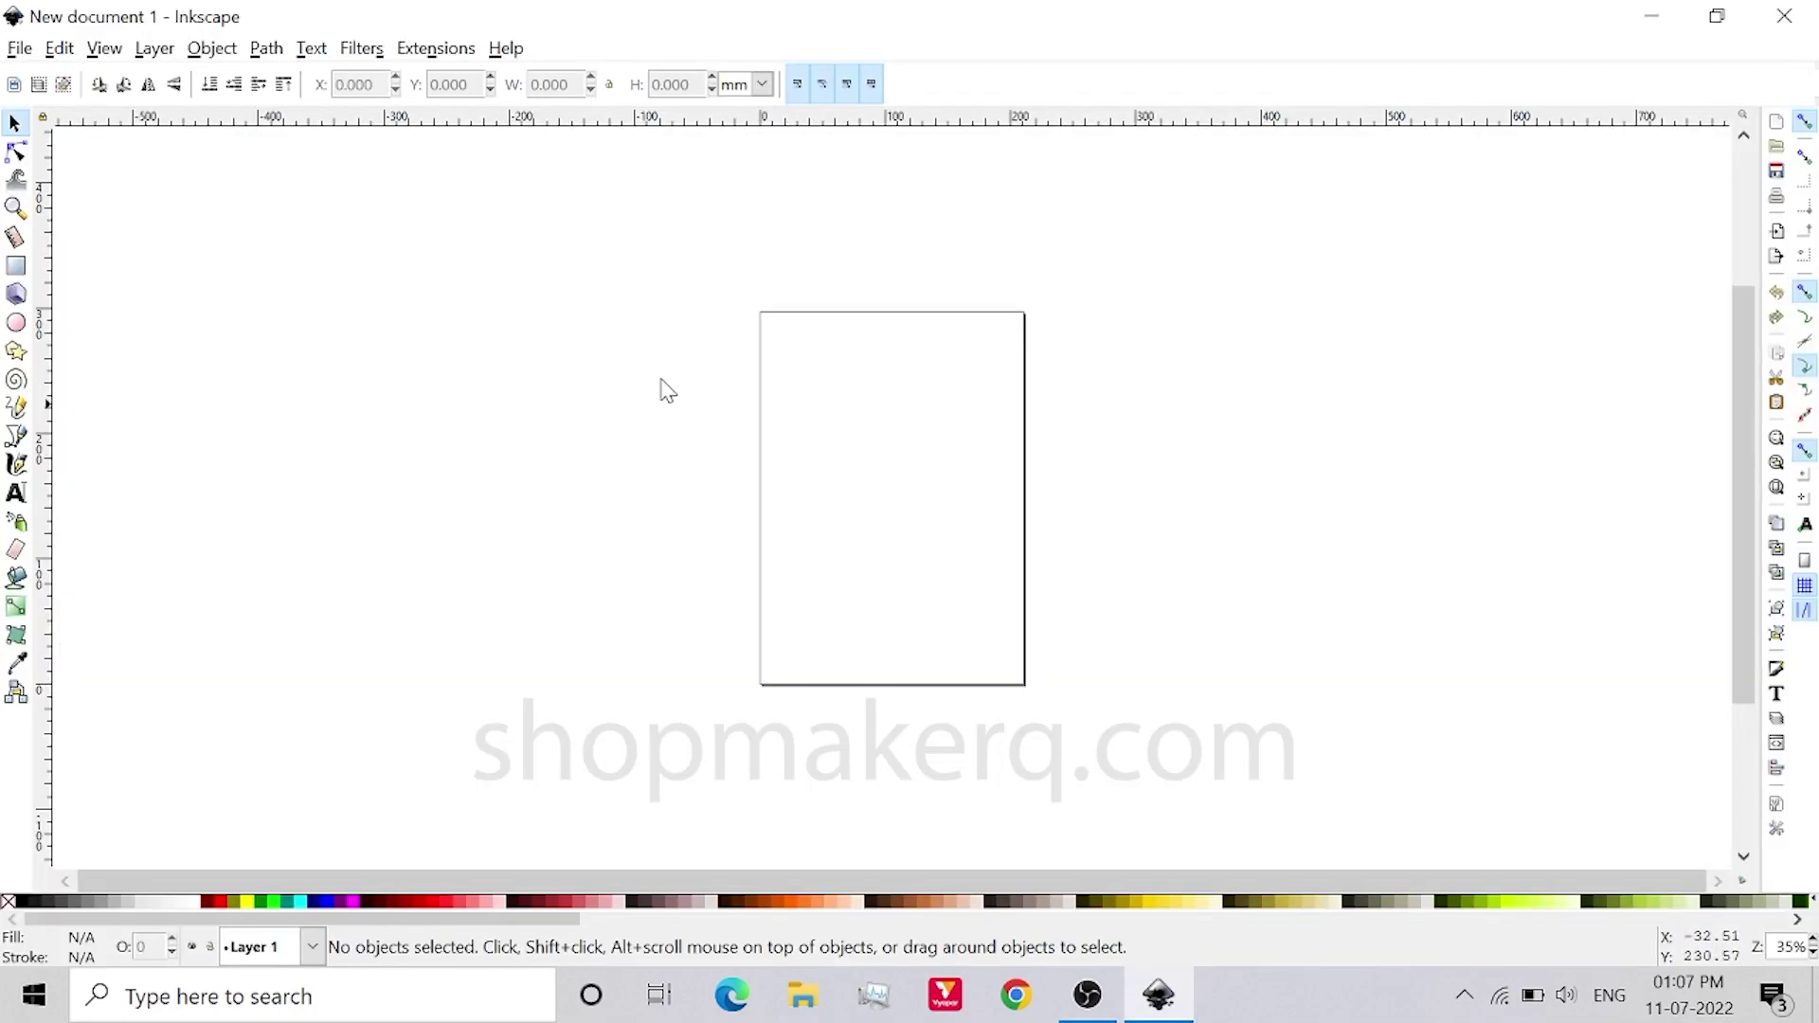
{"action": "left_click", "coordinate": [20, 49]}
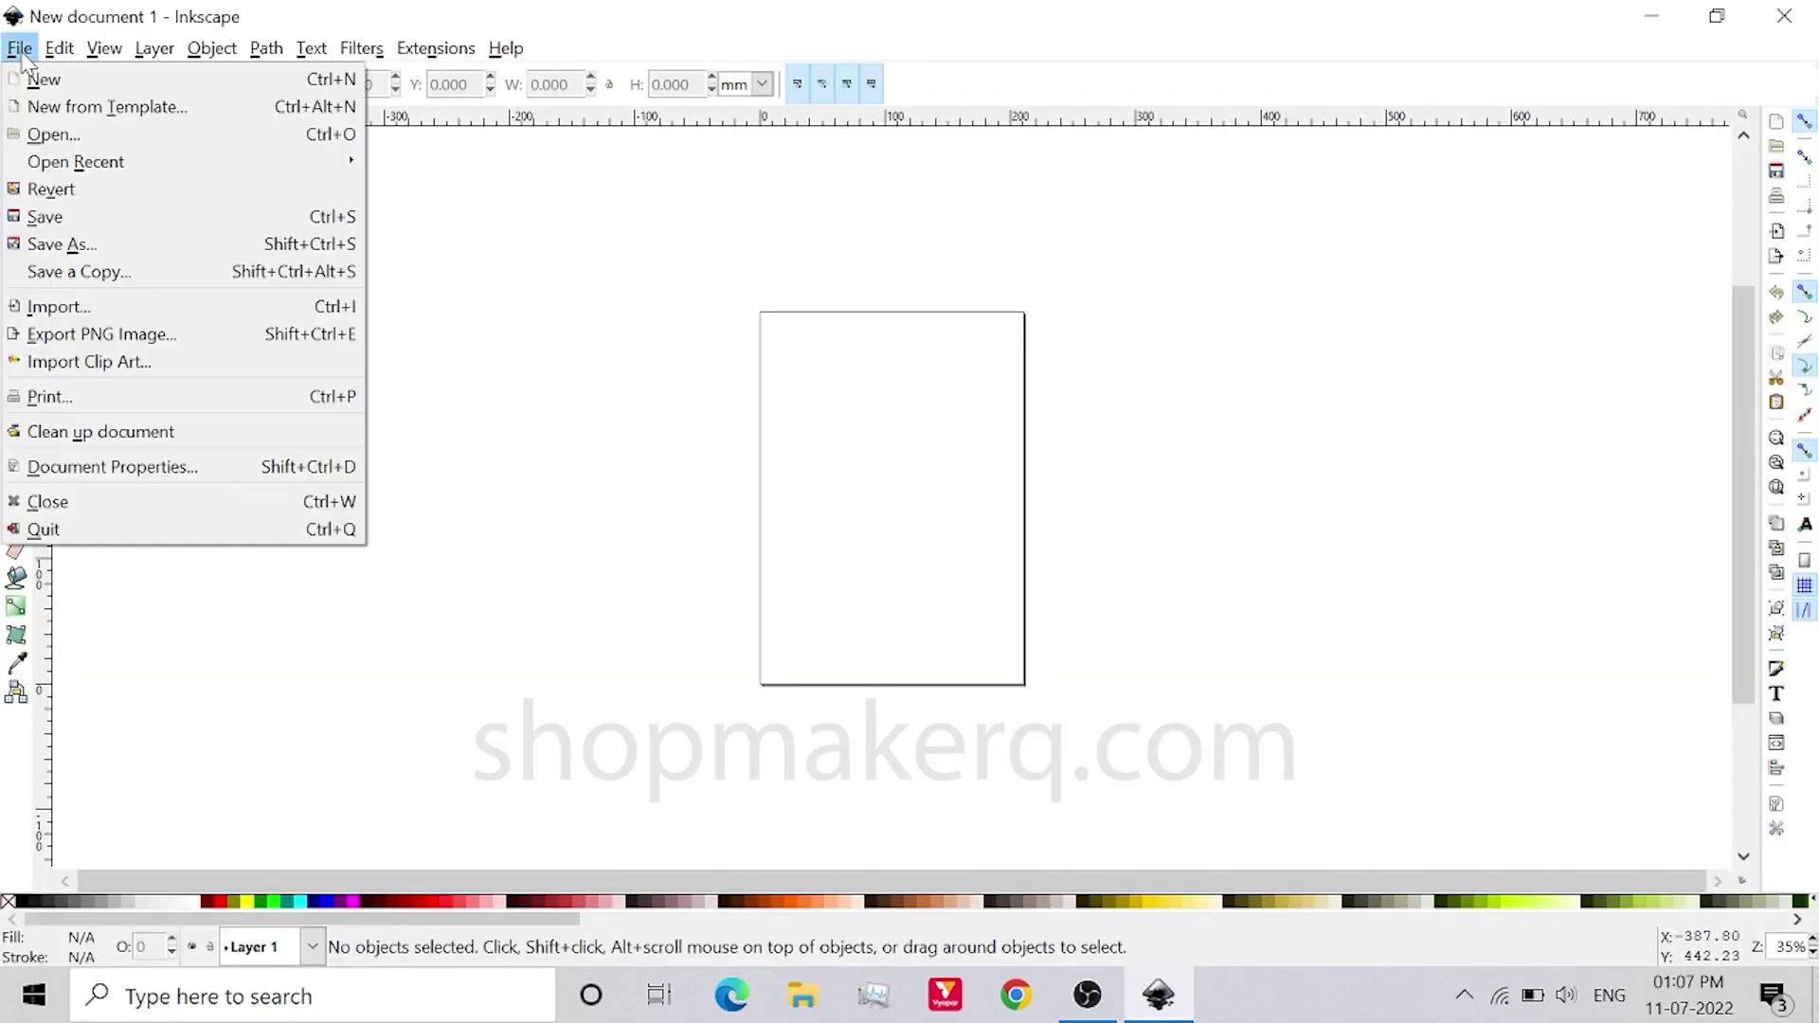
{"action": "left_click", "coordinate": [81, 468]}
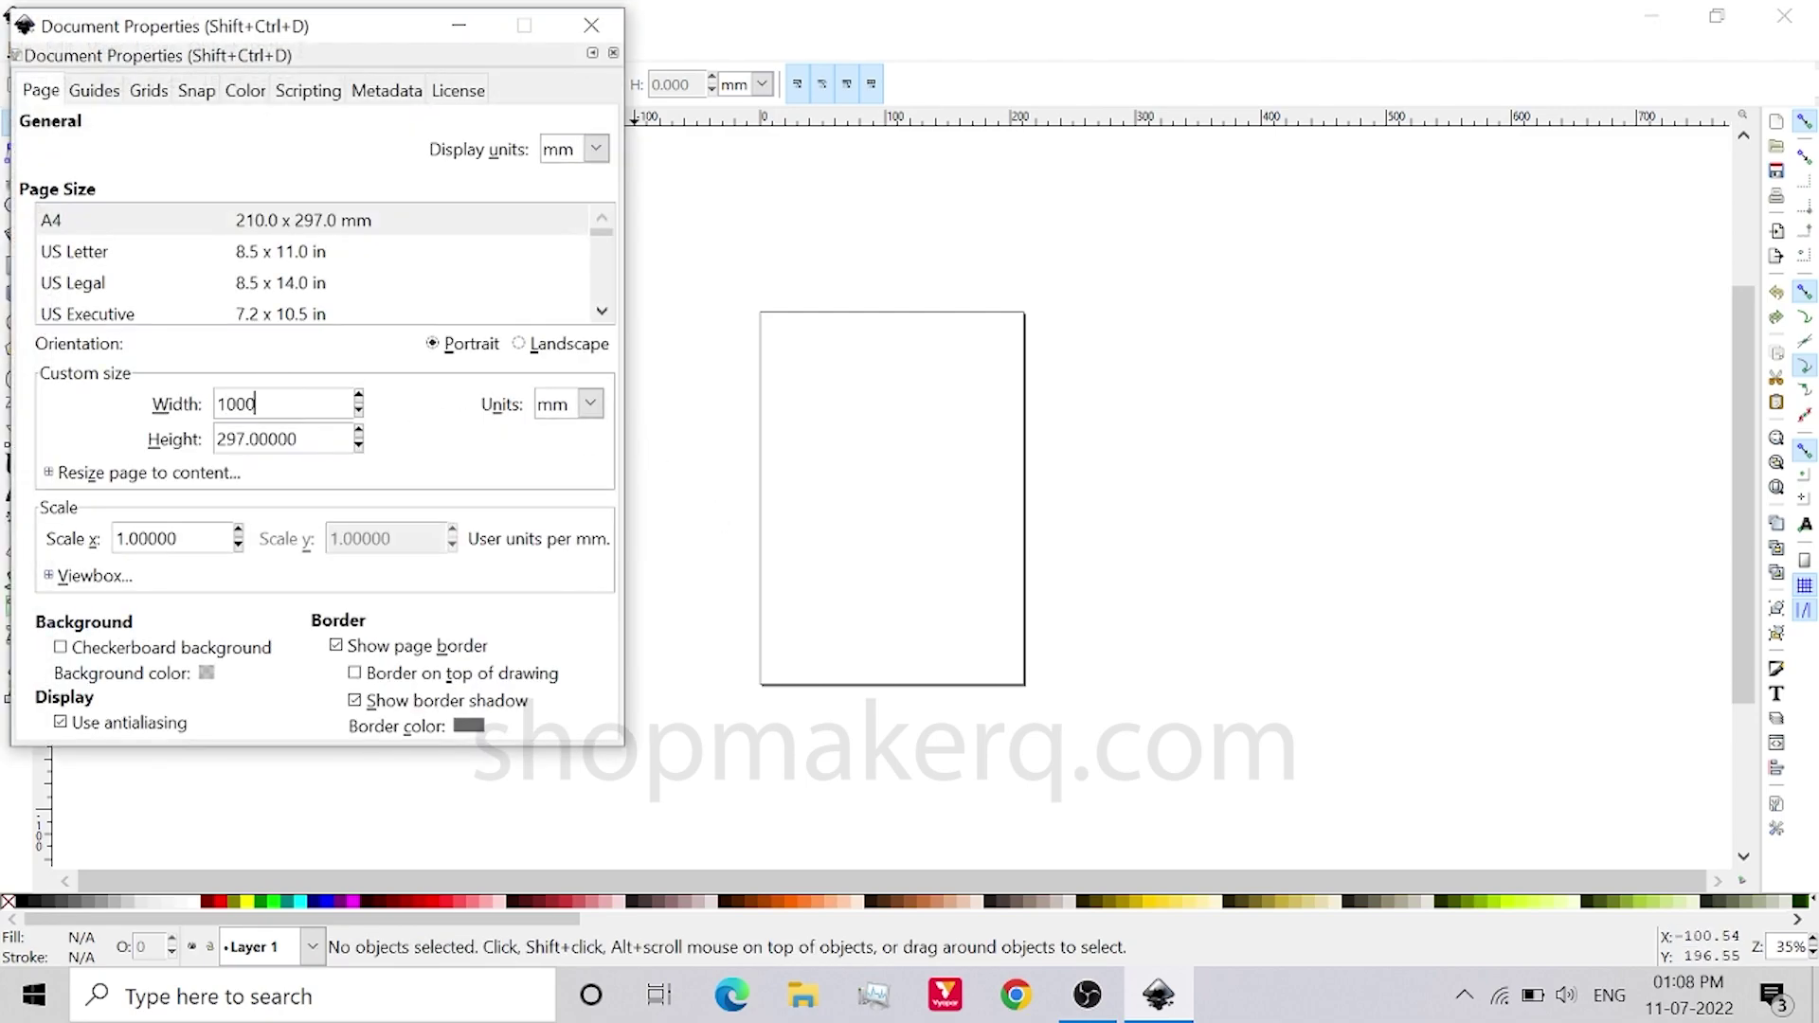
{"action": "key", "text": "Tab"}
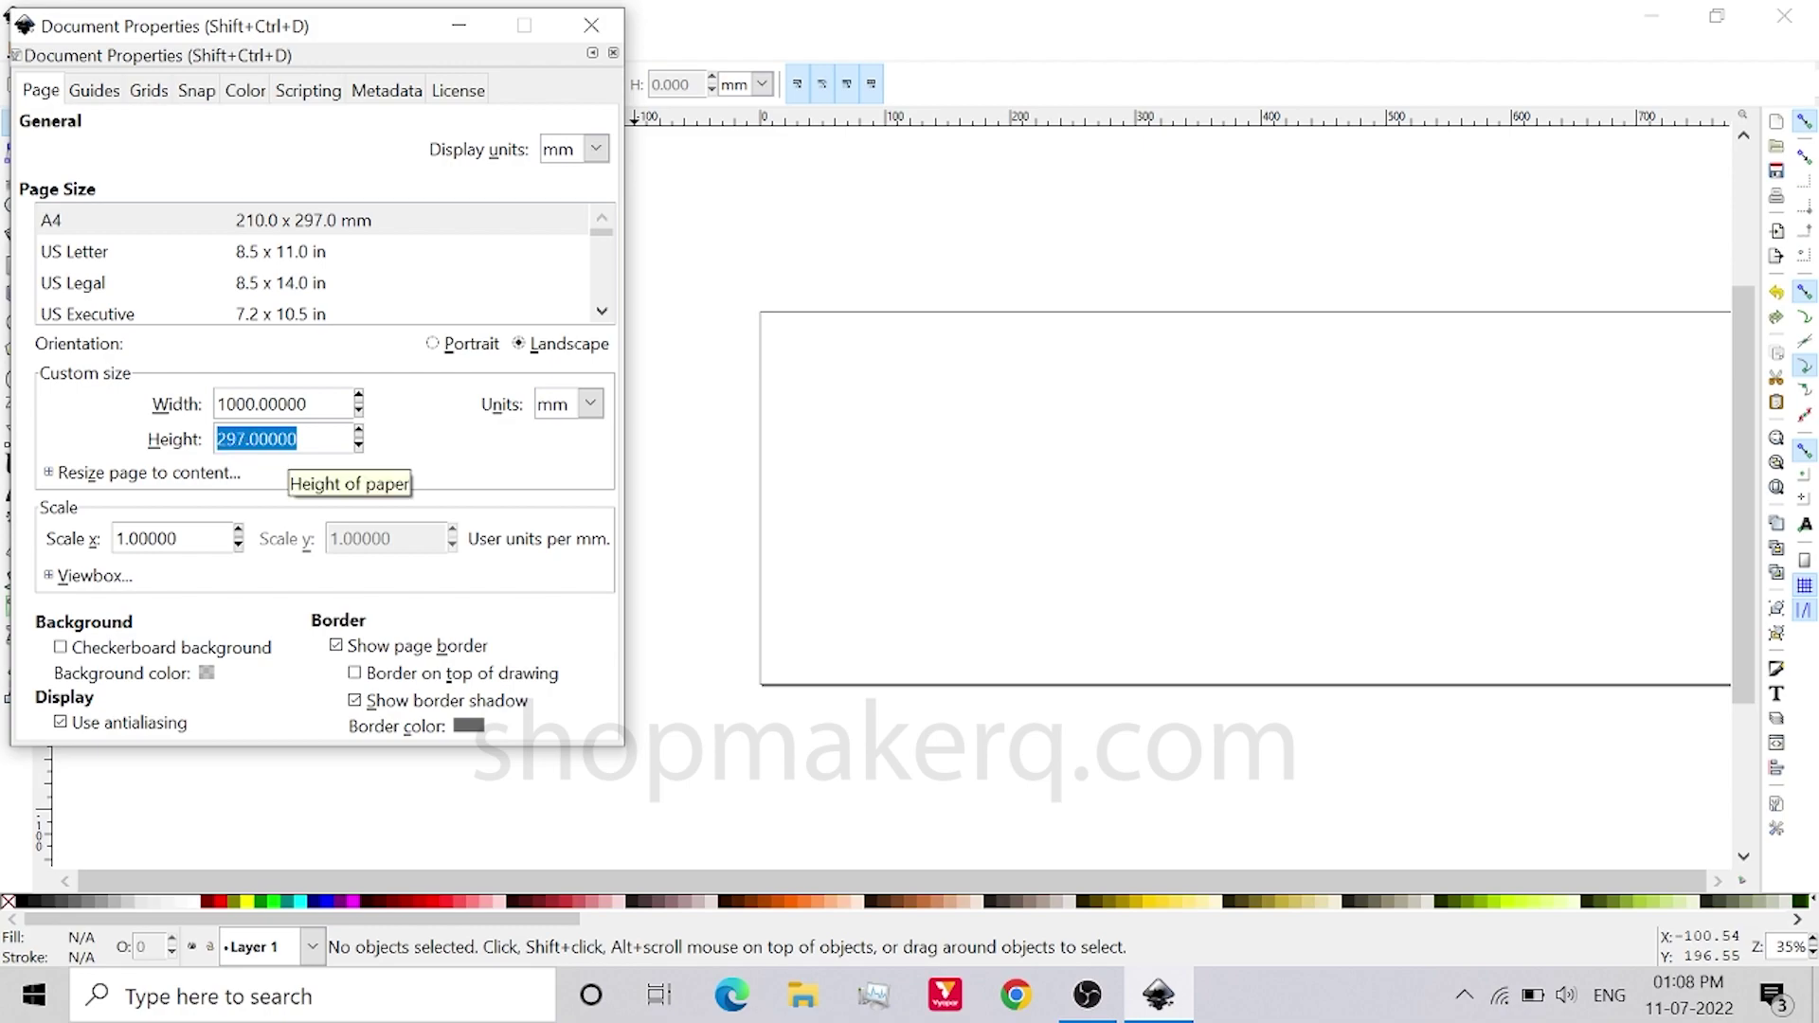
{"action": "type", "text": "500"}
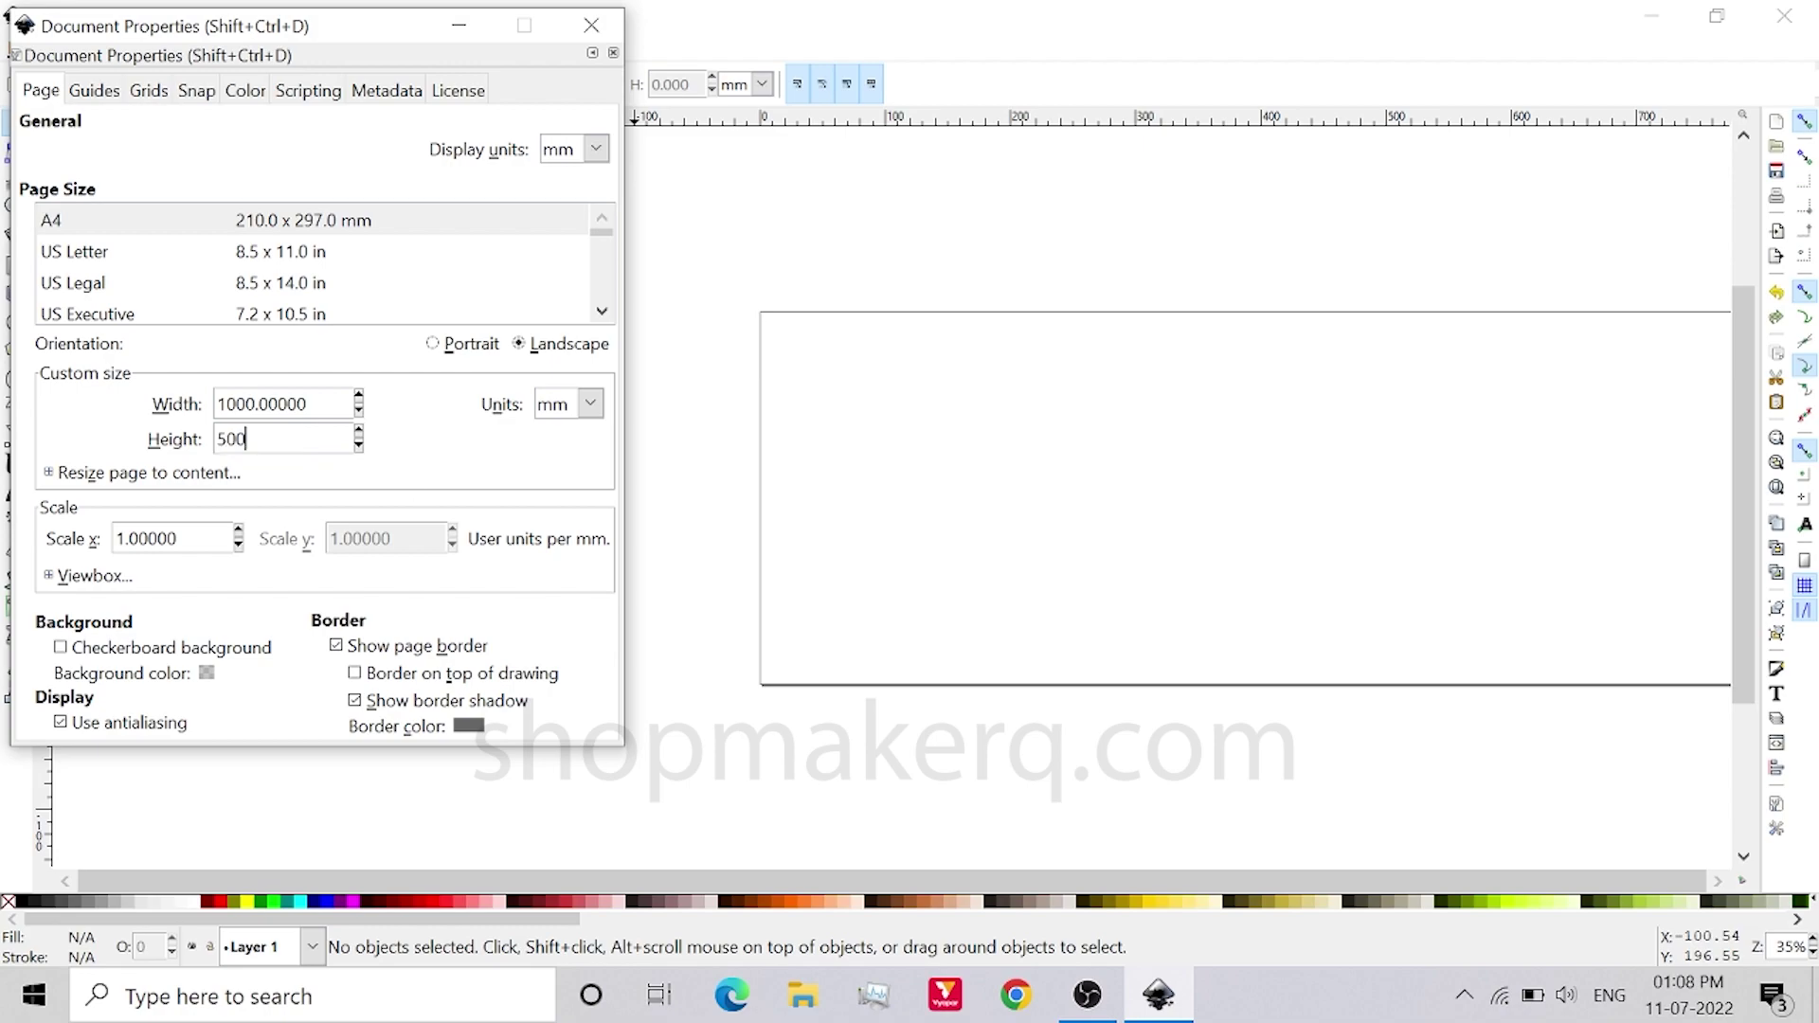
{"action": "key", "text": "Return"}
{"action": "left_click", "coordinate": [591, 25]}
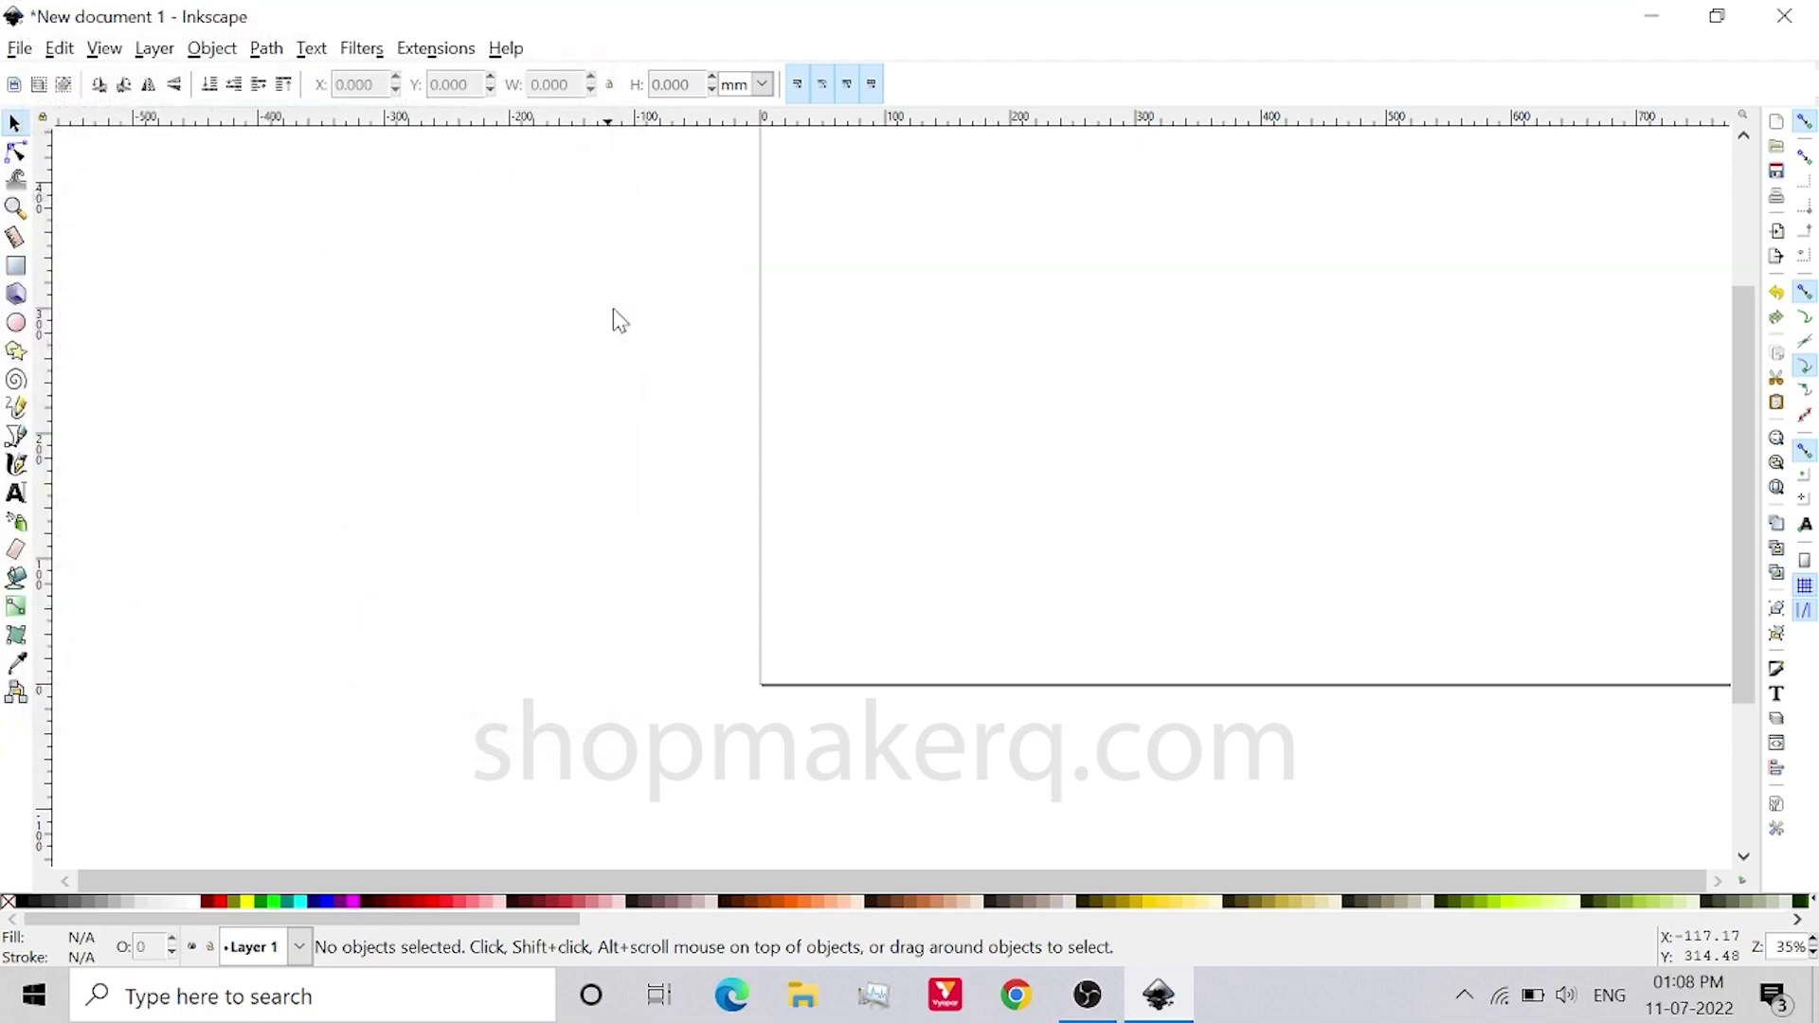
{"action": "scroll", "coordinate": [378, 629], "scroll_direction": "up", "scroll_amount": 3}
{"action": "scroll", "coordinate": [285, 720], "scroll_direction": "down", "scroll_amount": 3, "text": "ctrl"}
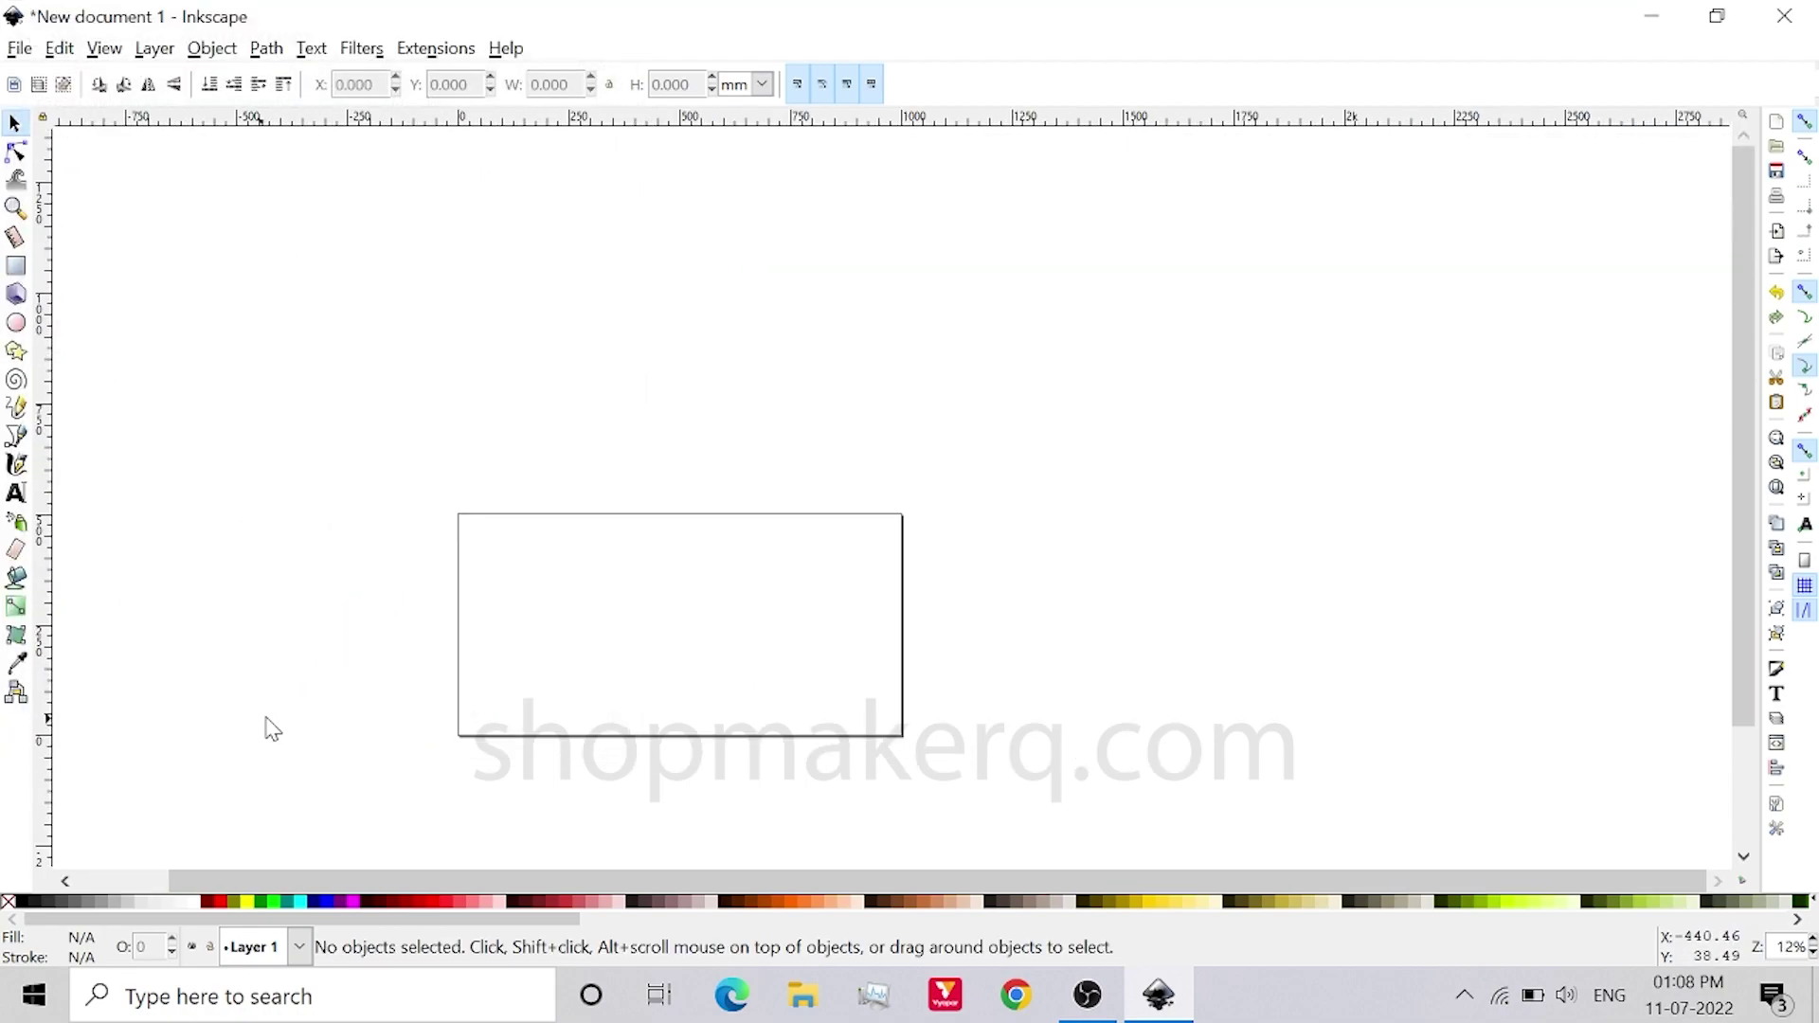
{"action": "scroll", "coordinate": [383, 725], "scroll_direction": "up", "scroll_amount": 2, "text": "ctrl"}
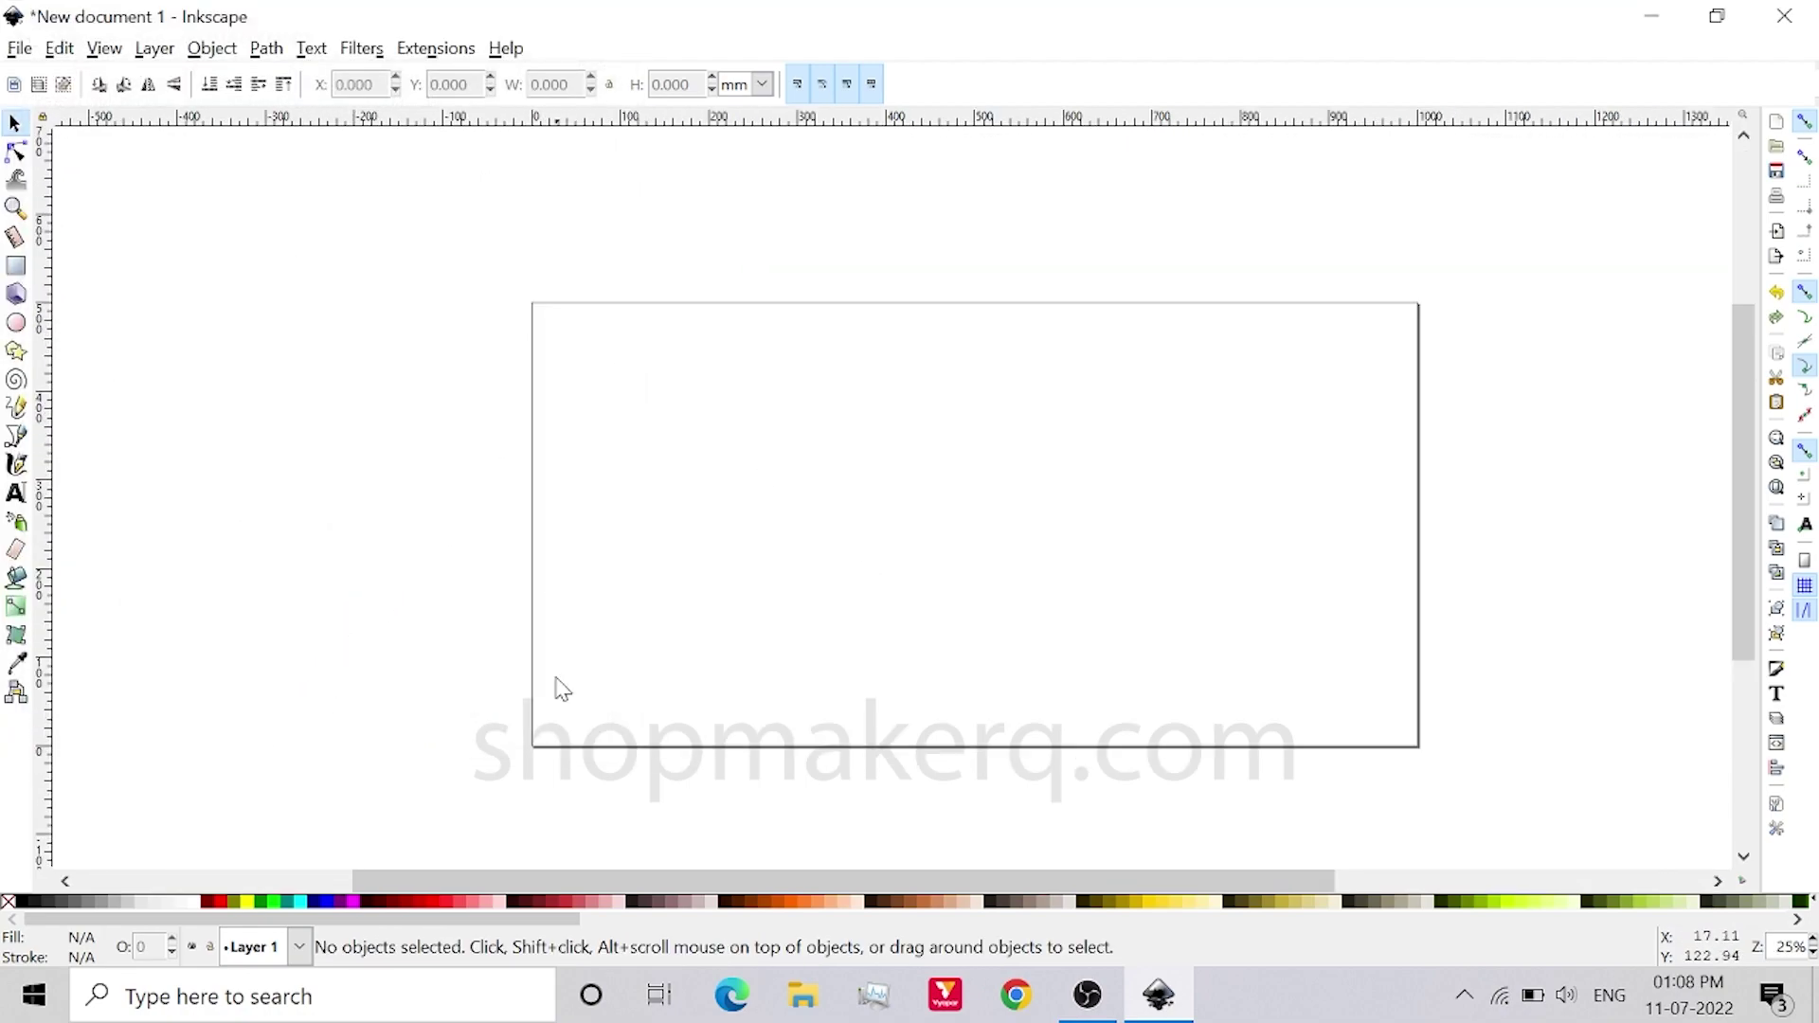
Import black-star-clipart.jpg from the thermacol cut pic folder as an embedded image and move it onto the page.
{"action": "left_click", "coordinate": [803, 994]}
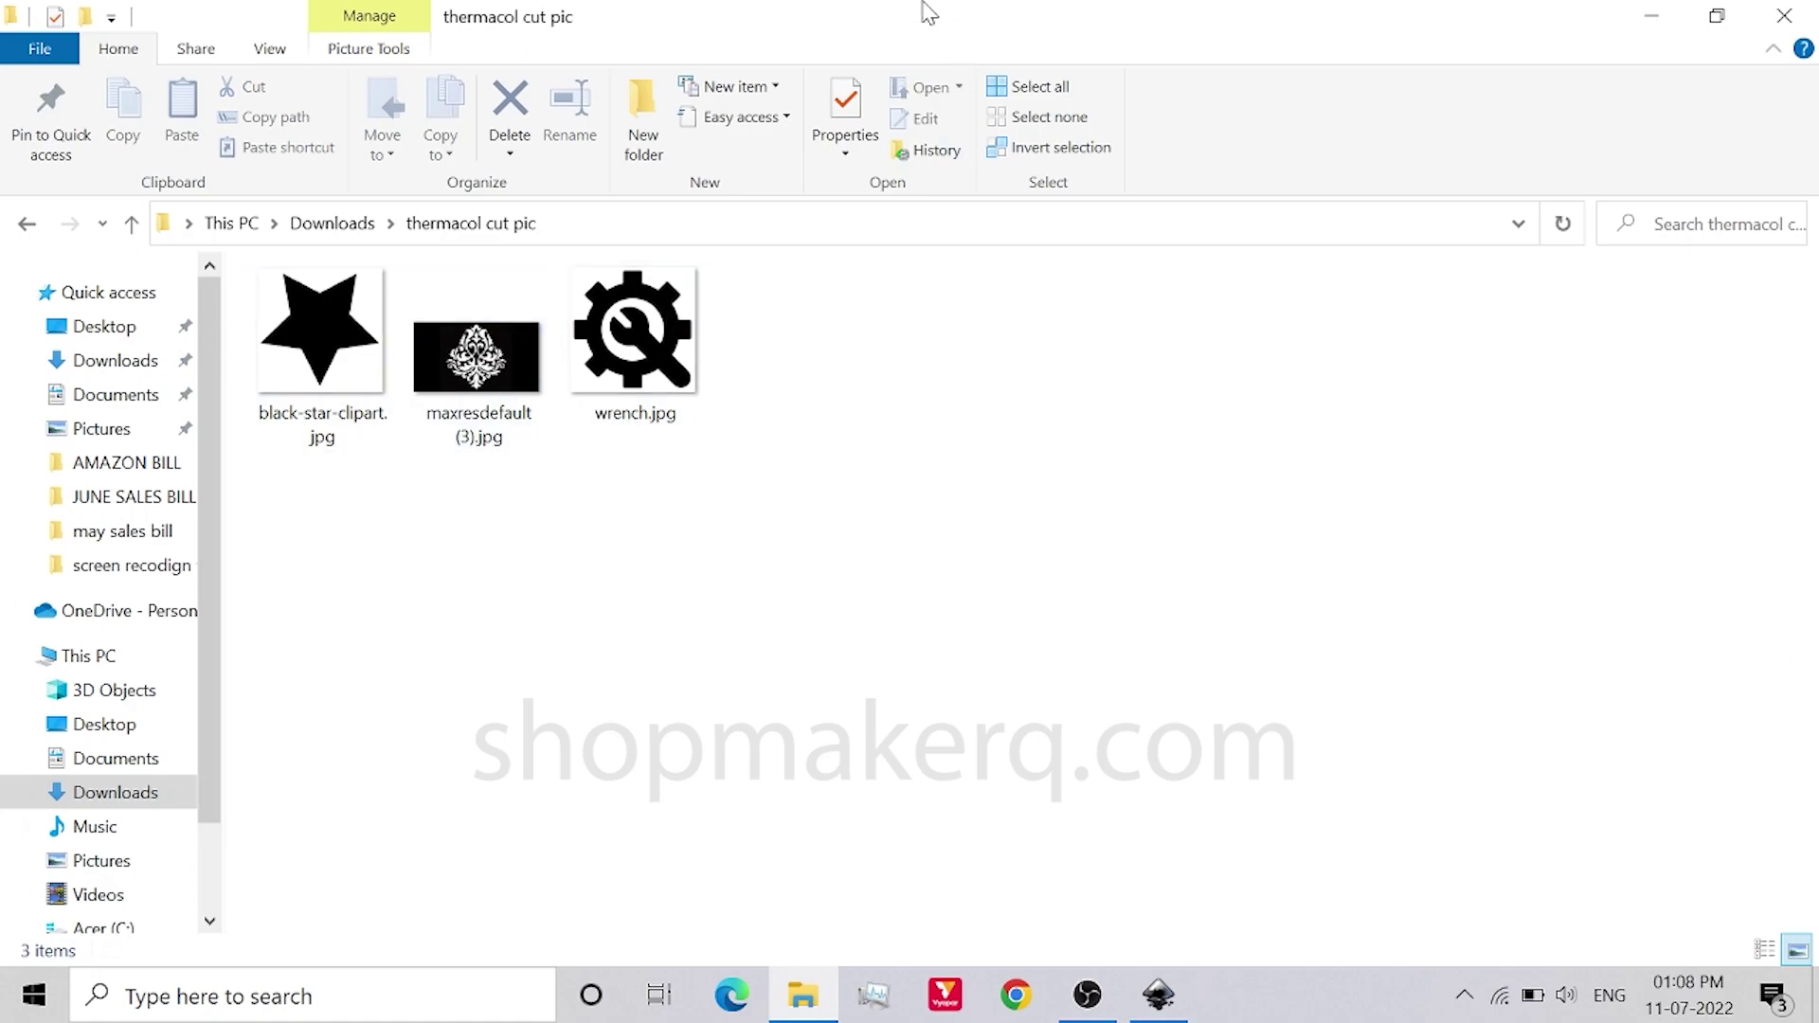
{"action": "left_click_drag", "start_coordinate": [925, 13], "coordinate": [1562, 123]}
{"action": "left_click_drag", "start_coordinate": [1331, 445], "coordinate": [729, 549]}
{"action": "left_click_drag", "start_coordinate": [647, 592], "coordinate": [645, 585]}
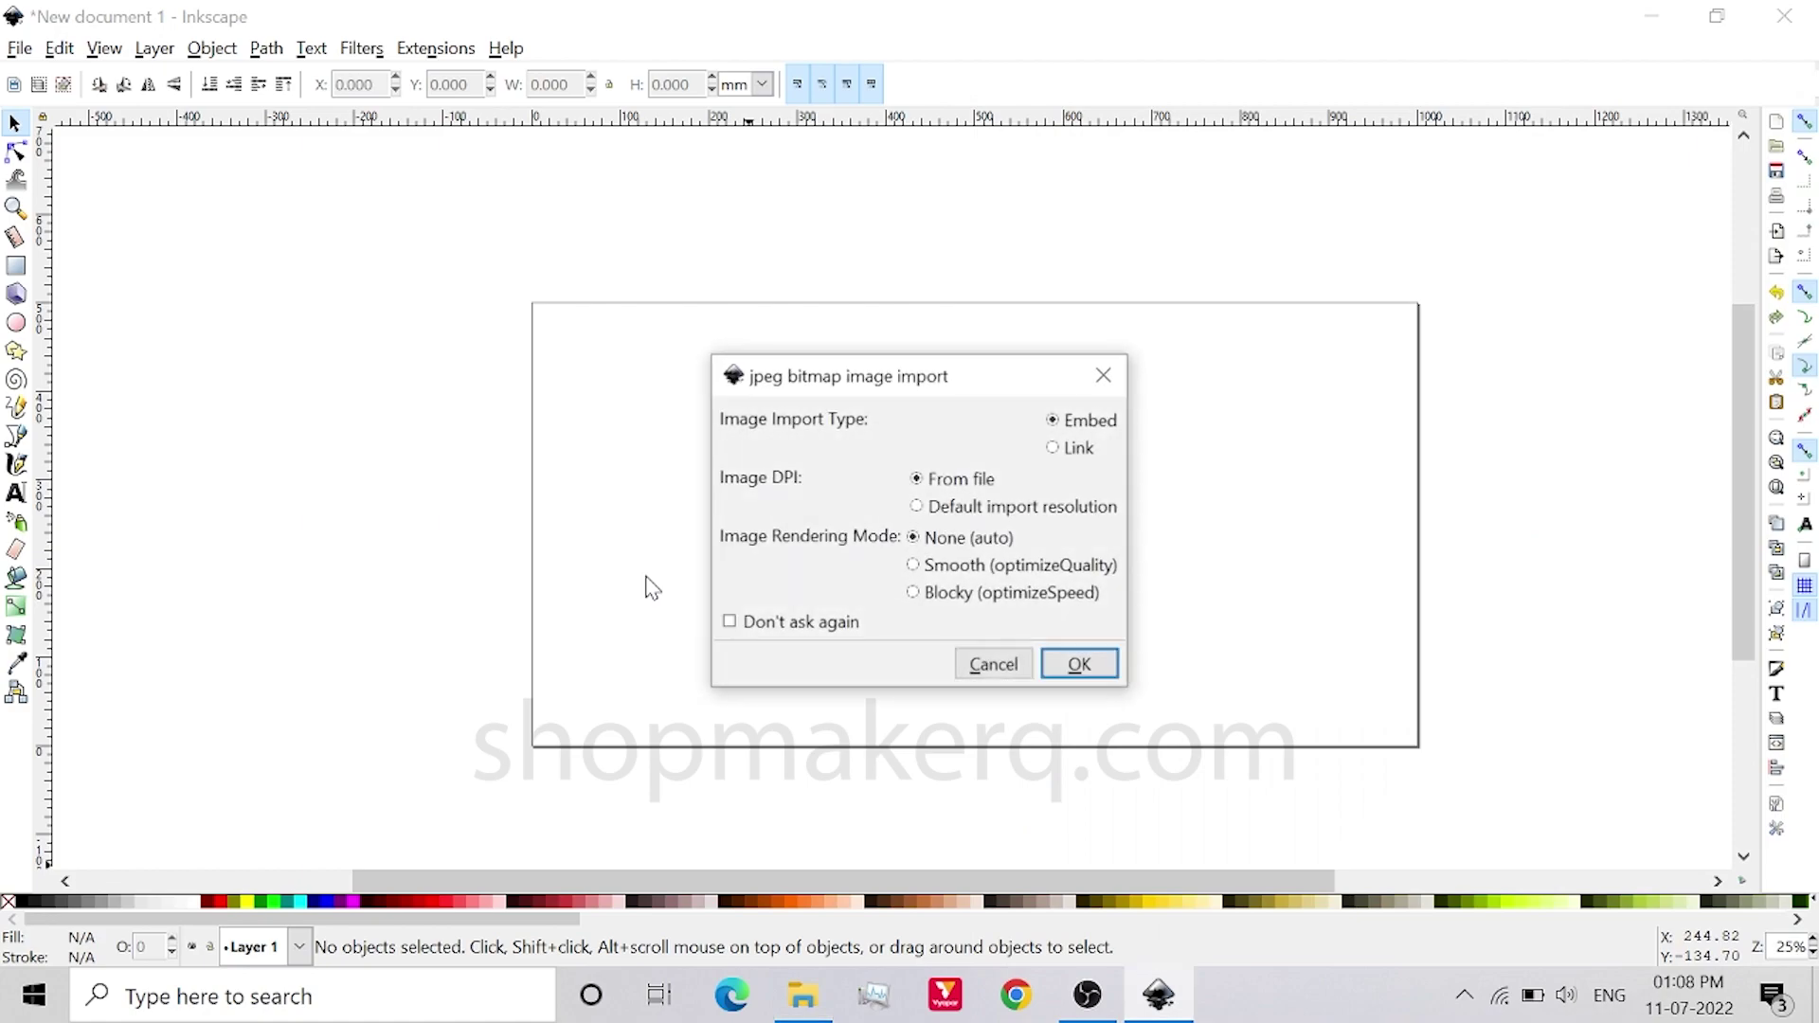
{"action": "left_click", "coordinate": [1071, 673]}
{"action": "left_click_drag", "start_coordinate": [1063, 676], "coordinate": [807, 438]}
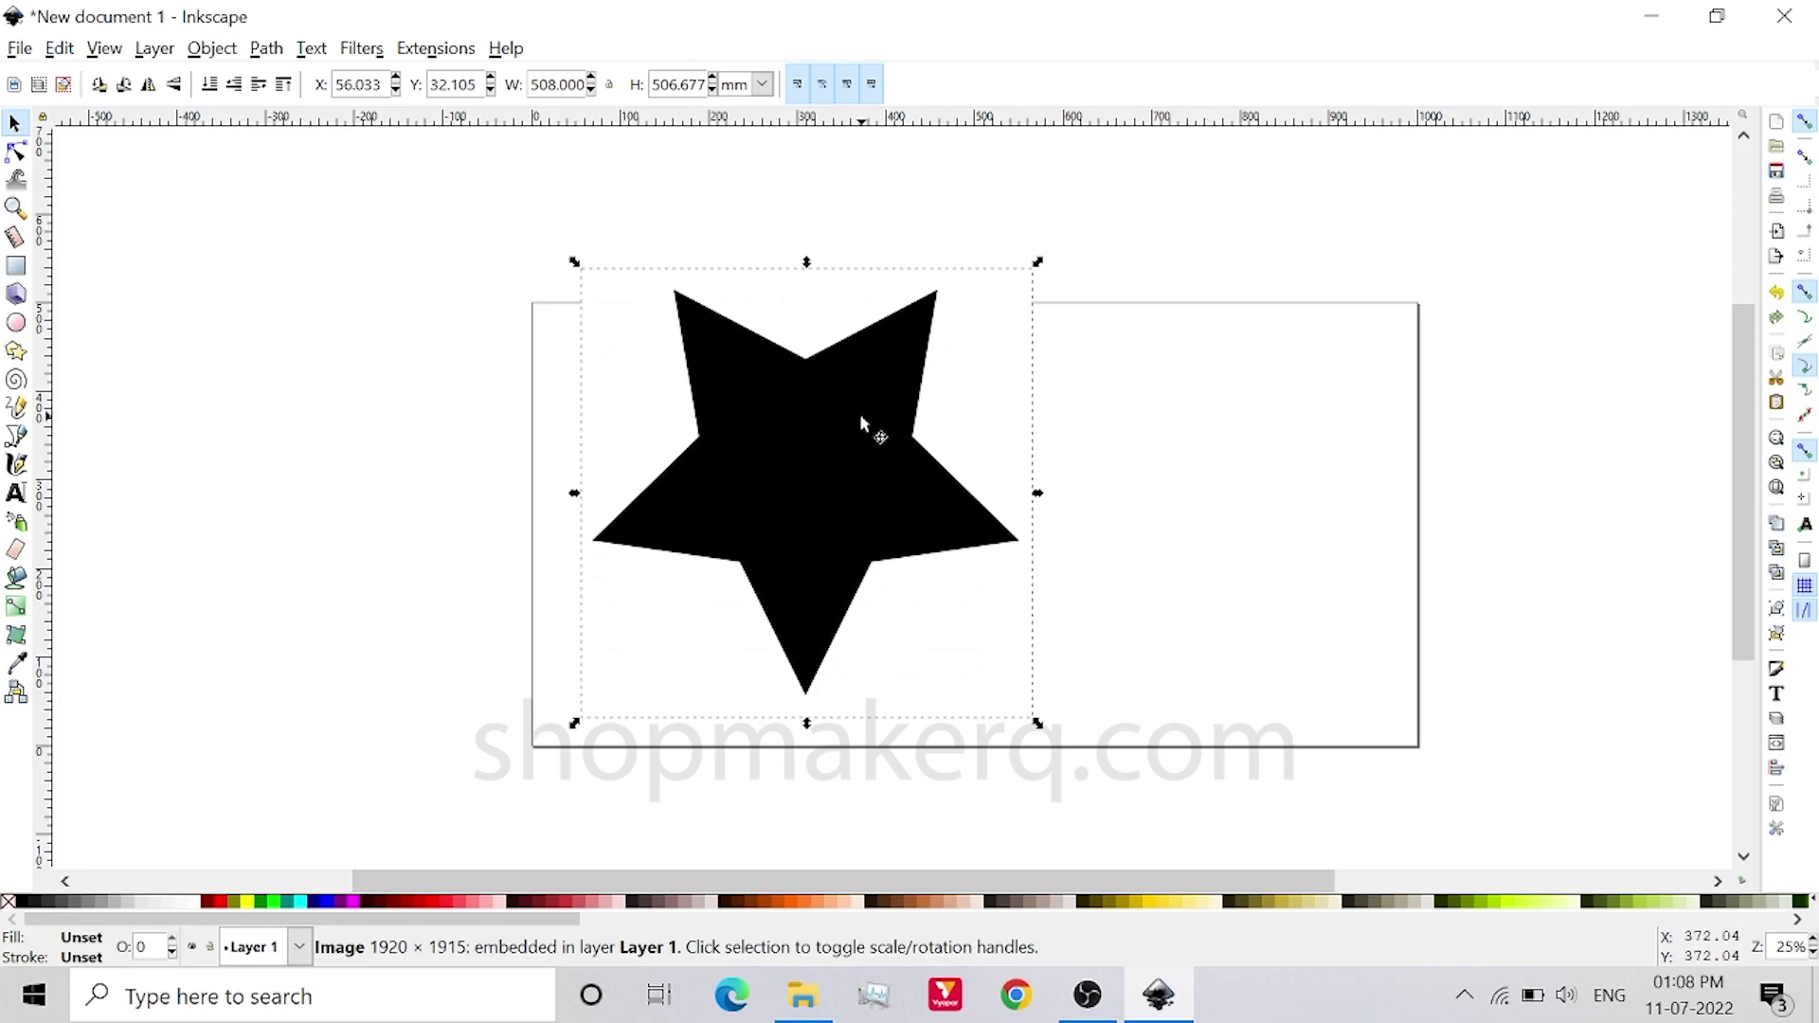
Trace the star image into a path using Brightness cutoff with a threshold of 0.570 and live preview on.
{"action": "right_click", "coordinate": [842, 450]}
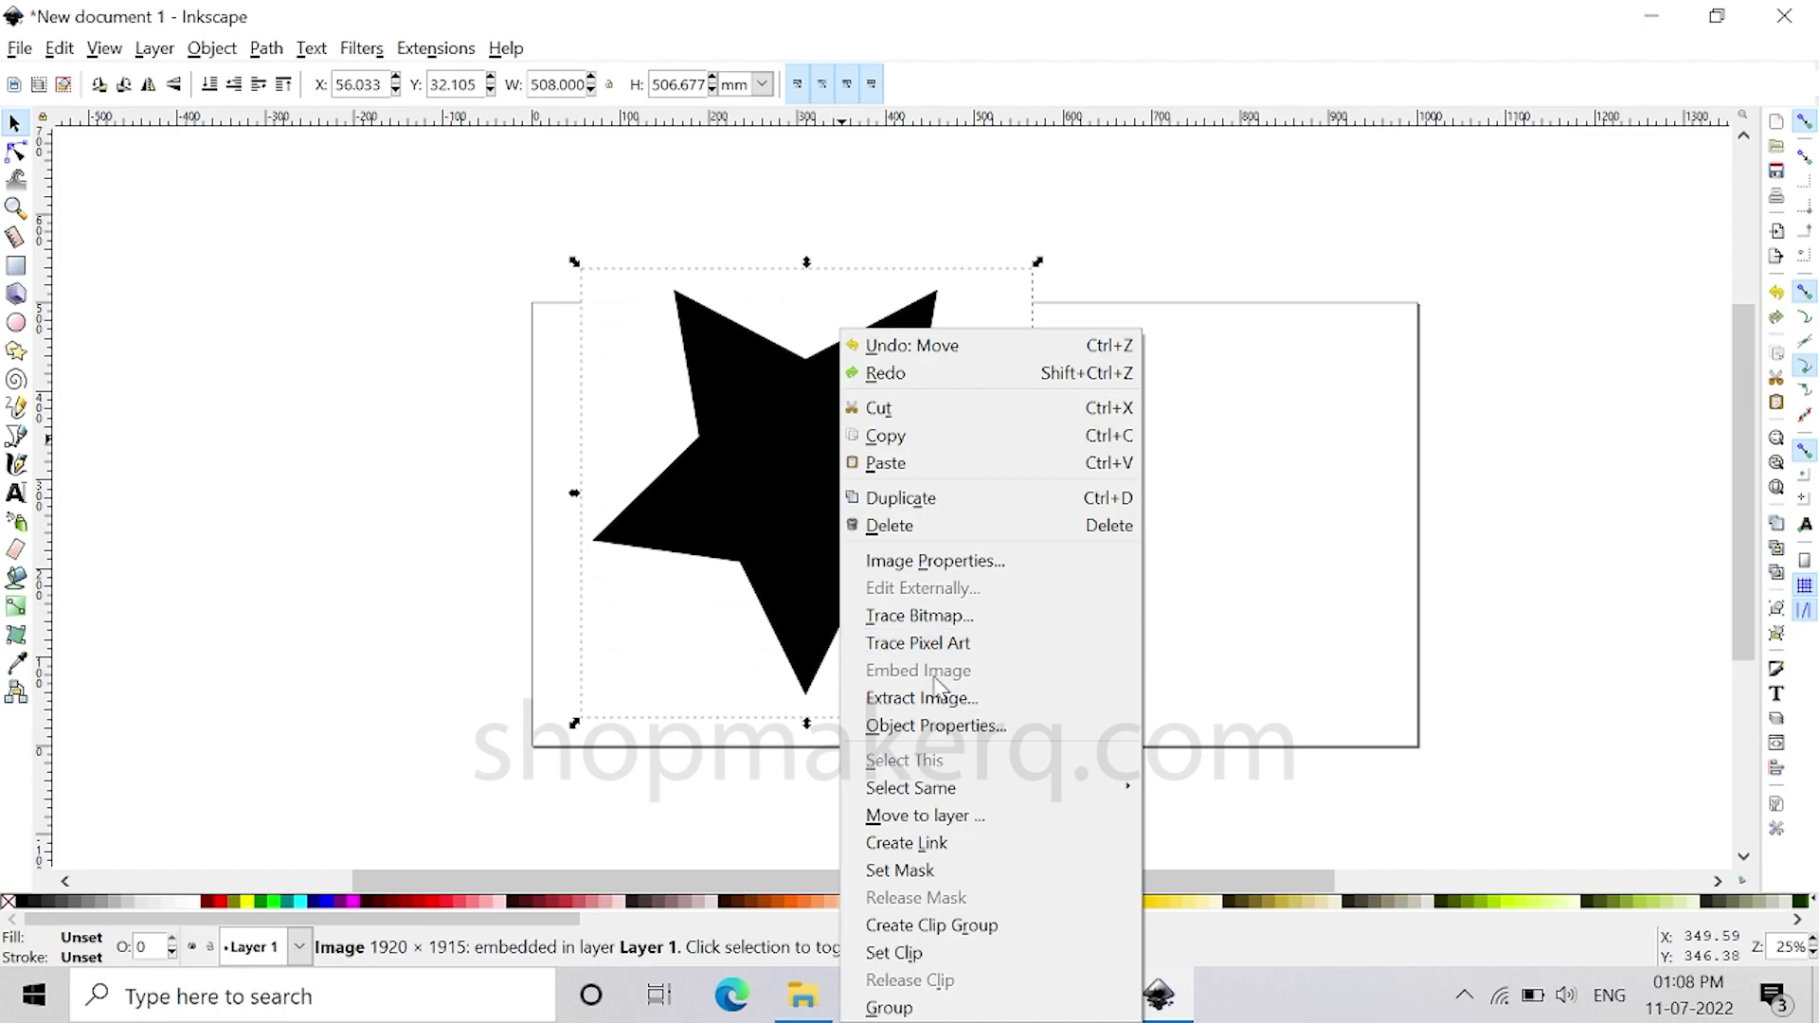
{"action": "left_click", "coordinate": [1007, 618]}
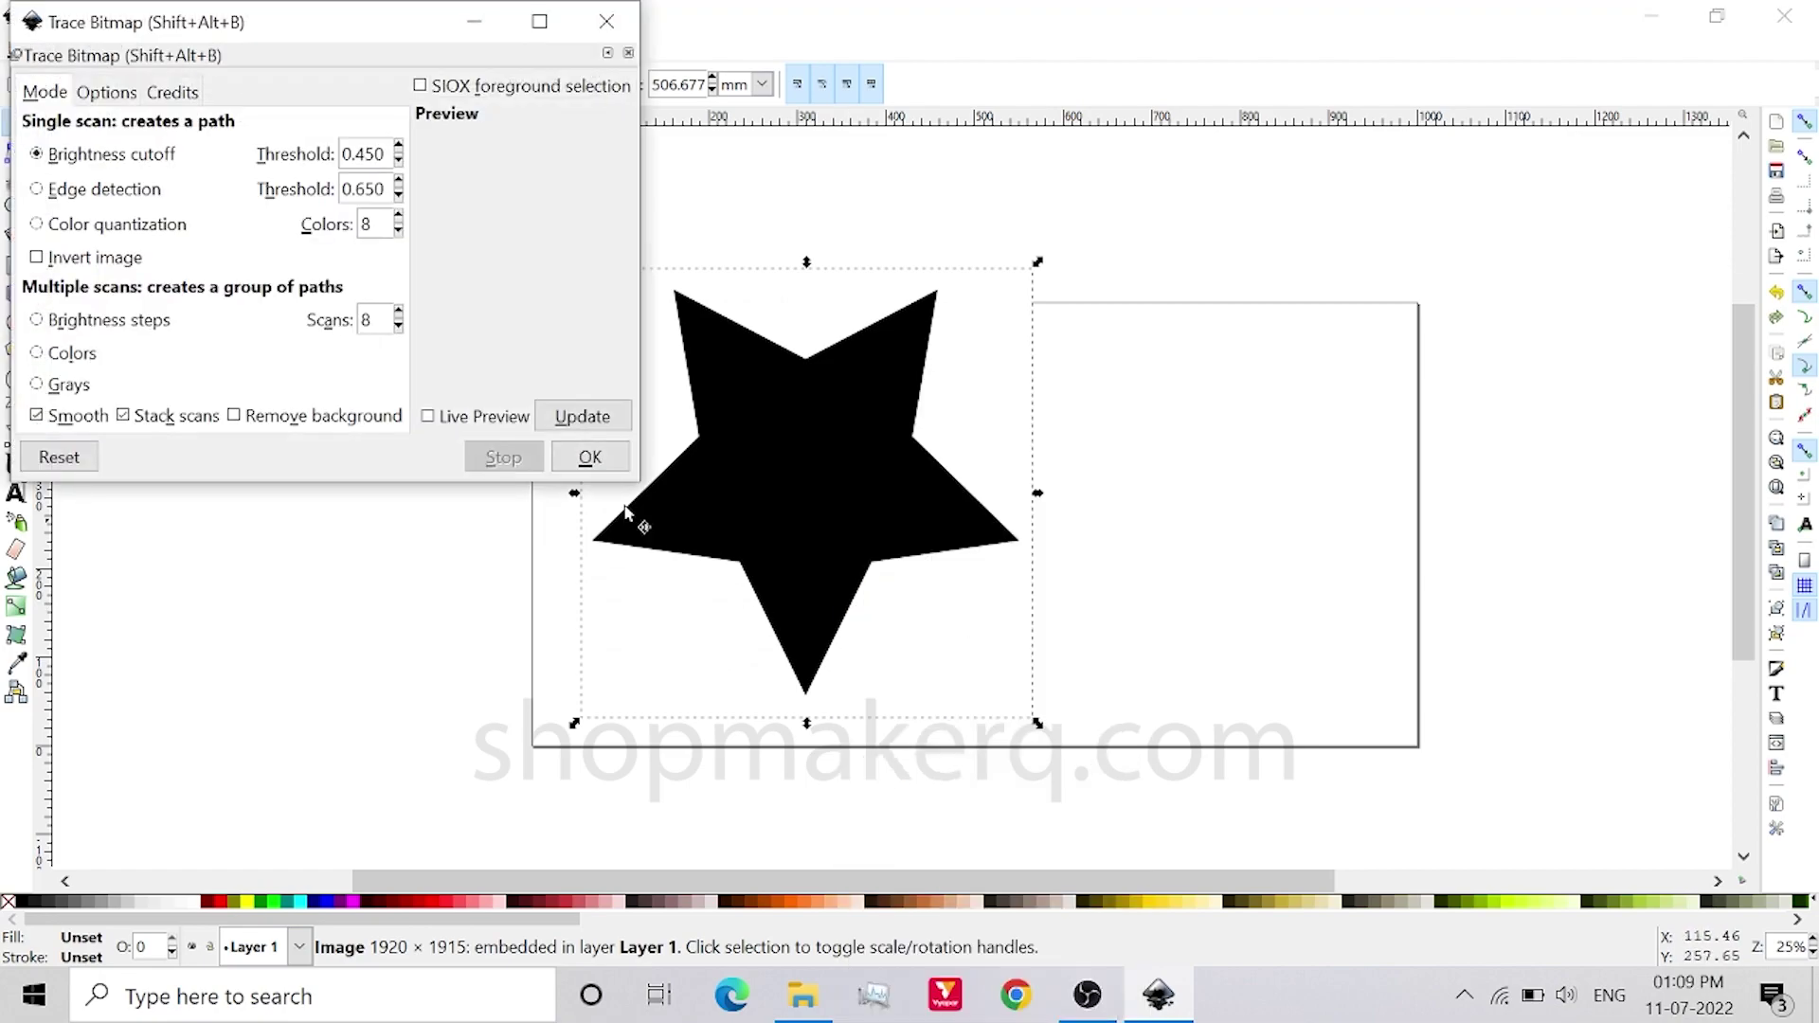
{"action": "left_click", "coordinate": [428, 417]}
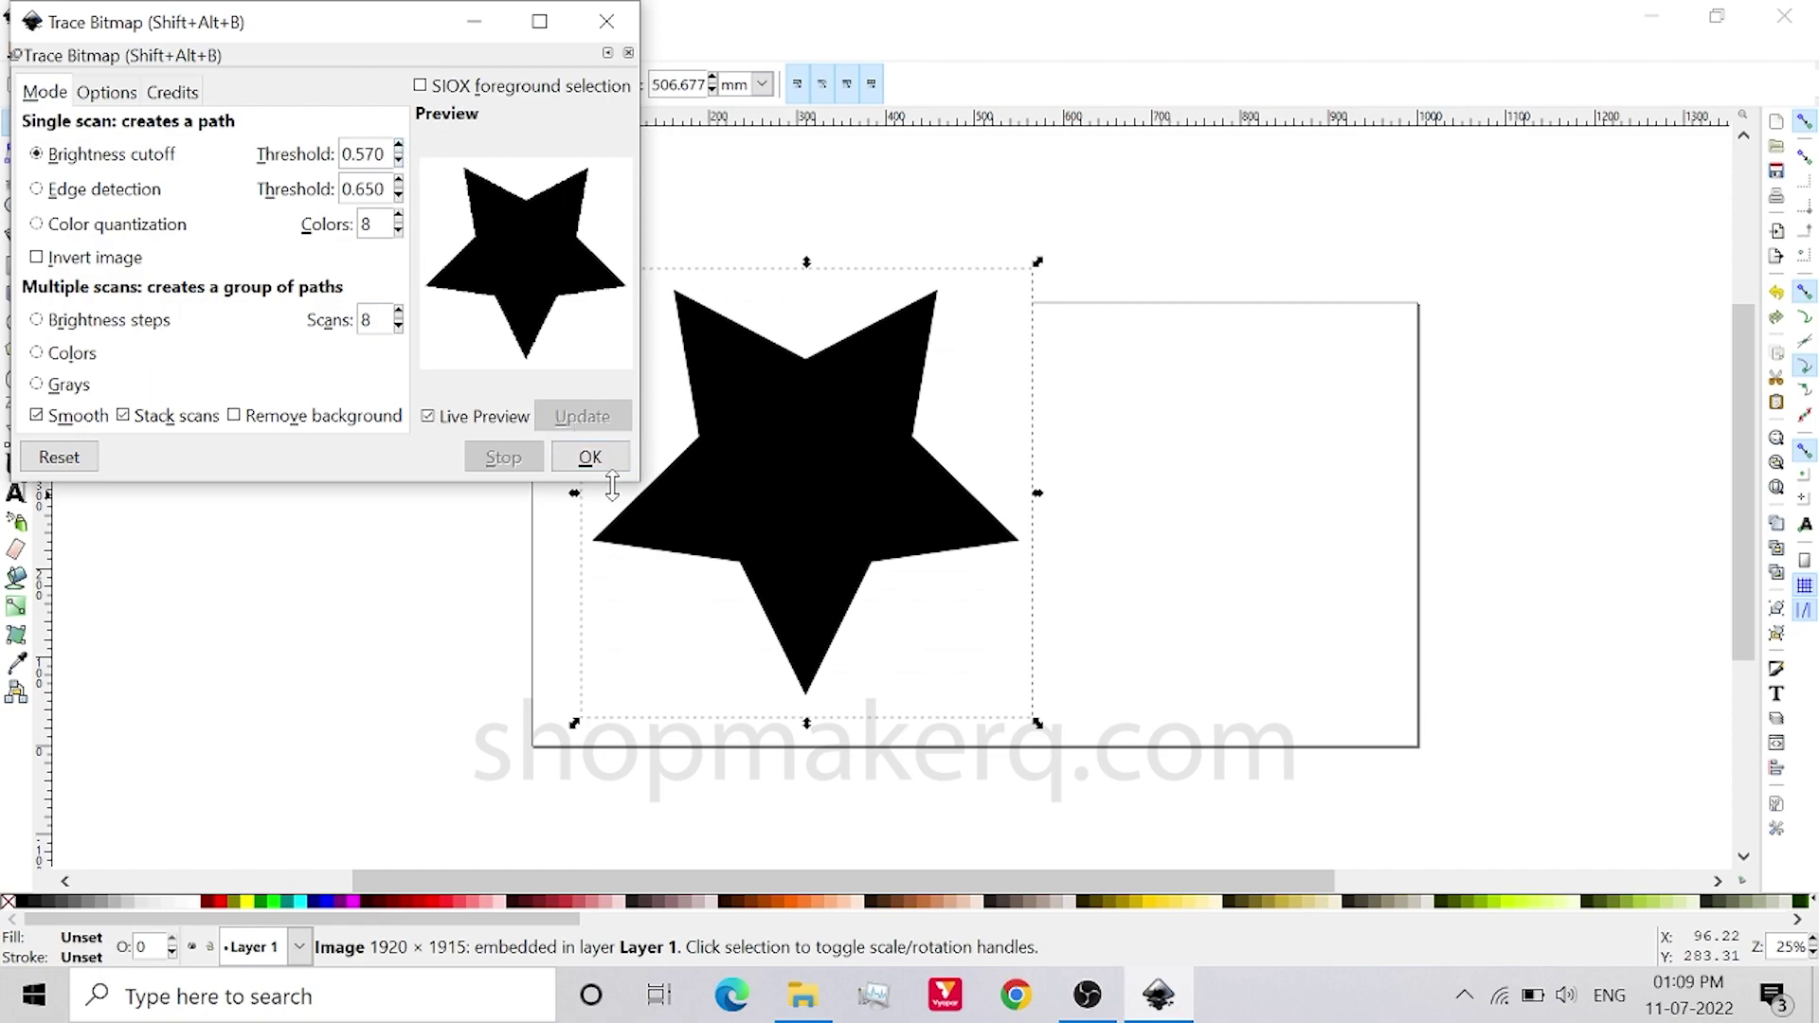
{"action": "left_click", "coordinate": [589, 458]}
{"action": "left_click", "coordinate": [606, 21]}
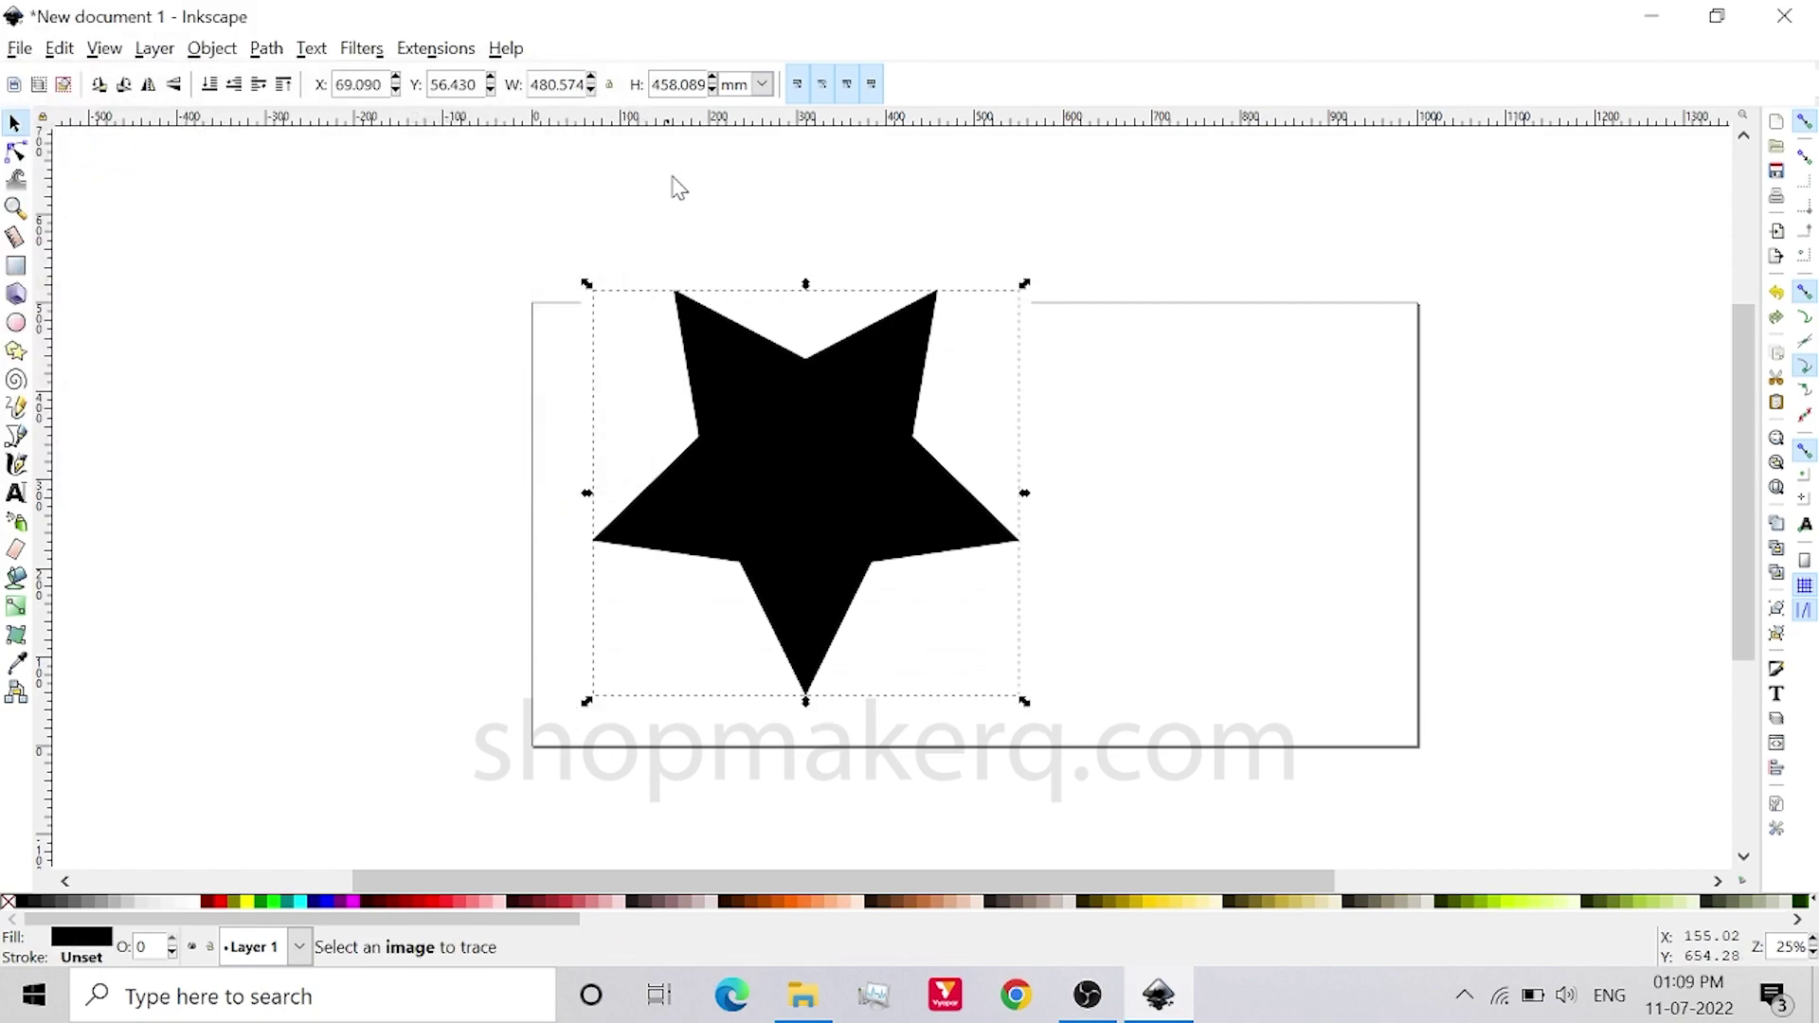
Move the traced star path aside from the original star image and delete the original bitmap.
{"action": "mouse_move", "coordinate": [861, 507]}
{"action": "left_mouse_down"}
{"action": "mouse_move", "coordinate": [1085, 423]}
{"action": "mouse_move", "coordinate": [1394, 508]}
{"action": "mouse_move", "coordinate": [1337, 449]}
{"action": "mouse_move", "coordinate": [1340, 467]}
{"action": "left_mouse_up"}
{"action": "left_click", "coordinate": [1724, 348]}
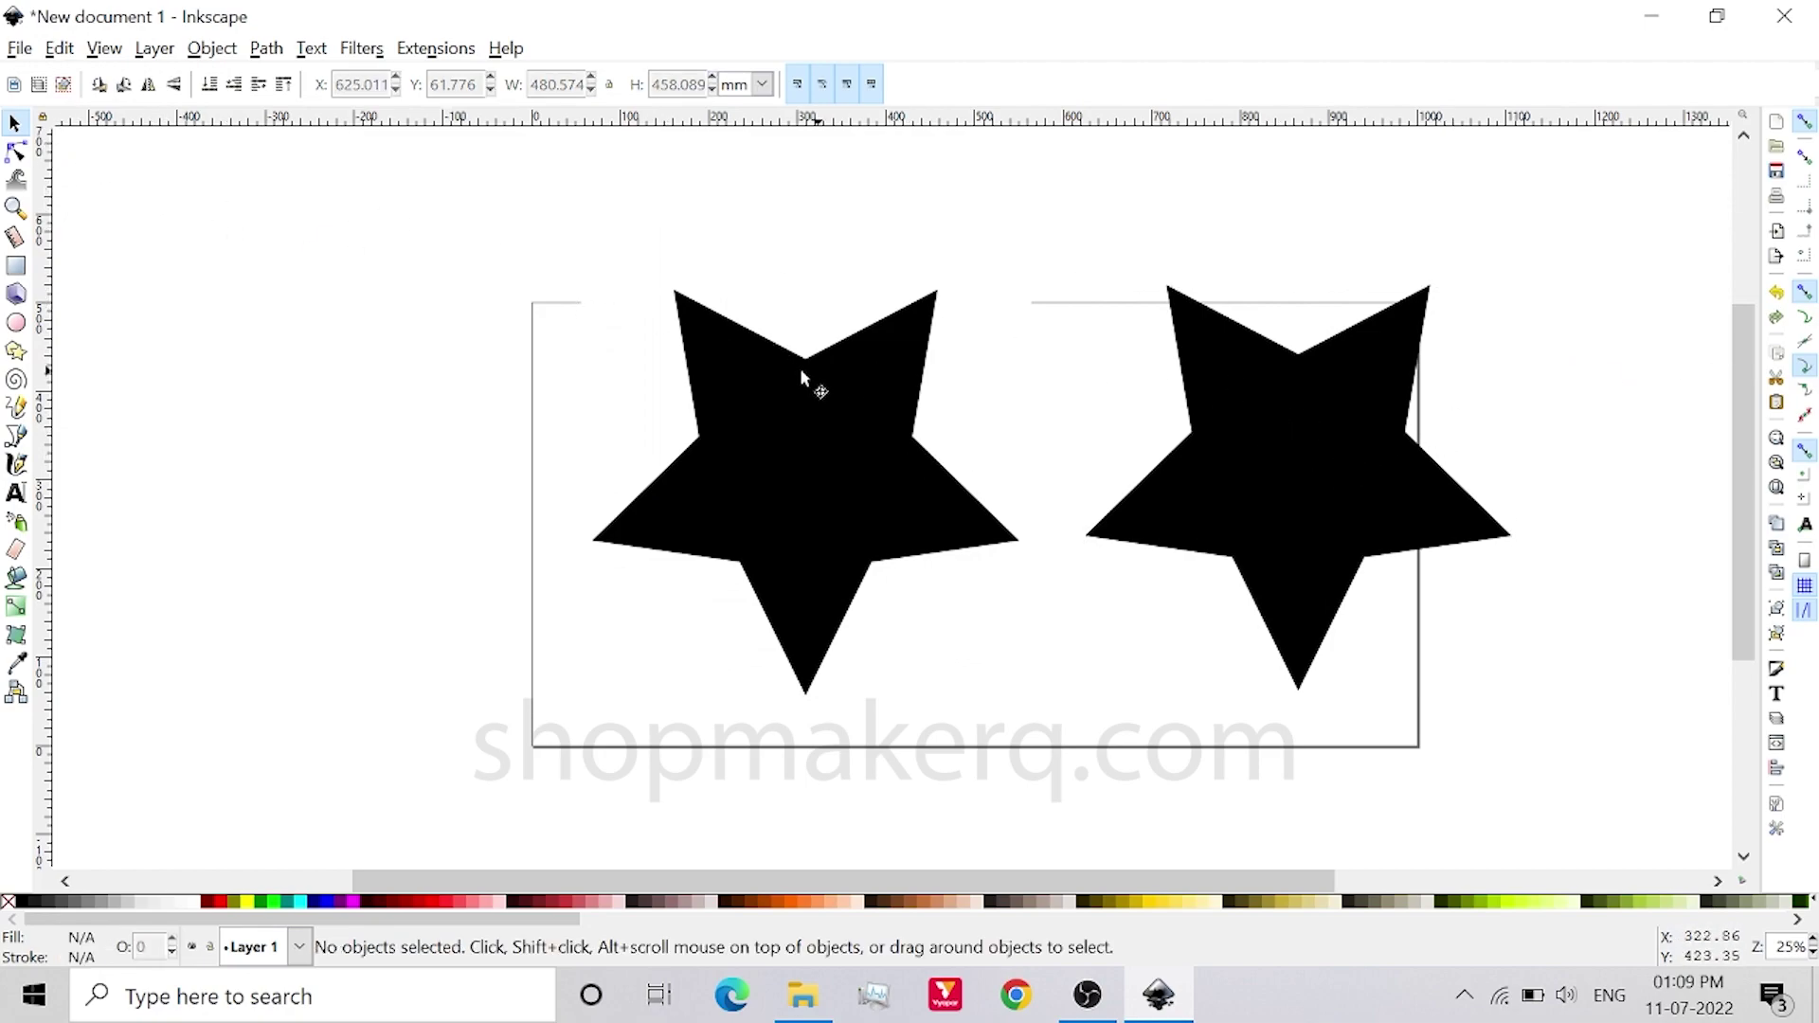
{"action": "left_click", "coordinate": [17, 151]}
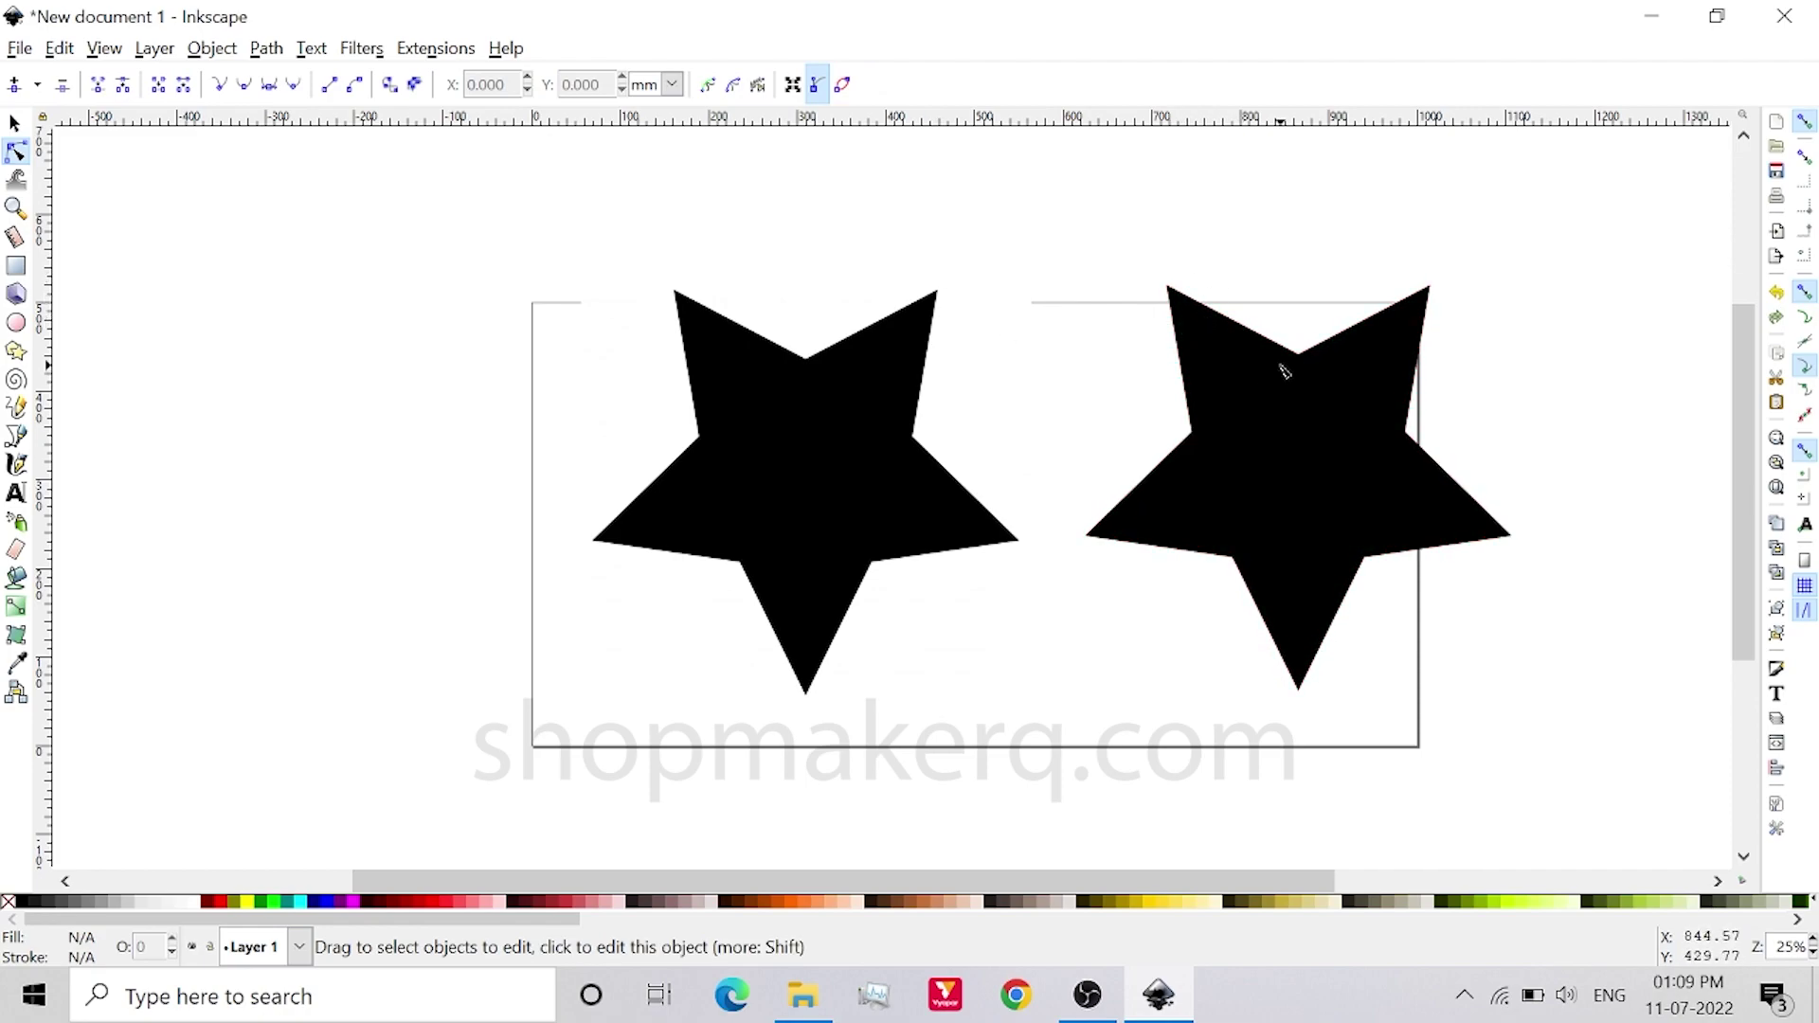
{"action": "left_click", "coordinate": [14, 123]}
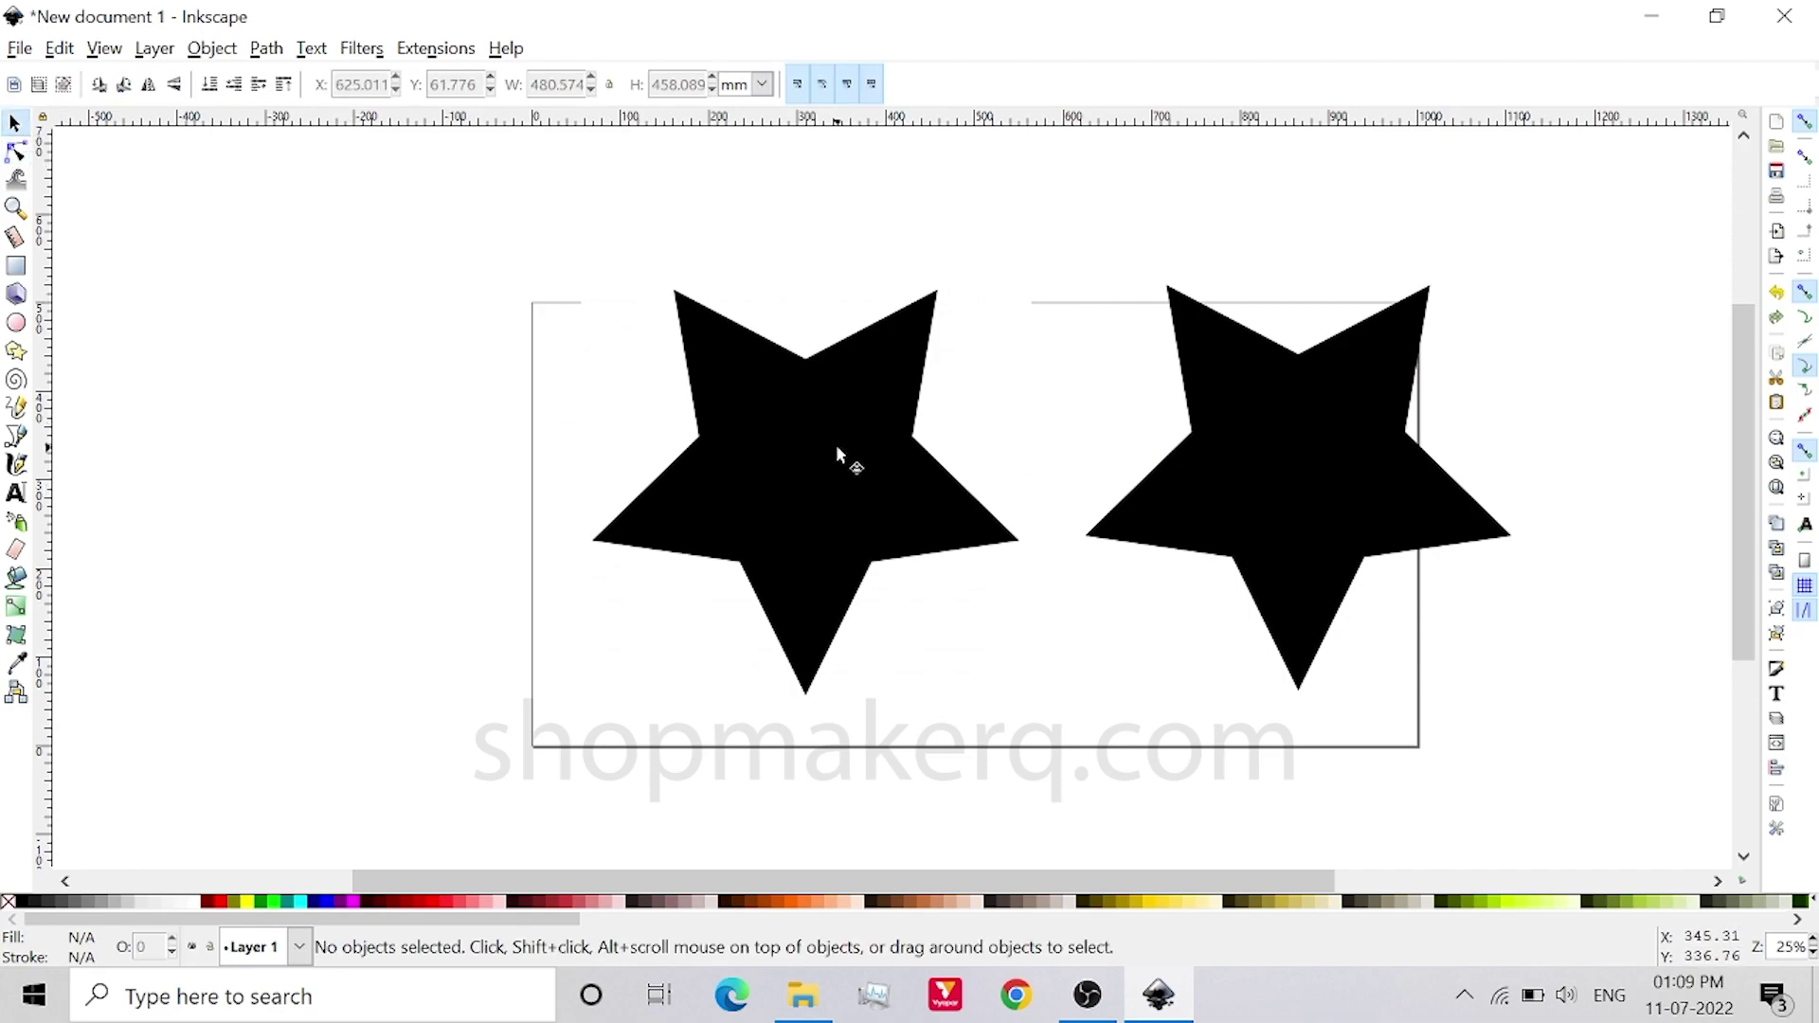
{"action": "left_click", "coordinate": [836, 445]}
{"action": "key", "text": "Delete"}
Move the traced star to the page's lower-left area and scale it down proportionally to about 346 by 330 mm.
{"action": "left_click_drag", "start_coordinate": [1325, 445], "coordinate": [784, 483]}
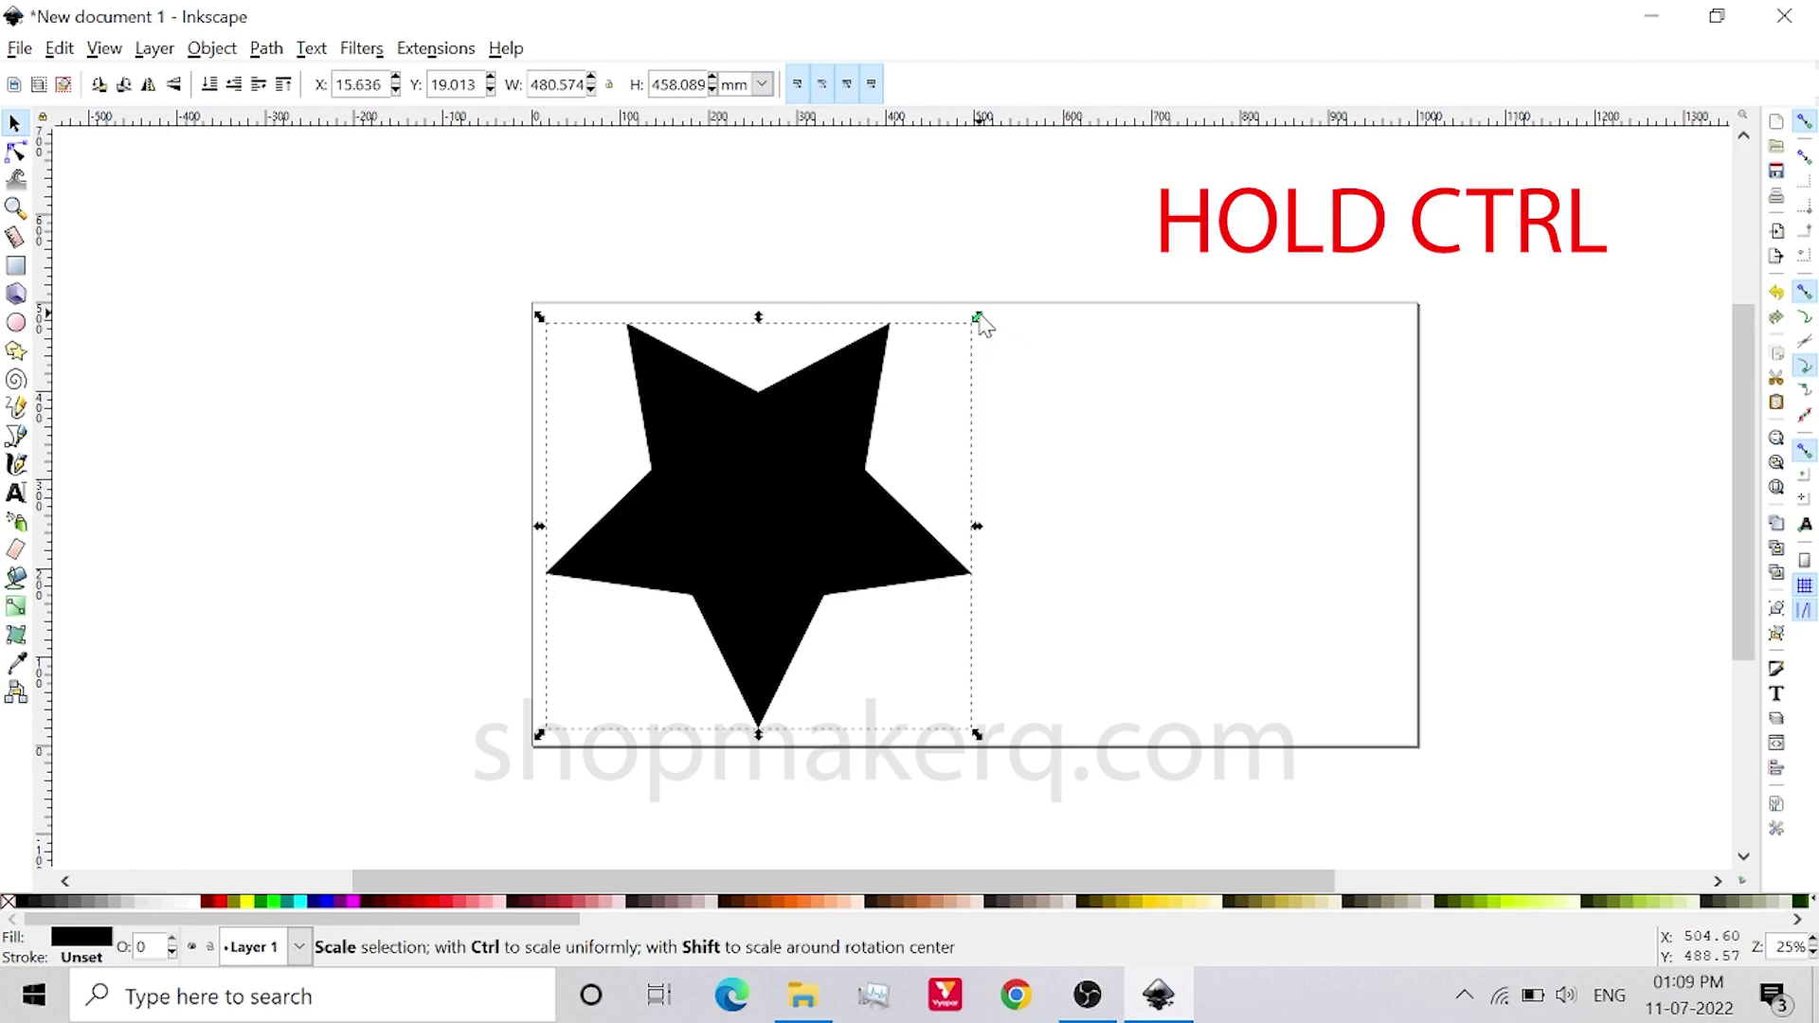
{"action": "left_click_drag", "start_coordinate": [979, 319], "coordinate": [876, 391], "text": "ctrl"}
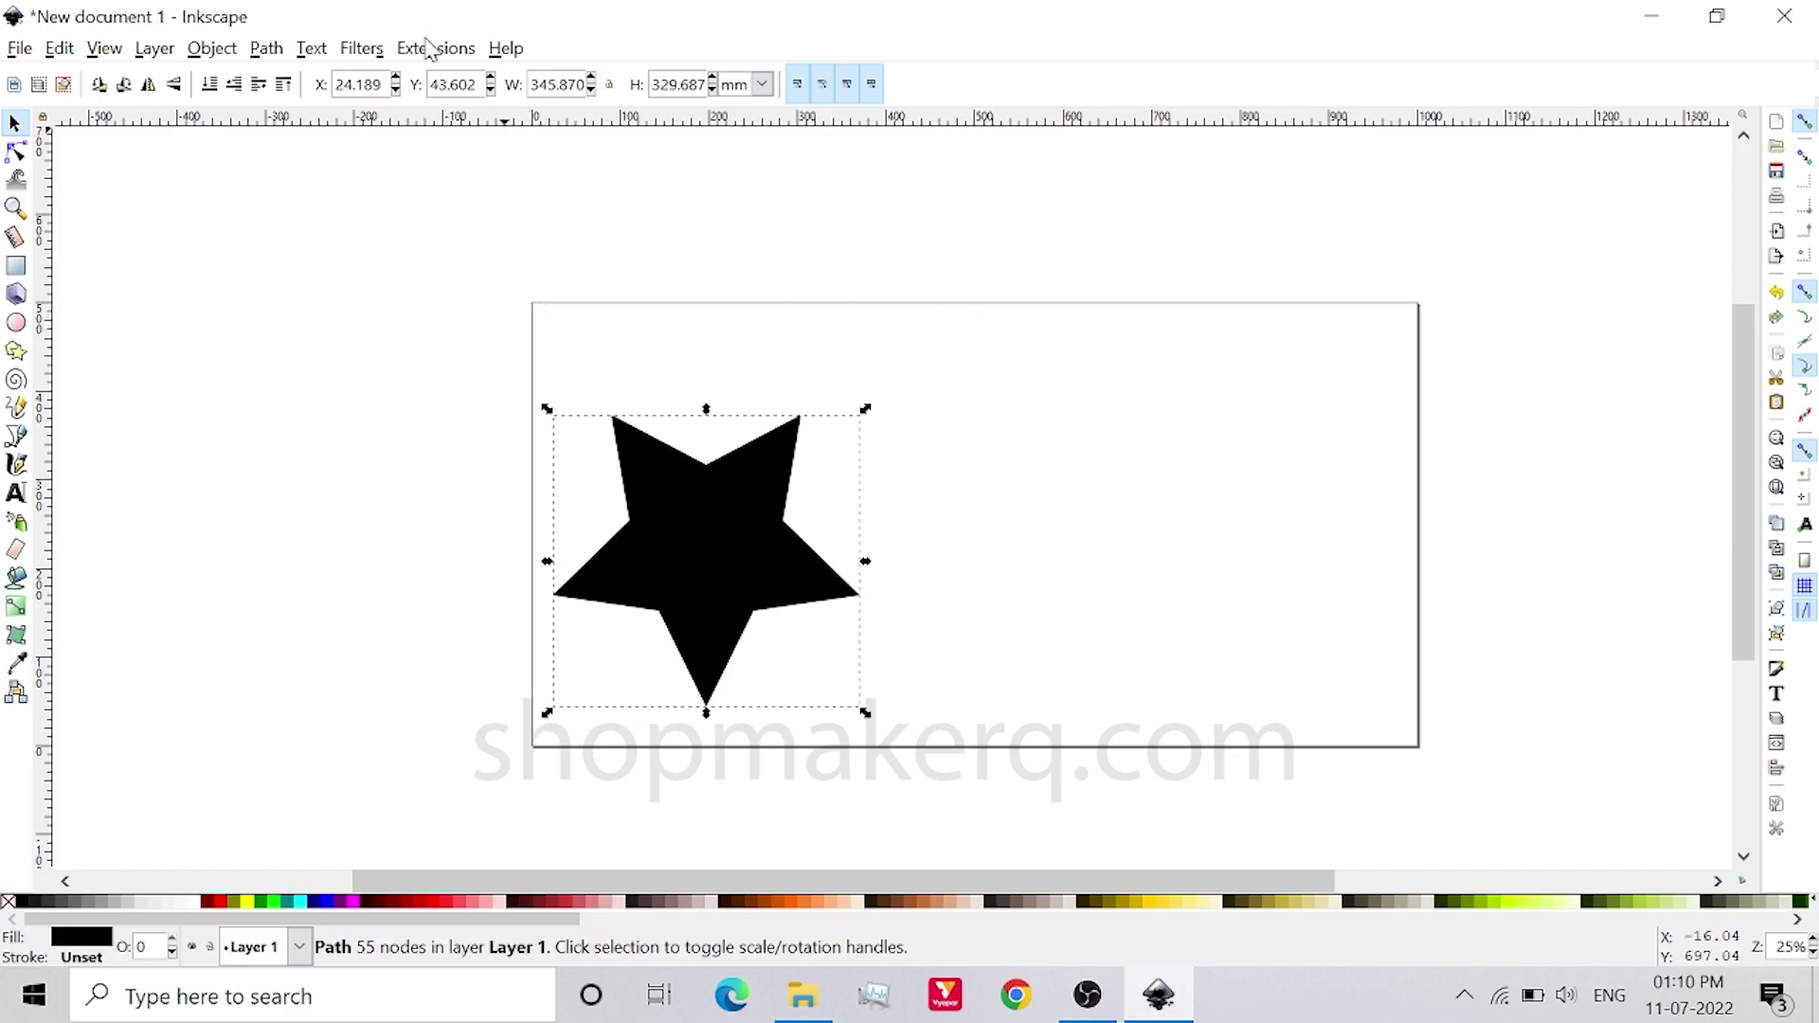
Open the 4xiDraw Generate Pen (Servo) Gcode Tool for the star and set the drawing speed to 10000.
{"action": "left_click", "coordinate": [426, 48]}
{"action": "mouse_move", "coordinate": [519, 142]}
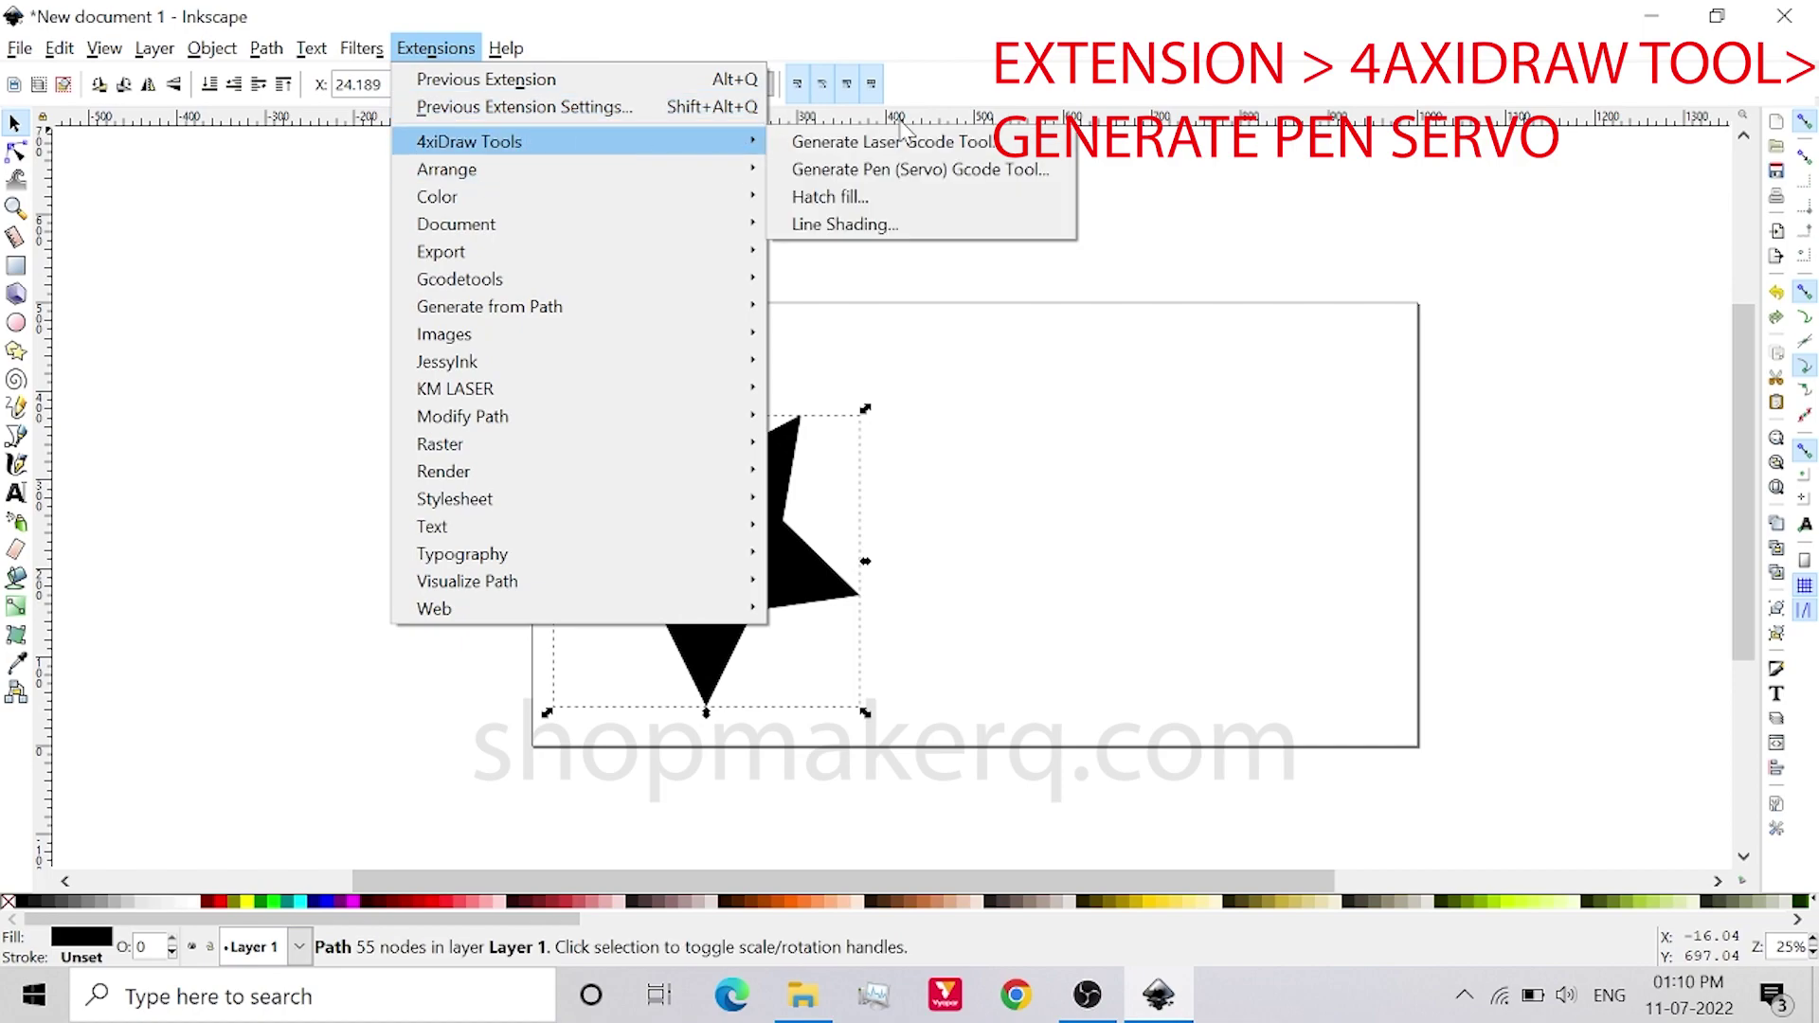
{"action": "left_click", "coordinate": [931, 174]}
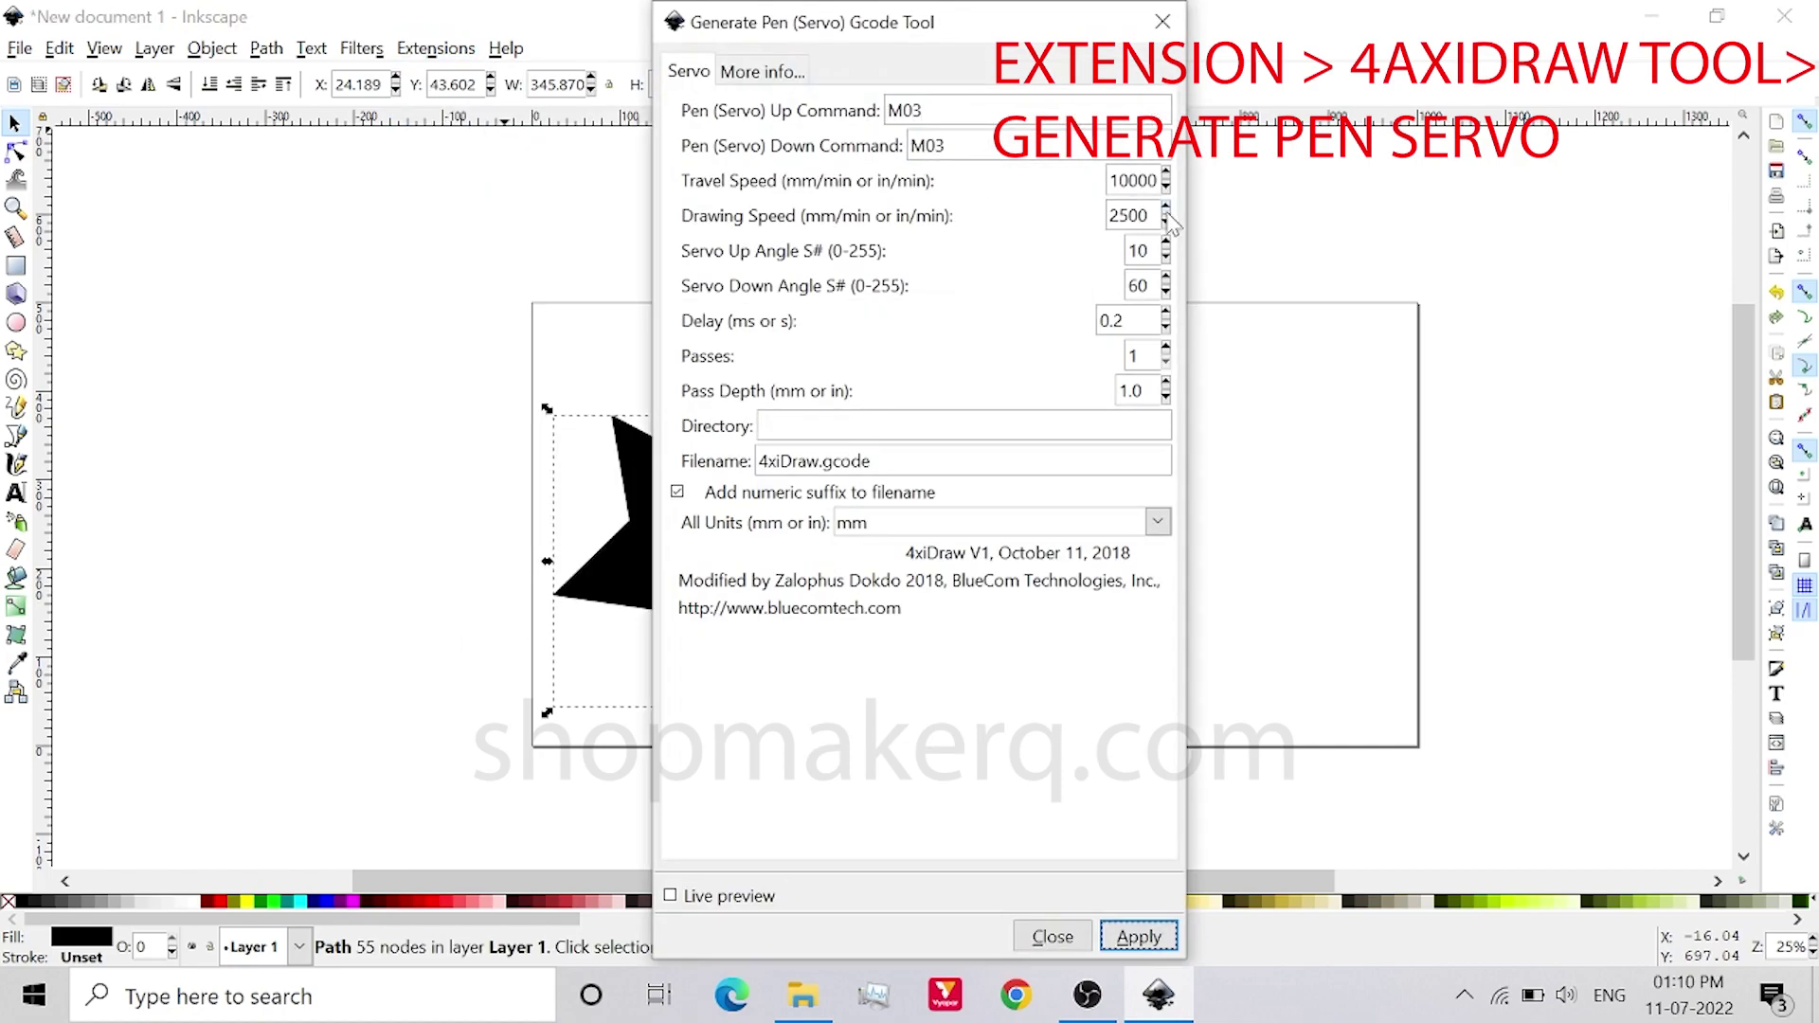
{"action": "double_click", "coordinate": [1130, 215]}
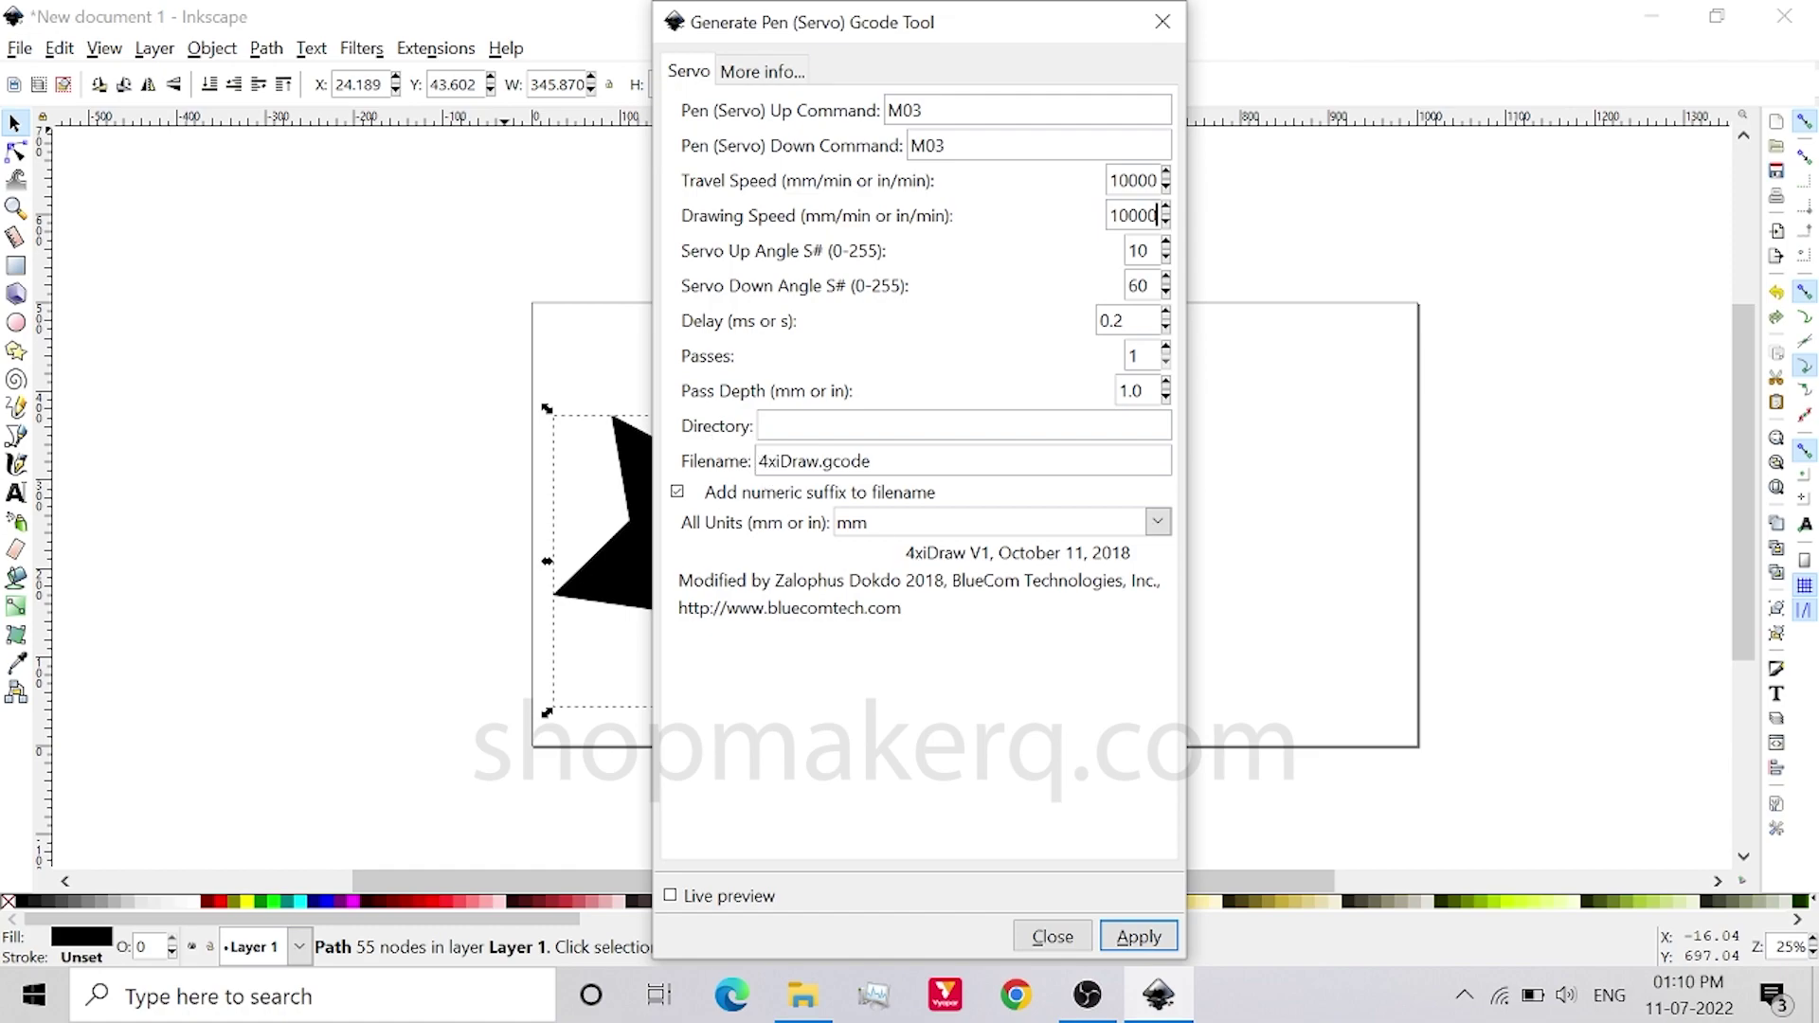
Create a new folder named "inkscape gcode" on the Windows desktop.
{"action": "left_click", "coordinate": [1648, 17]}
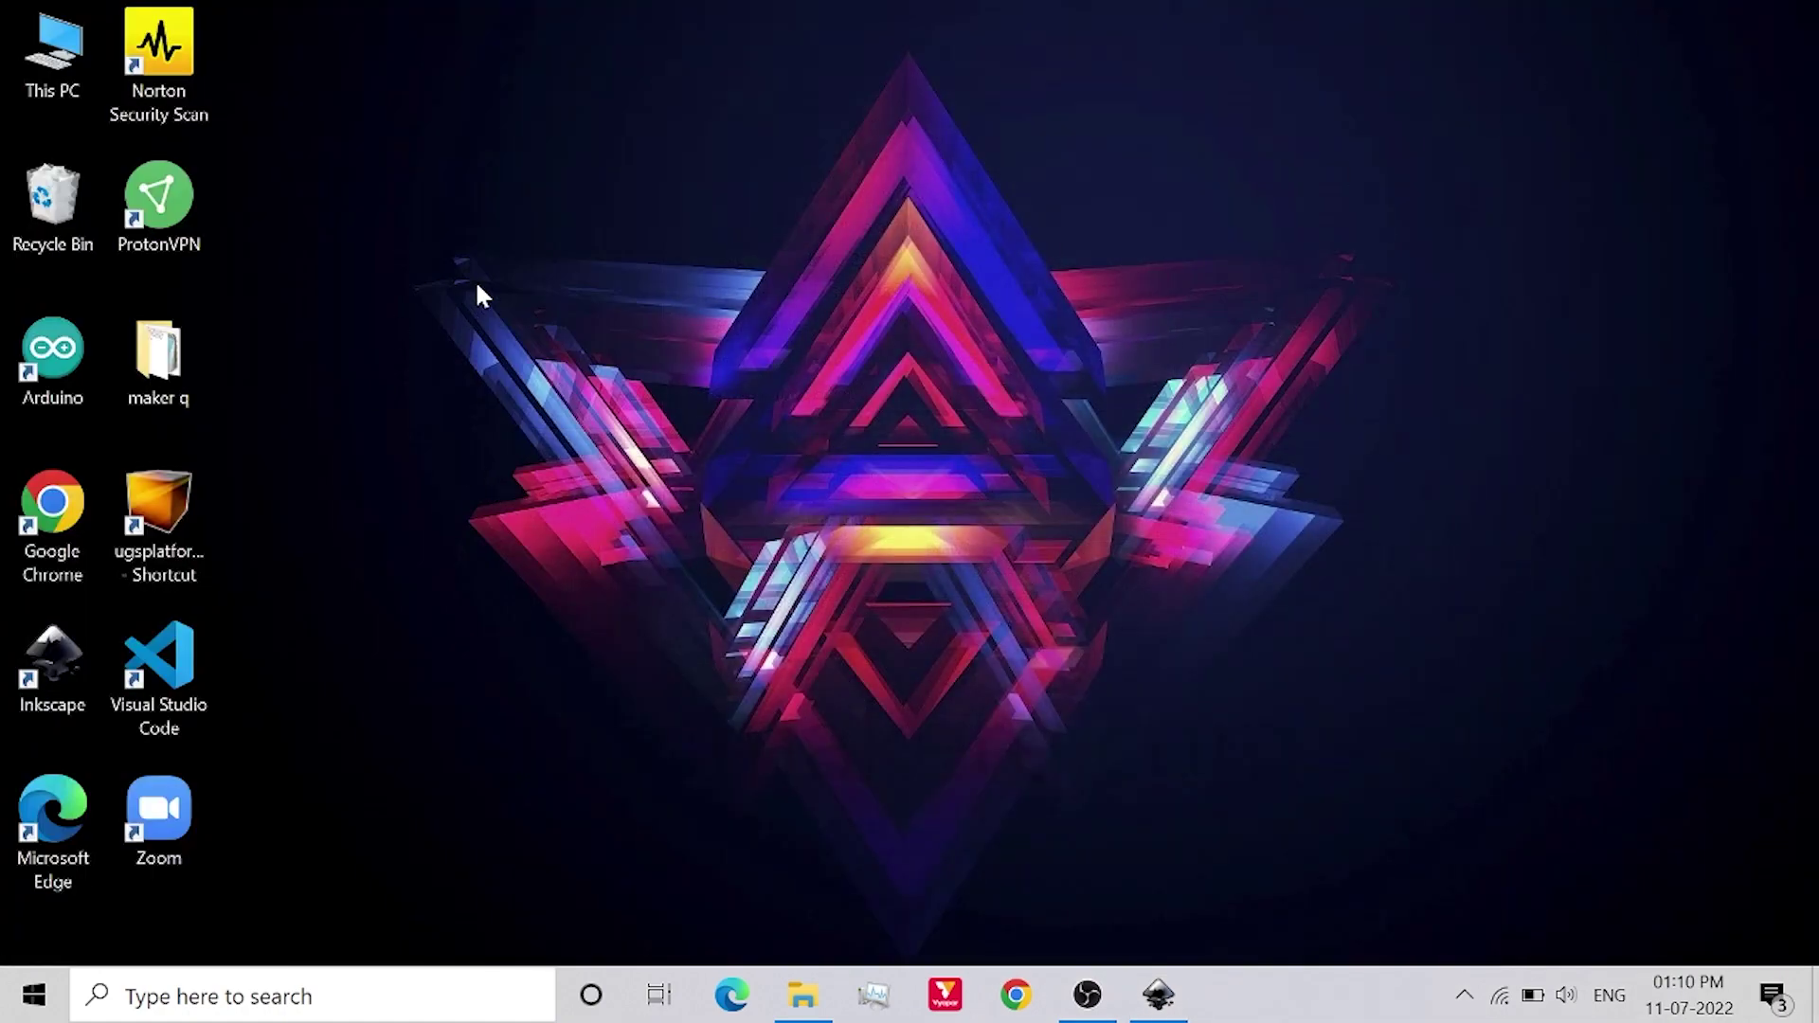
{"action": "right_click", "coordinate": [476, 283]}
{"action": "mouse_move", "coordinate": [602, 488]}
{"action": "left_click", "coordinate": [796, 483]}
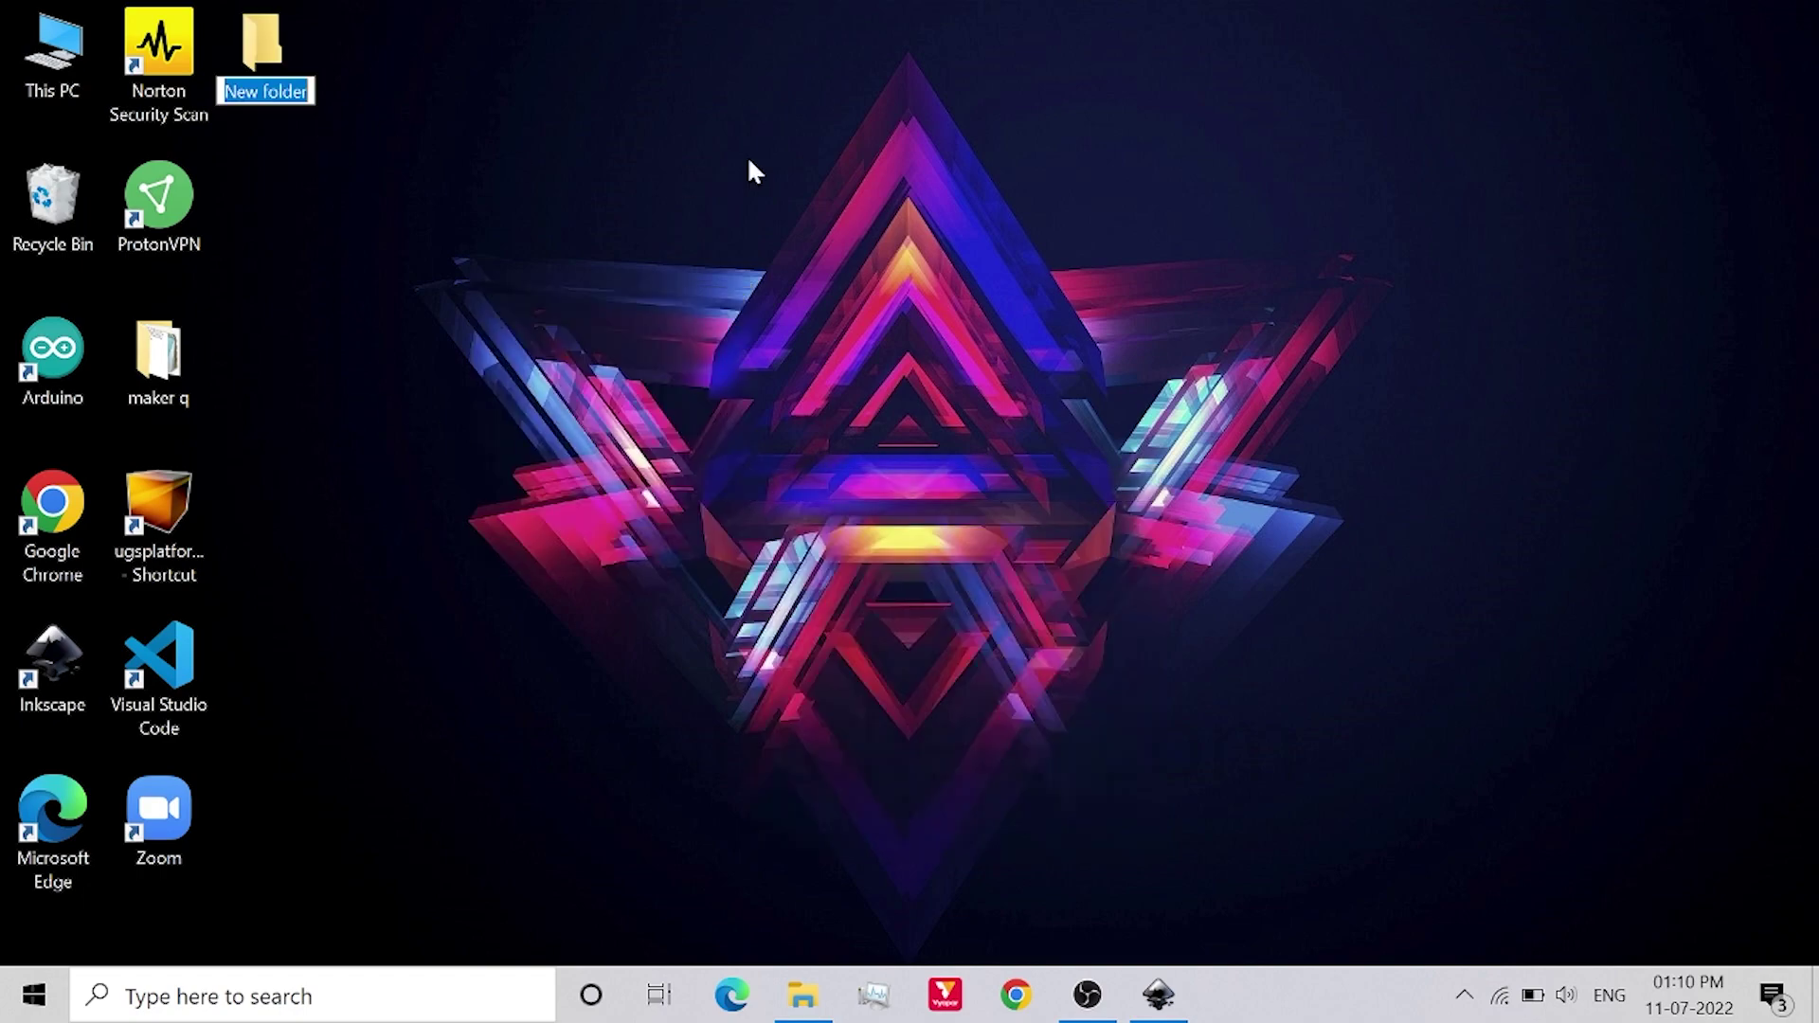
{"action": "type", "text": "inkscape gcode"}
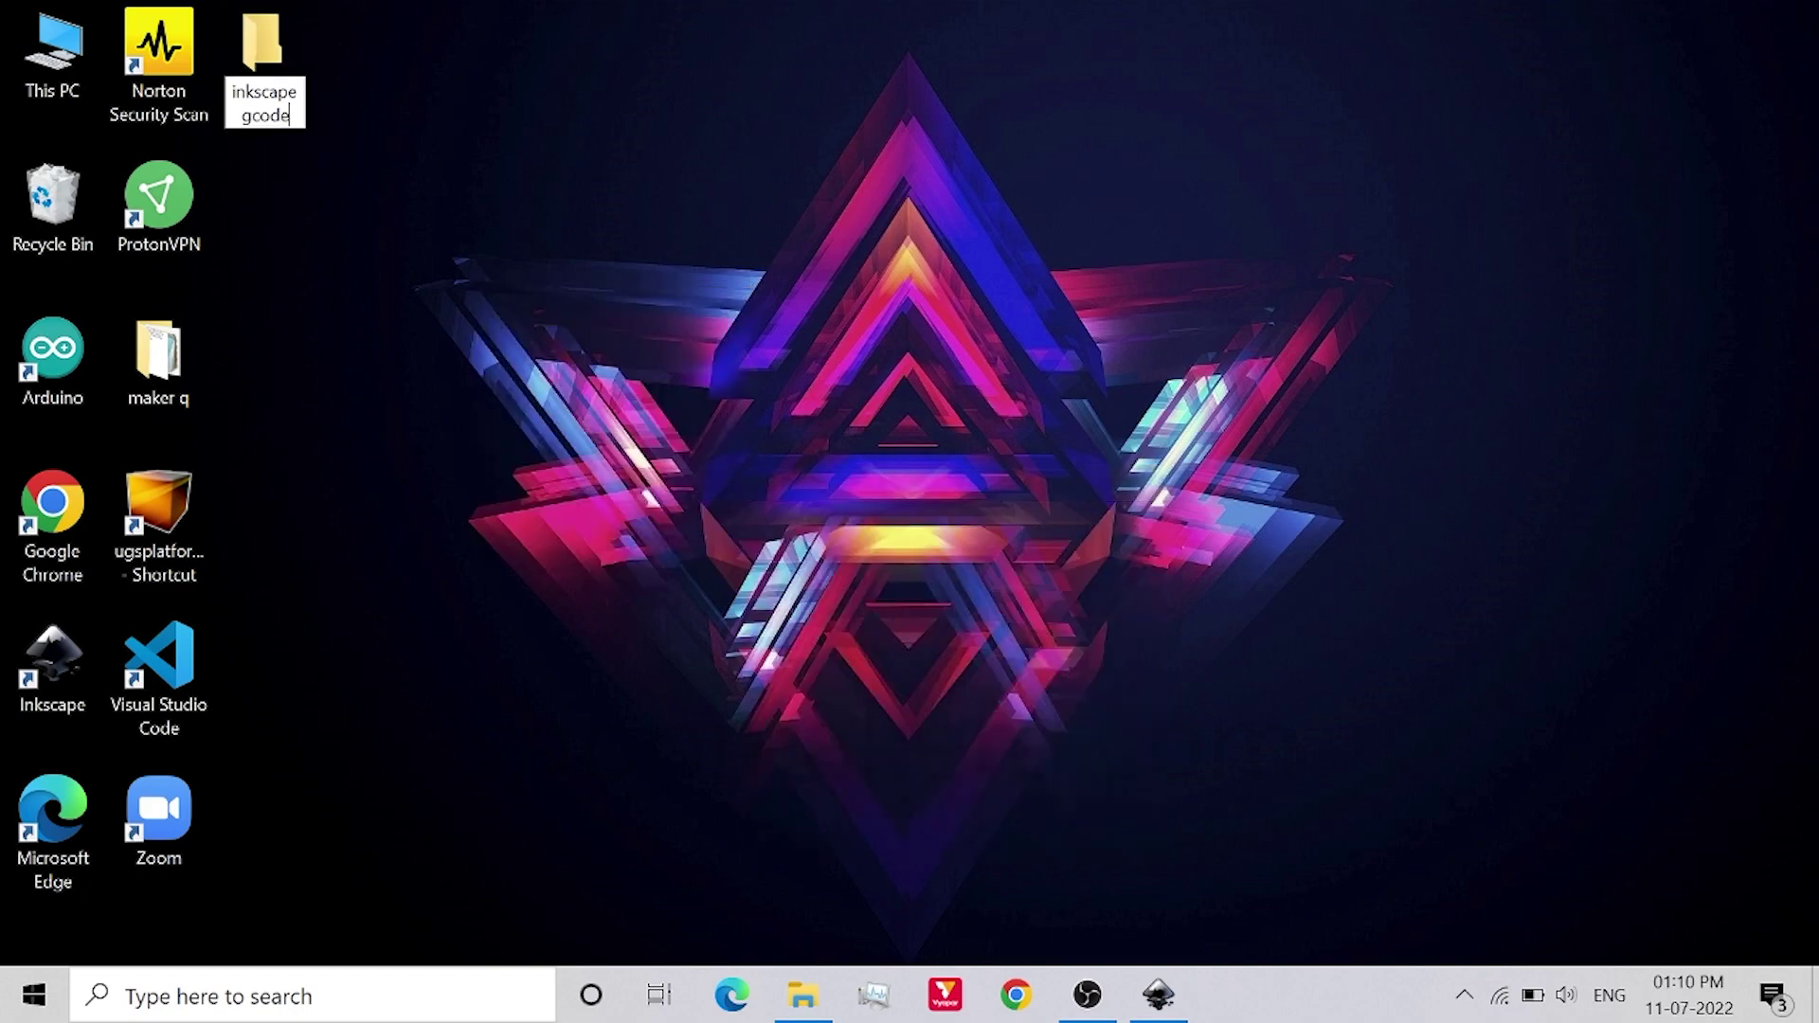
{"action": "key", "text": "Return"}
Copy the path of the "inkscape gcode" folder and paste it as the output directory in Inkscape's Generate Pen (Servo) Gcode Tool.
{"action": "double_click", "coordinate": [262, 43]}
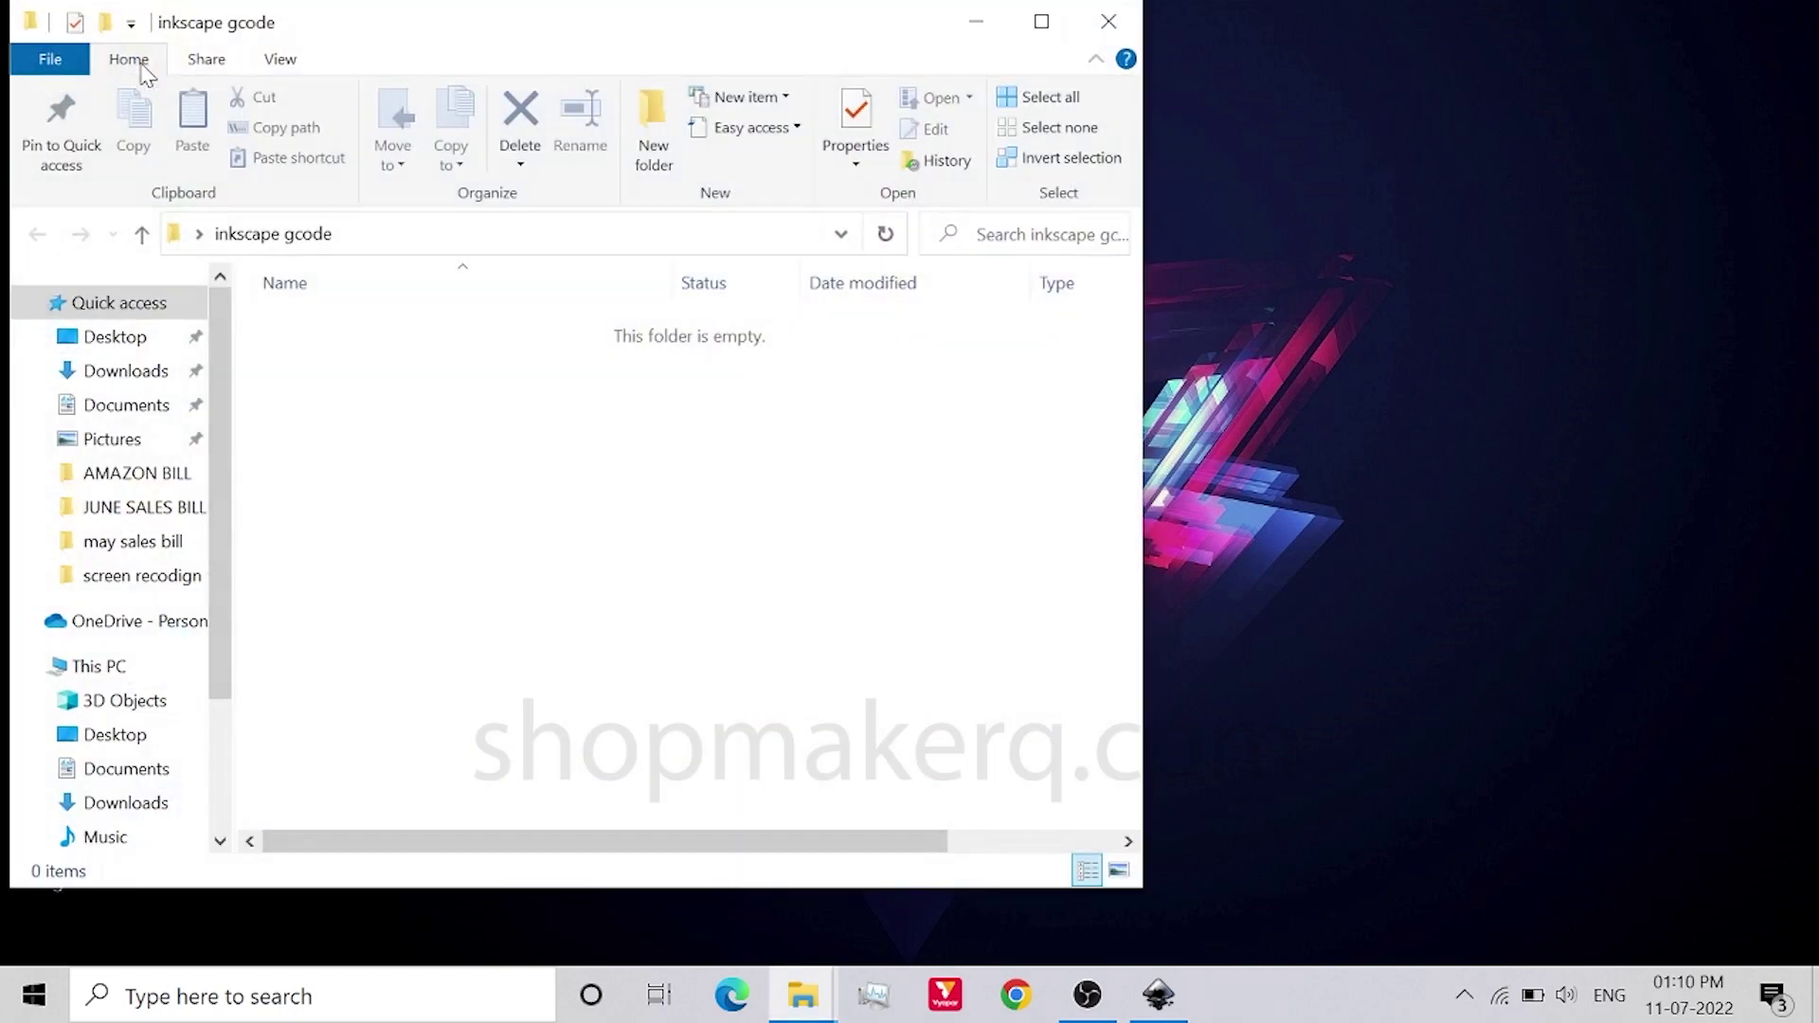
{"action": "left_click", "coordinate": [183, 236]}
{"action": "right_click", "coordinate": [261, 239]}
{"action": "left_click", "coordinate": [313, 321]}
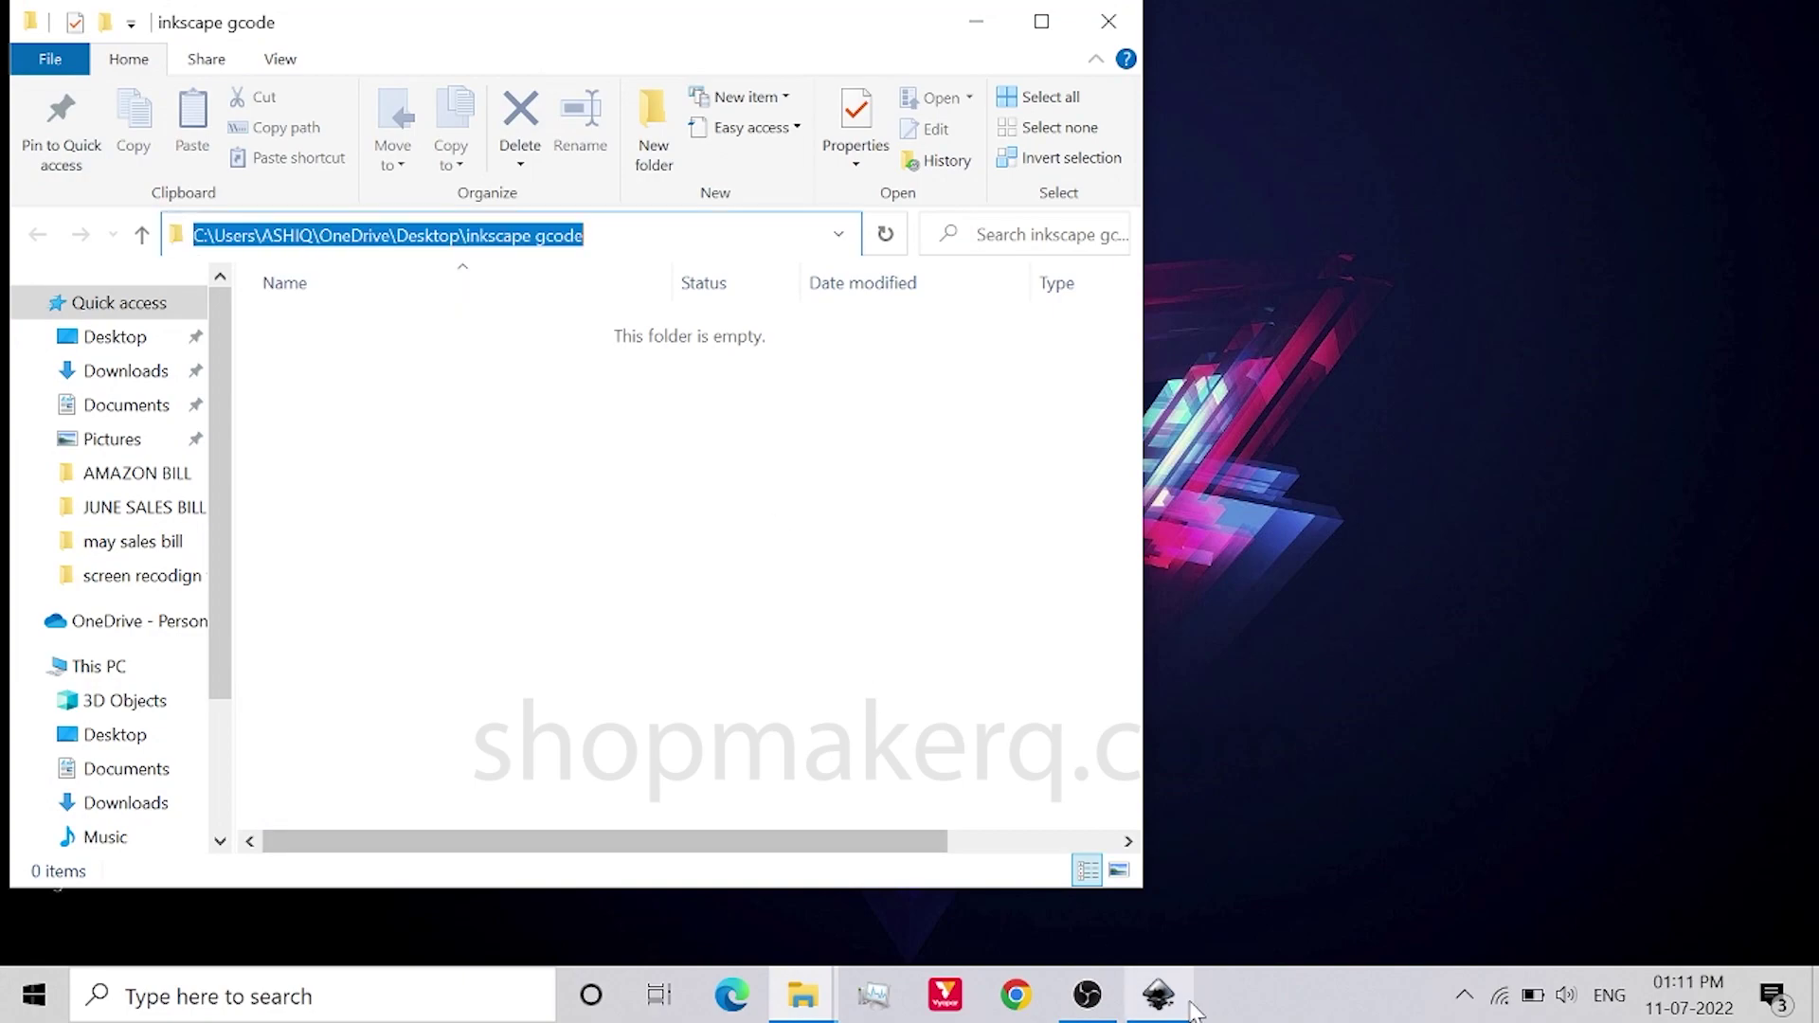
{"action": "left_click", "coordinate": [1158, 995]}
{"action": "right_click", "coordinate": [796, 428]}
{"action": "left_click", "coordinate": [858, 502]}
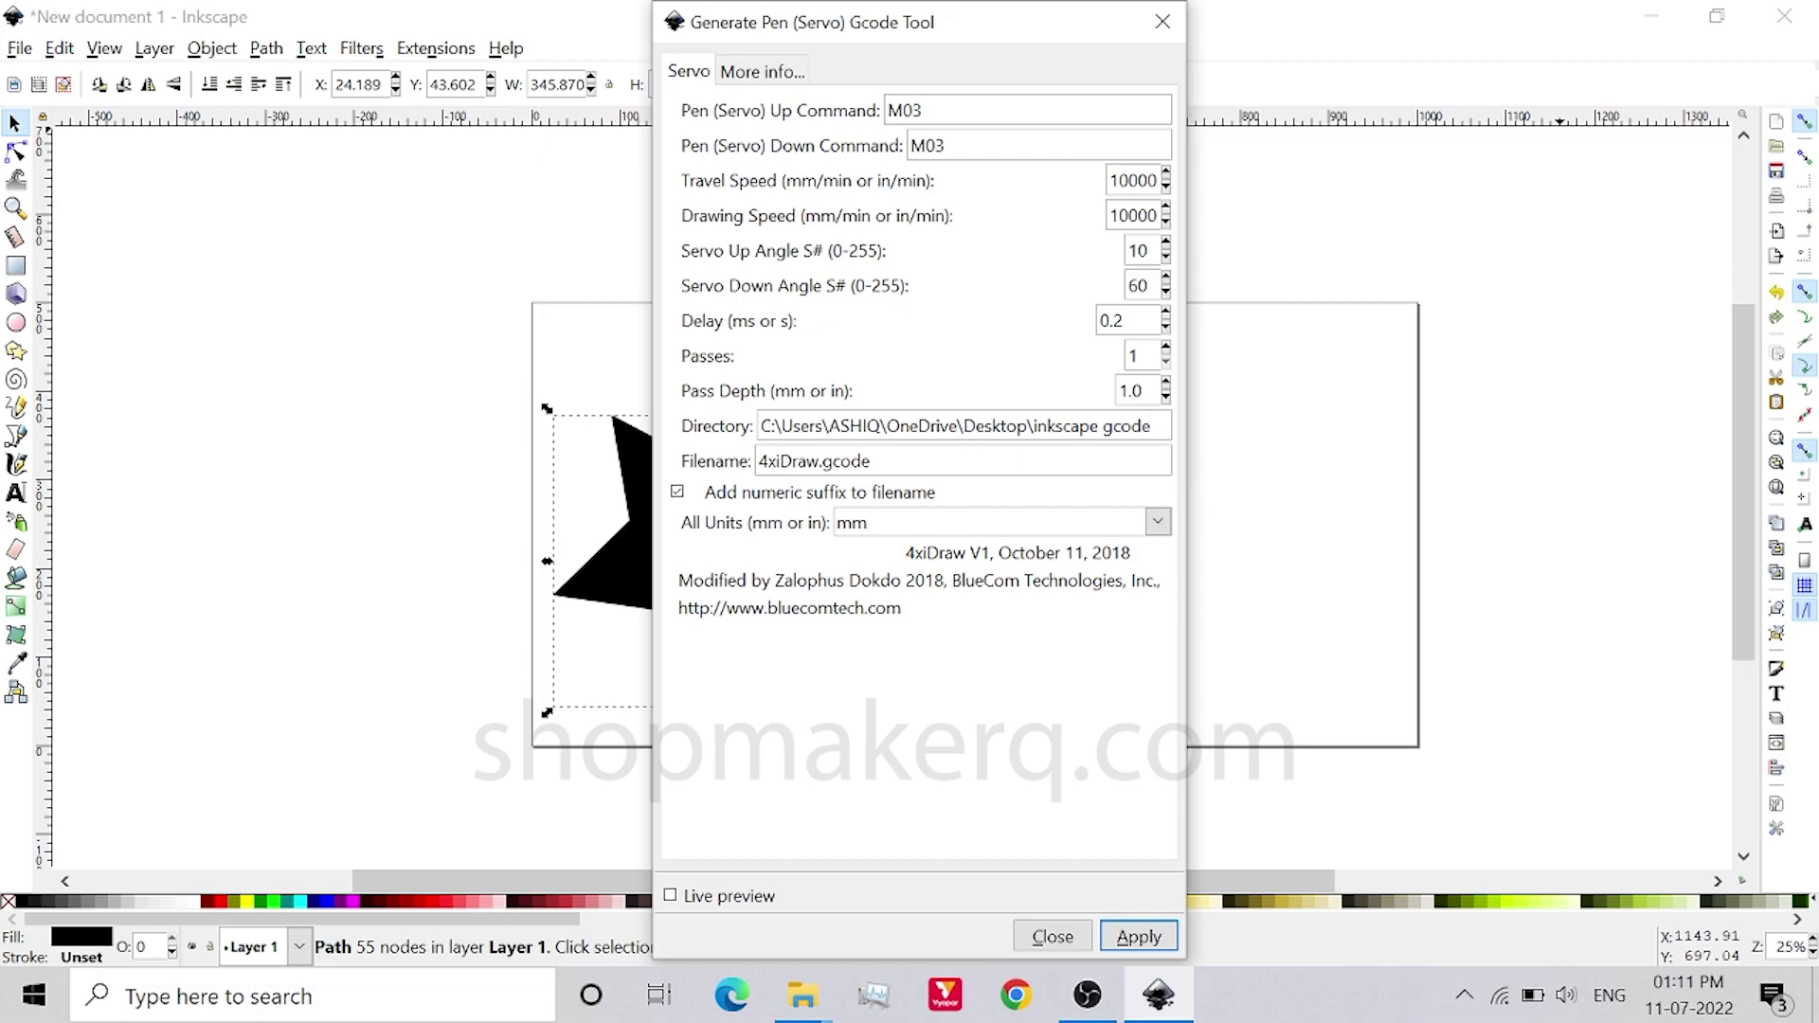
Name the output file star.gcode, keeping the extension, and generate the star's G-code.
{"action": "left_click_drag", "start_coordinate": [818, 461], "coordinate": [693, 462]}
{"action": "type", "text": "star"}
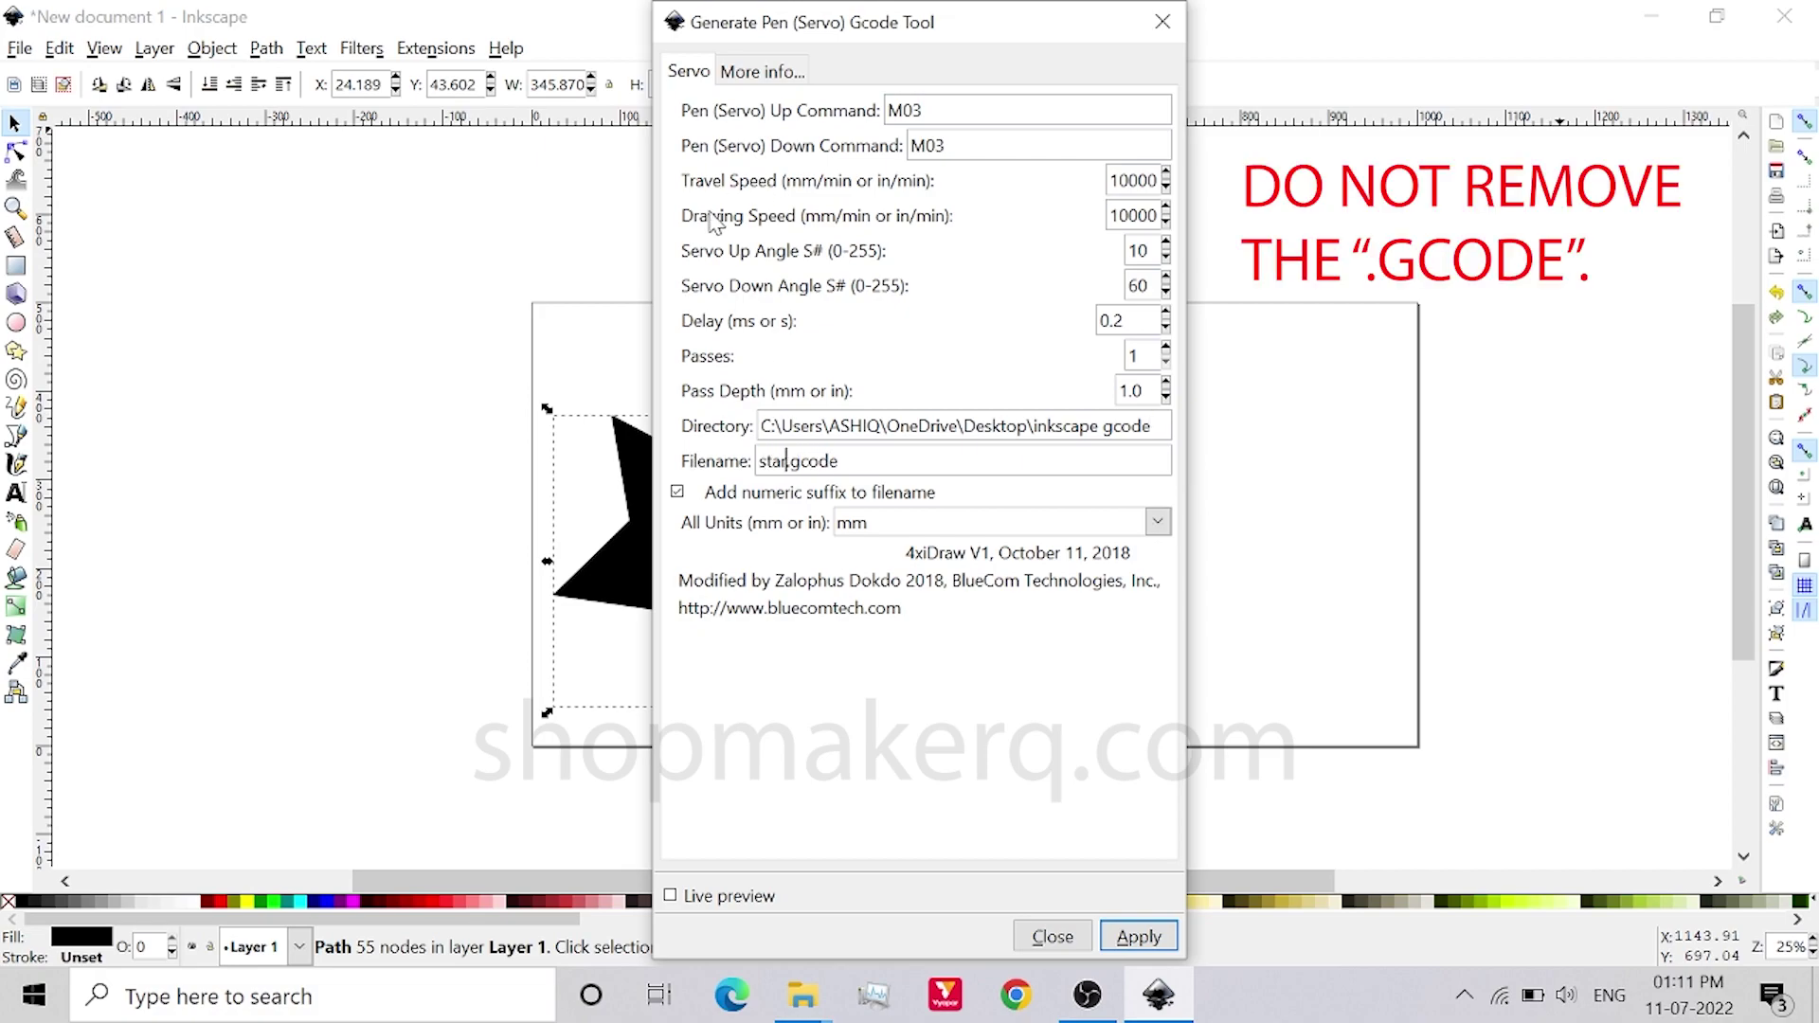
{"action": "left_click", "coordinate": [1132, 936]}
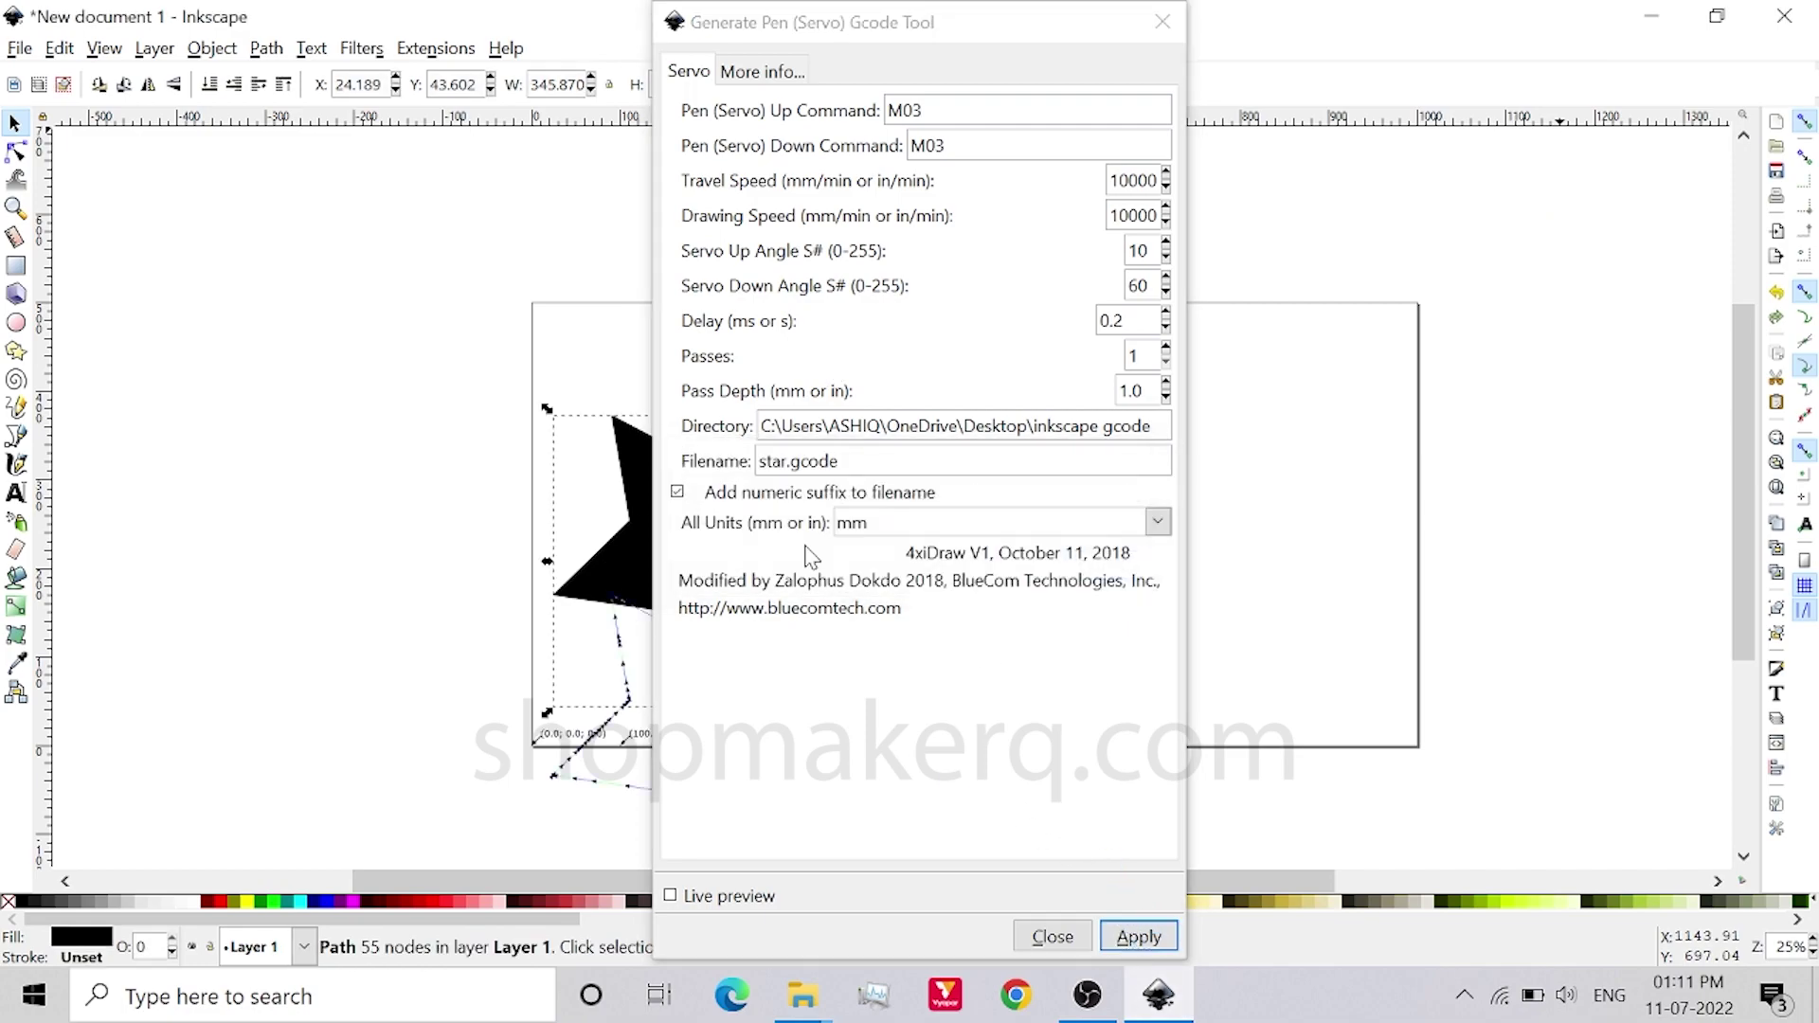
Check the "inkscape gcode" folder on the desktop for the generated G-code file.
{"action": "key", "text": "super+d"}
{"action": "double_click", "coordinate": [256, 43]}
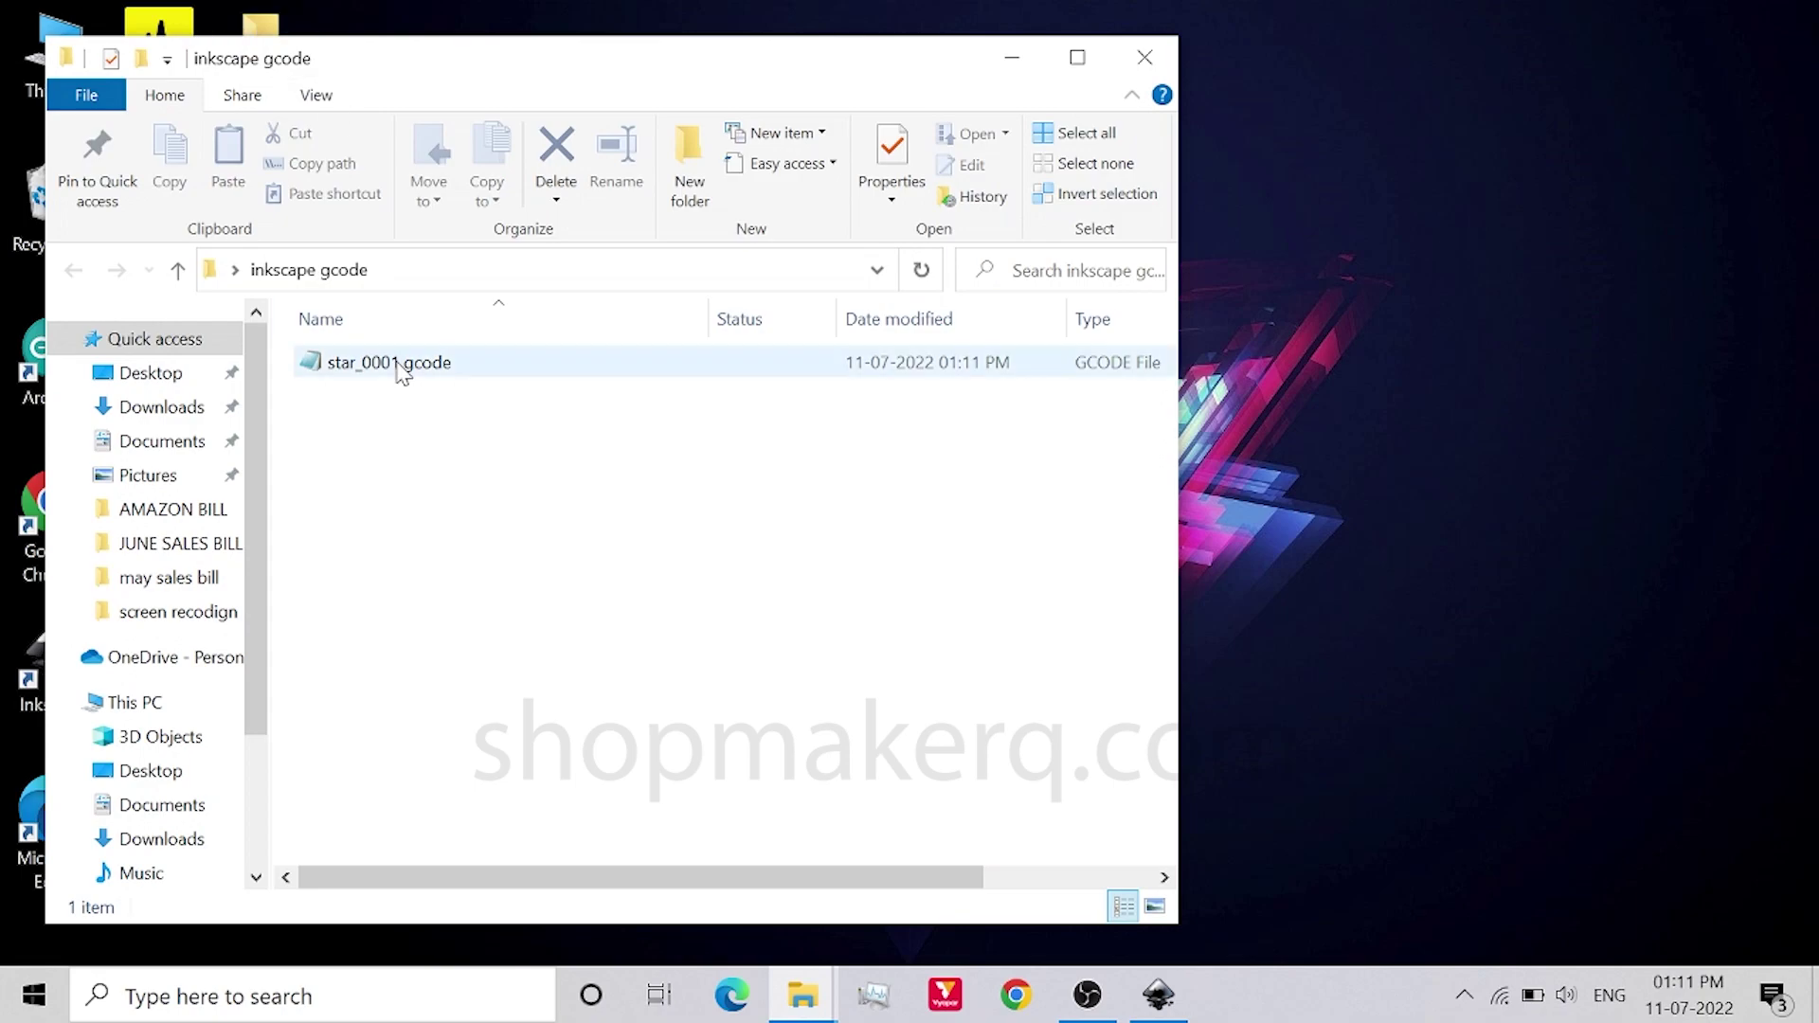
{"action": "left_click", "coordinate": [1011, 57]}
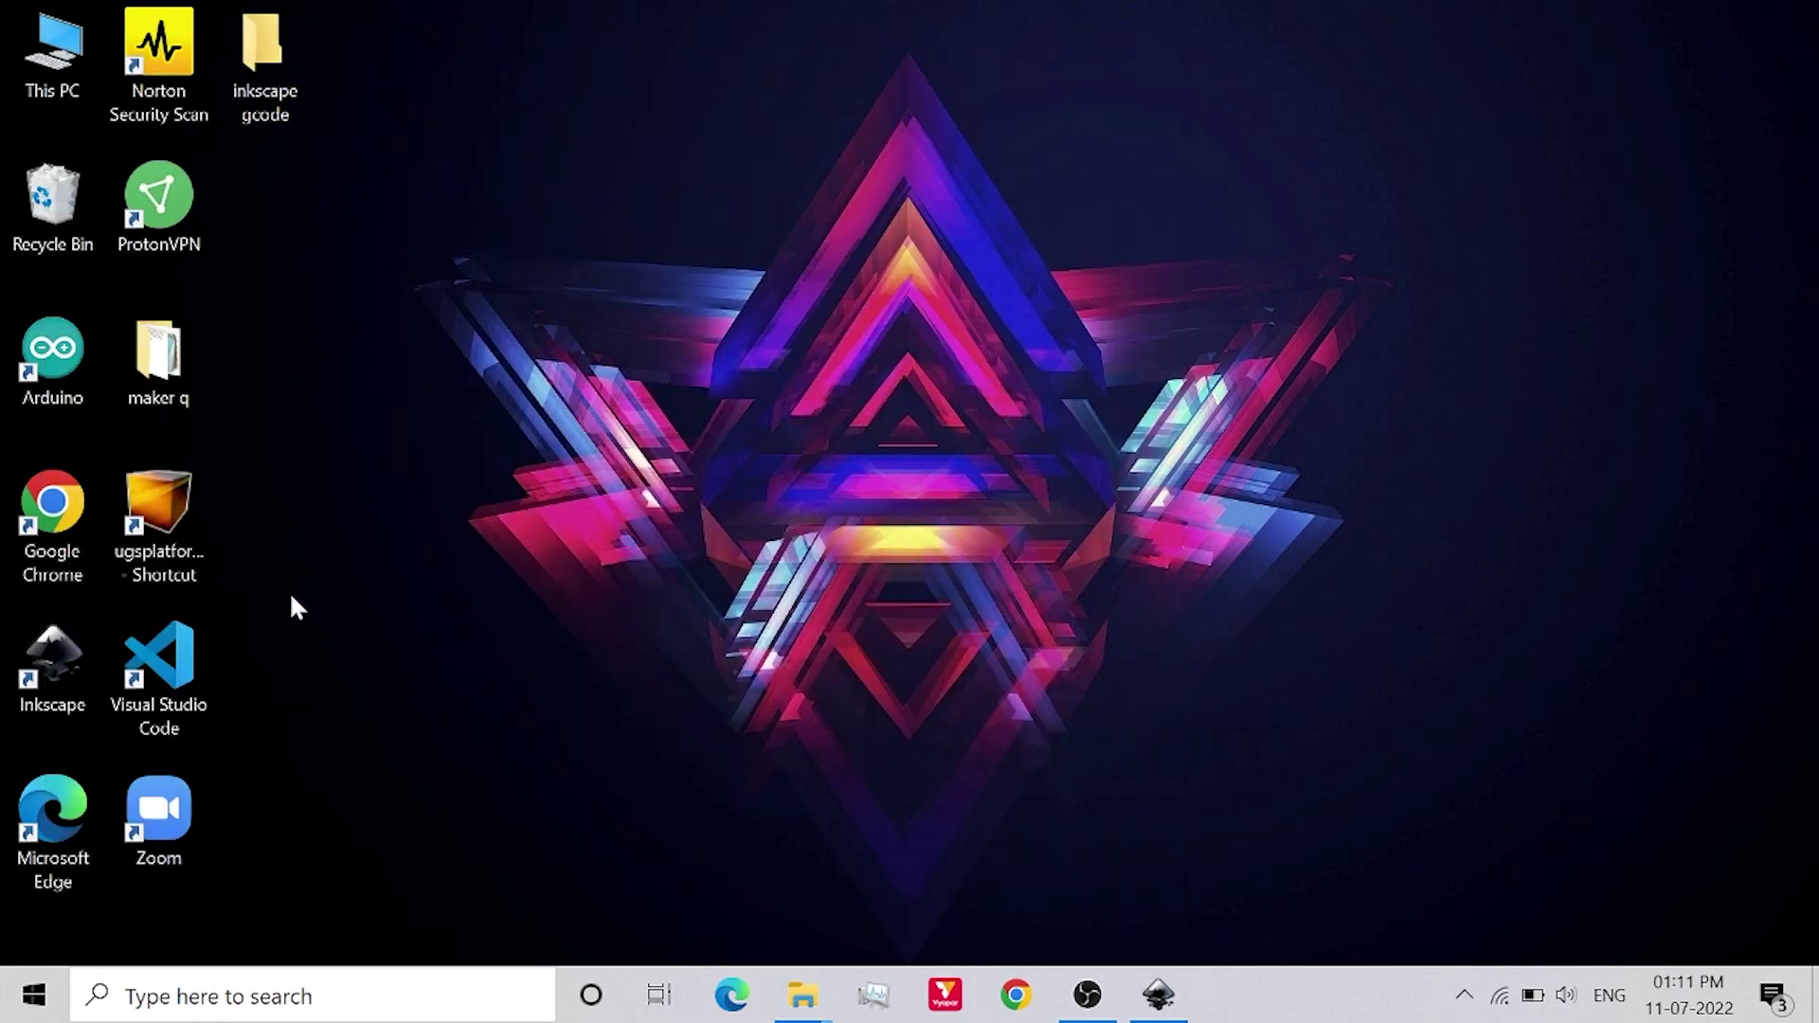
Launch Universal Gcode Platform and open star_0001.gcode from the "inkscape gcode" folder.
{"action": "double_click", "coordinate": [190, 477]}
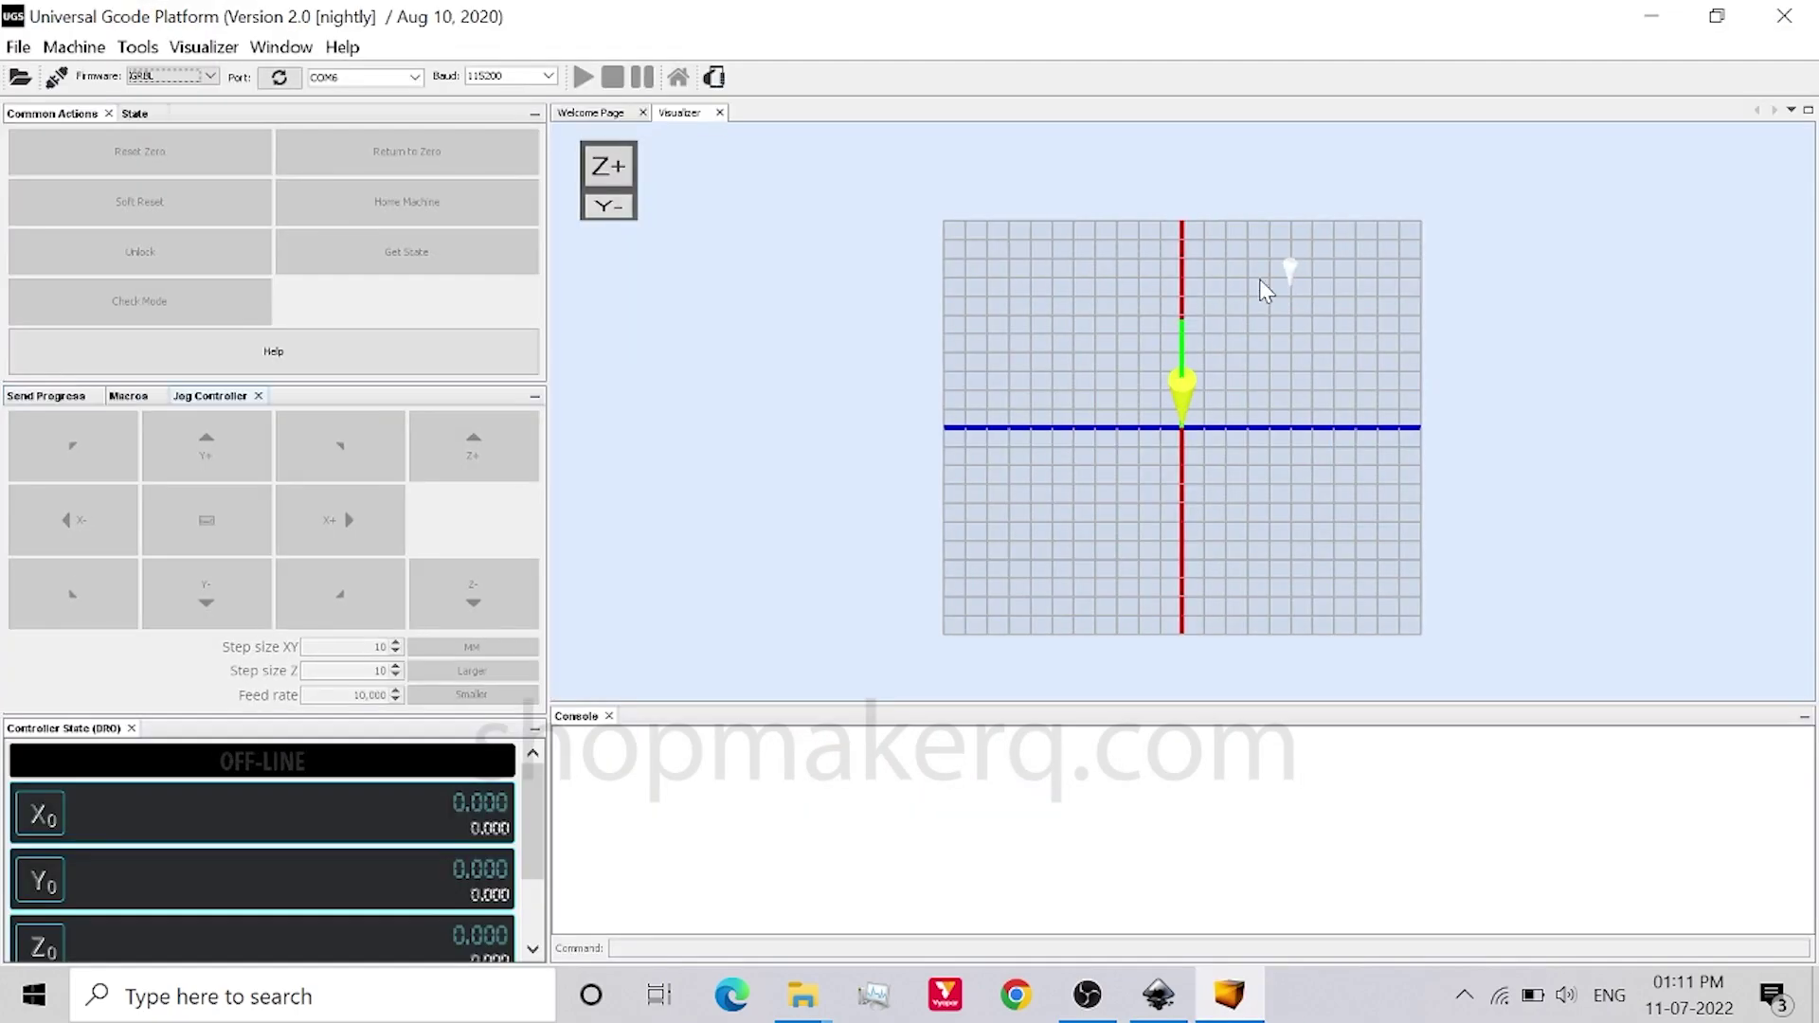
{"action": "left_click", "coordinate": [20, 77]}
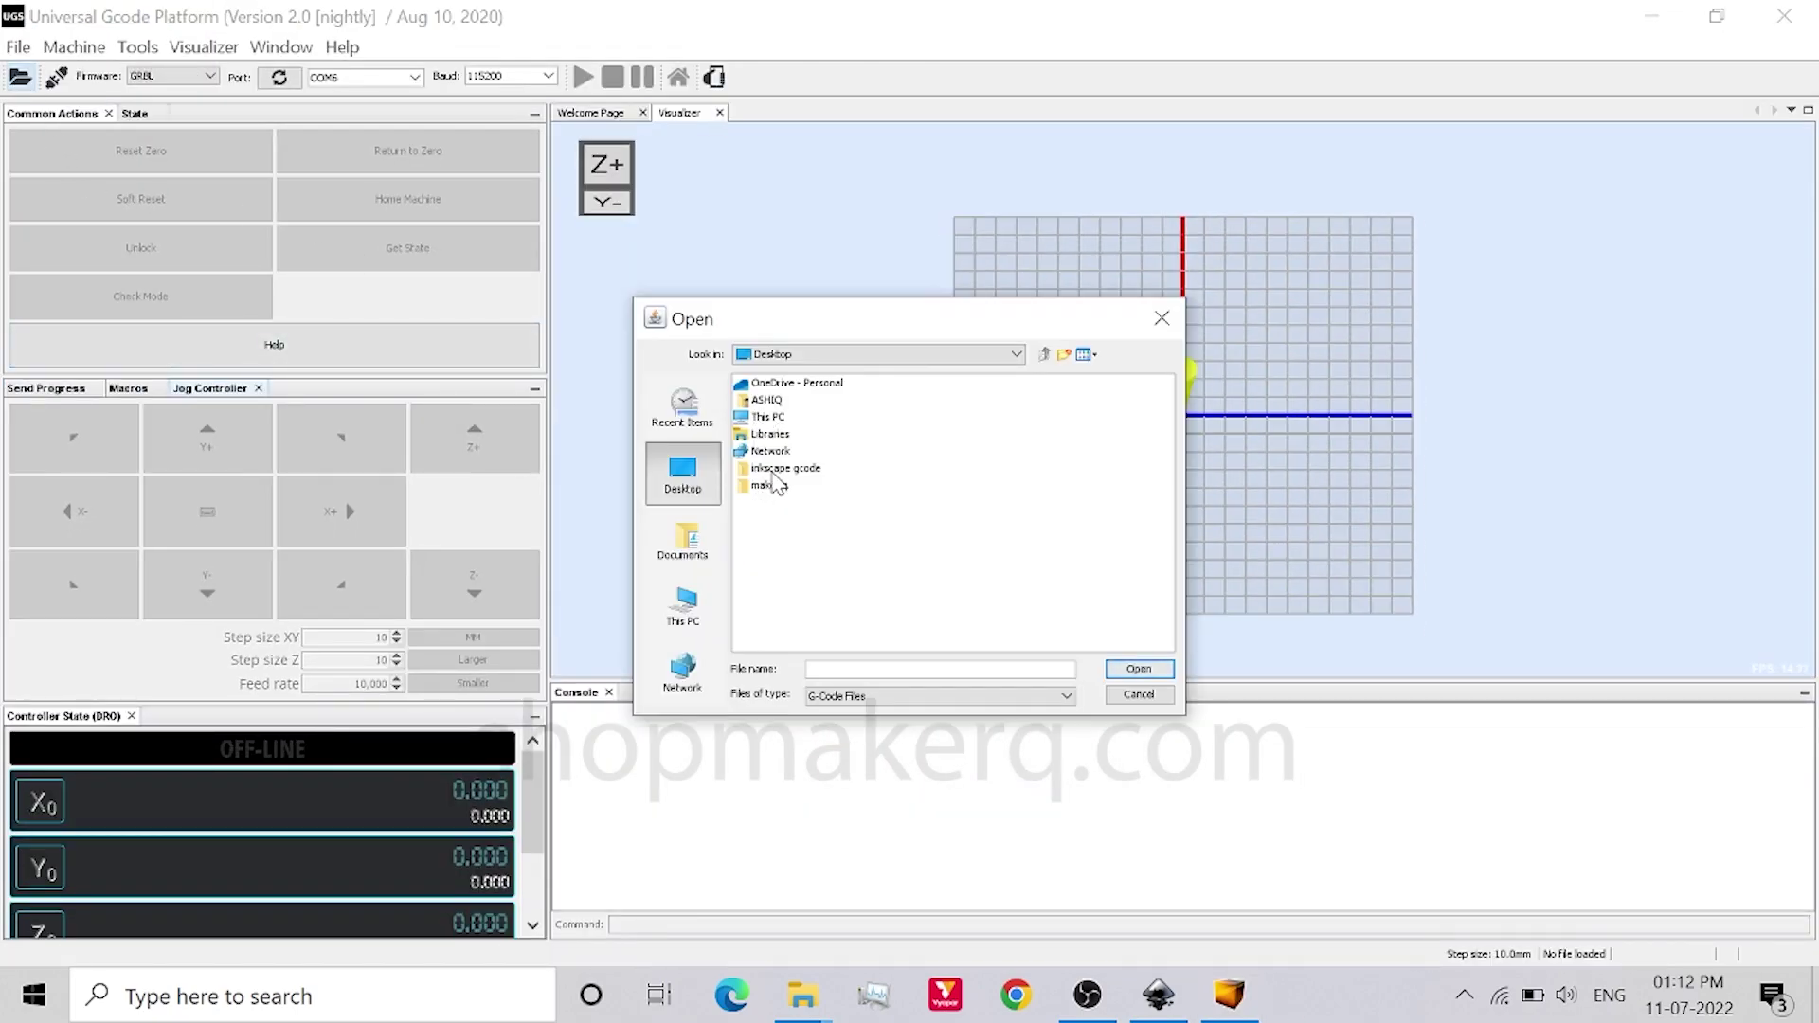
{"action": "double_click", "coordinate": [779, 468]}
{"action": "left_click", "coordinate": [778, 383]}
{"action": "left_click", "coordinate": [1138, 668]}
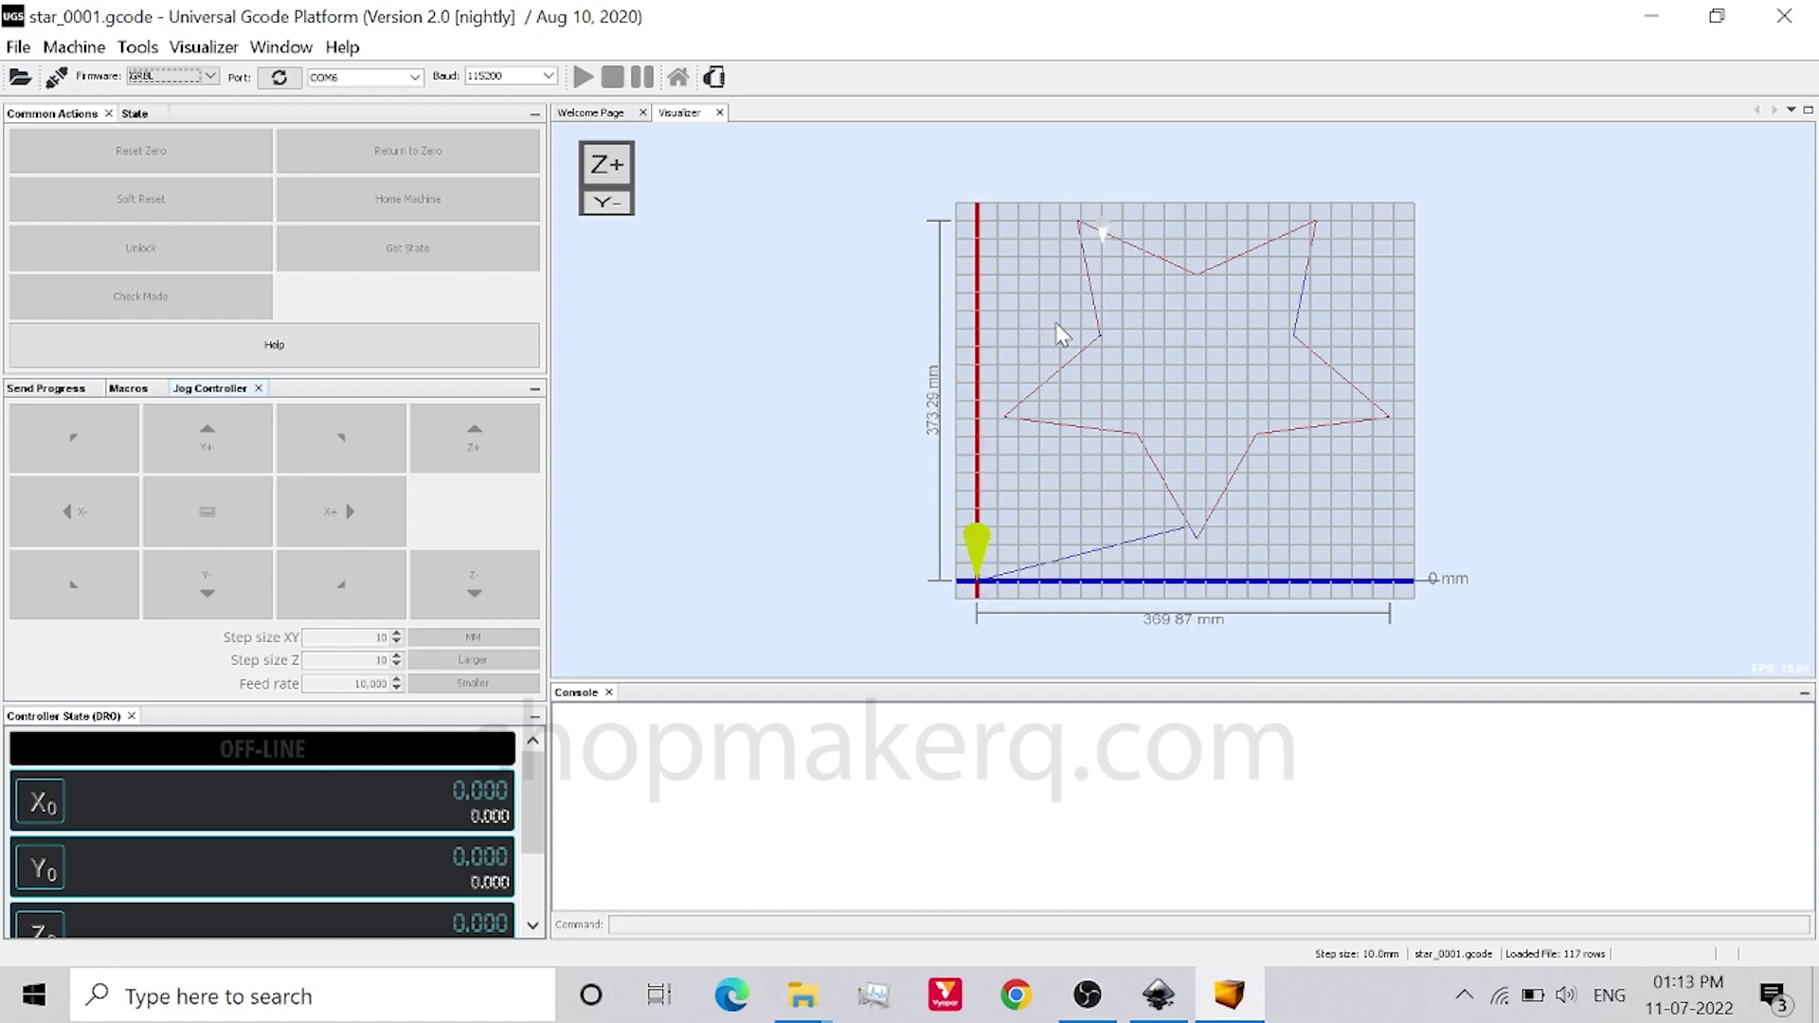
Switch back to Inkscape, close the Gcode tool dialog and undo the toolpath drawn on the page.
{"action": "left_click", "coordinate": [1155, 992]}
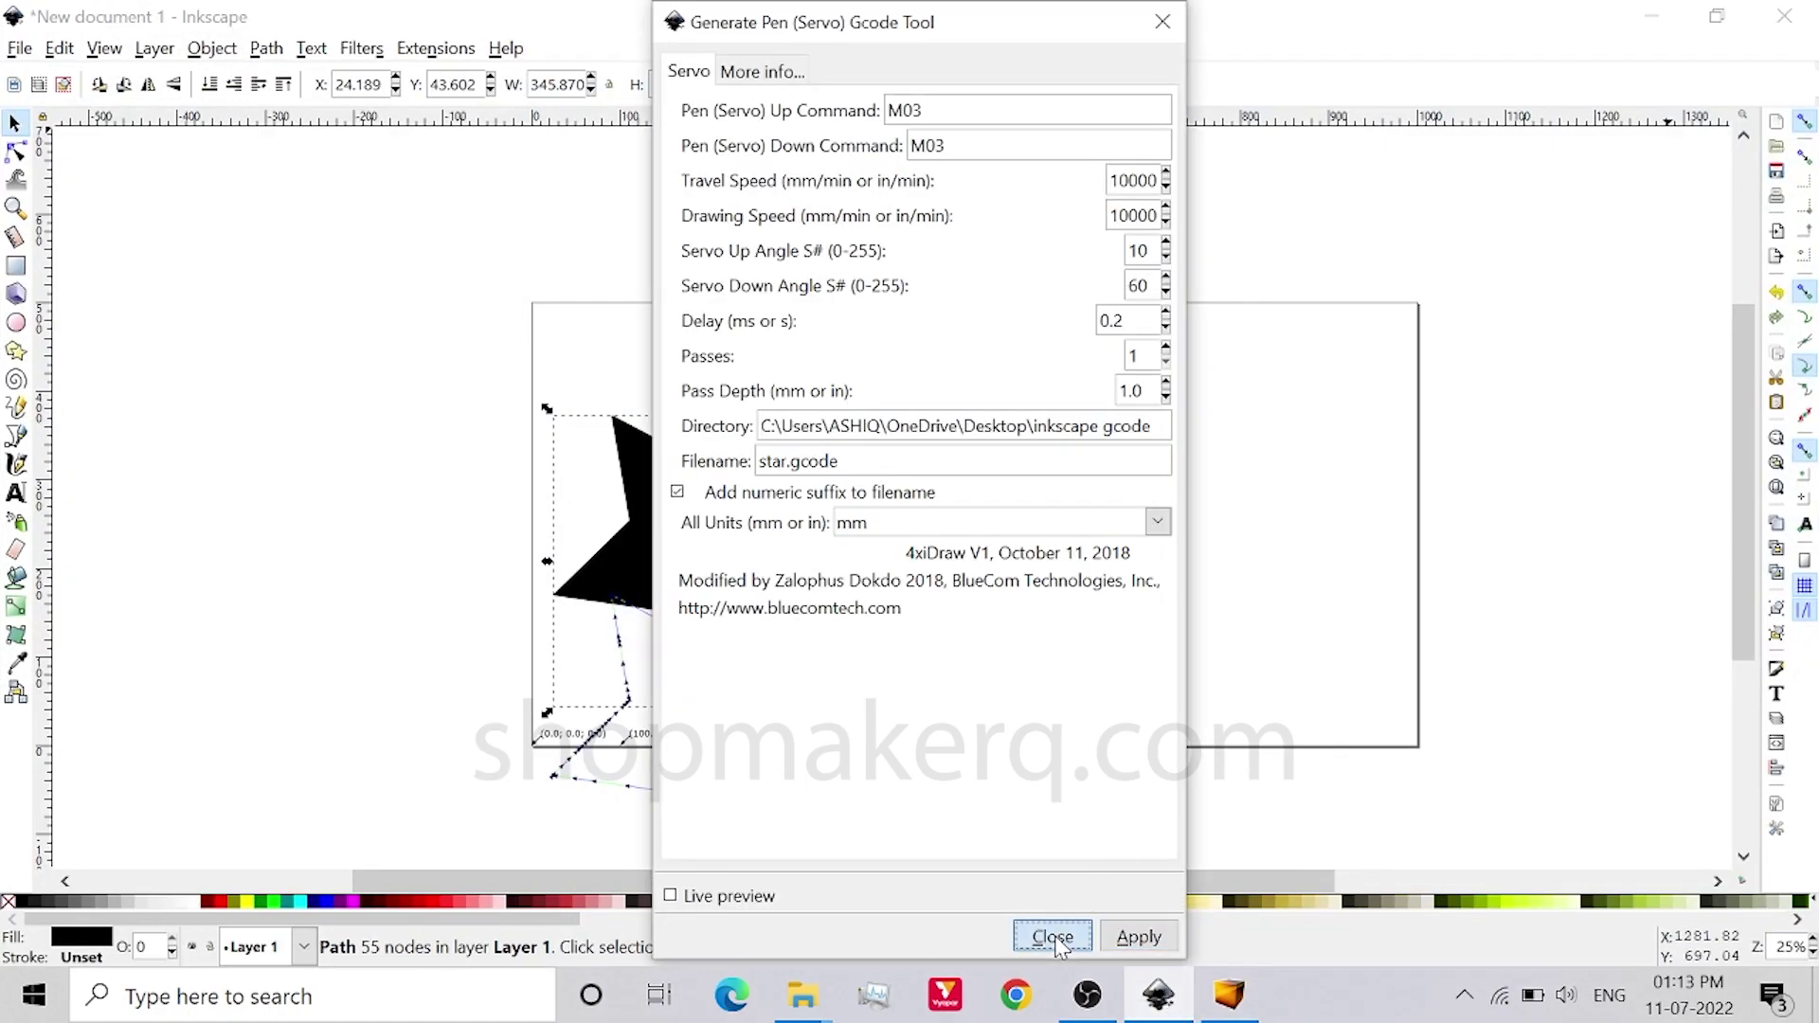
{"action": "left_click", "coordinate": [1048, 934]}
{"action": "key", "text": "ctrl+z"}
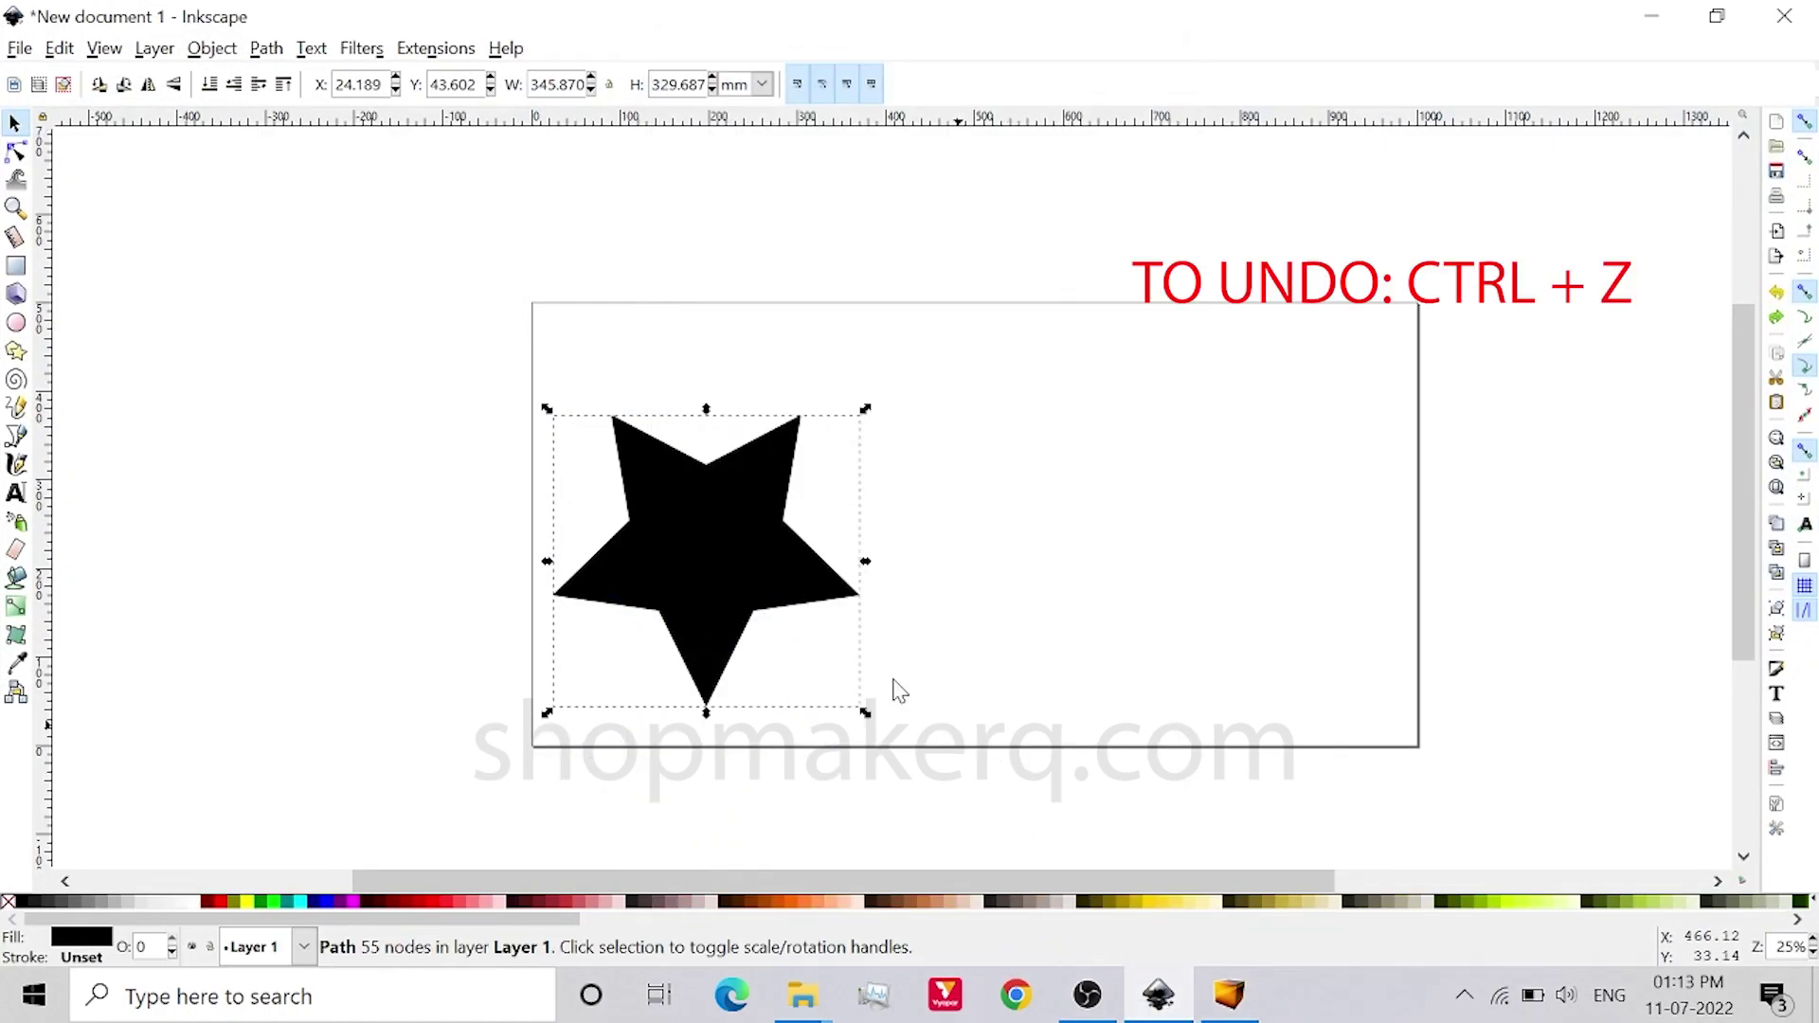
Draw a thin vertical rectangle up from the star and a horizontal one about 113.8 by 0.76 mm from it to the page's left edge.
{"action": "left_click", "coordinate": [478, 471]}
{"action": "scroll", "coordinate": [673, 483], "scroll_direction": "up", "scroll_amount": 1, "text": "ctrl"}
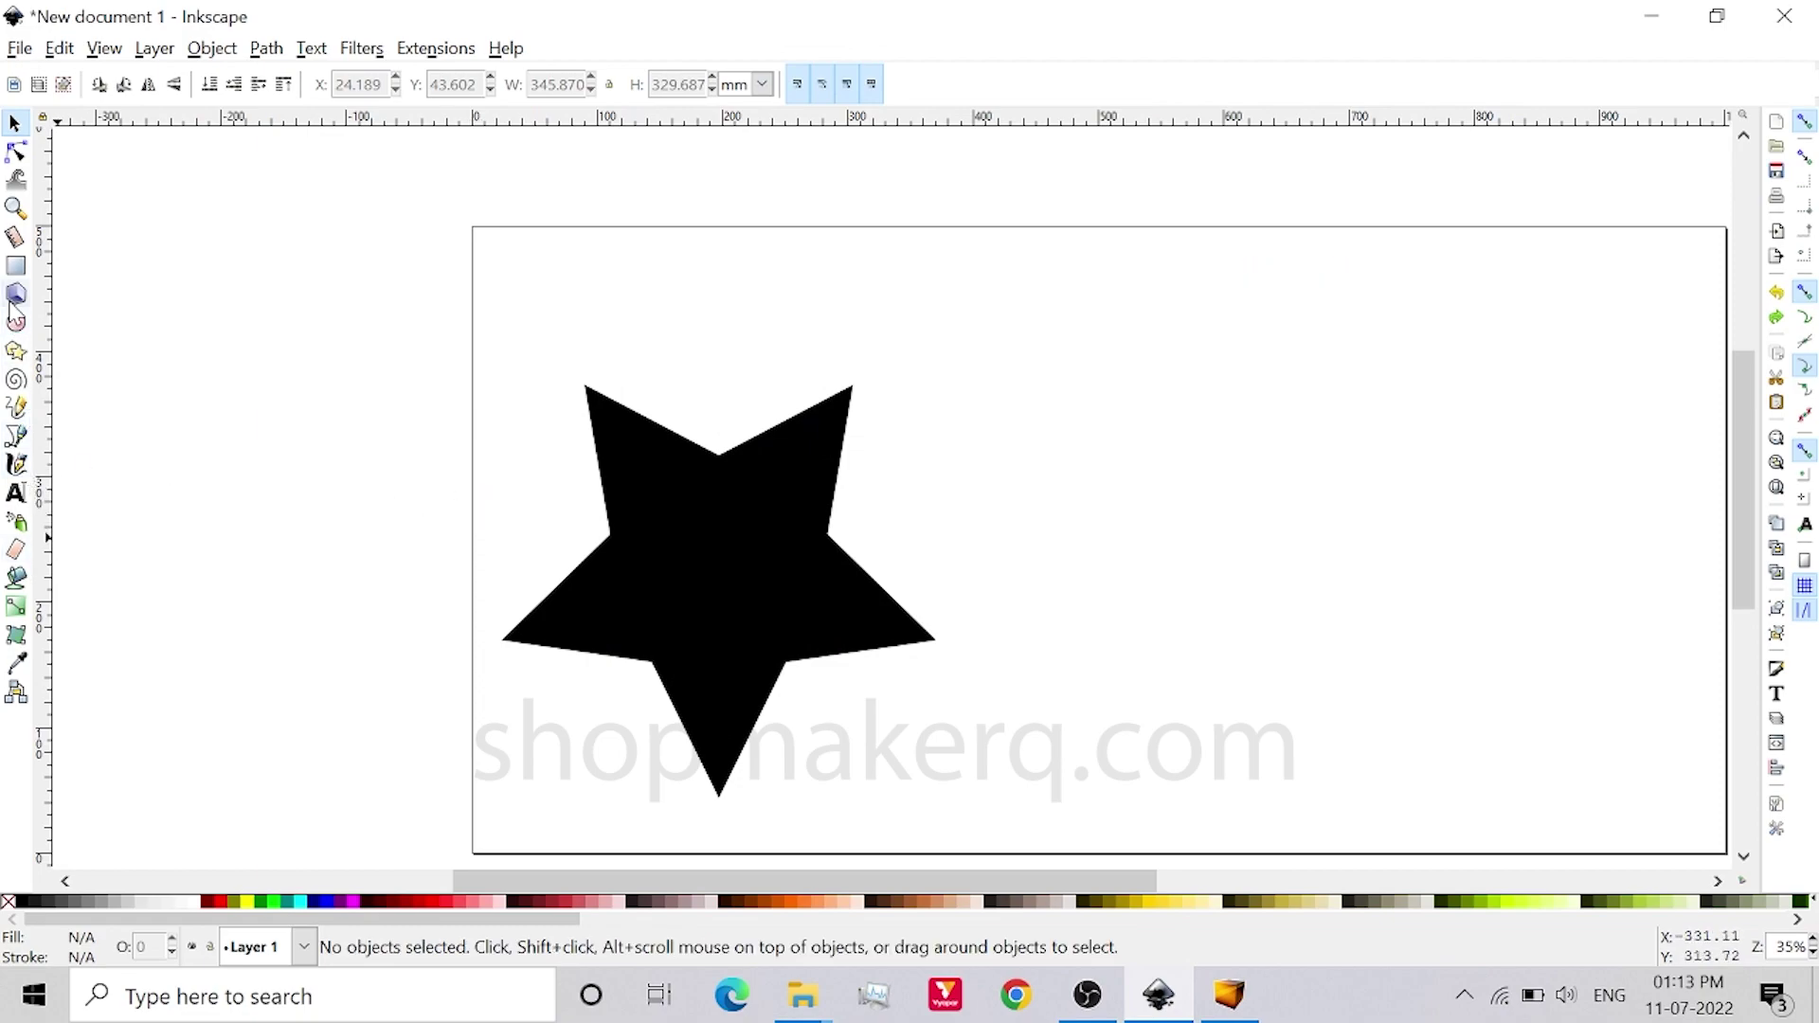
{"action": "left_click", "coordinate": [15, 268]}
{"action": "key", "text": "plus"}
{"action": "key", "text": "plus"}
{"action": "left_click_drag", "start_coordinate": [607, 581], "coordinate": [346, 286]}
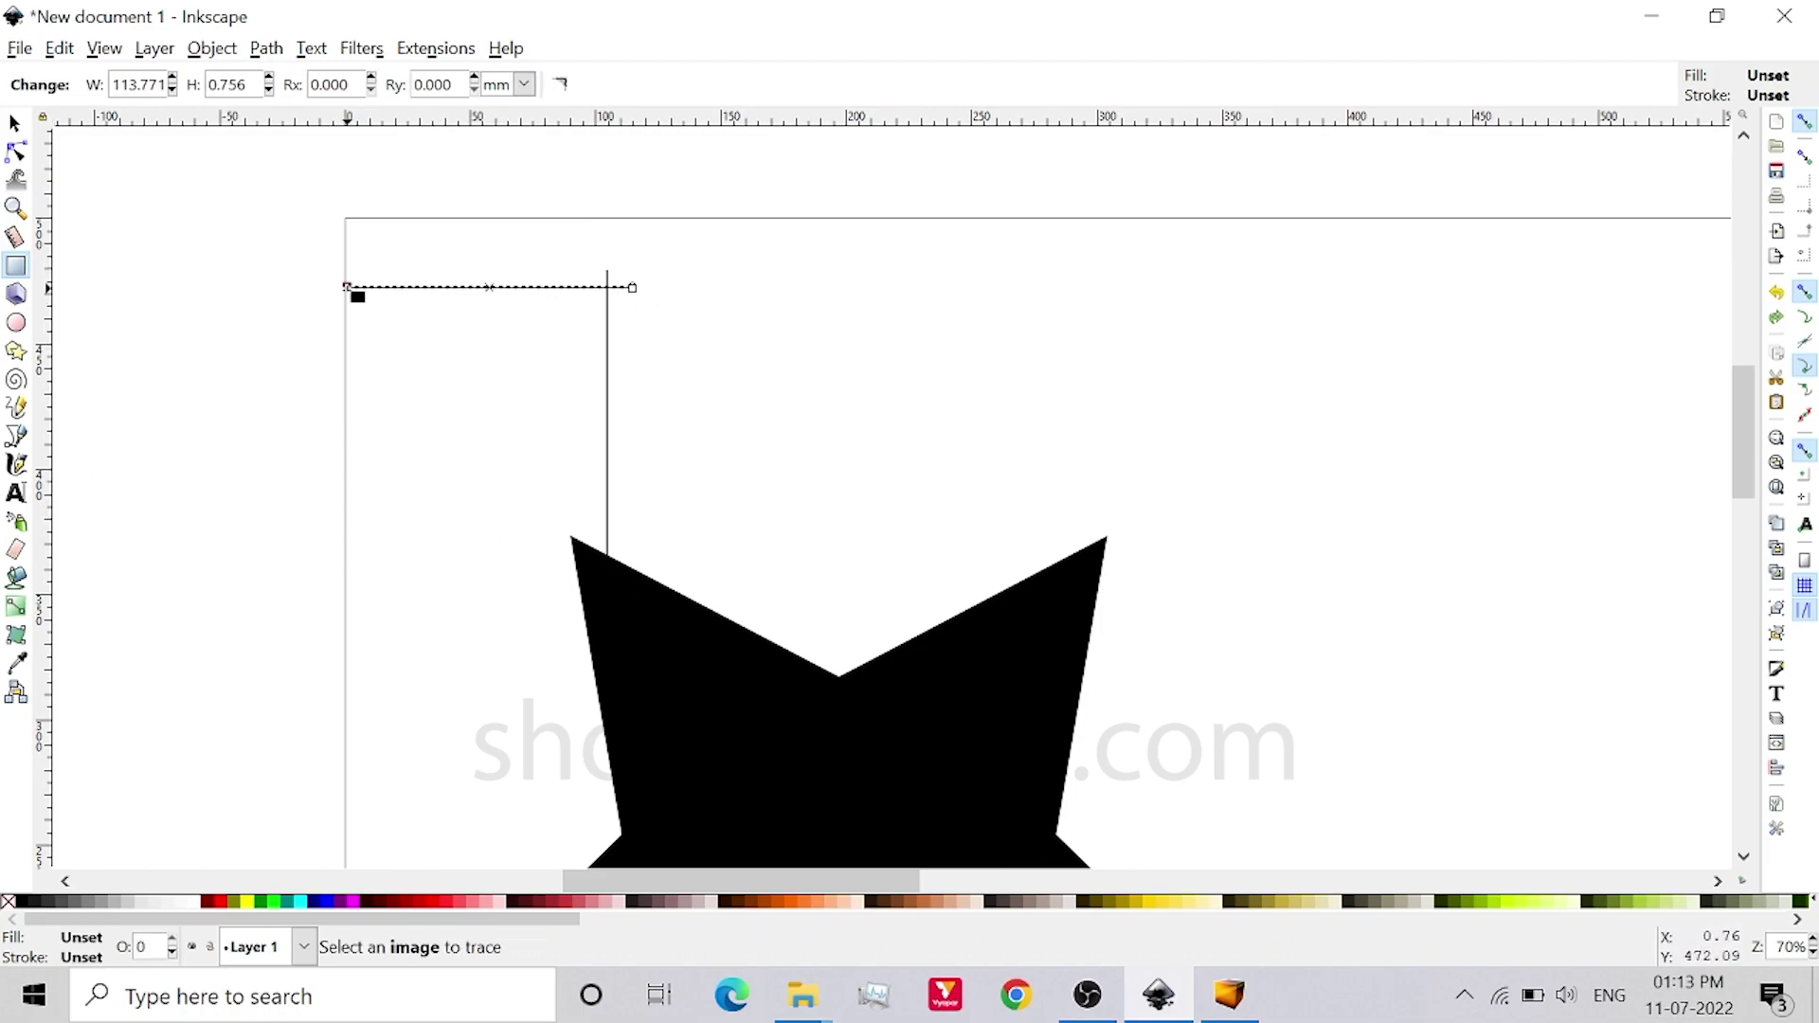
{"action": "key", "text": "Escape"}
{"action": "scroll", "coordinate": [189, 283], "scroll_direction": "down", "scroll_amount": 1, "text": "ctrl"}
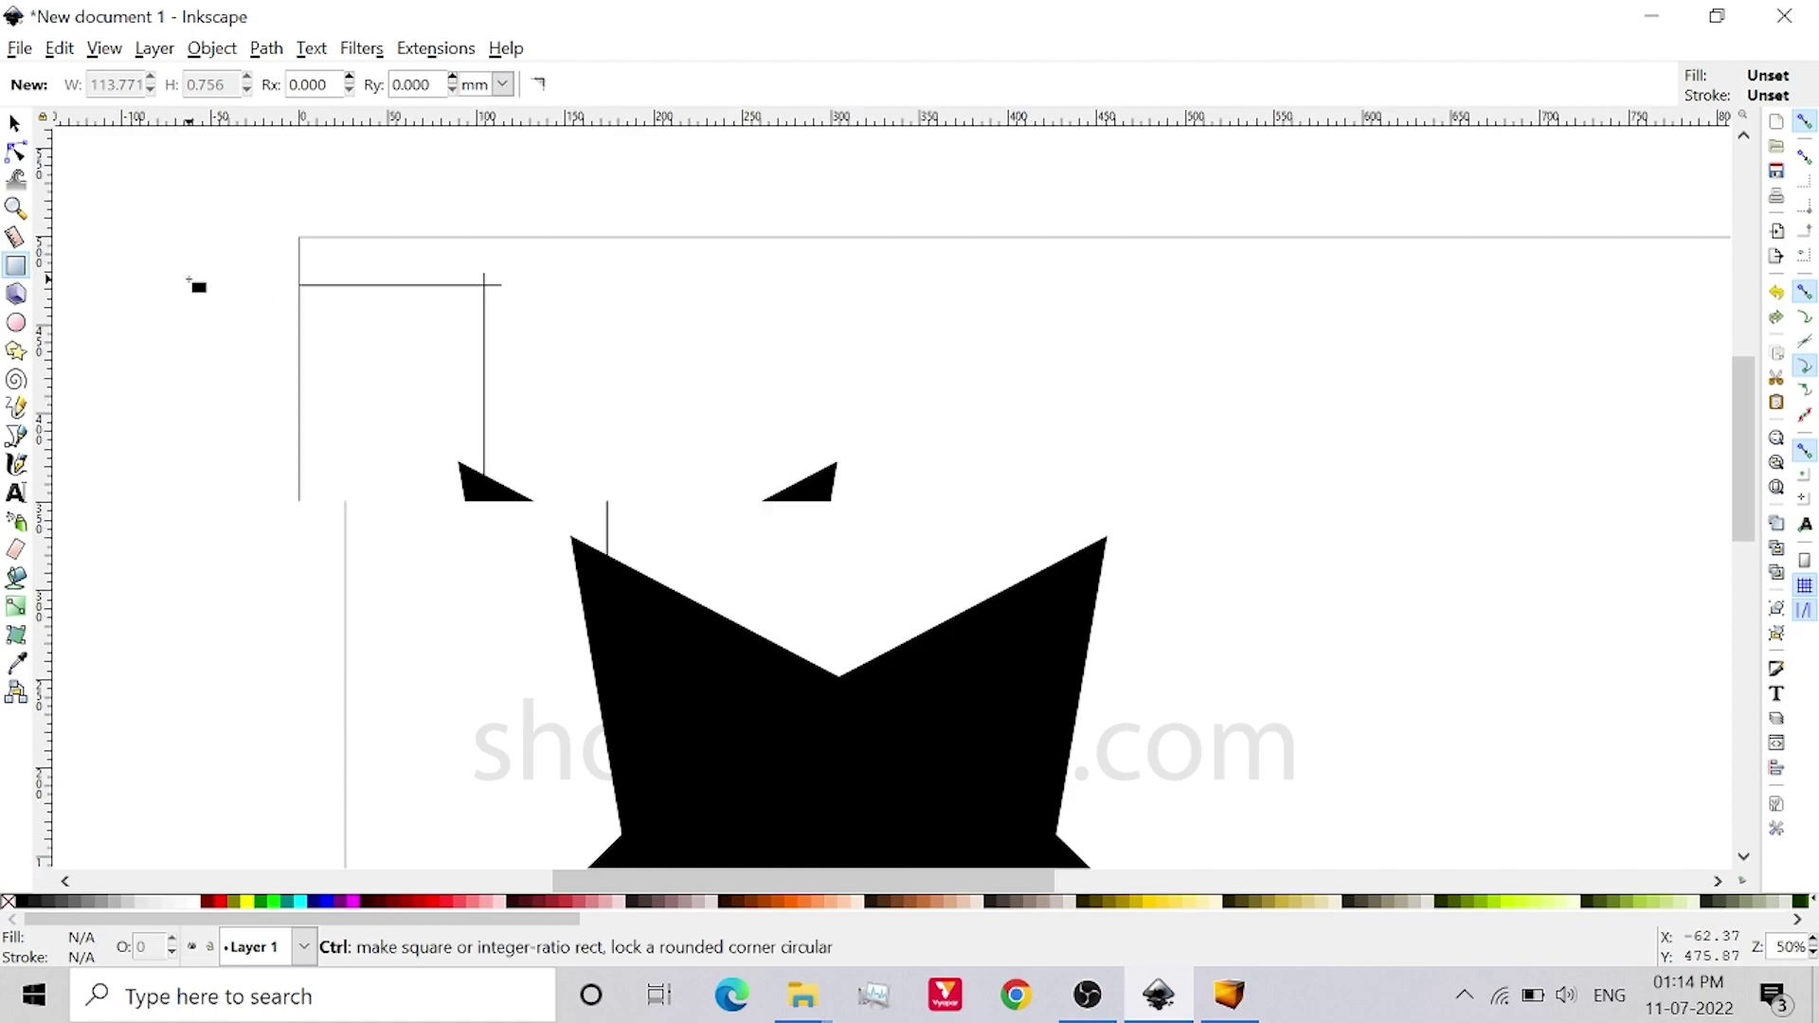
Select the star and both thin rectangles together and merge them into one path with Union.
{"action": "left_click", "coordinate": [17, 154]}
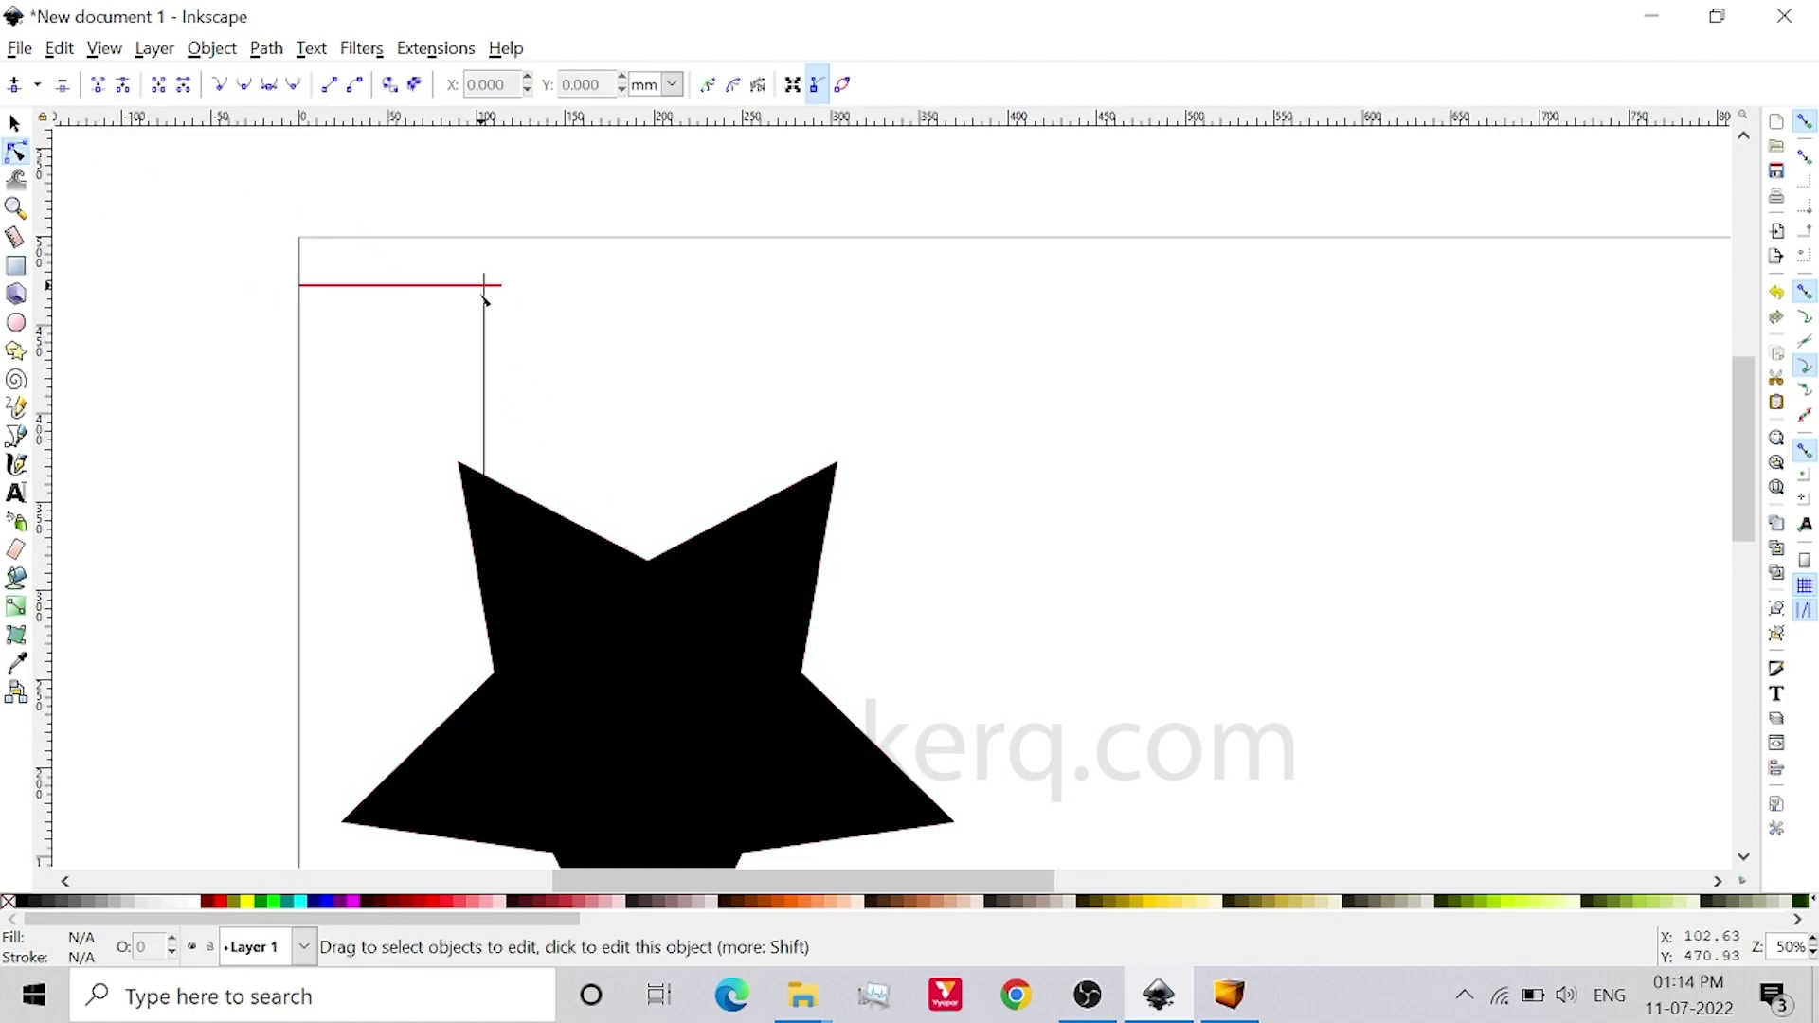
{"action": "scroll", "coordinate": [446, 357], "scroll_direction": "down", "scroll_amount": 1, "text": "ctrl"}
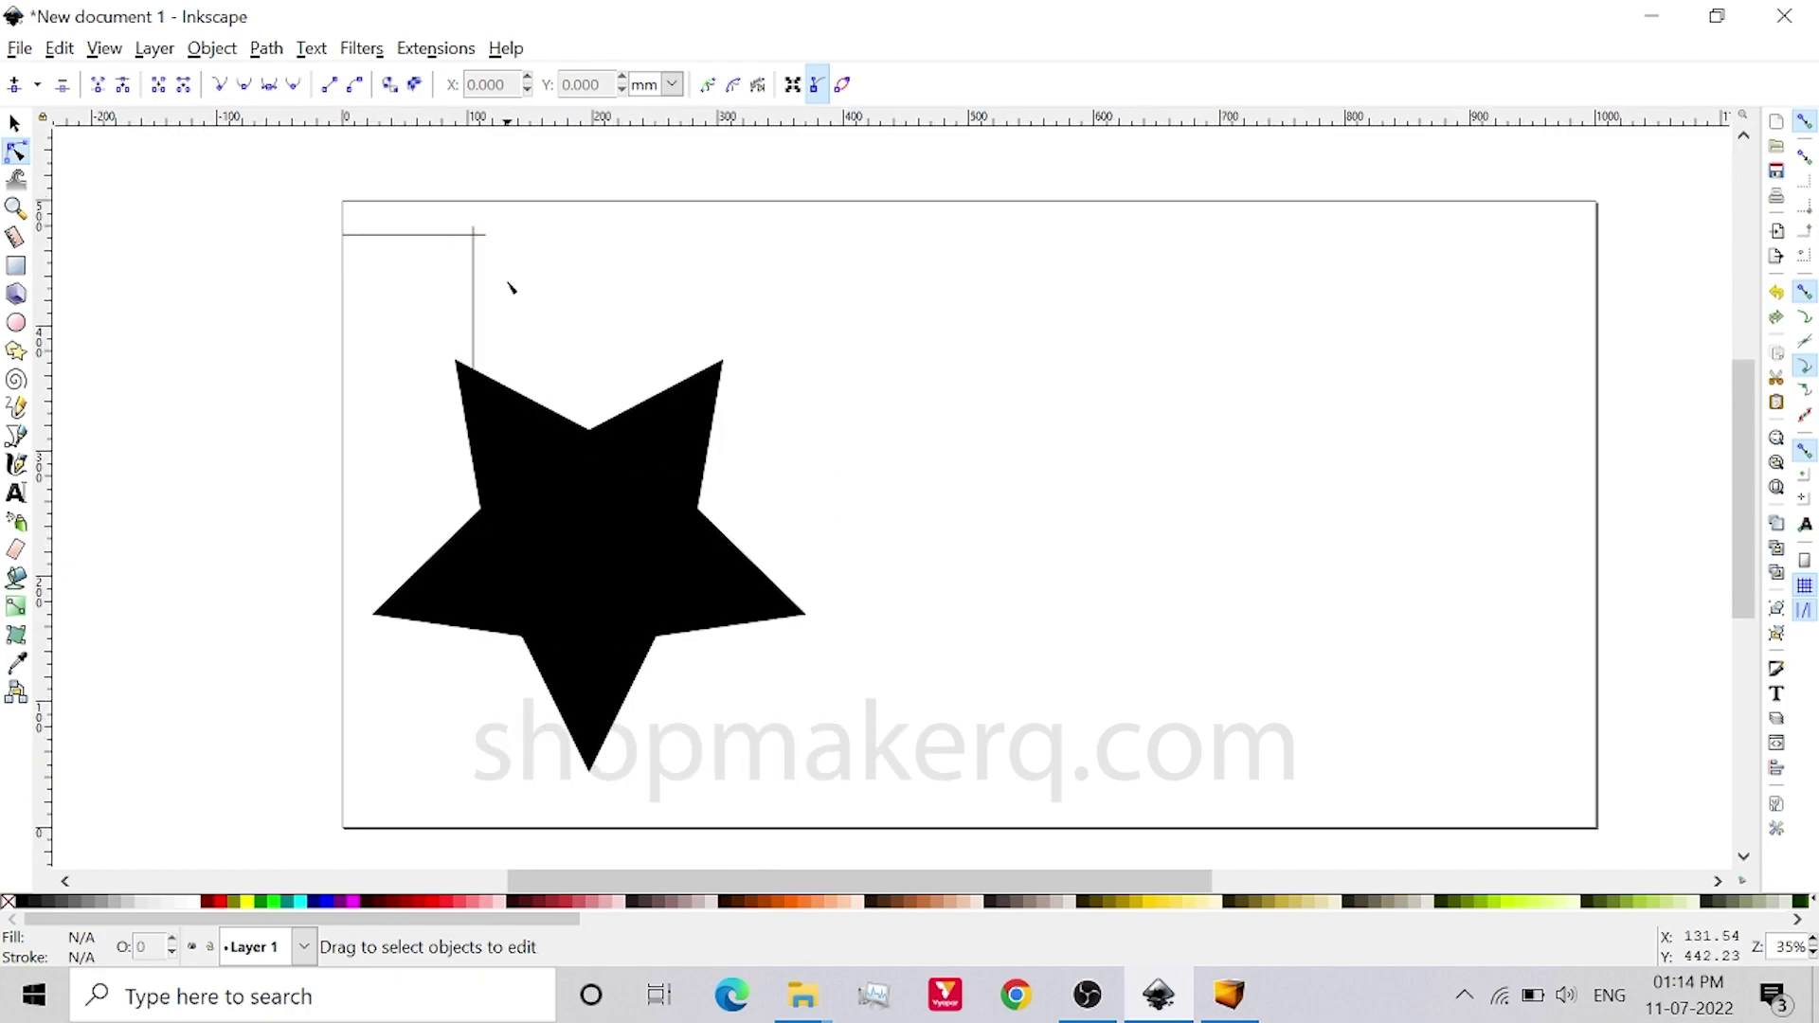
{"action": "left_click_drag", "start_coordinate": [197, 172], "coordinate": [1010, 822]}
{"action": "left_click", "coordinate": [265, 49]}
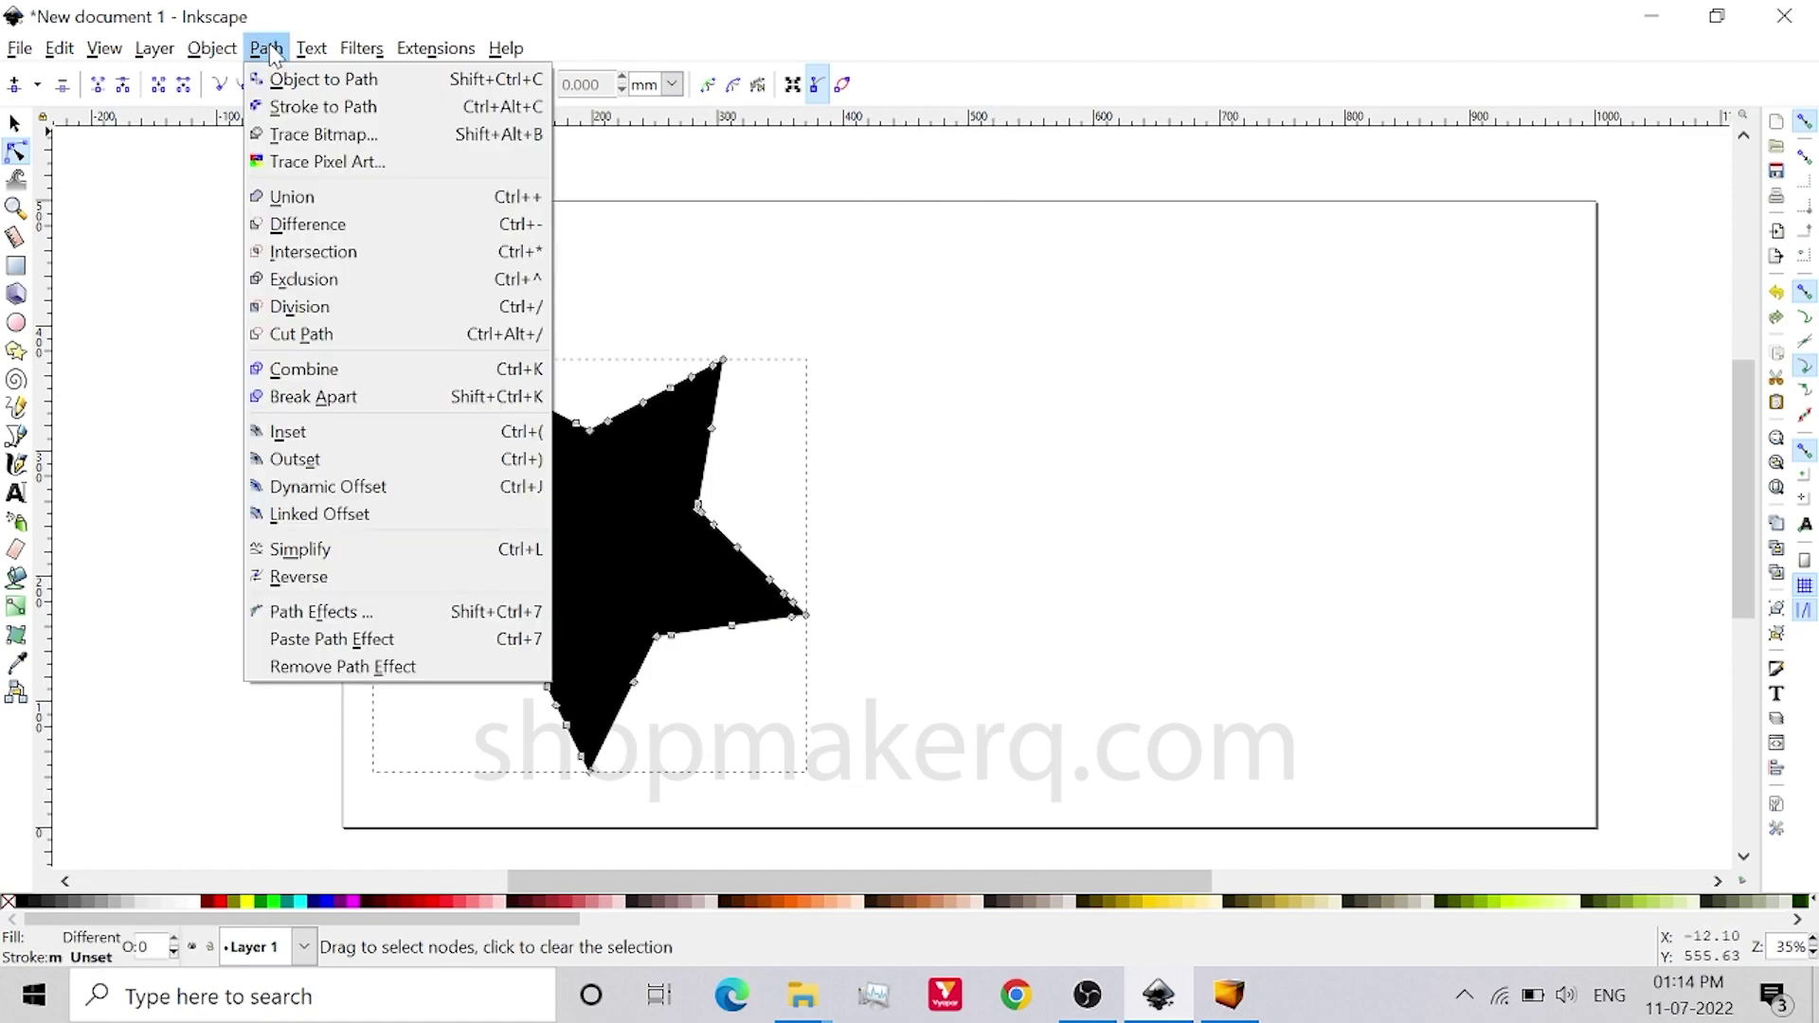
{"action": "left_click", "coordinate": [302, 196]}
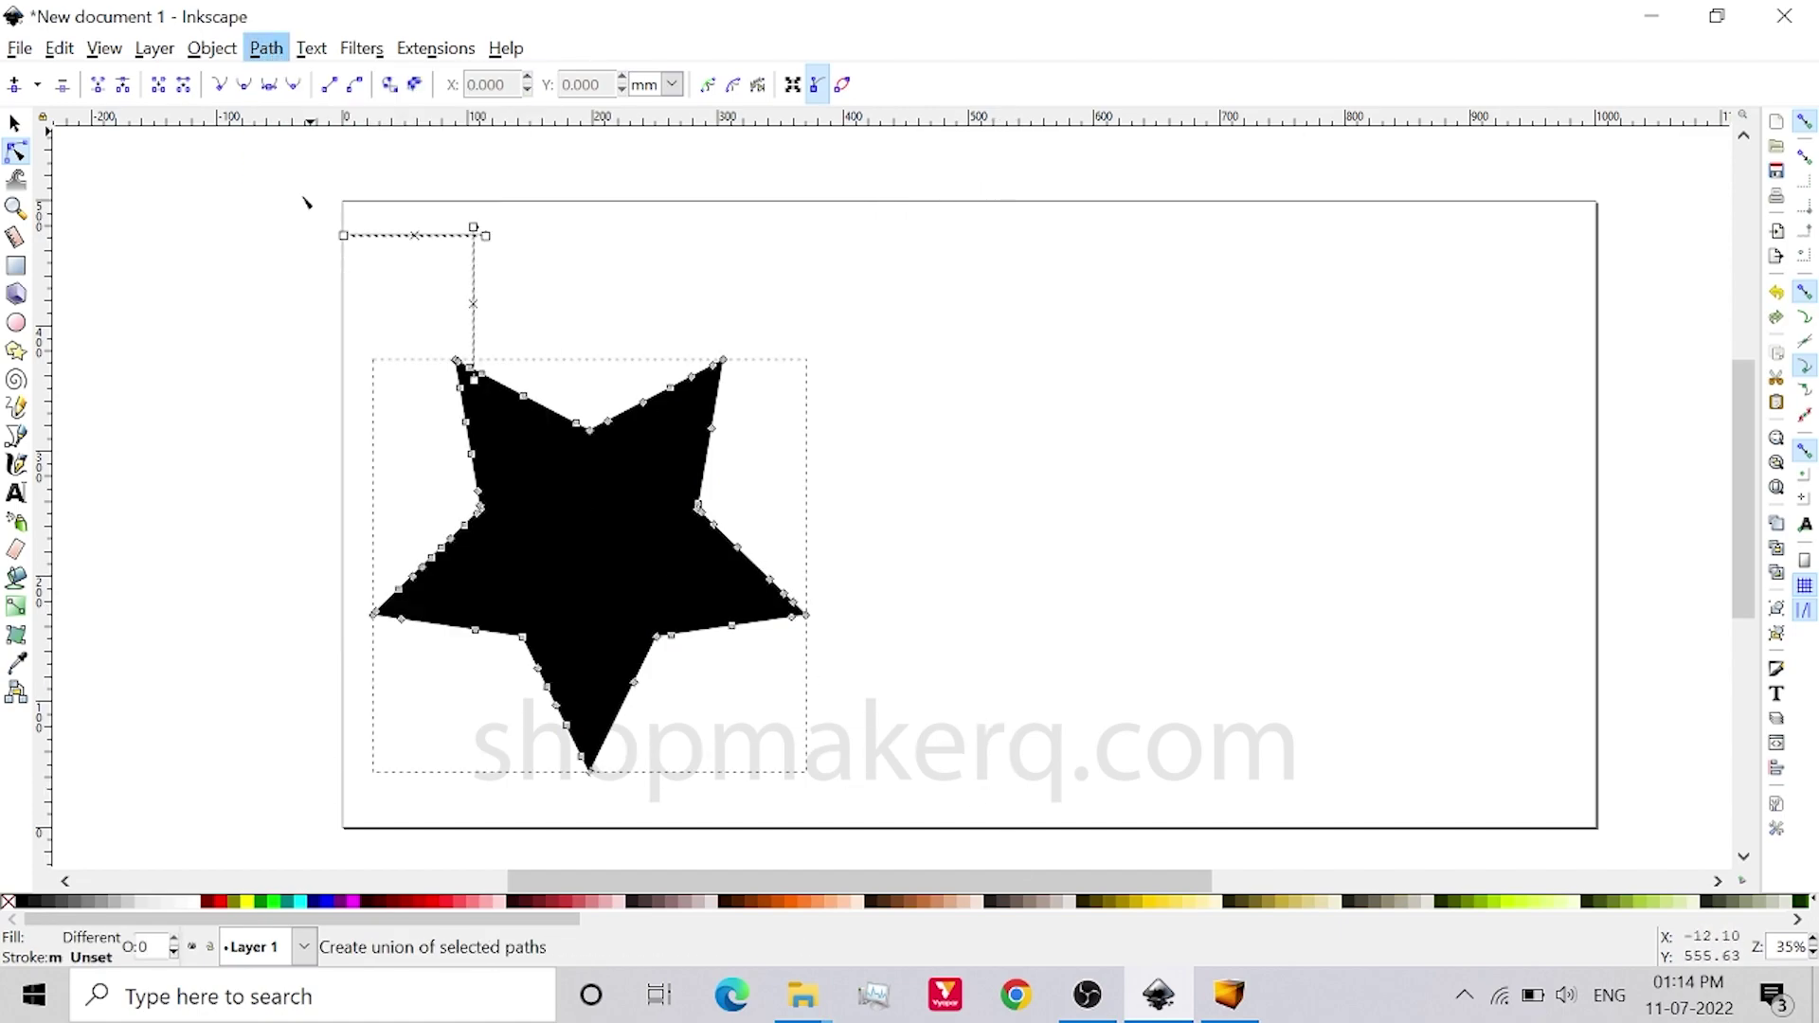
{"action": "left_click", "coordinate": [237, 284]}
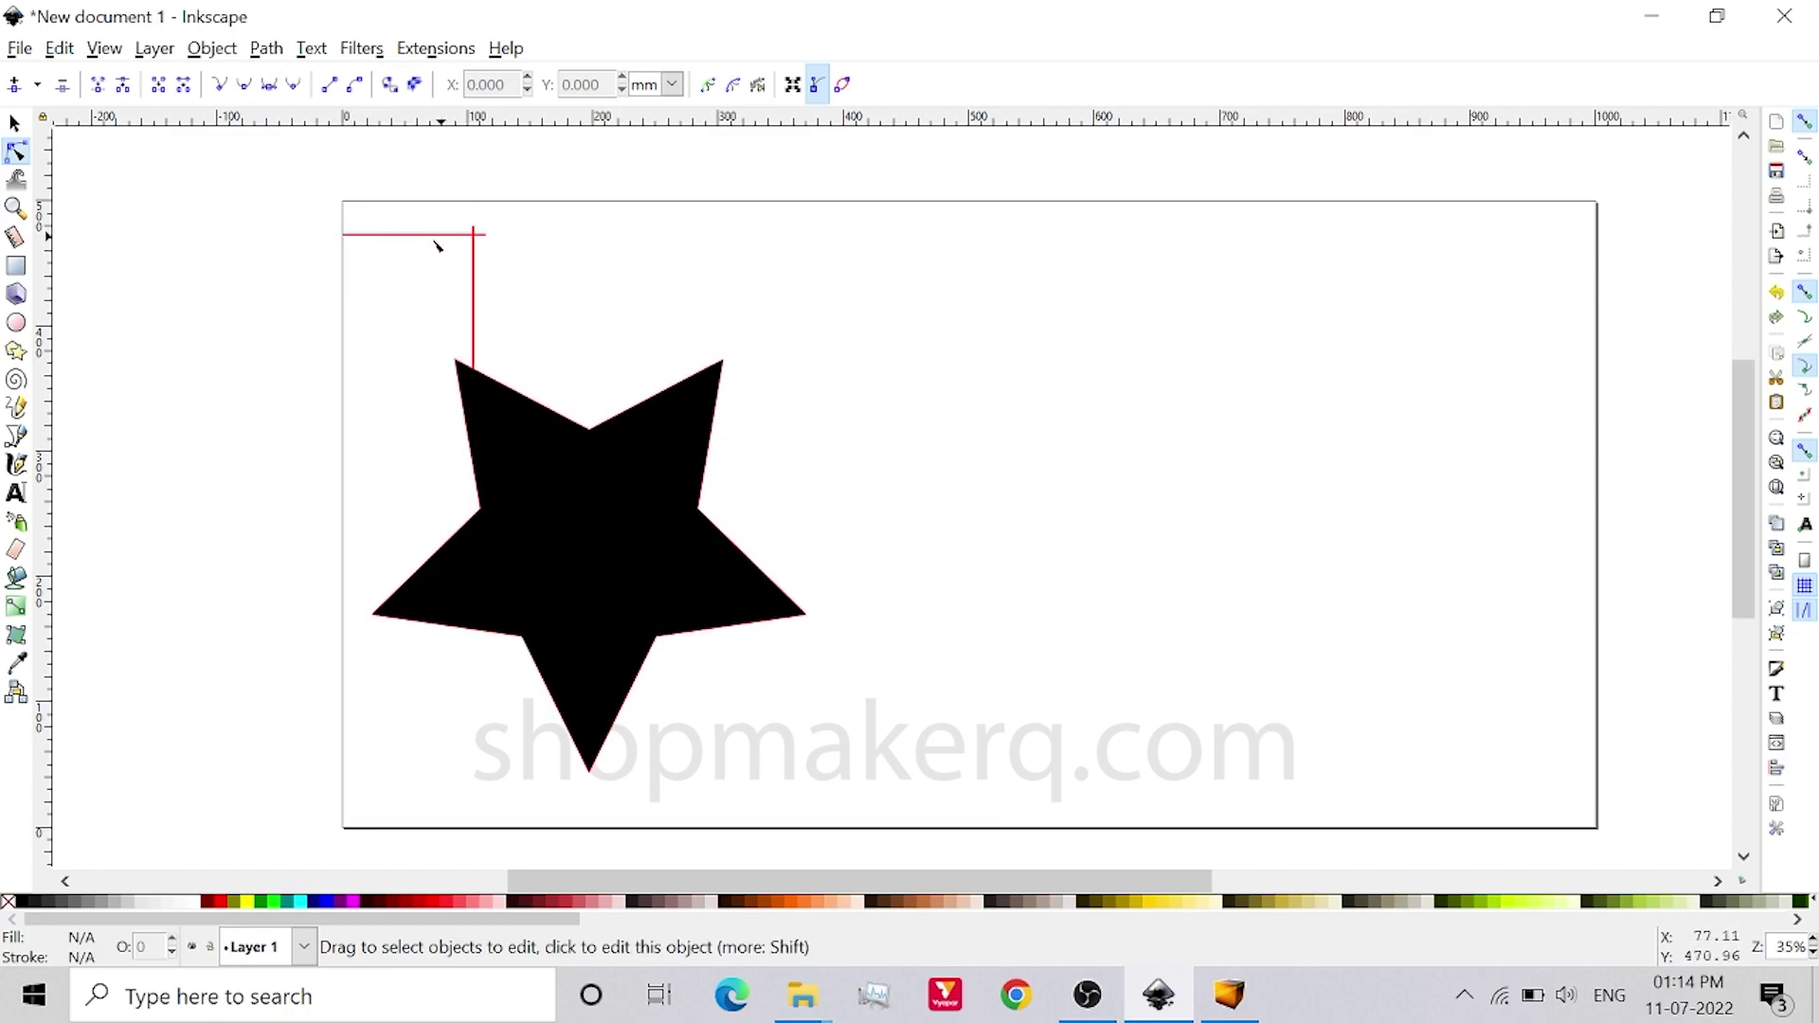
Break the merged path at the lower node of the horizontal strip's end near the page's left edge.
{"action": "scroll", "coordinate": [309, 270], "scroll_direction": "up", "scroll_amount": 3, "text": "ctrl"}
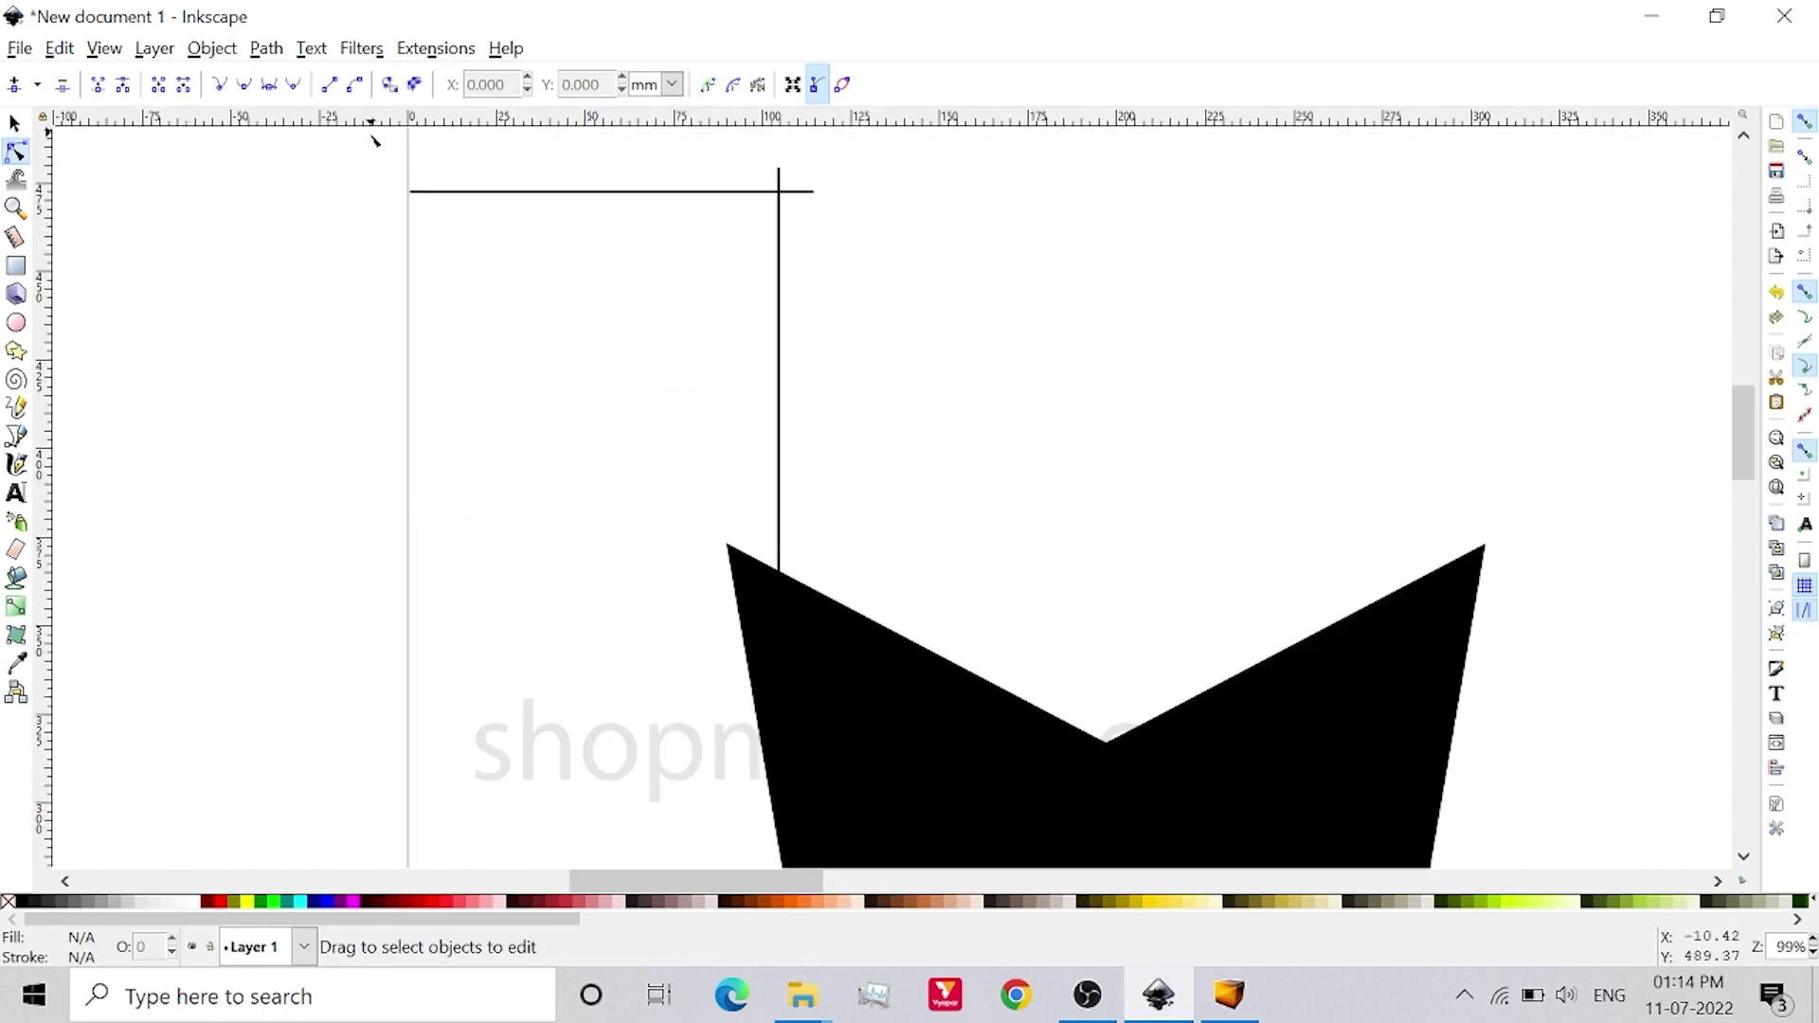
{"action": "scroll", "coordinate": [388, 157], "scroll_direction": "up", "scroll_amount": 5, "text": "ctrl"}
{"action": "left_click", "coordinate": [490, 330]}
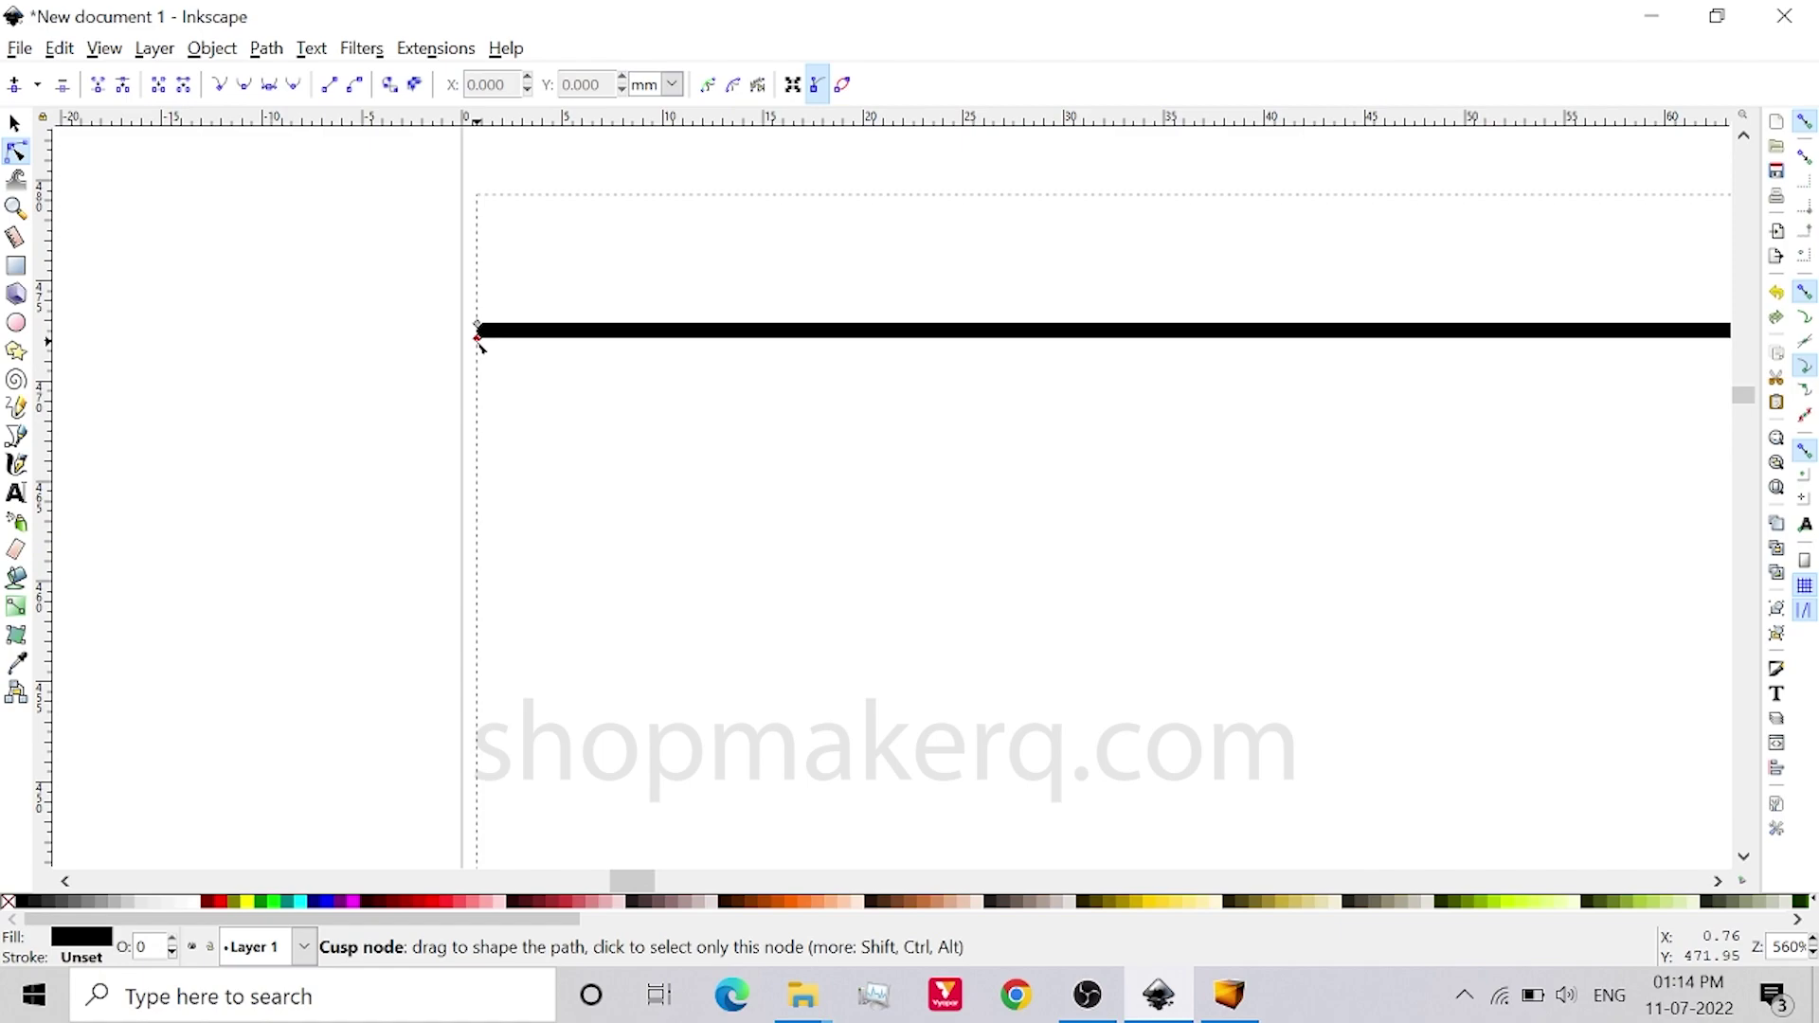
{"action": "left_click", "coordinate": [478, 333]}
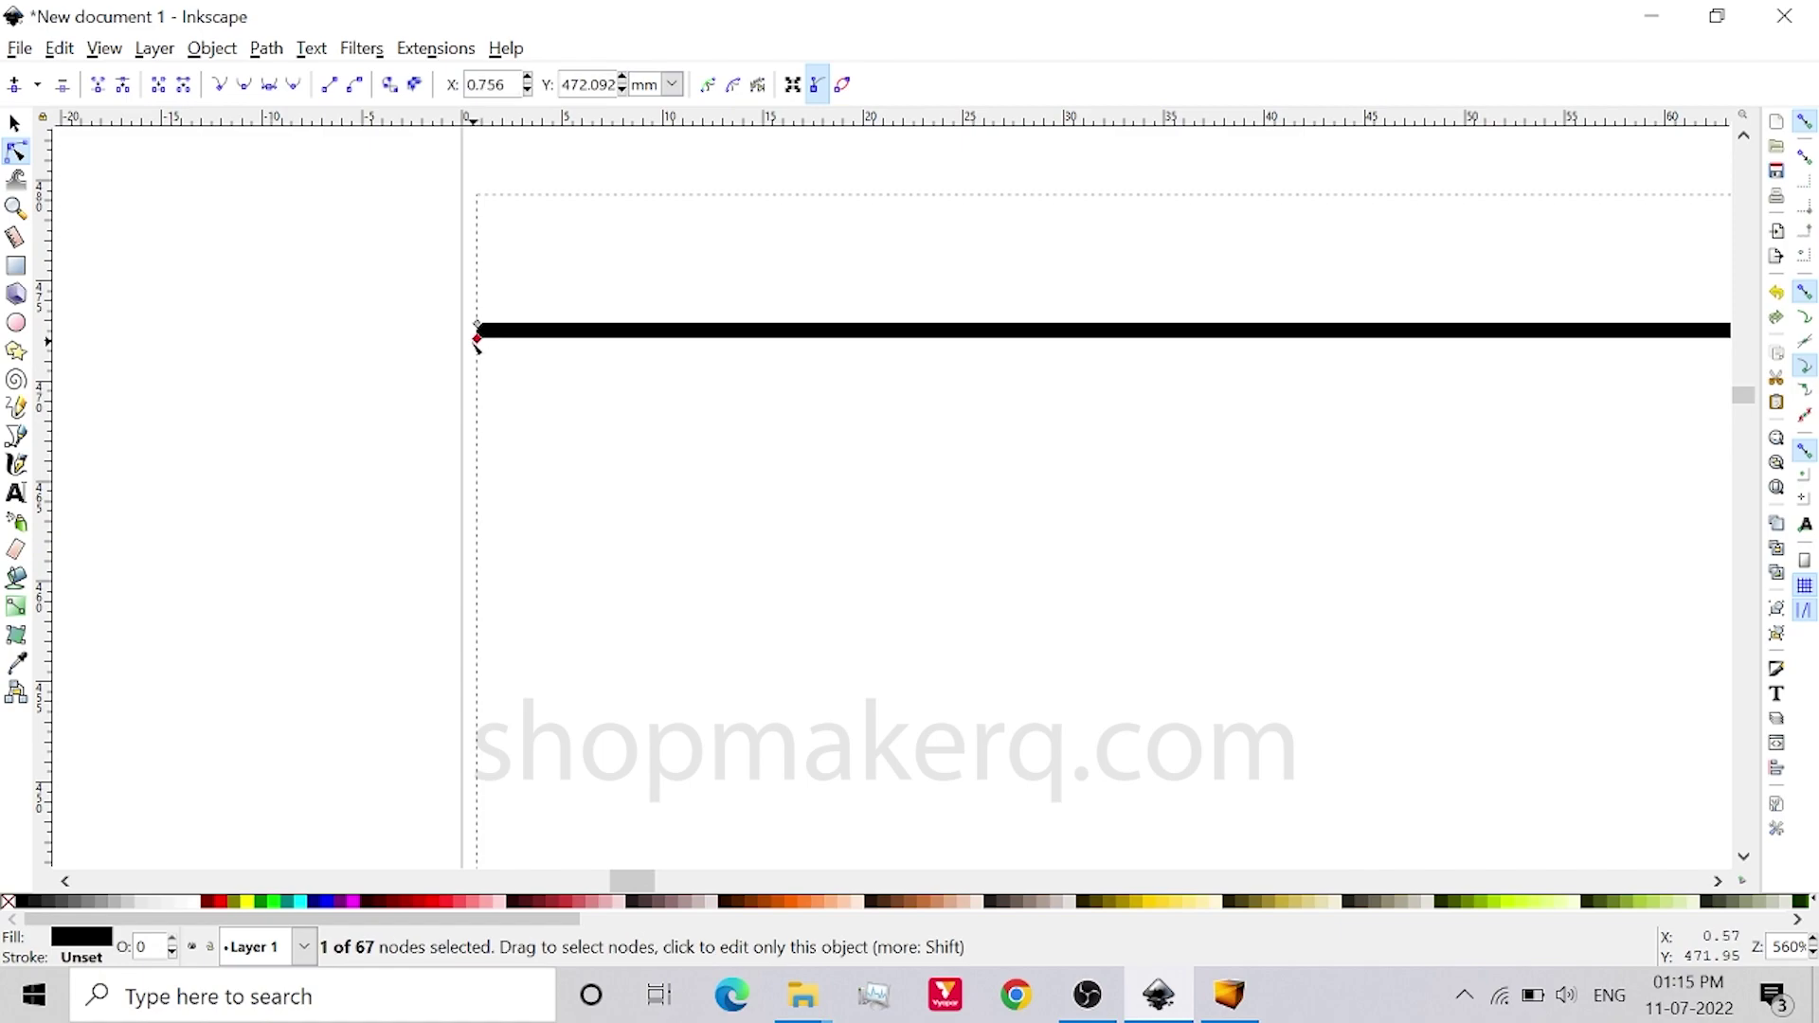
{"action": "left_click", "coordinate": [122, 87]}
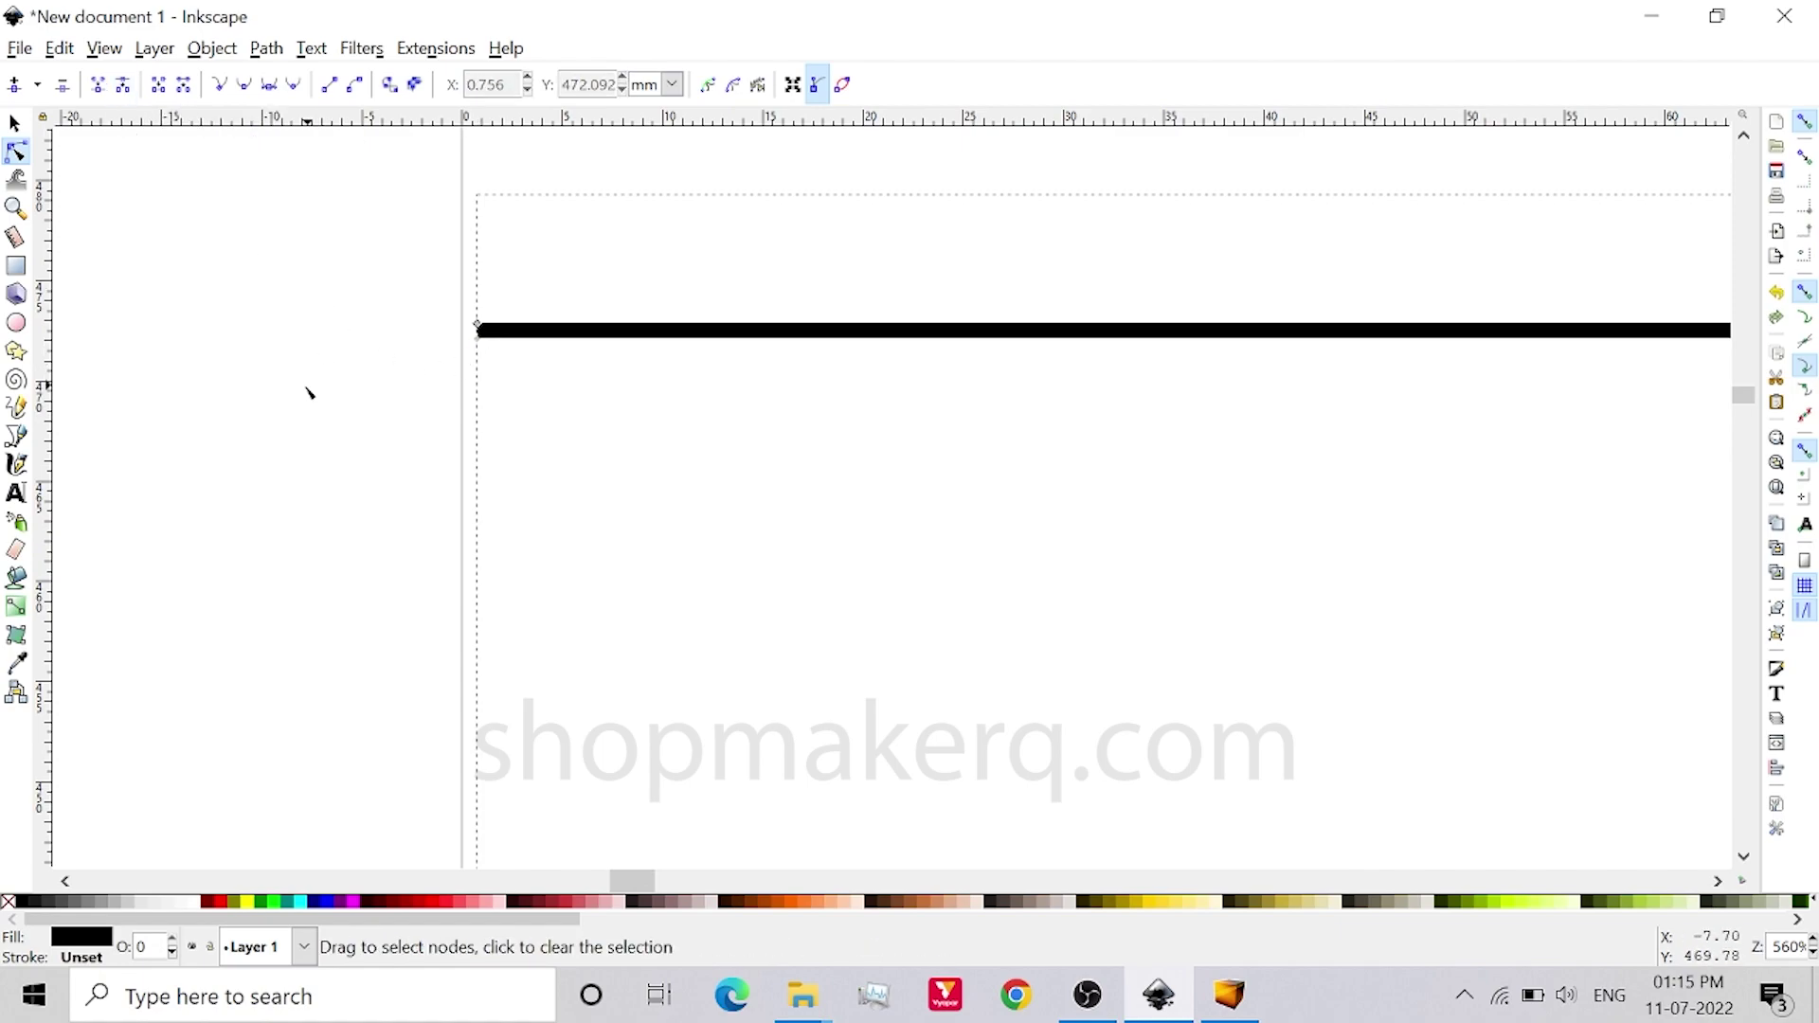
{"action": "scroll", "coordinate": [303, 402], "scroll_direction": "down", "scroll_amount": 6, "text": "ctrl"}
{"action": "scroll", "coordinate": [303, 407], "scroll_direction": "down", "scroll_amount": 5, "text": "ctrl"}
{"action": "left_click", "coordinate": [122, 385]}
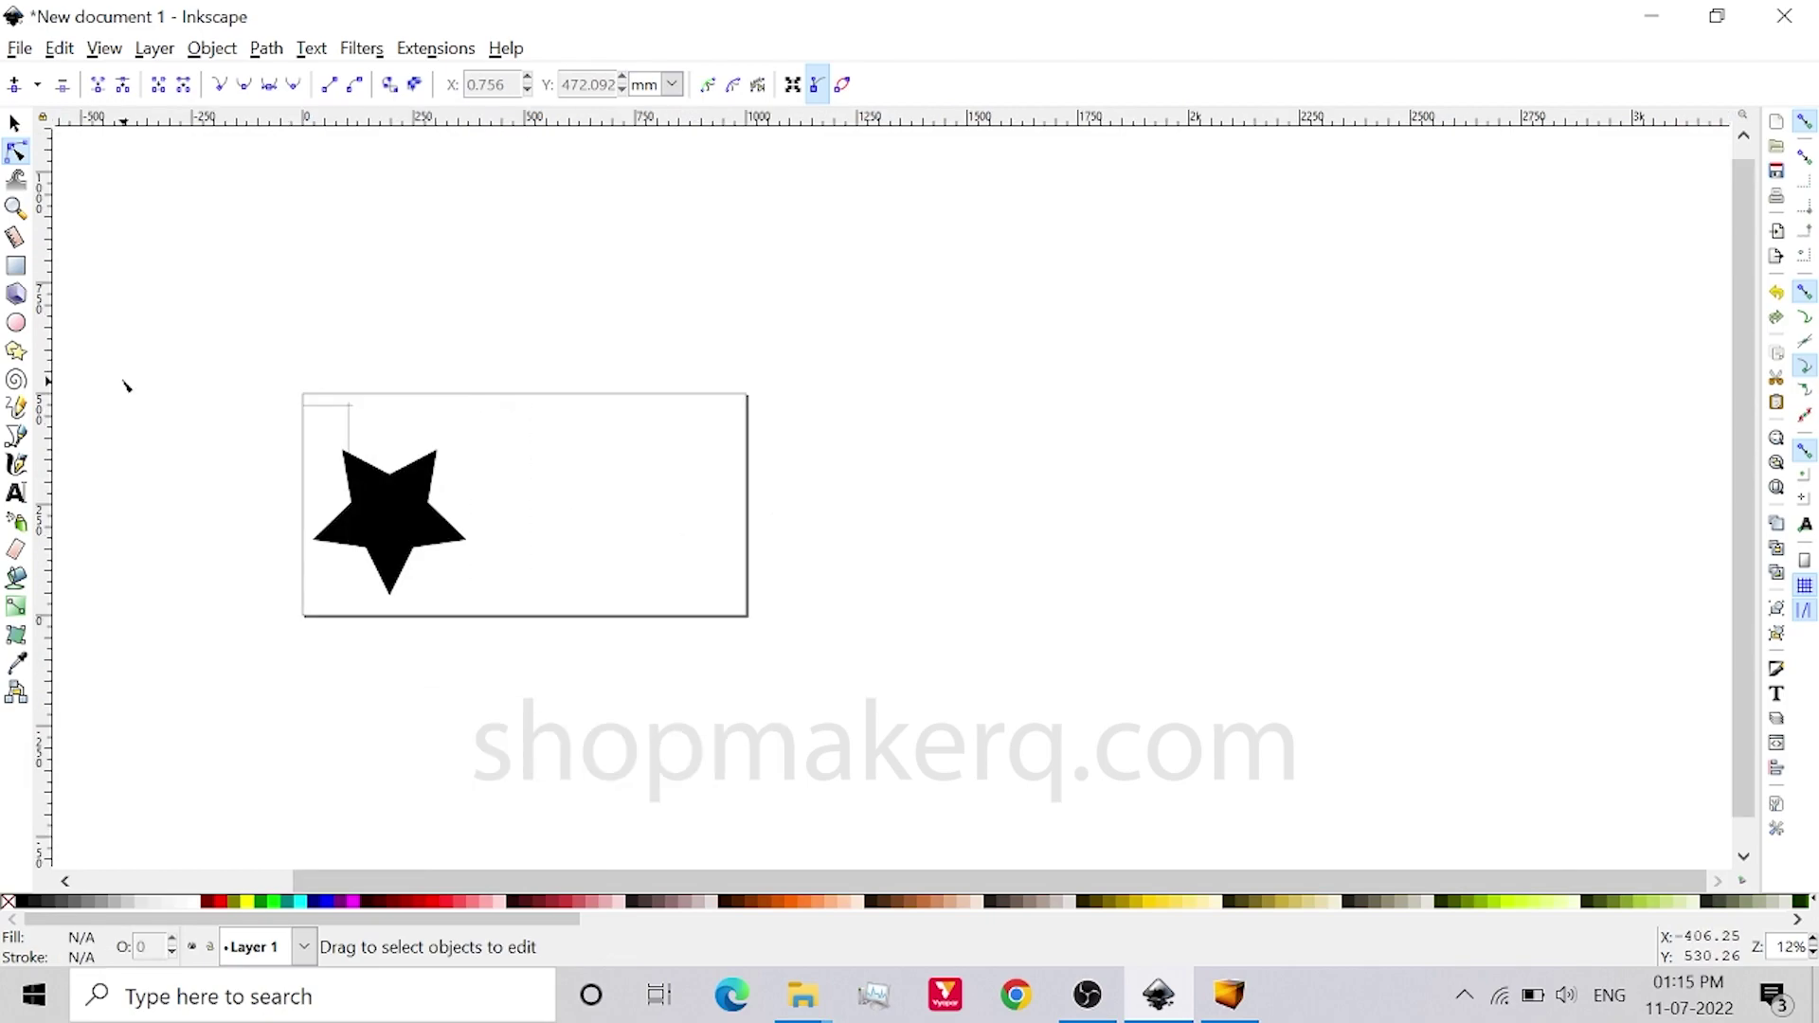
Select the whole merged star path and generate its G-code with the 4xiDraw pen servo tool.
{"action": "left_click", "coordinate": [15, 123]}
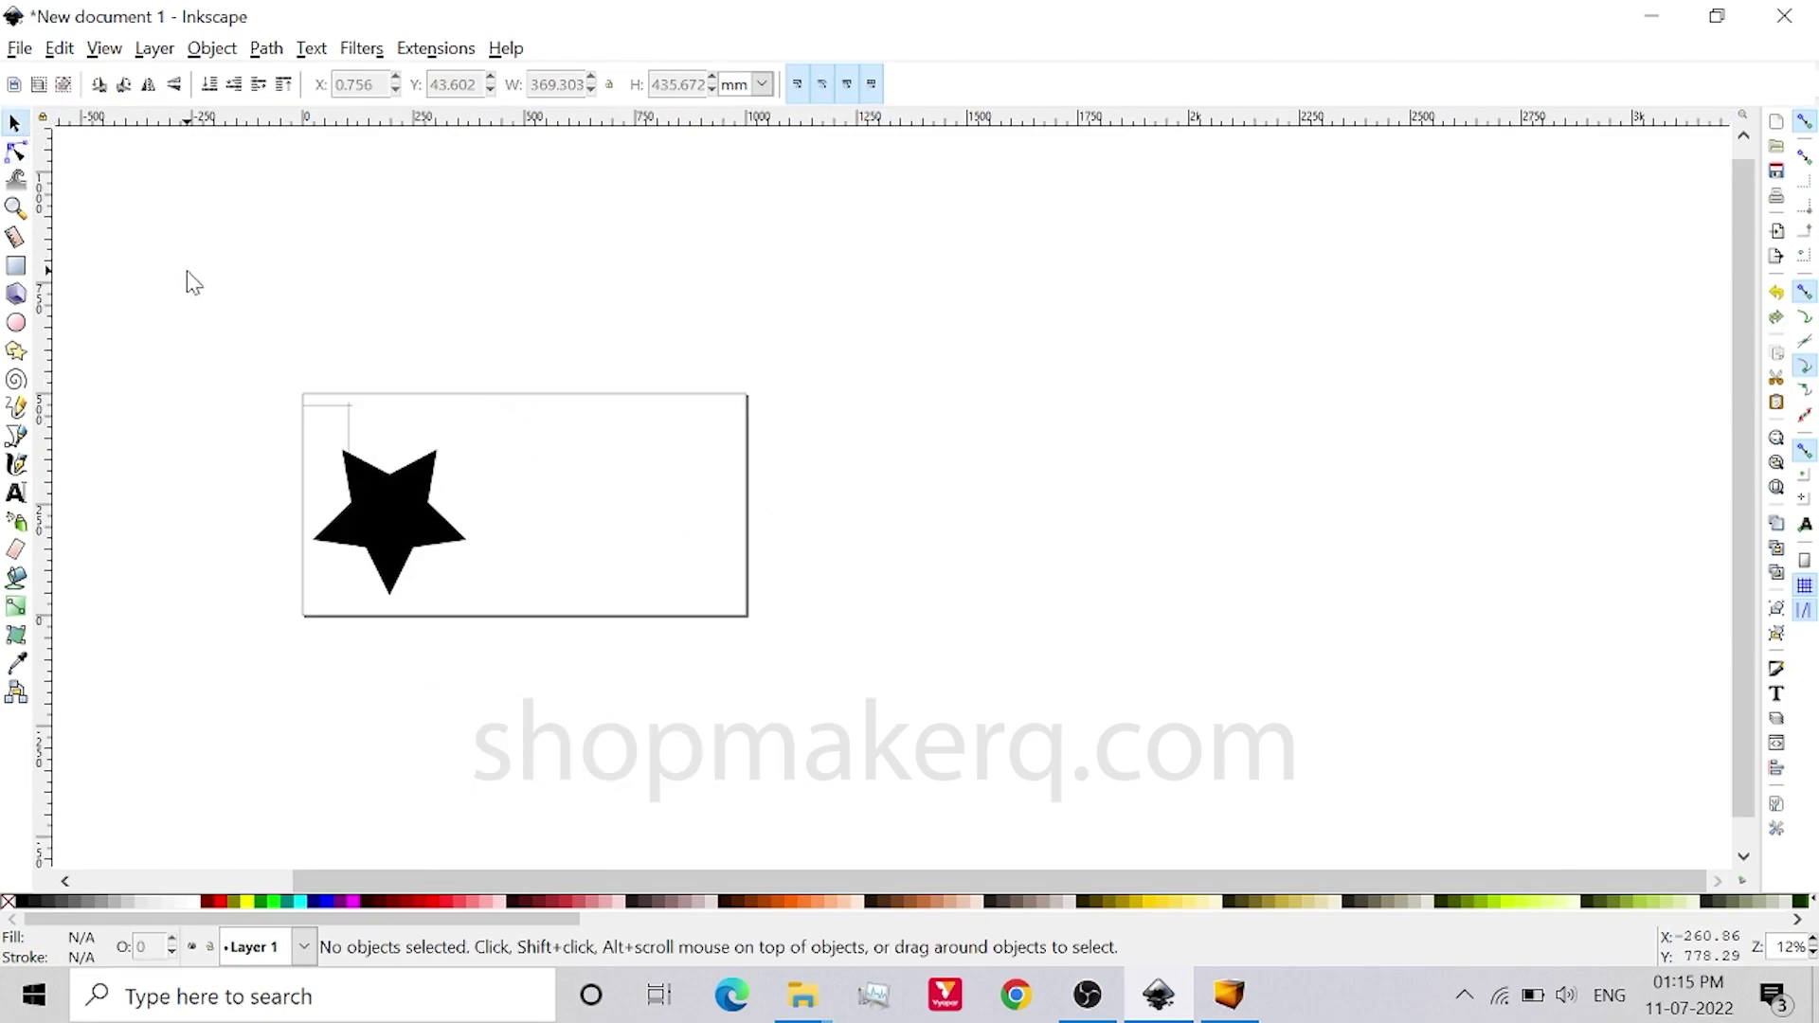
{"action": "left_click_drag", "start_coordinate": [157, 328], "coordinate": [529, 633]}
{"action": "left_click", "coordinate": [435, 48]}
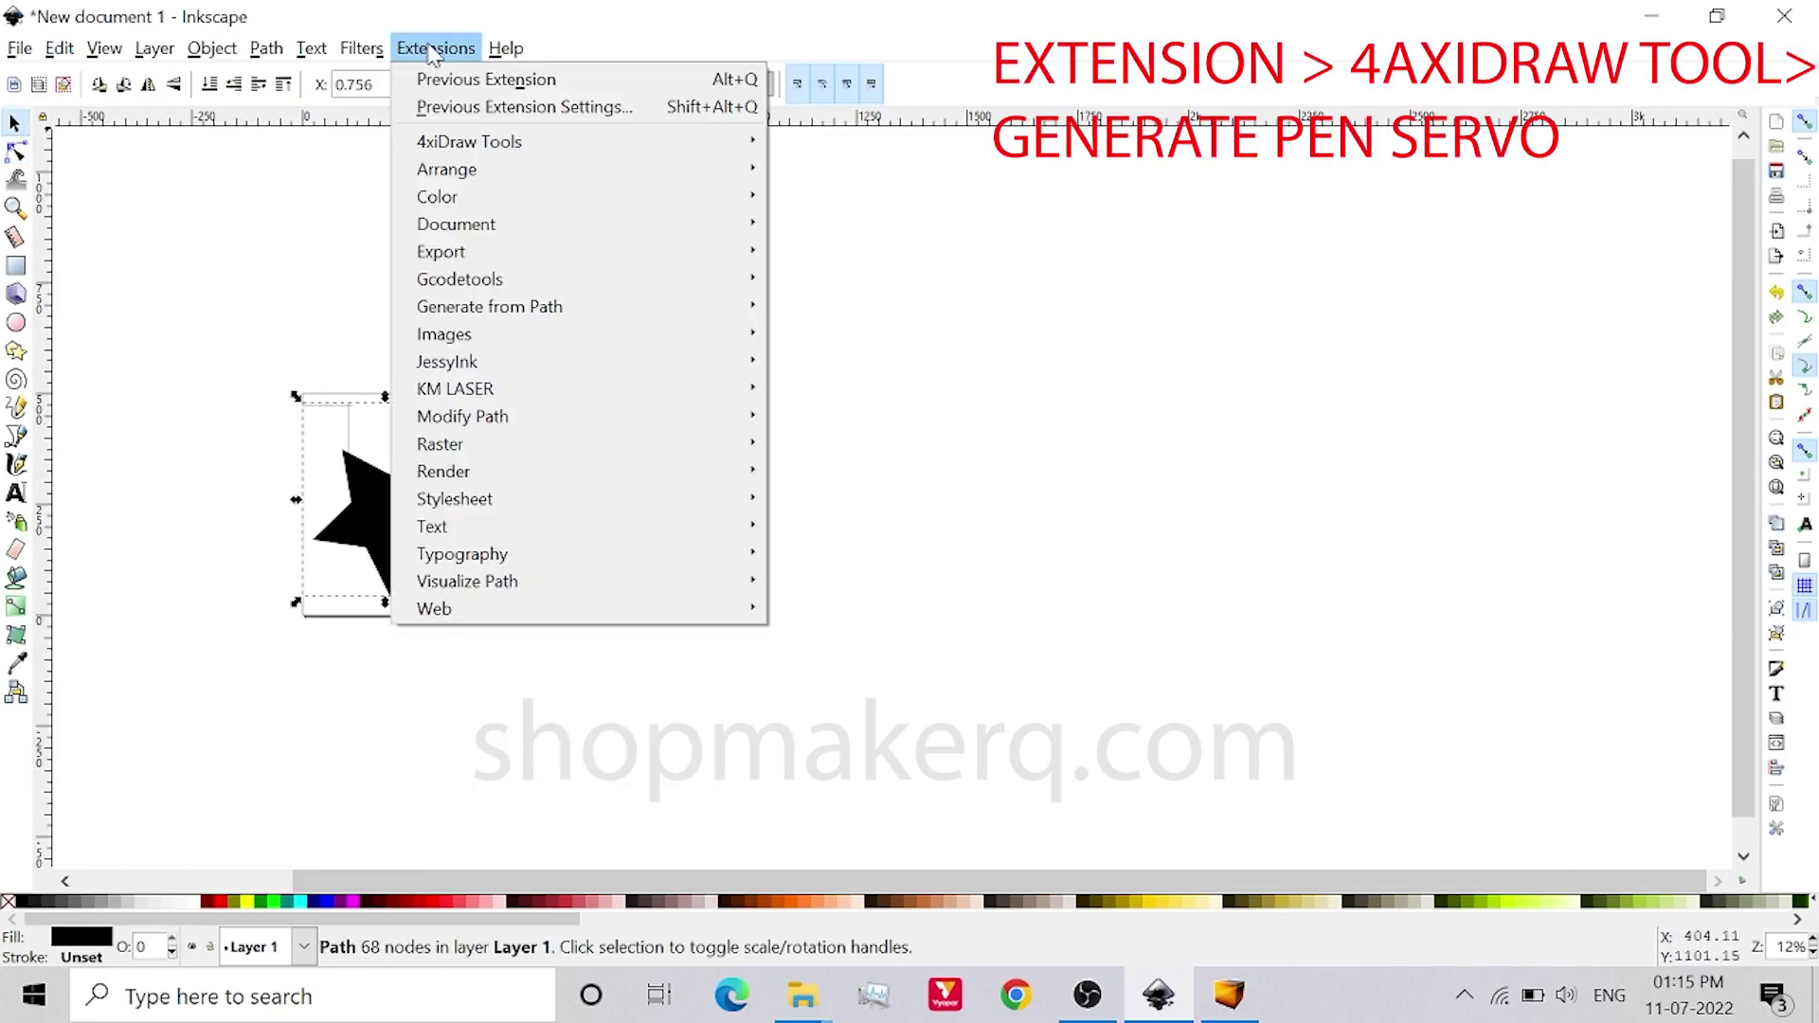
{"action": "mouse_move", "coordinate": [507, 152]}
{"action": "left_click", "coordinate": [905, 168]}
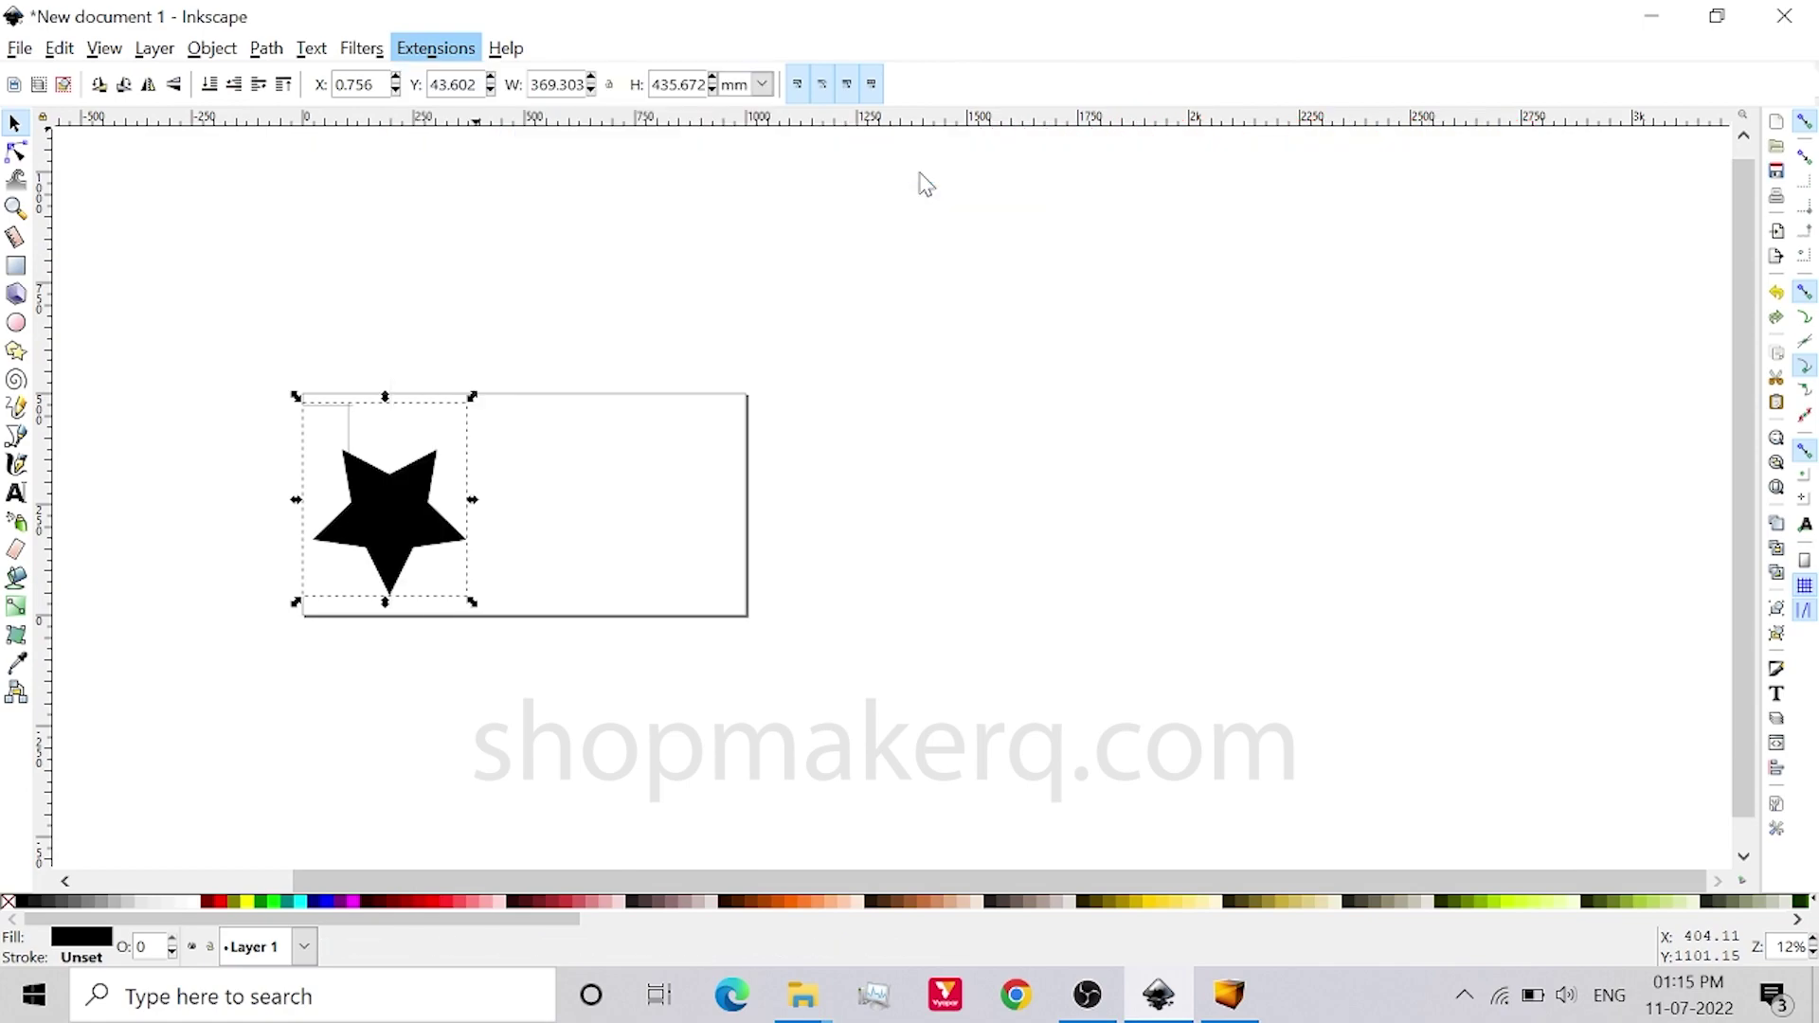
{"action": "left_click", "coordinate": [1139, 936]}
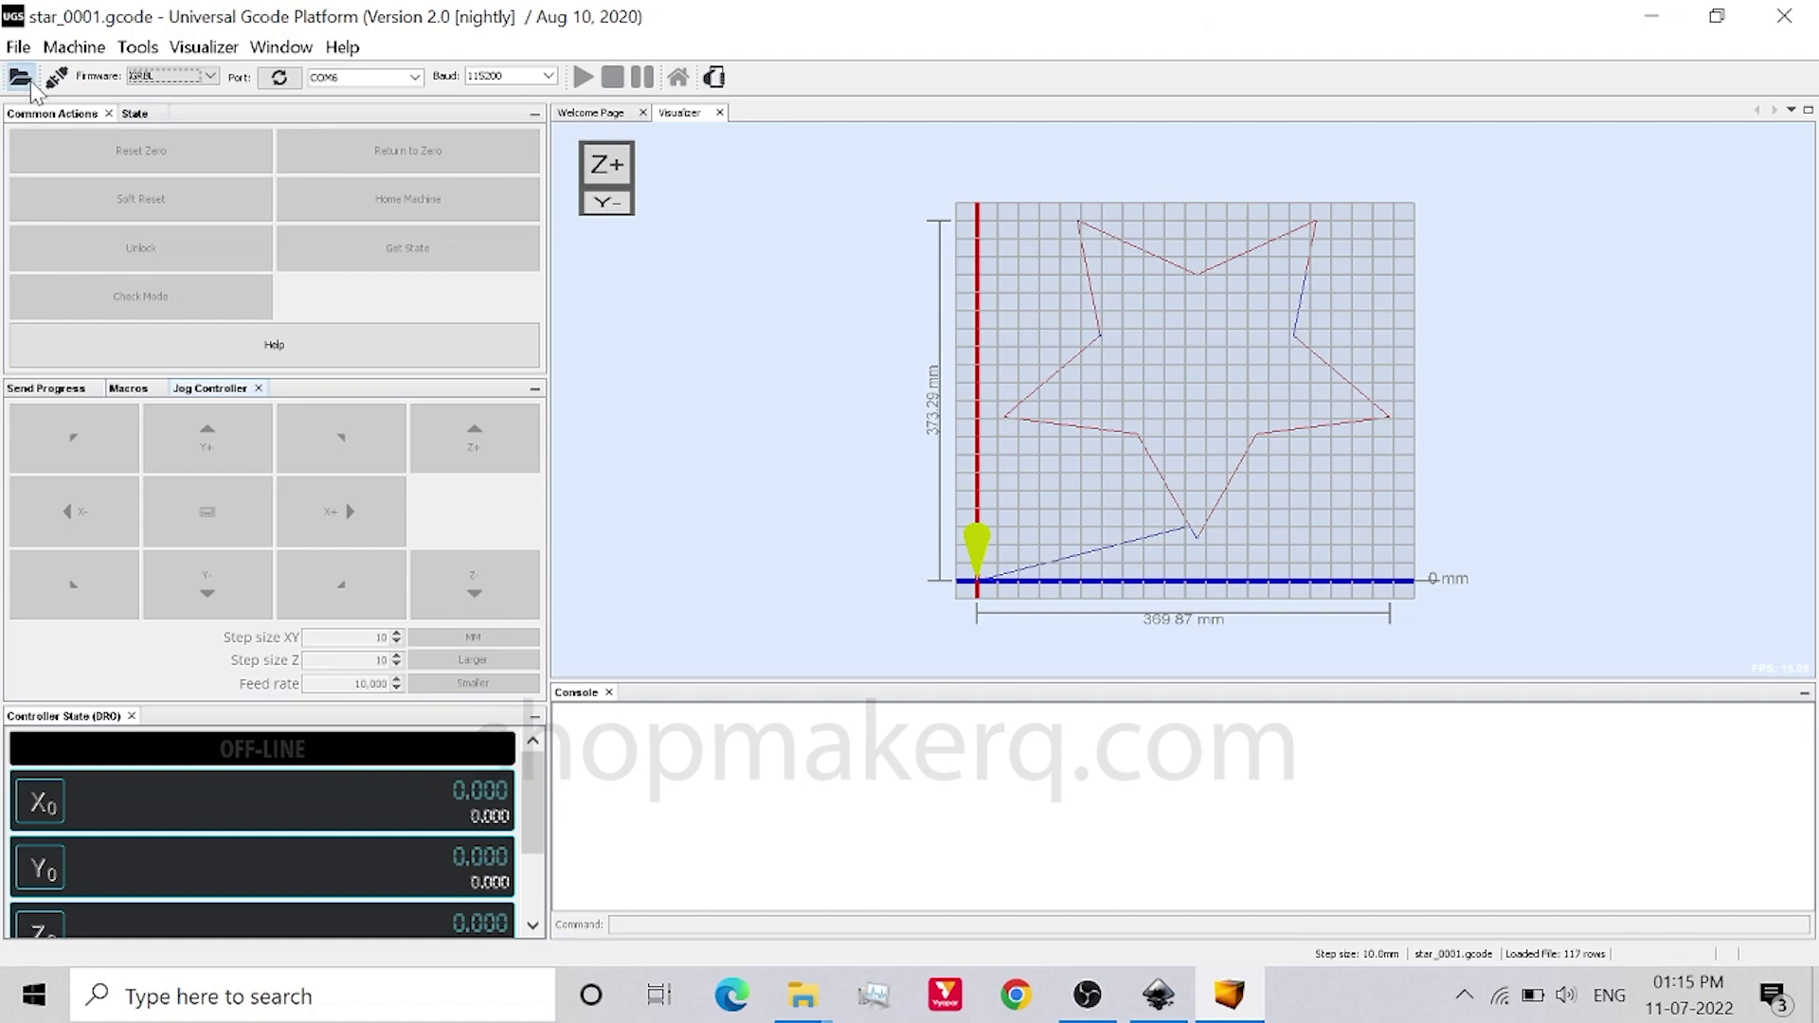
Open star_0002.gcode from the "inkscape gcode" folder in Universal Gcode Platform.
{"action": "left_click", "coordinate": [19, 77]}
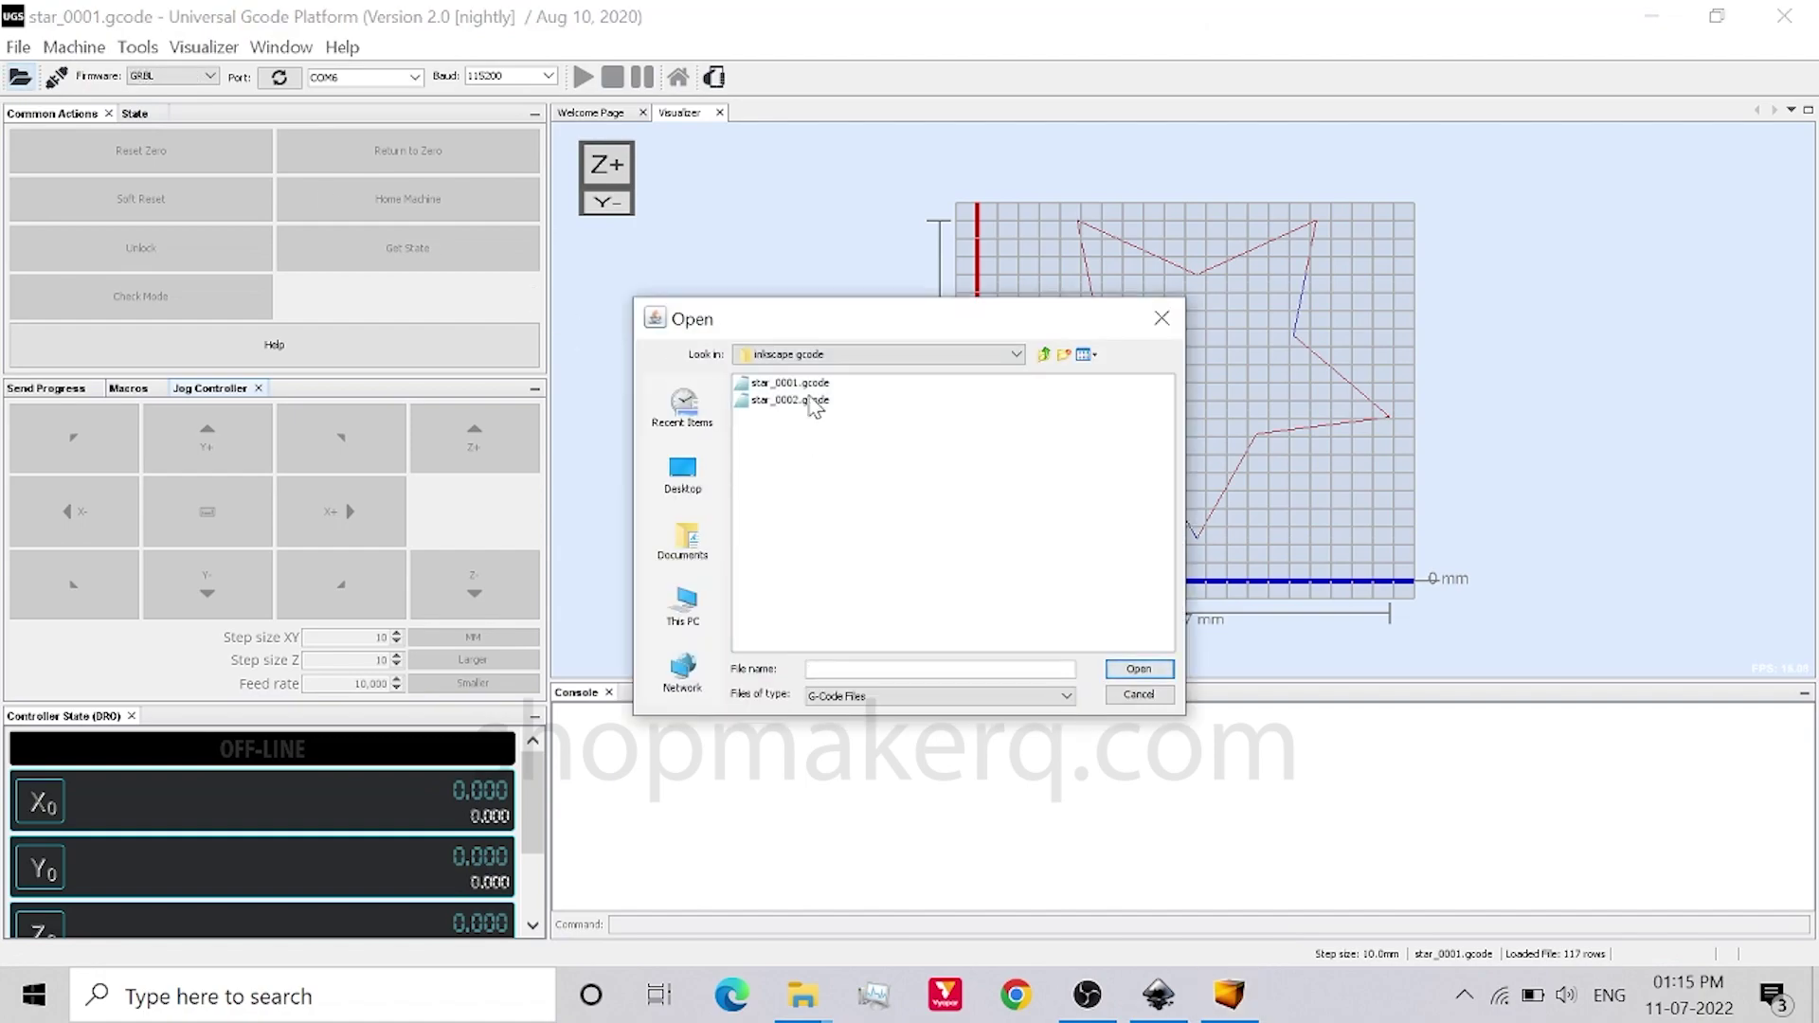
{"action": "left_click", "coordinate": [789, 400]}
{"action": "left_click", "coordinate": [1137, 670]}
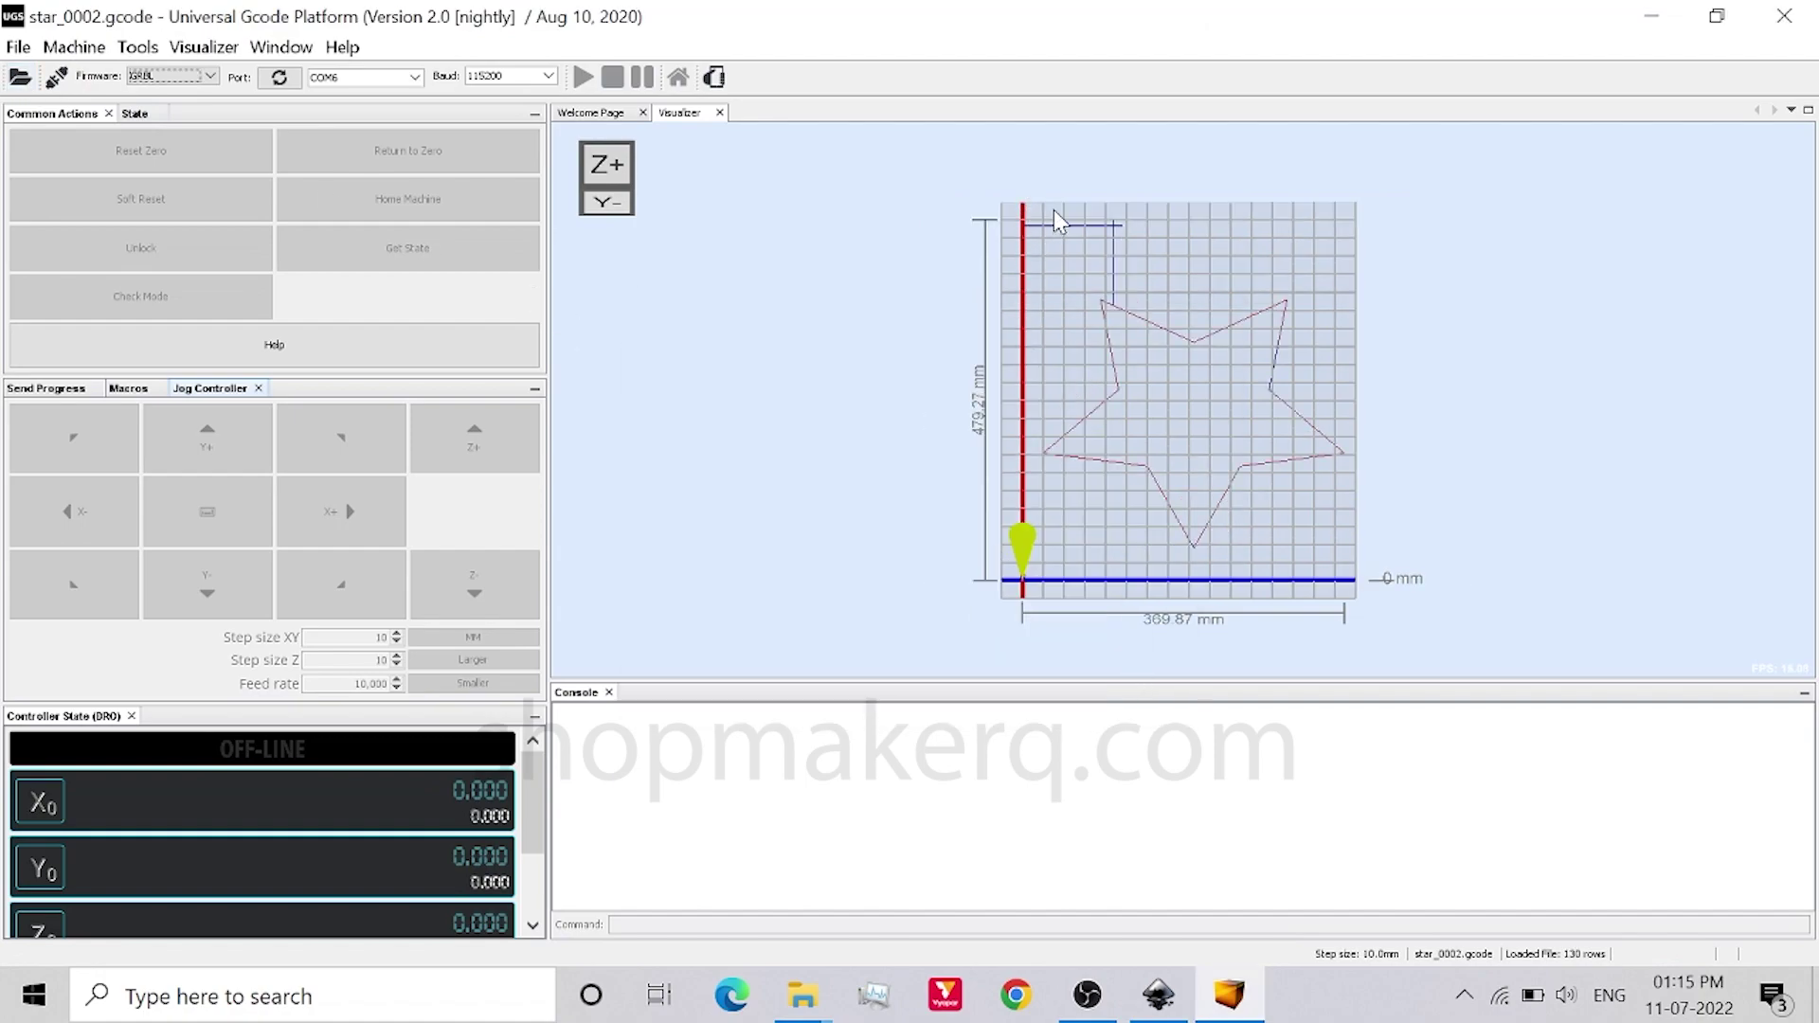
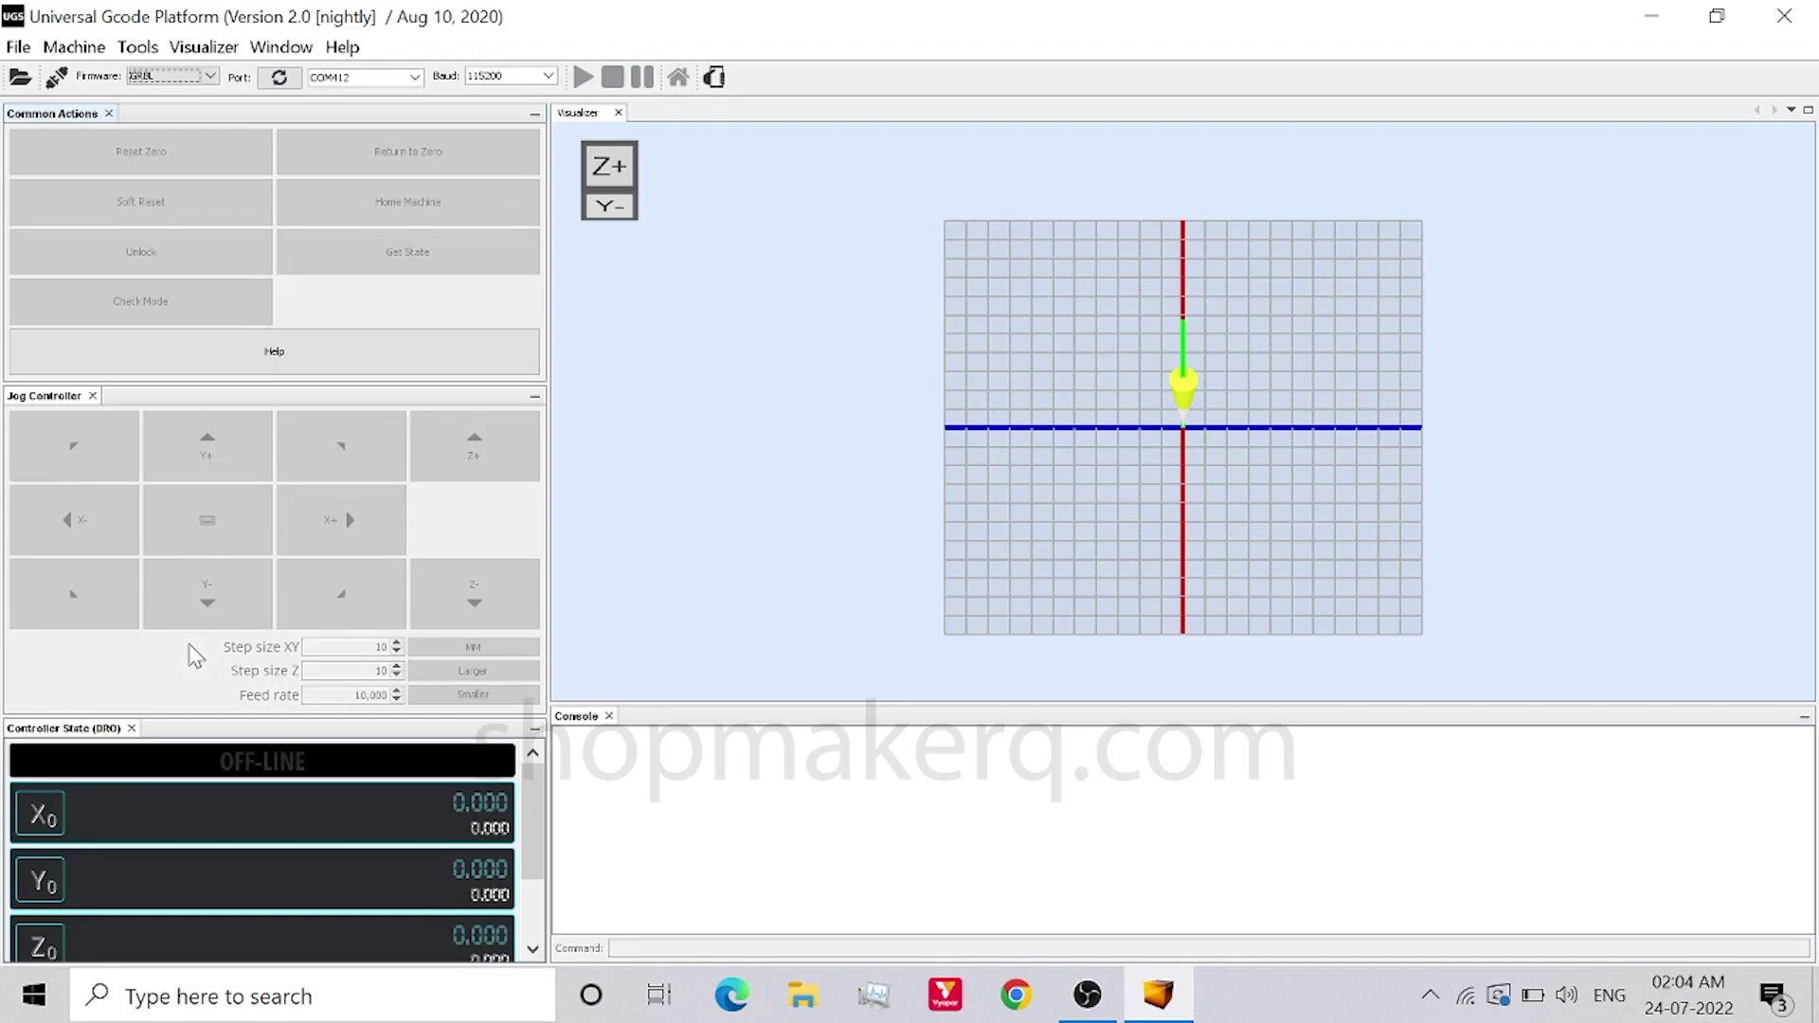
Refresh the serial port list, choose COM379 and connect to the machine.
{"action": "left_click", "coordinate": [280, 81]}
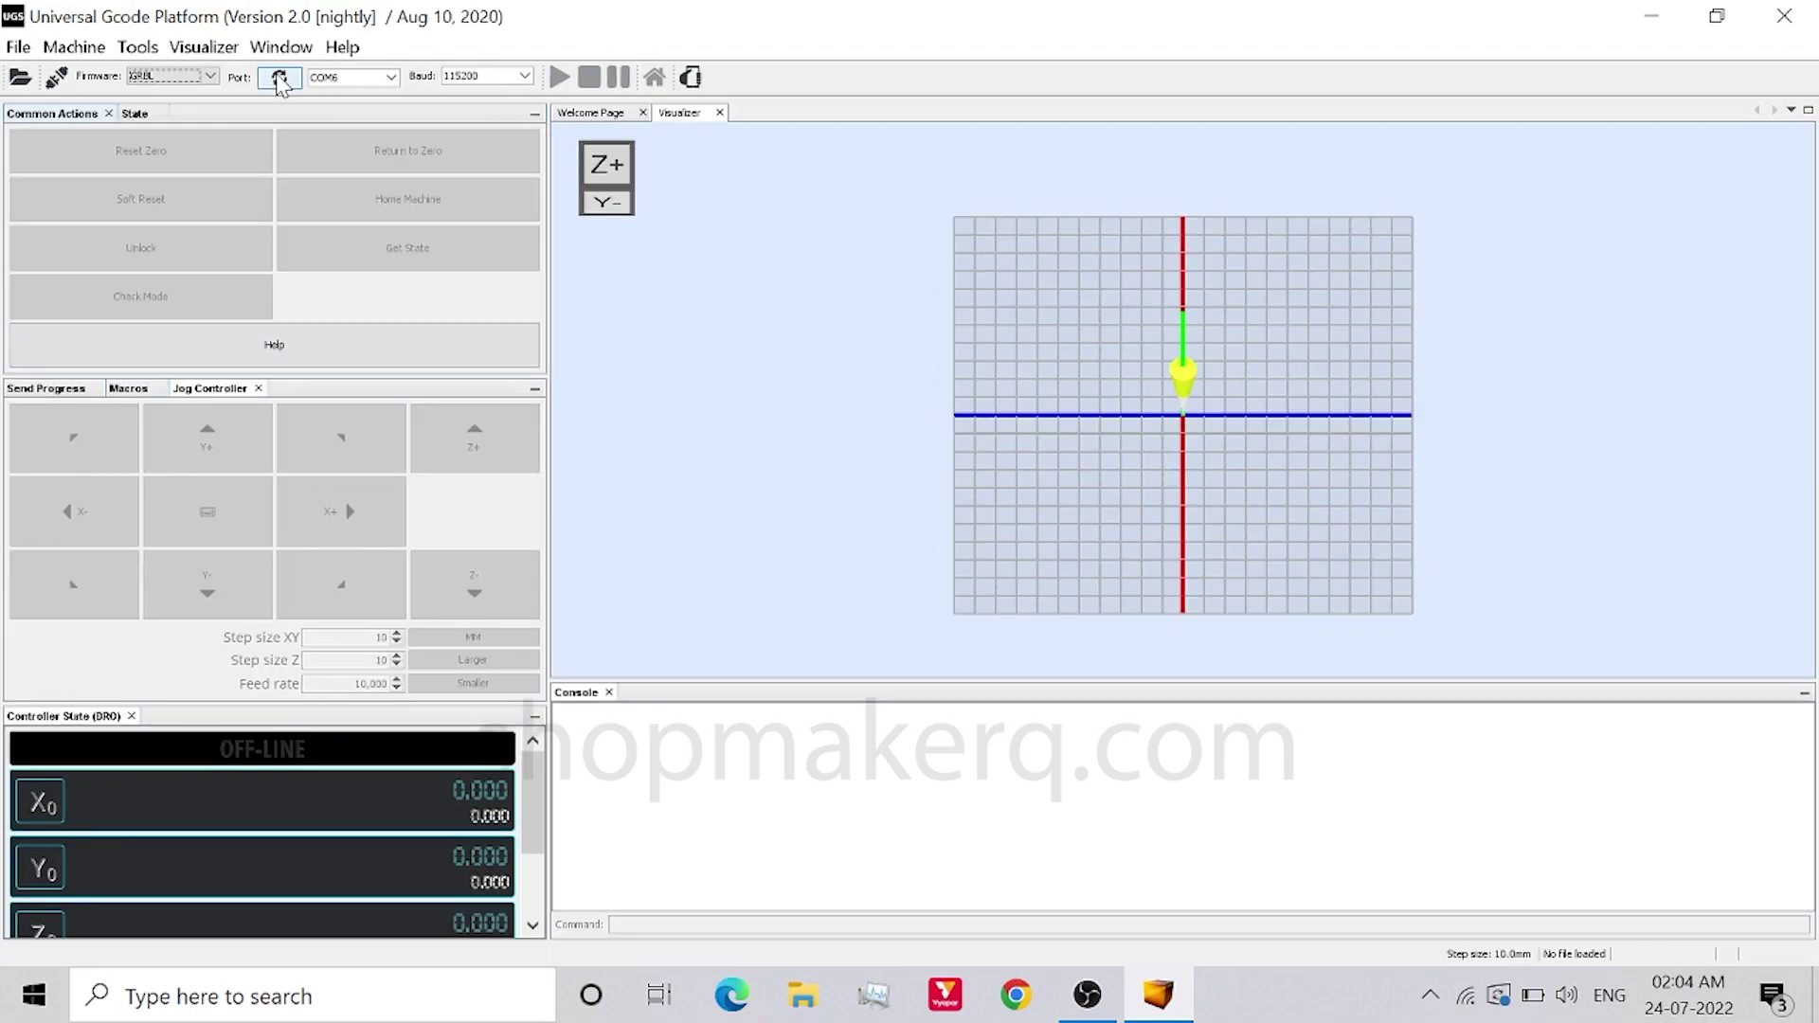
{"action": "left_click", "coordinate": [390, 77]}
{"action": "left_click", "coordinate": [389, 79]}
{"action": "left_click", "coordinate": [391, 78]}
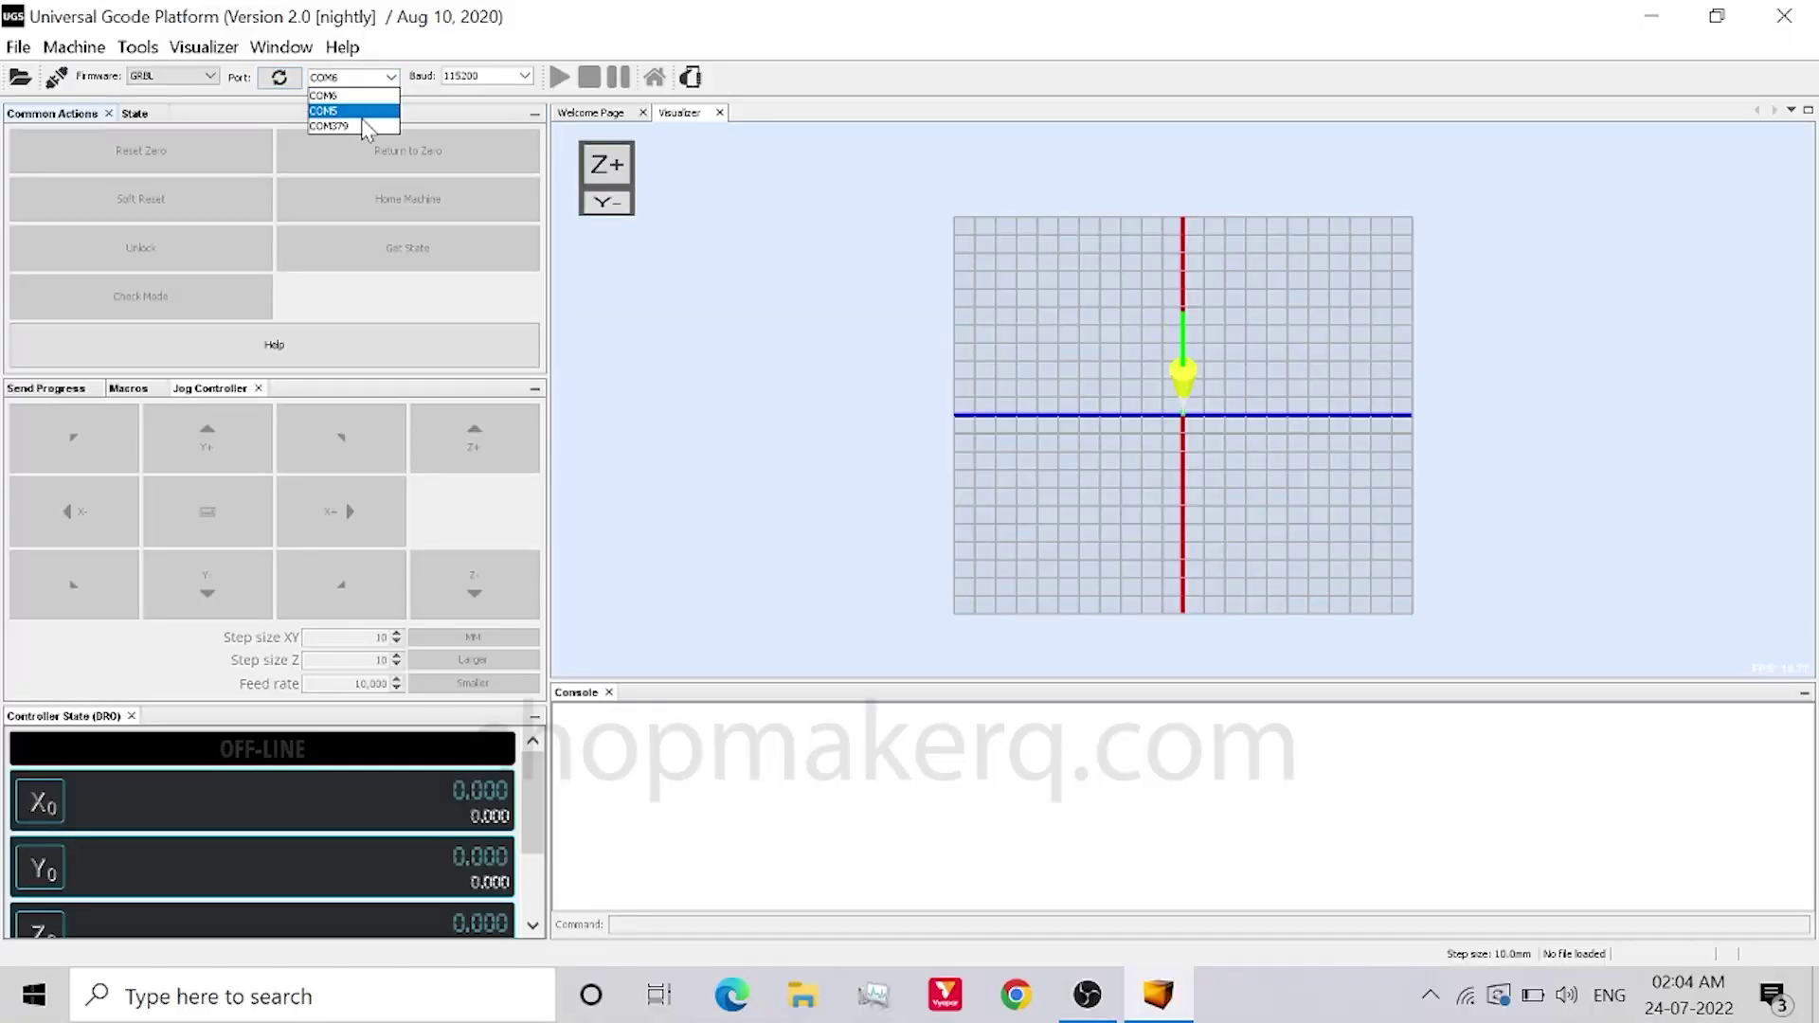
{"action": "left_click", "coordinate": [331, 126]}
{"action": "left_click", "coordinate": [55, 77]}
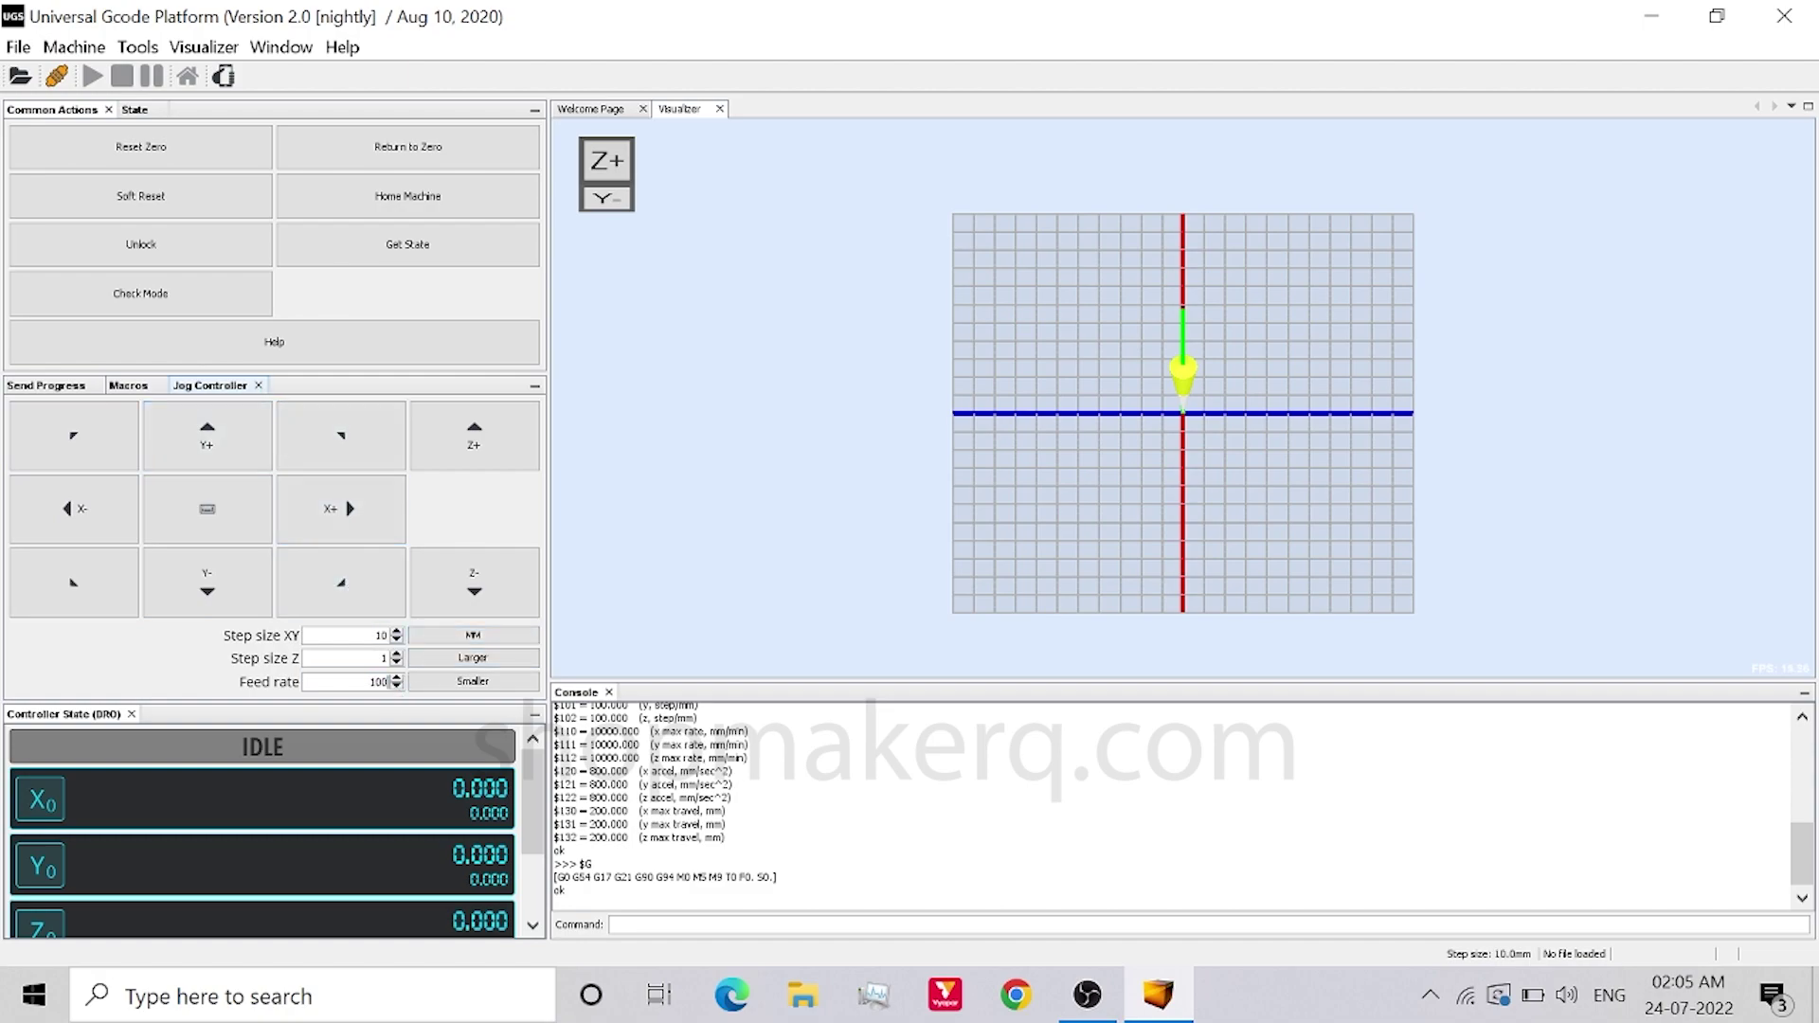
Reset the work zero at the machine's current position and load star_0002.gcode.
{"action": "left_click", "coordinate": [140, 147]}
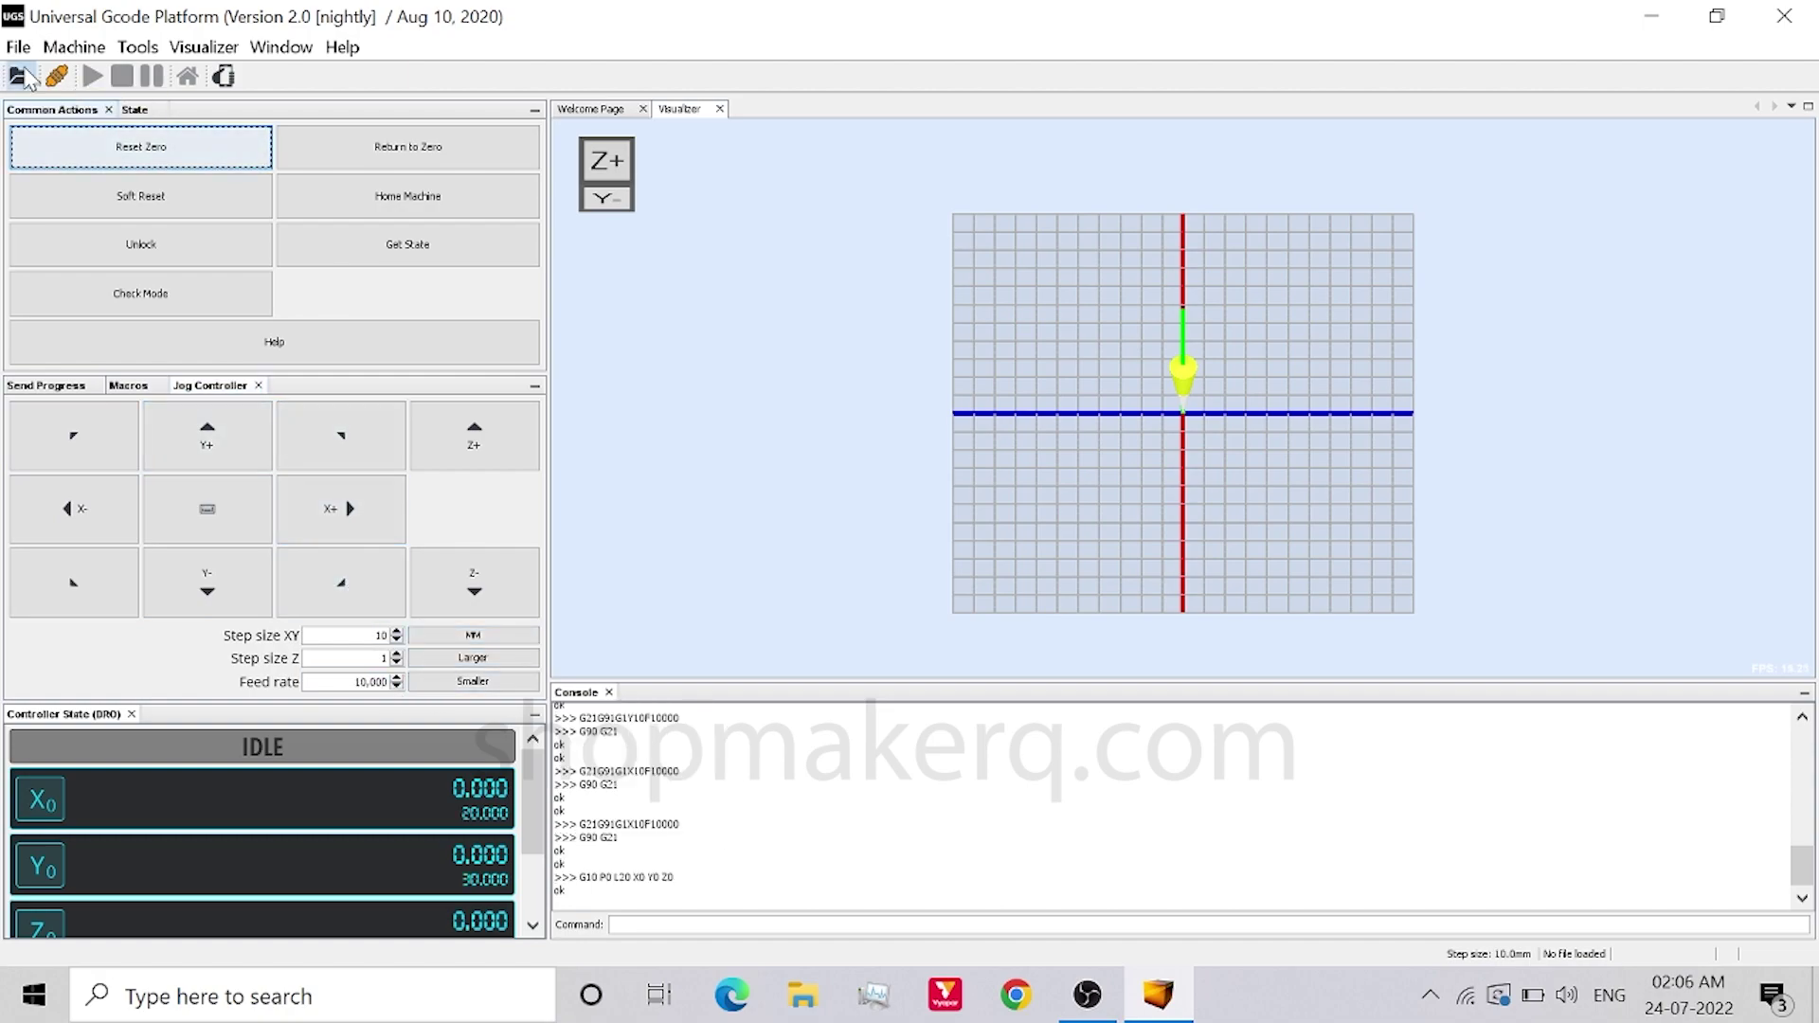
{"action": "left_click", "coordinate": [18, 76]}
{"action": "left_click", "coordinate": [1137, 668]}
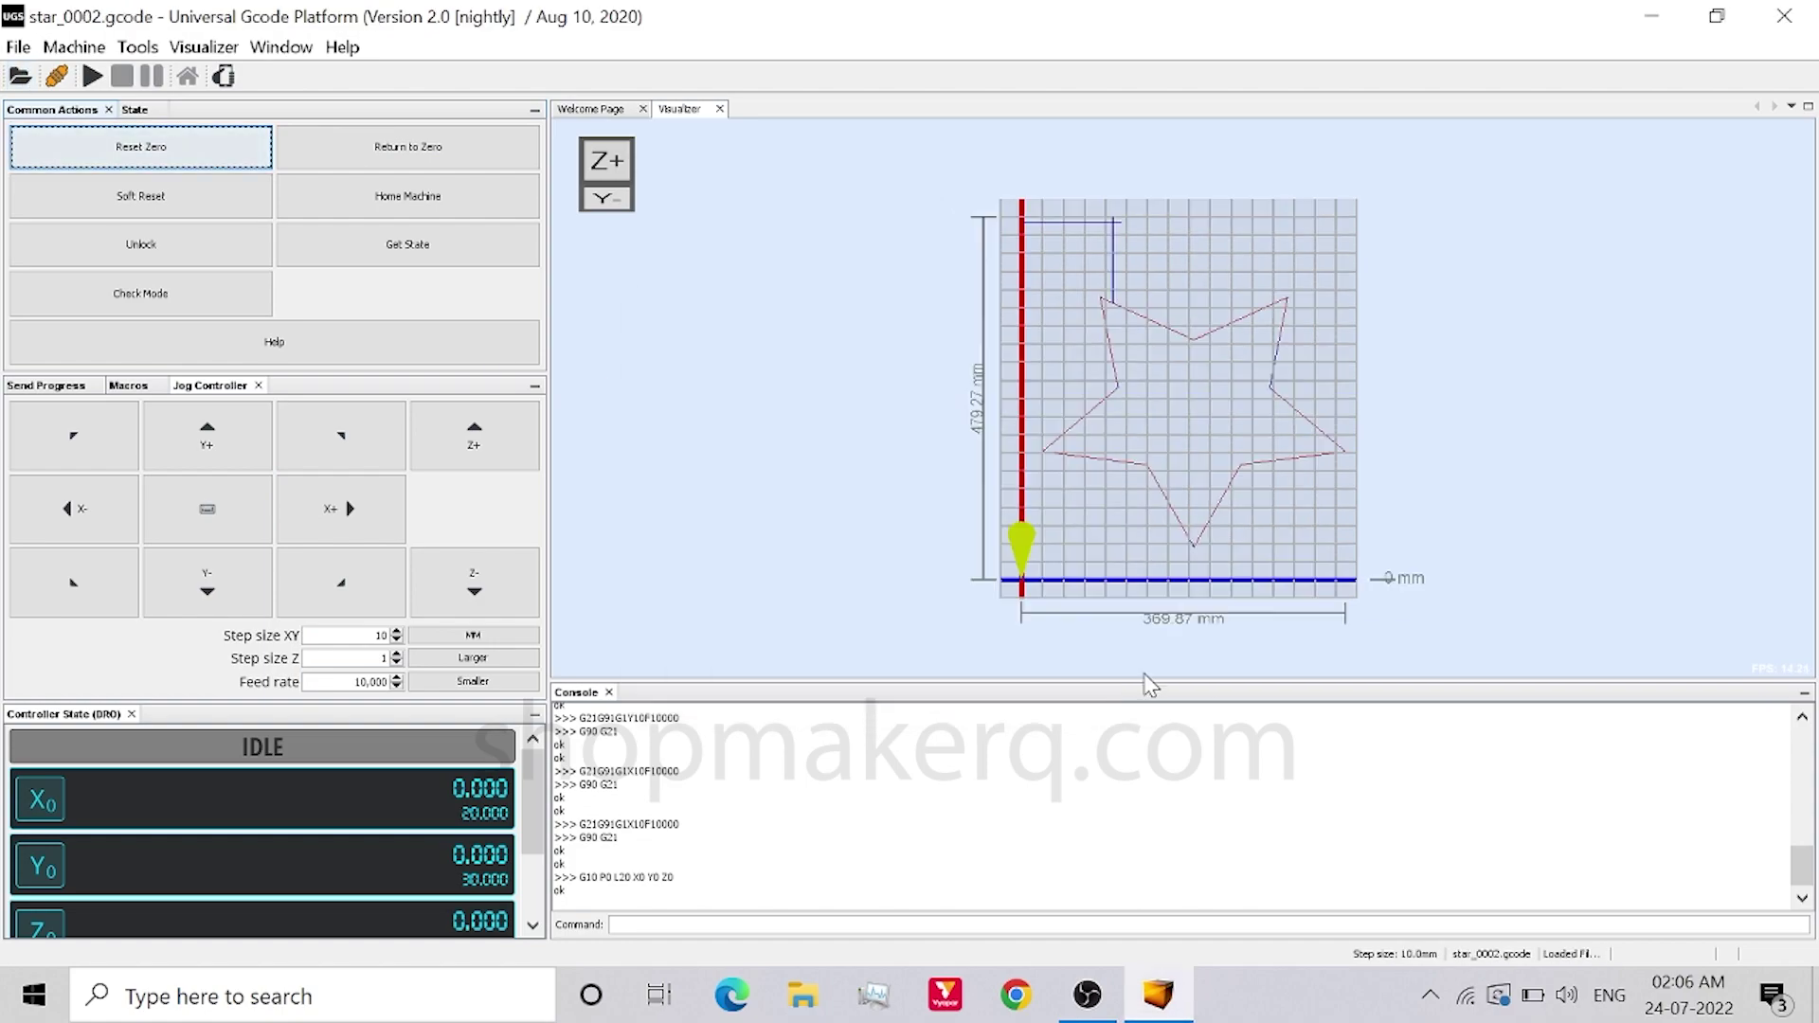
Jog the machine repeatedly in the positive Y direction and return it to zero.
{"action": "left_click", "coordinate": [206, 436]}
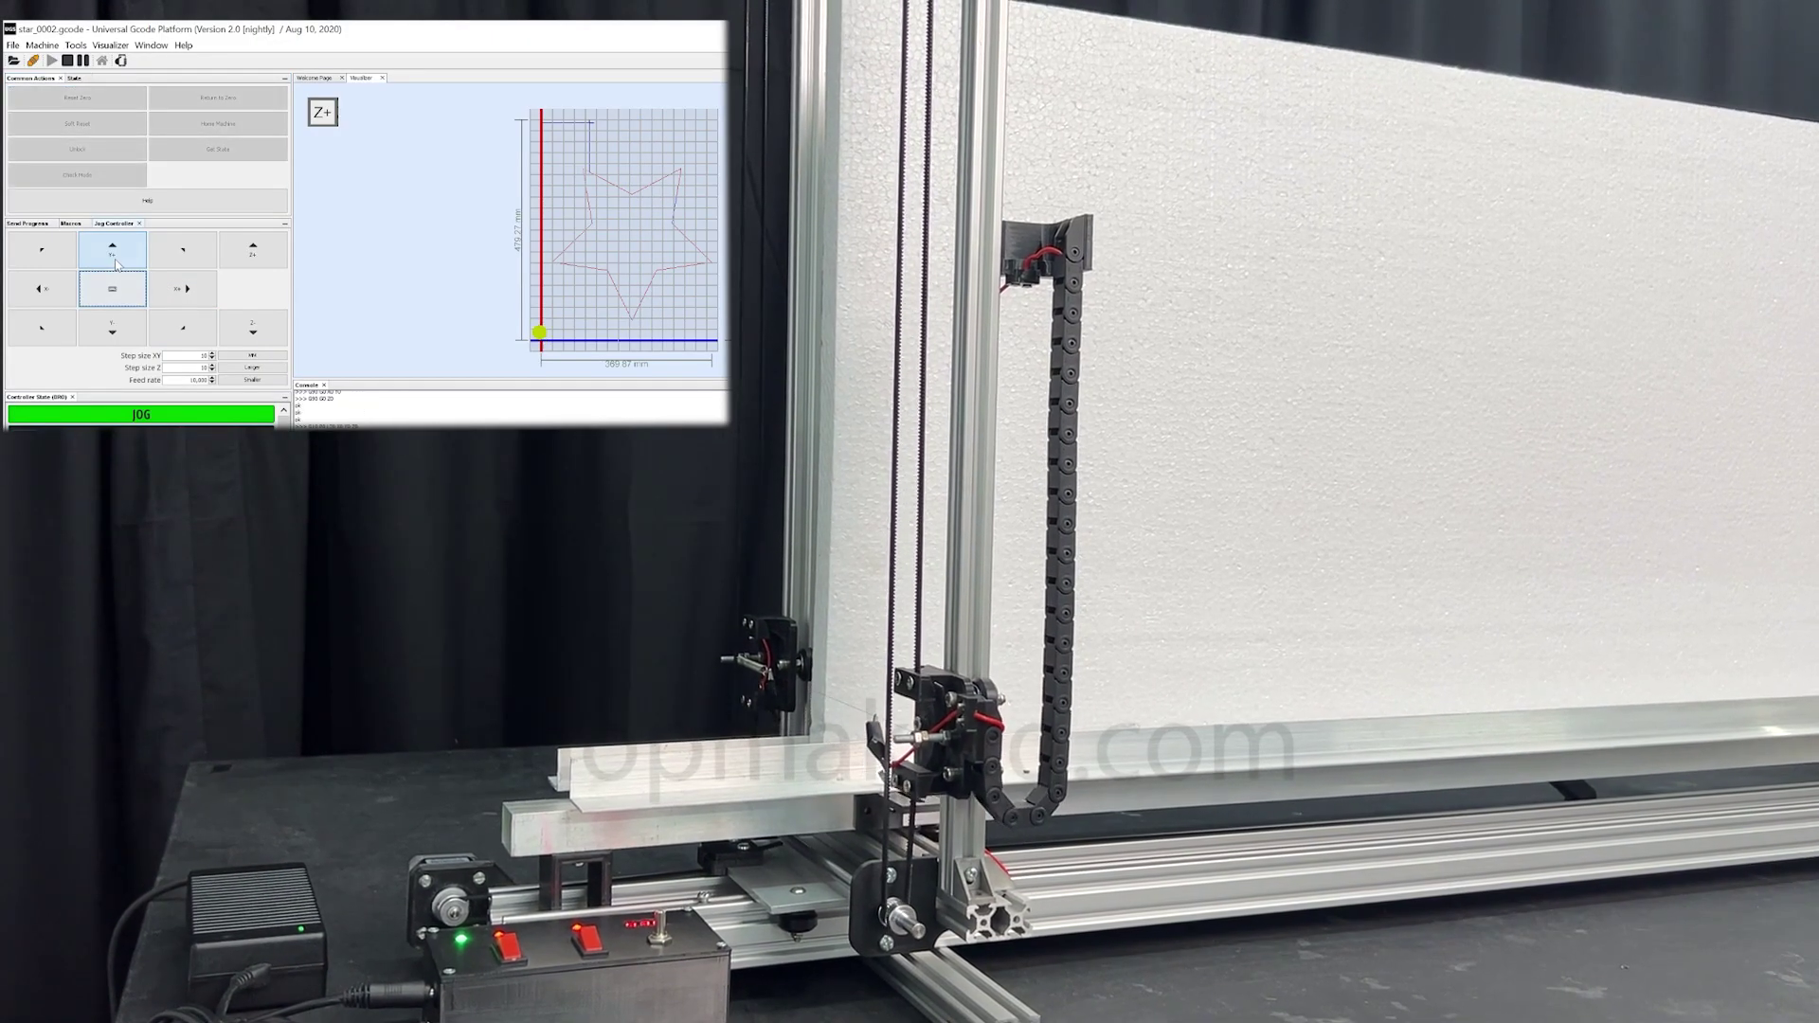
{"action": "left_click", "coordinate": [116, 264]}
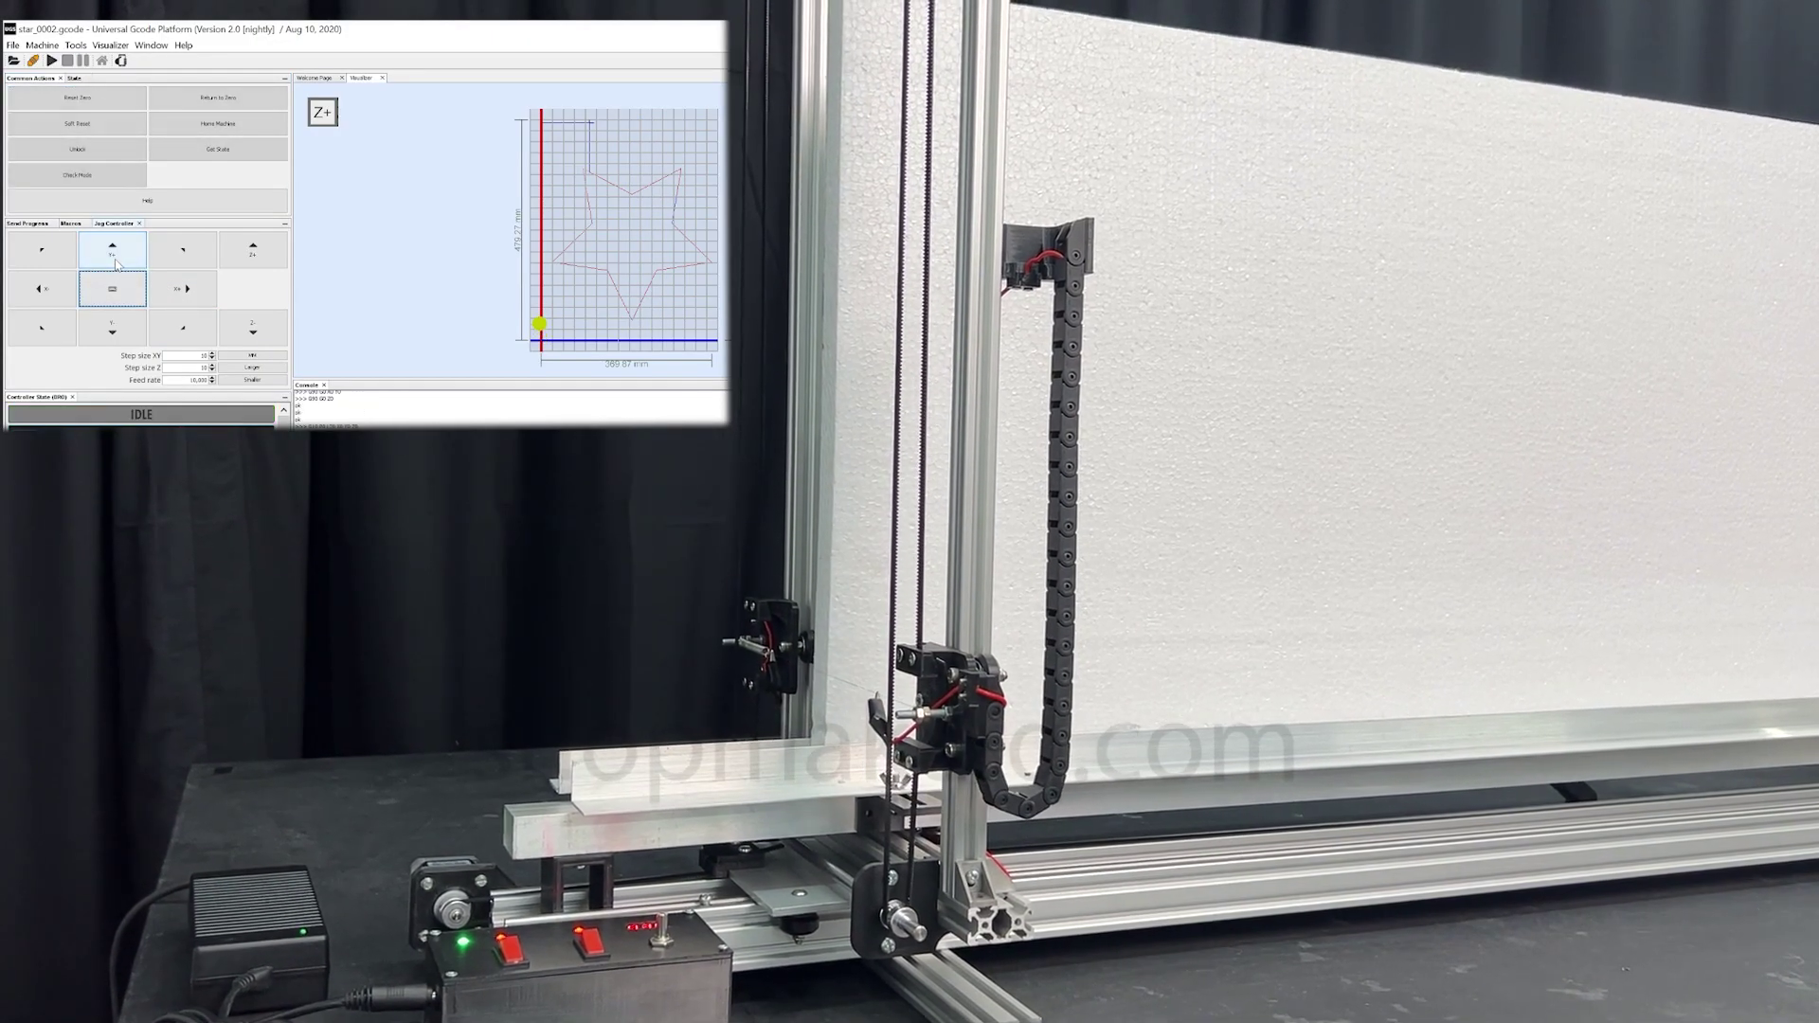
{"action": "left_click", "coordinate": [115, 264]}
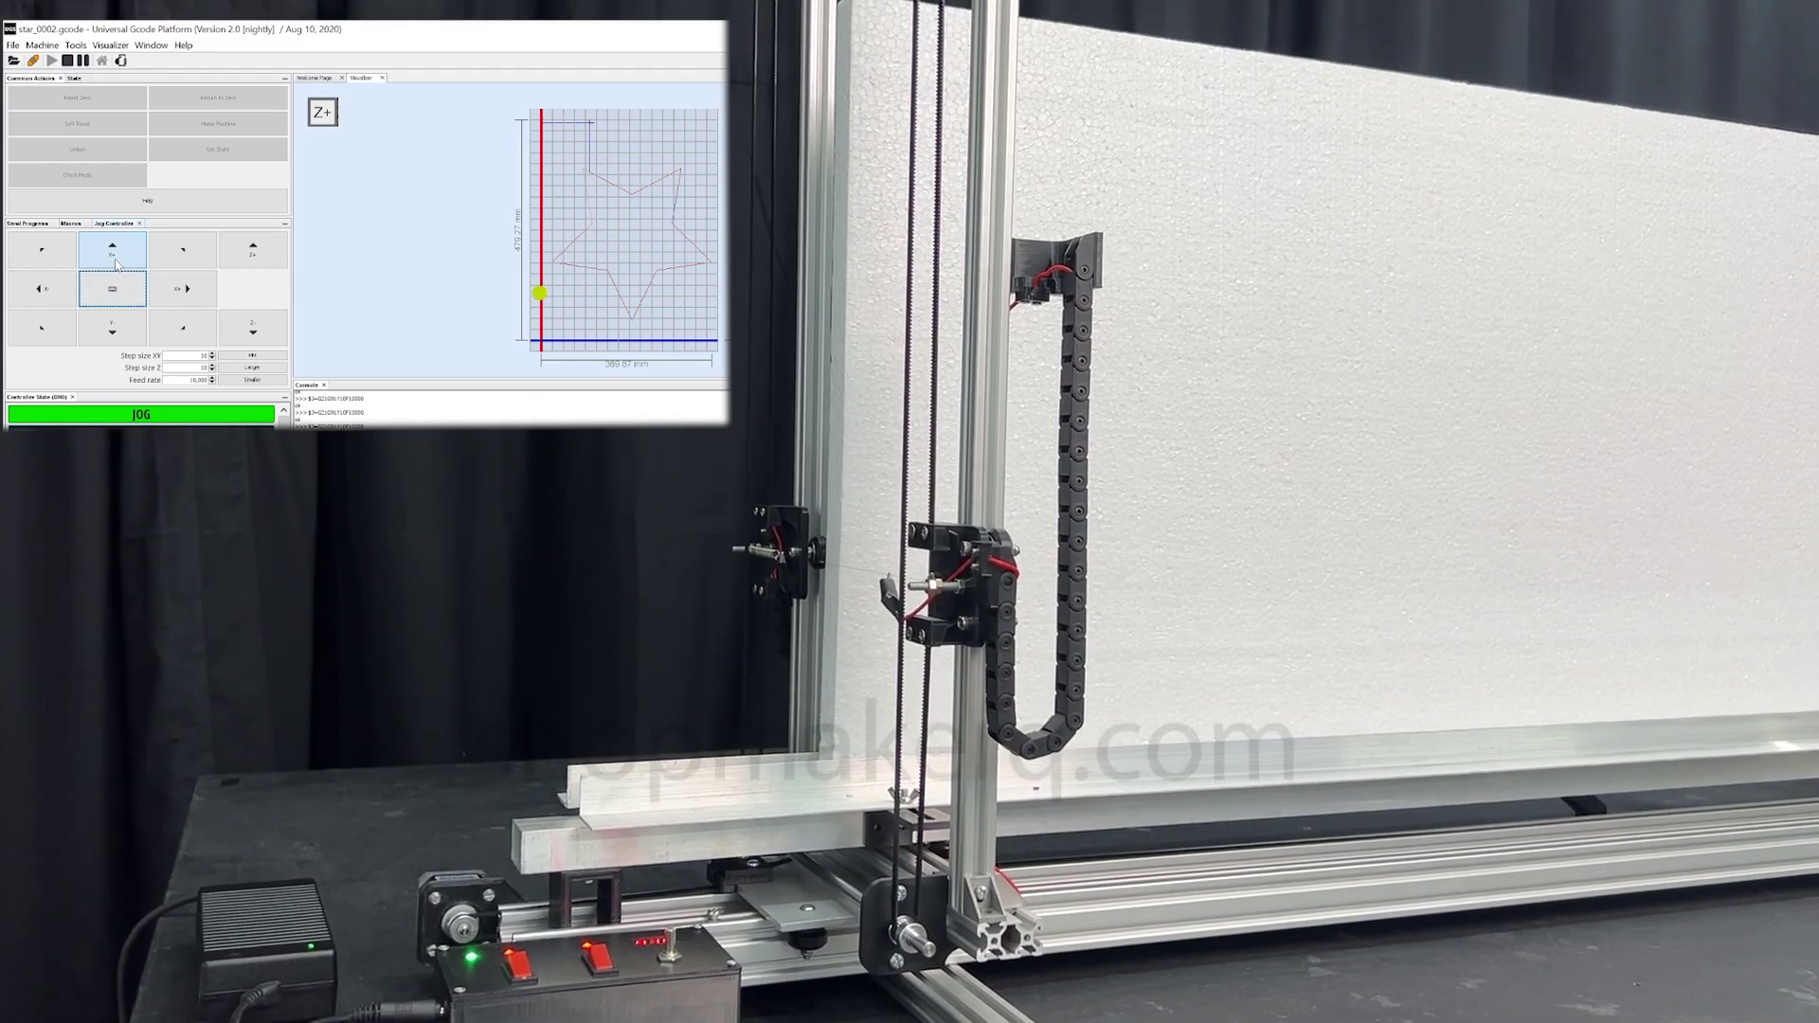
{"action": "left_click", "coordinate": [116, 263]}
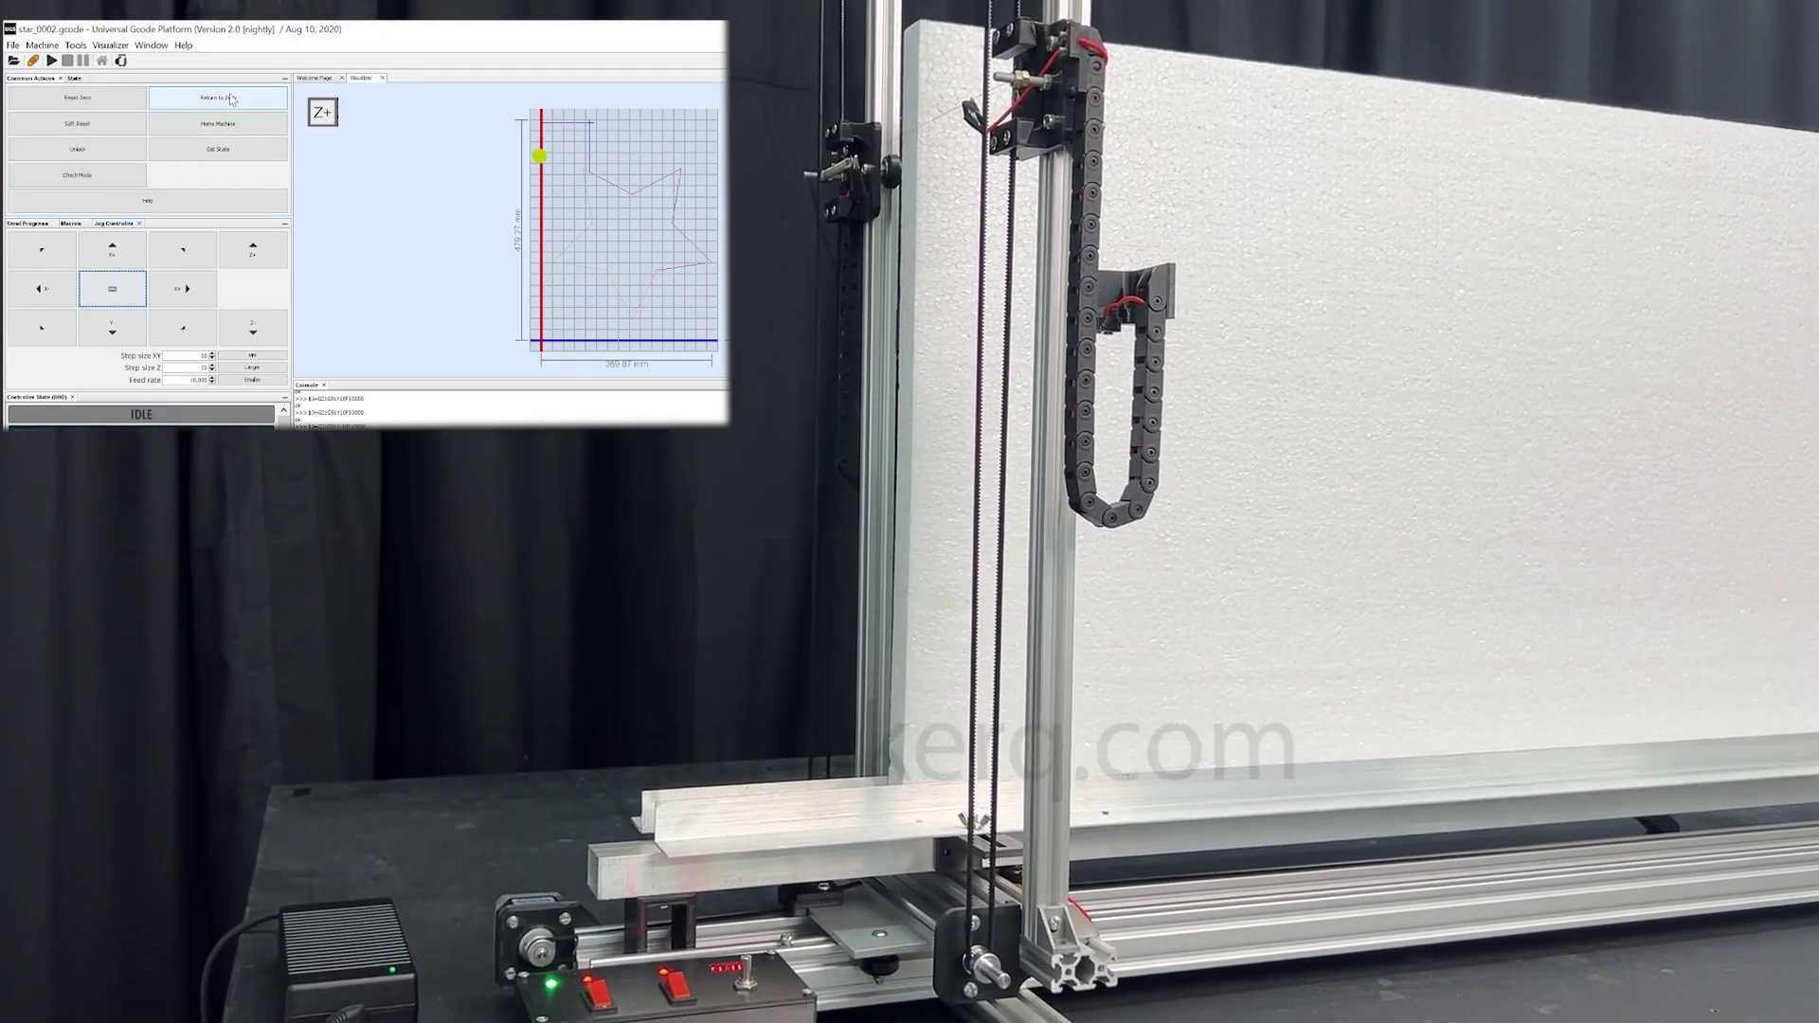
{"action": "left_click", "coordinate": [231, 99]}
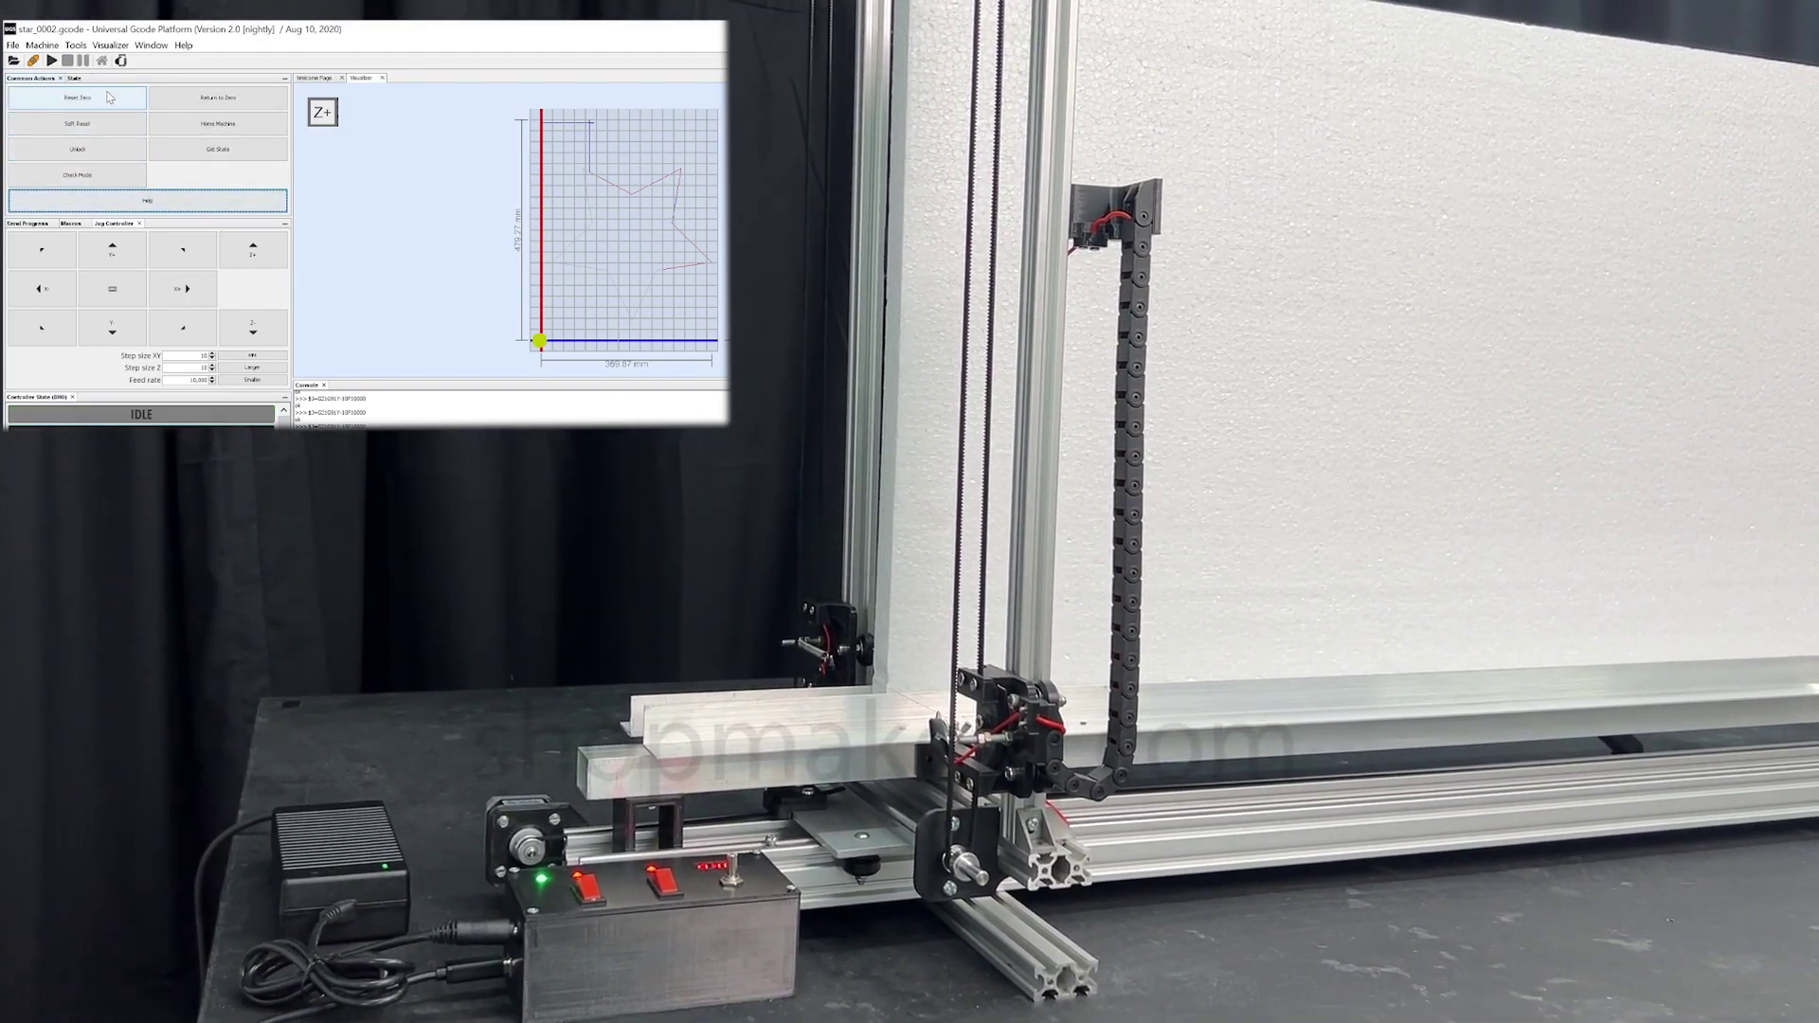
Reset the work zero and send the loaded star G-code to the machine.
{"action": "left_click", "coordinate": [110, 97]}
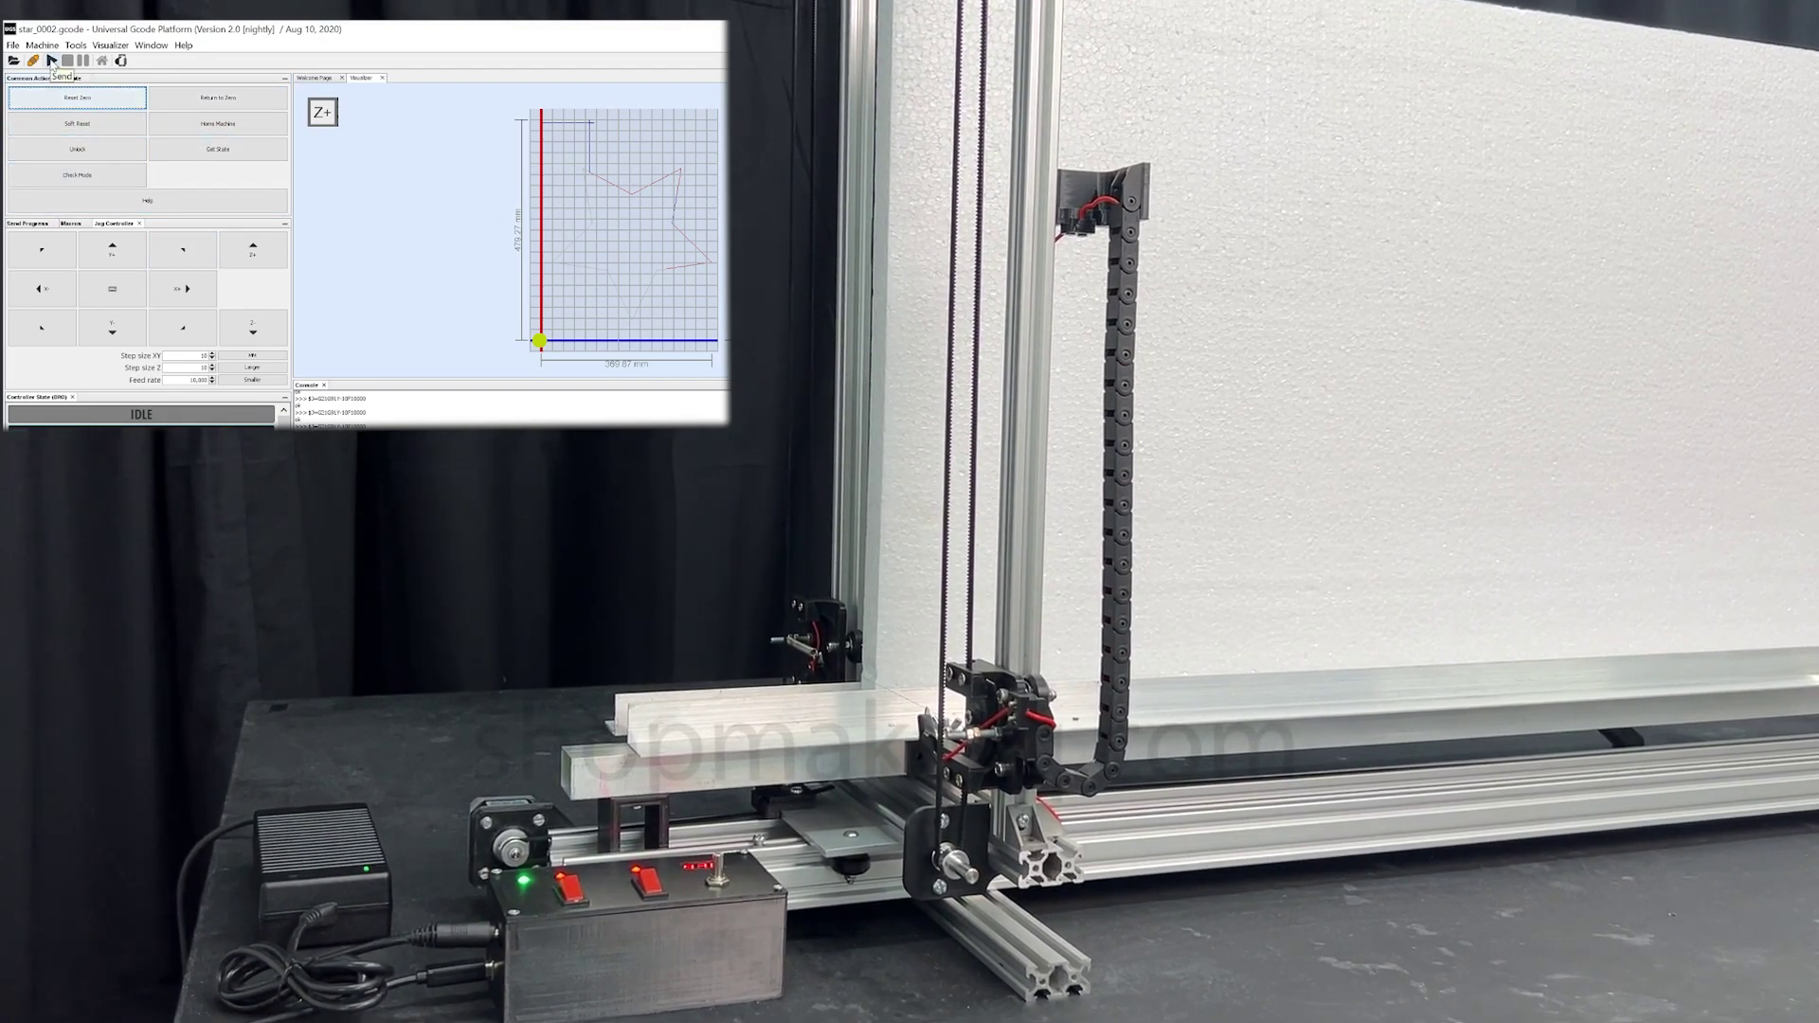
{"action": "left_click", "coordinate": [52, 61]}
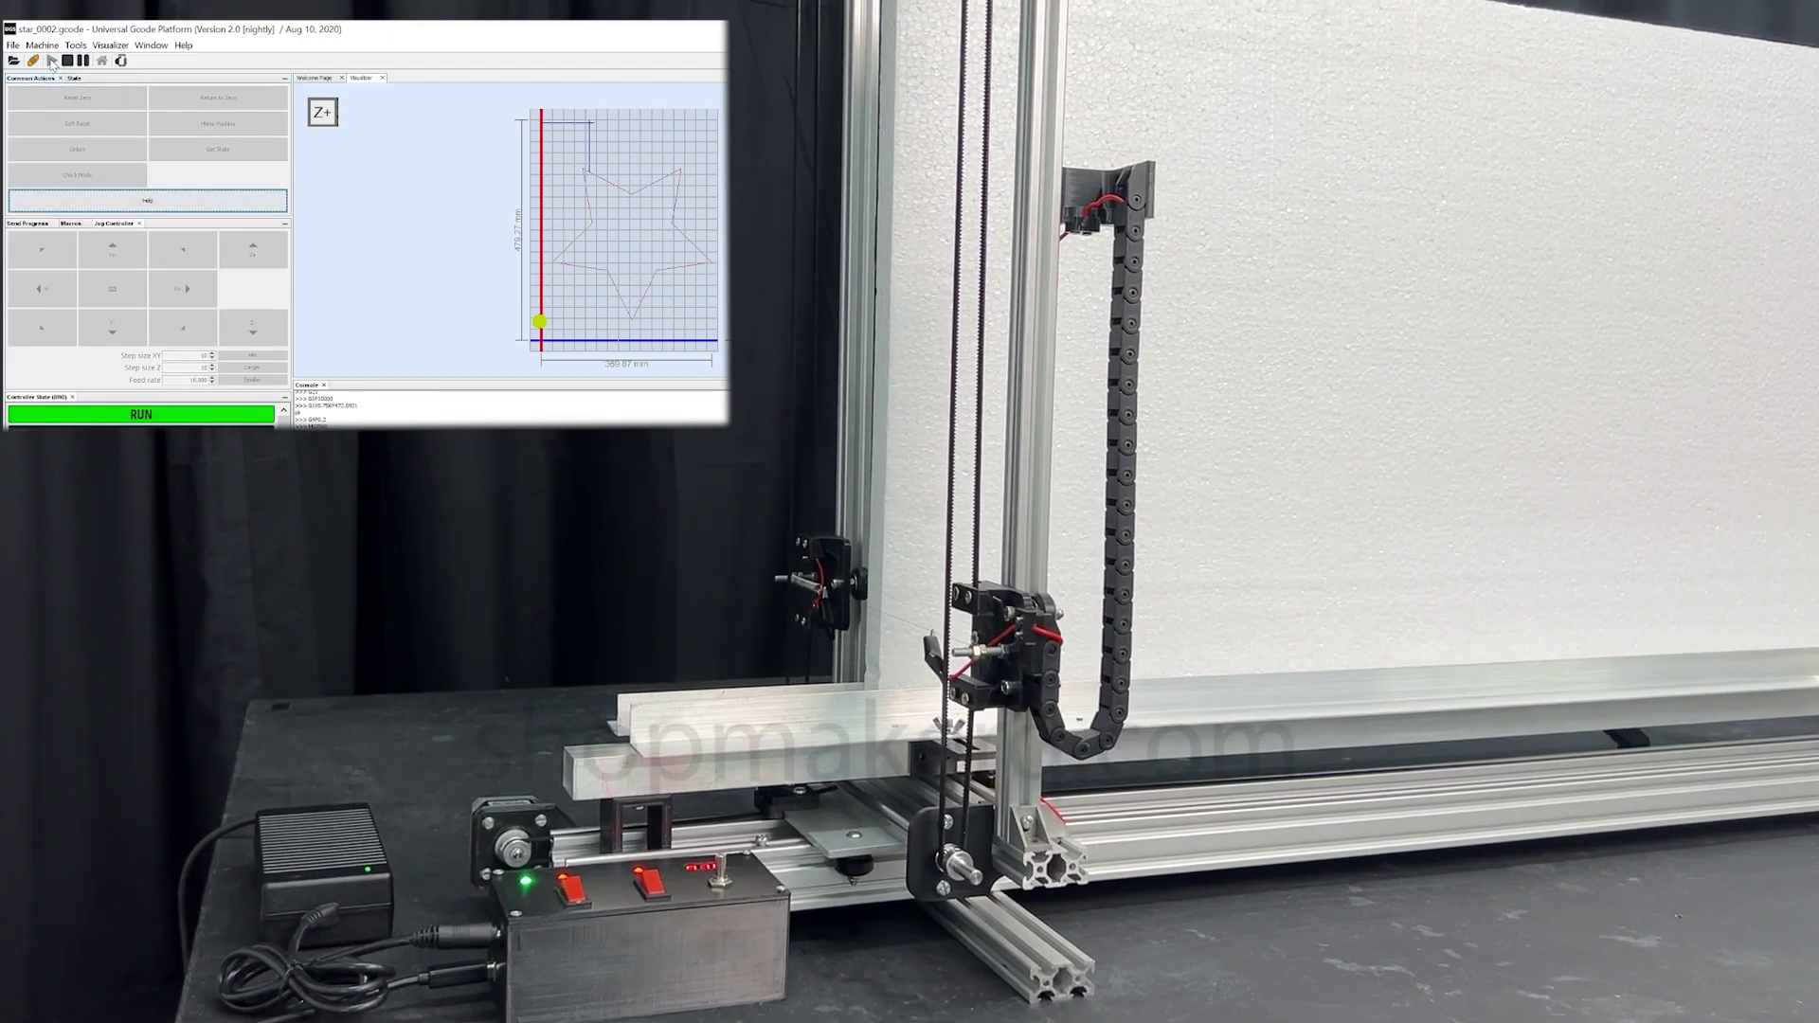
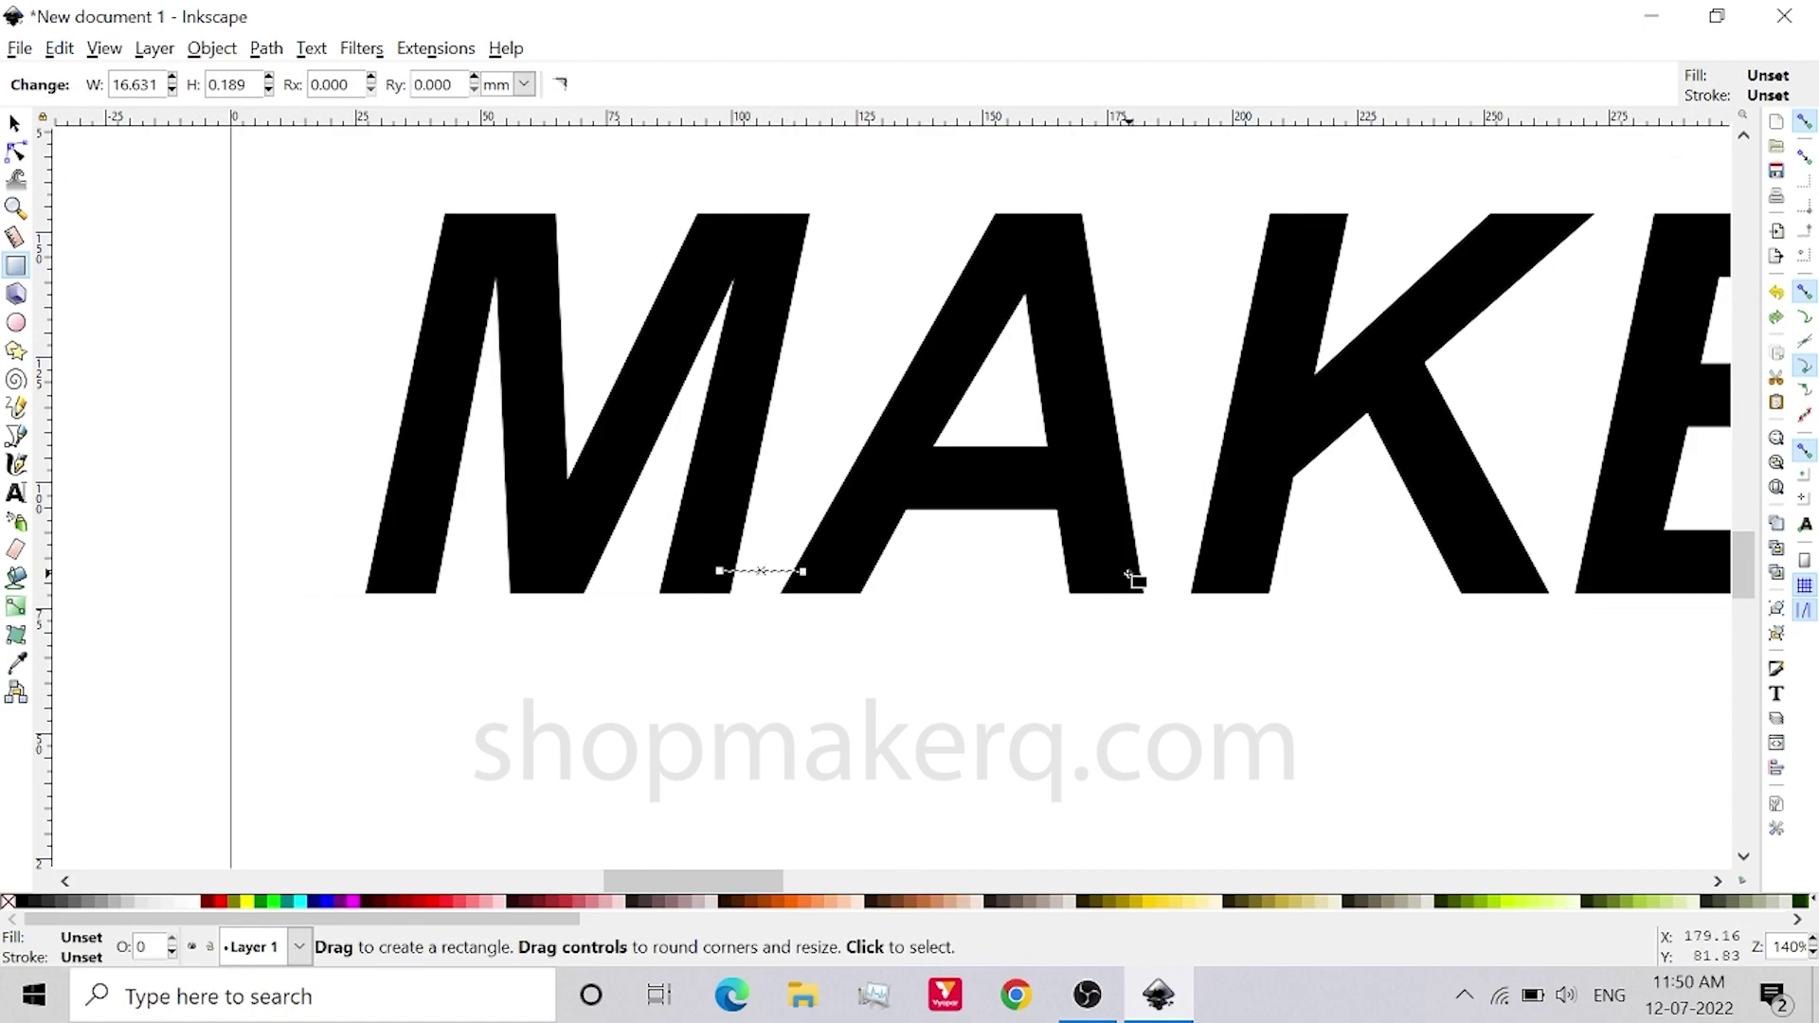
Draw thin horizontal rectangles near the letters' base bridging A to K, K to E, E to R, and R to Q.
{"action": "left_click_drag", "start_coordinate": [1129, 569], "coordinate": [1210, 570]}
{"action": "scroll", "coordinate": [1210, 570], "scroll_direction": "up", "scroll_amount": 2, "text": "ctrl"}
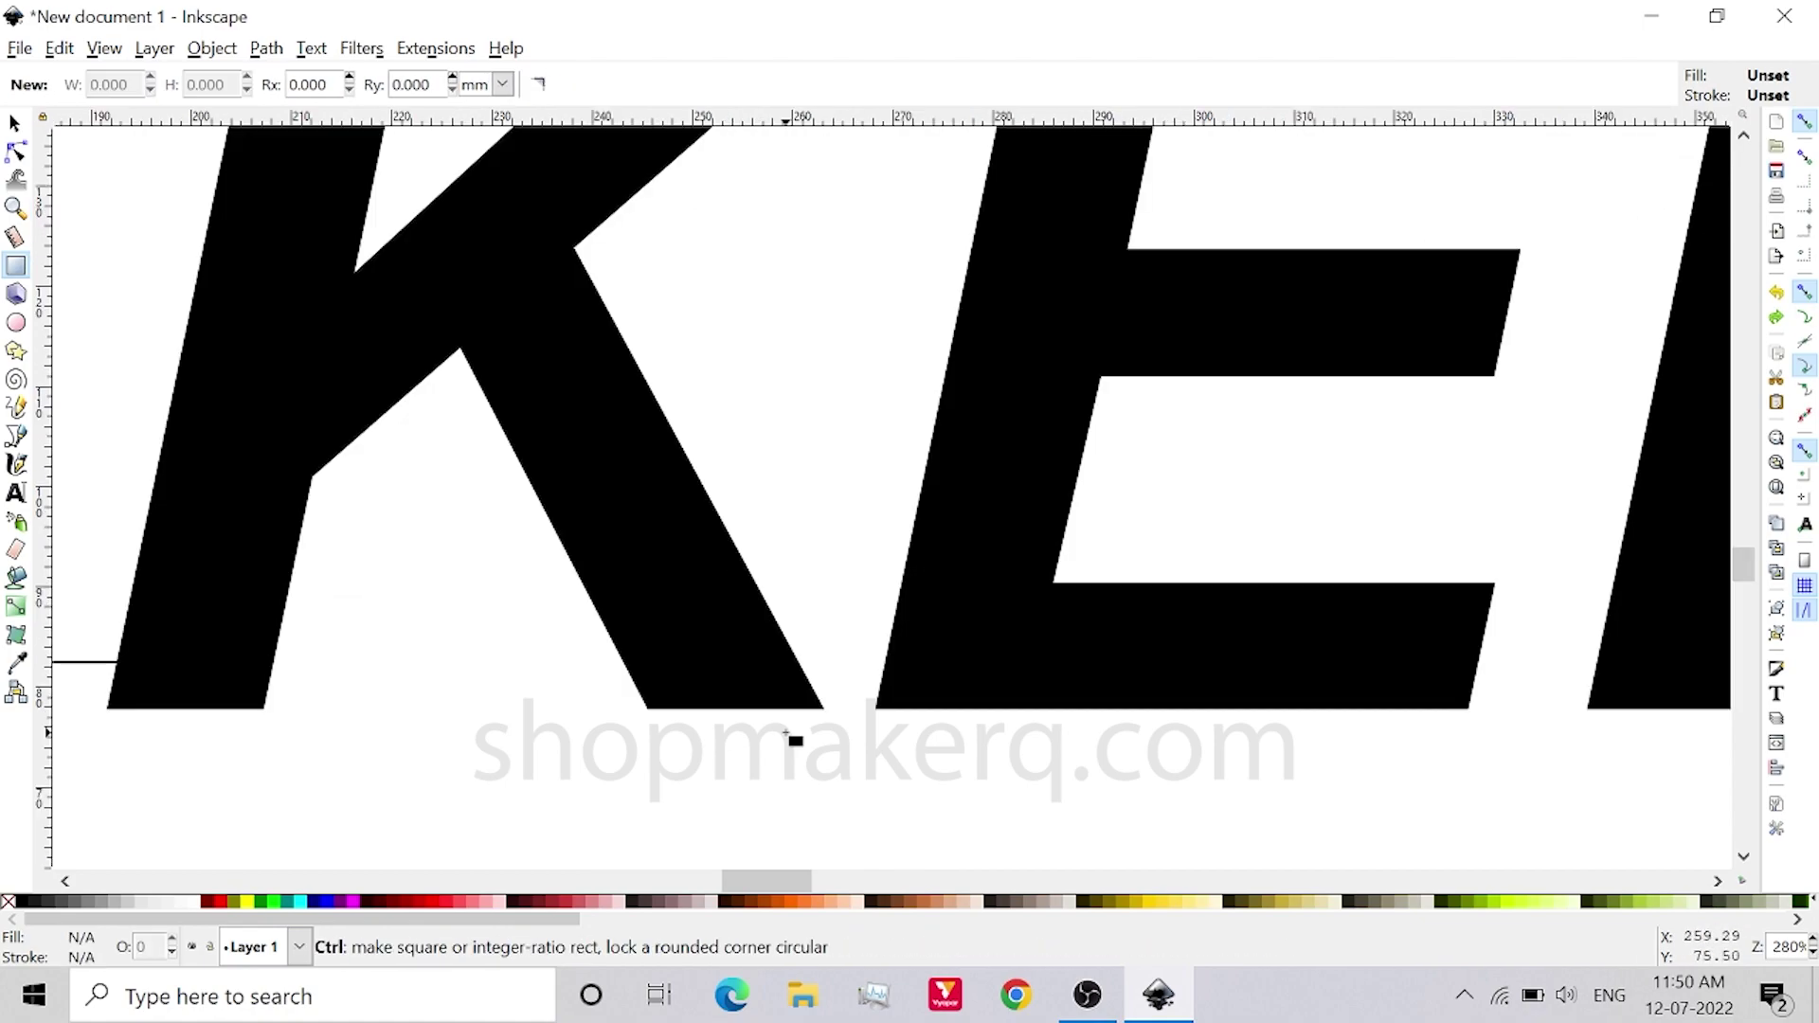
{"action": "left_click_drag", "start_coordinate": [757, 656], "coordinate": [911, 656]}
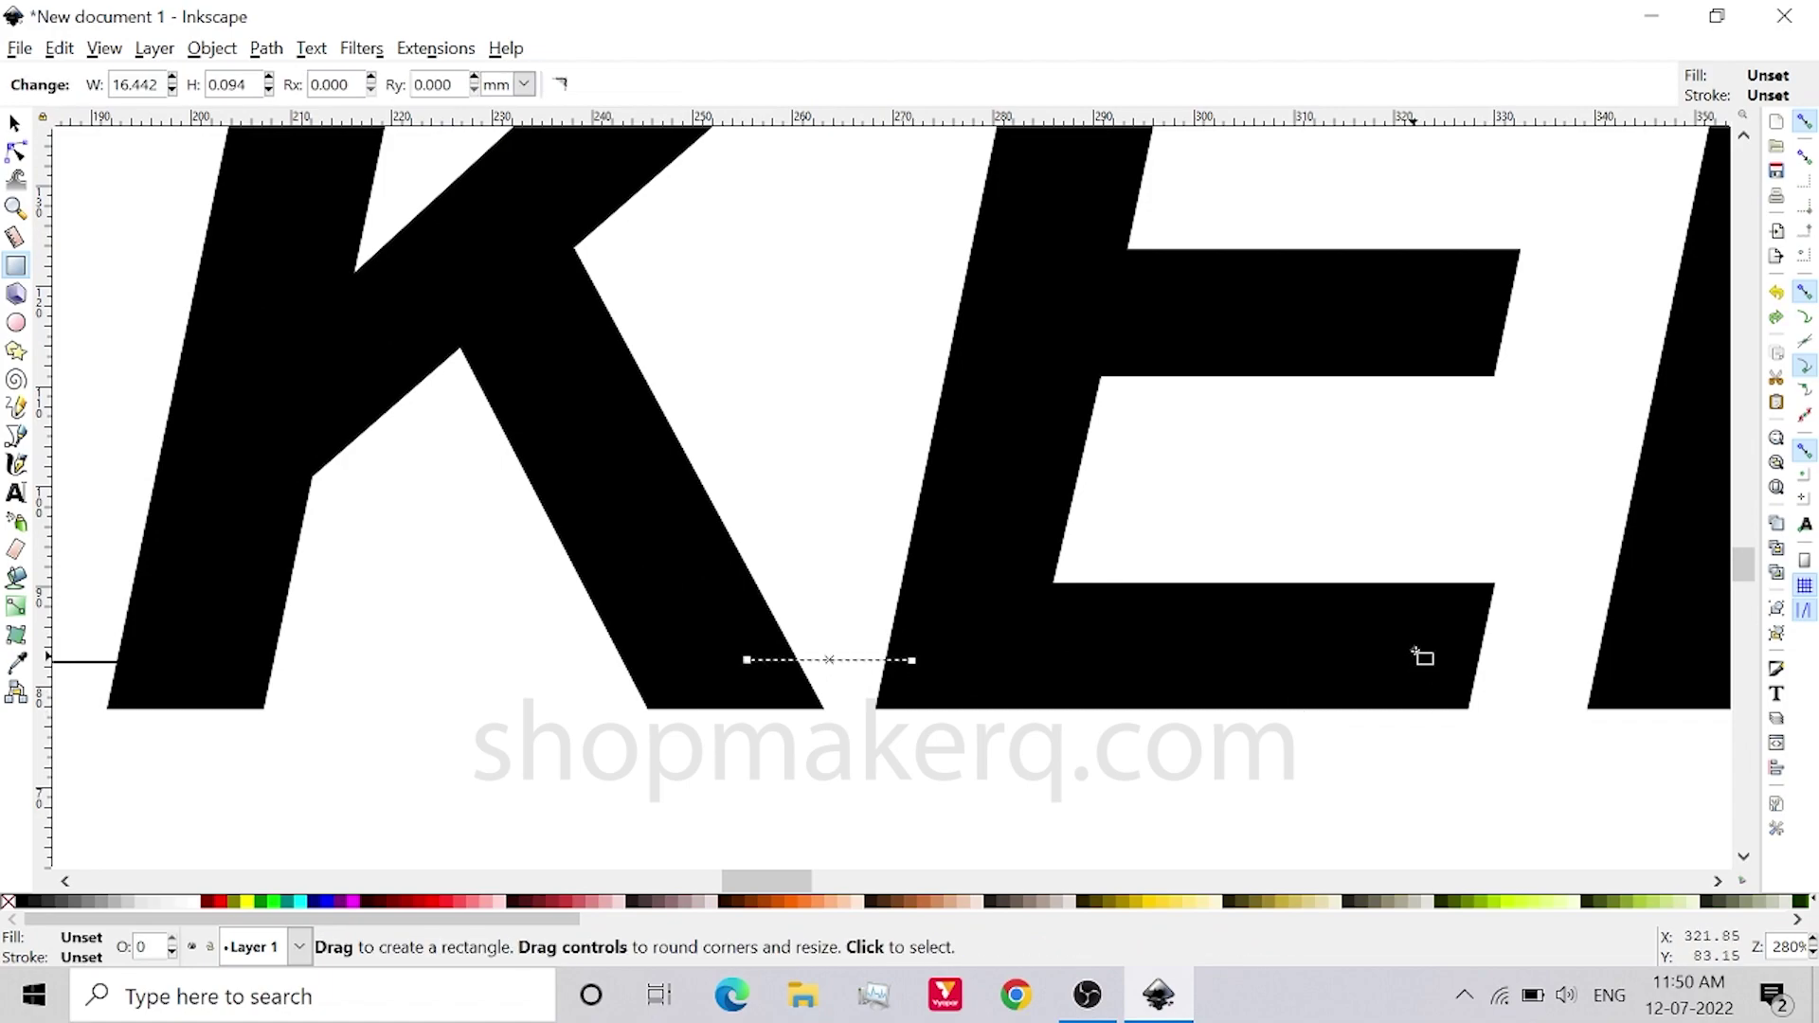
{"action": "left_click_drag", "start_coordinate": [1442, 653], "coordinate": [1617, 654]}
{"action": "scroll", "coordinate": [772, 845], "scroll_direction": "down", "scroll_amount": 2, "text": "ctrl"}
{"action": "left_click_drag", "start_coordinate": [901, 733], "coordinate": [1228, 737]}
{"action": "key", "text": "Escape"}
Draw a thin lead-in rectangle about 44.8 by 0.19 mm from the M's upper corner to the page's left edge.
{"action": "scroll", "coordinate": [1230, 813], "scroll_direction": "down", "scroll_amount": 2, "text": "ctrl"}
{"action": "scroll", "coordinate": [526, 663], "scroll_direction": "up", "scroll_amount": 2, "text": "ctrl"}
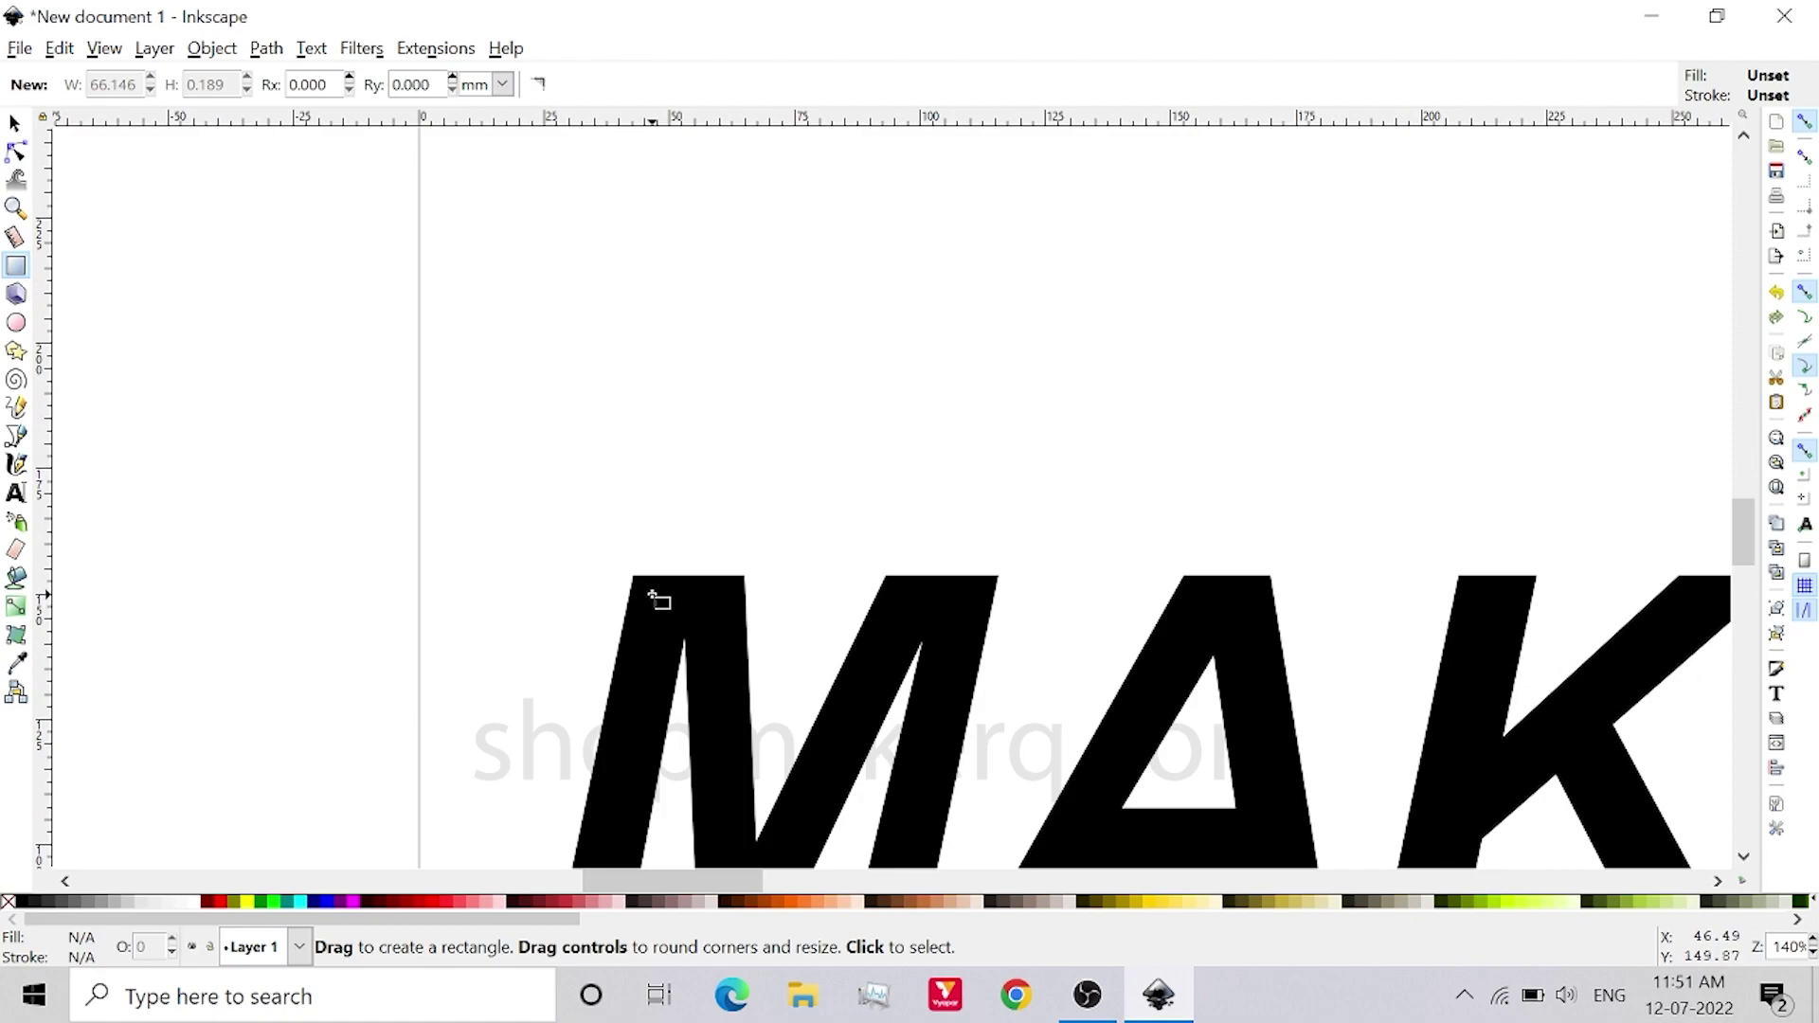
{"action": "left_click_drag", "start_coordinate": [651, 591], "coordinate": [427, 592]}
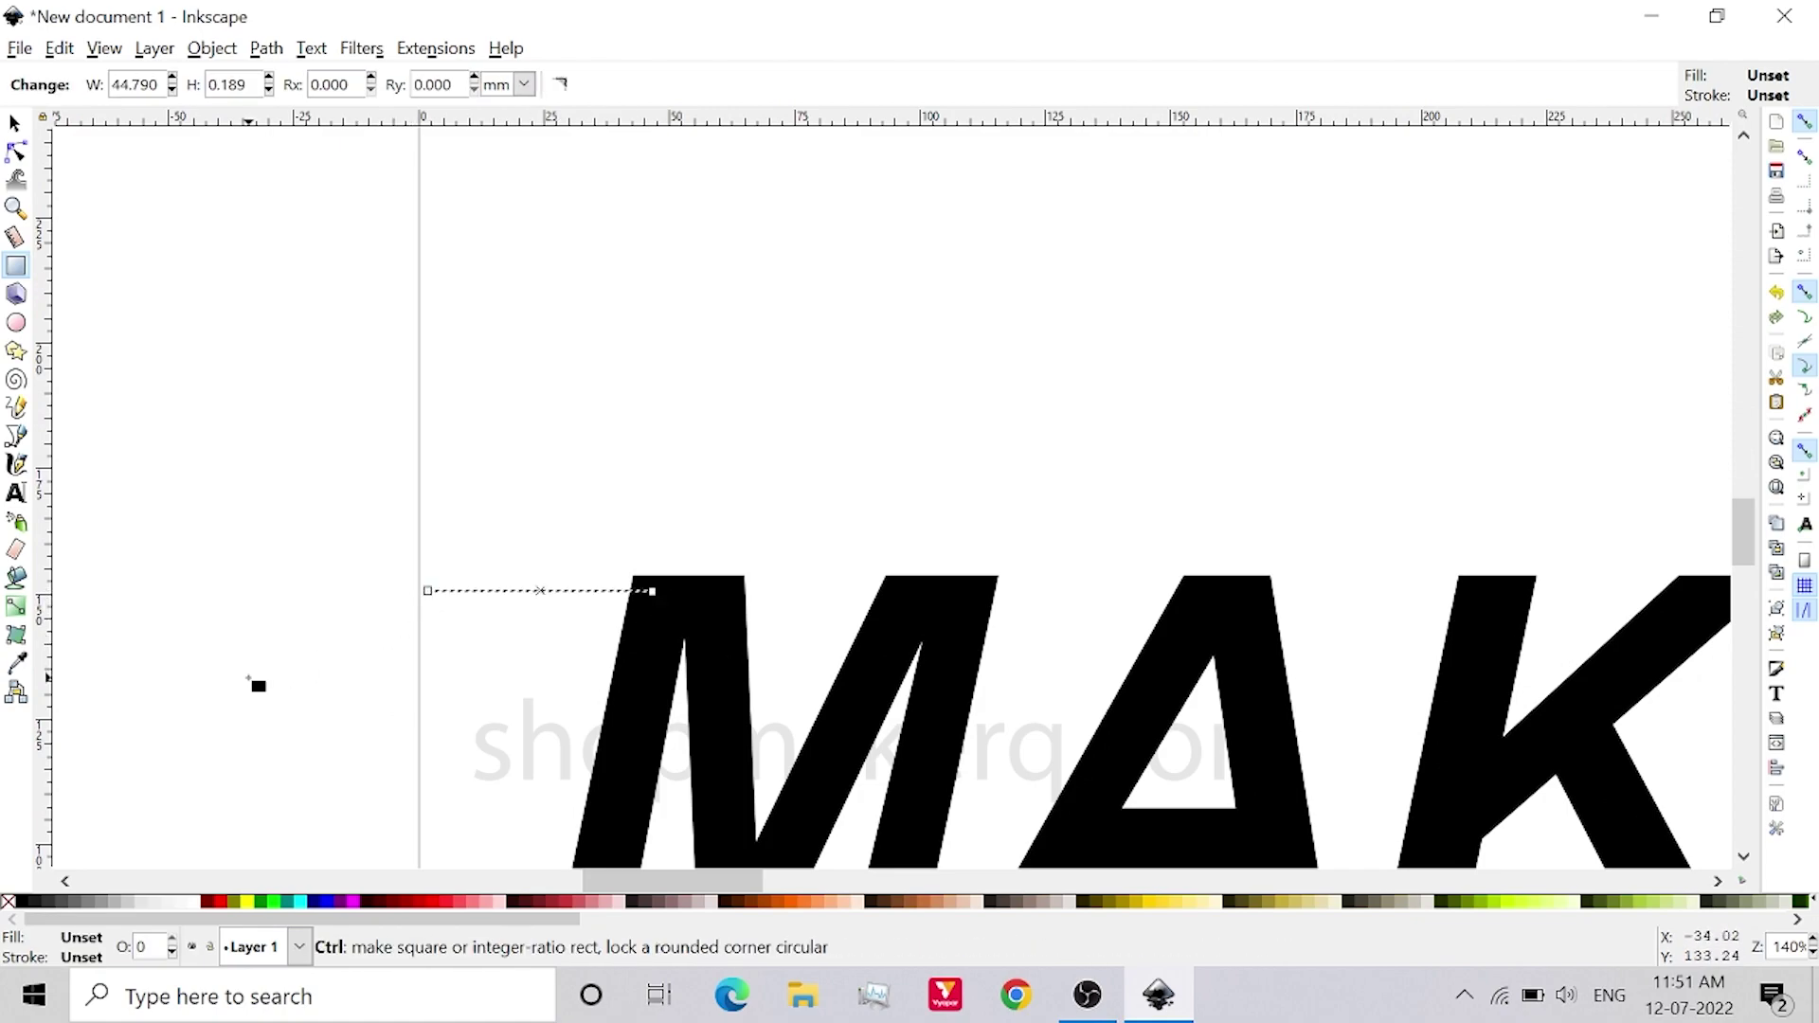
Select all the MAKER Q letters with their thin rectangles and merge them into one path with Union.
{"action": "scroll", "coordinate": [251, 684], "scroll_direction": "down", "scroll_amount": 3, "text": "ctrl"}
{"action": "scroll", "coordinate": [244, 686], "scroll_direction": "down", "scroll_amount": 1, "text": "ctrl"}
{"action": "left_click", "coordinate": [14, 124]}
{"action": "left_click", "coordinate": [15, 151]}
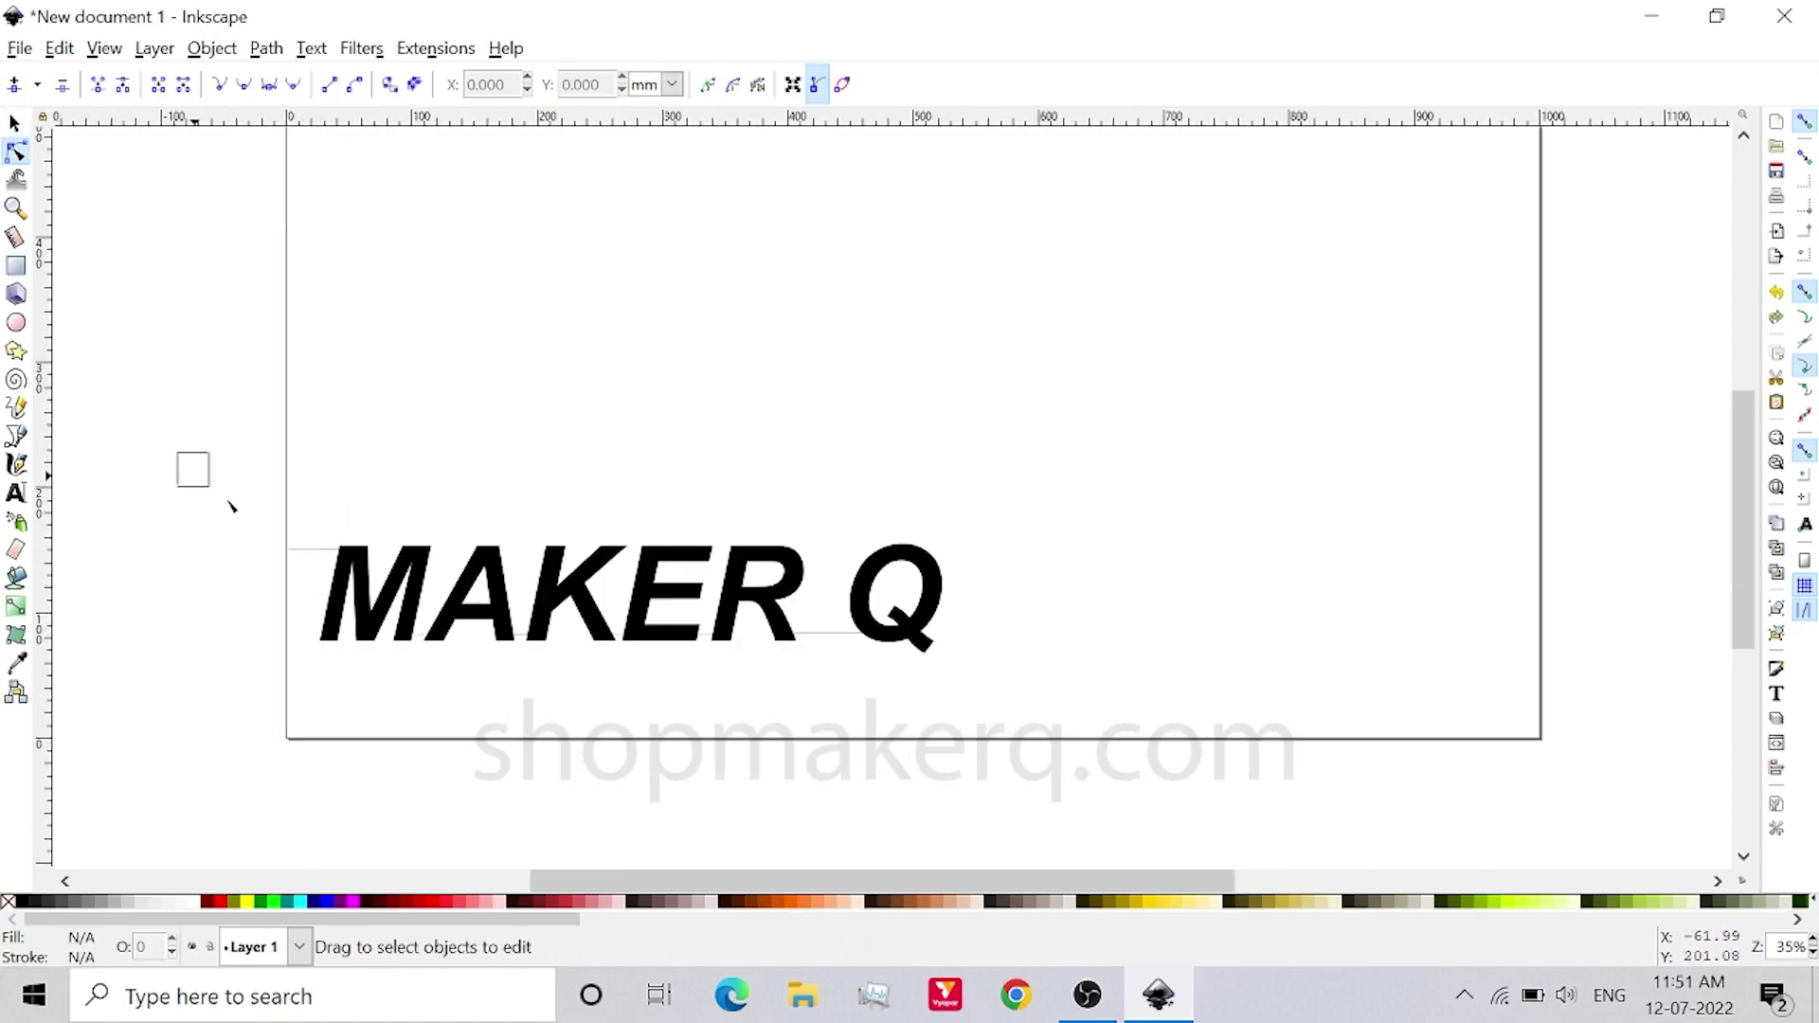
{"action": "left_click_drag", "start_coordinate": [228, 503], "coordinate": [1210, 704]}
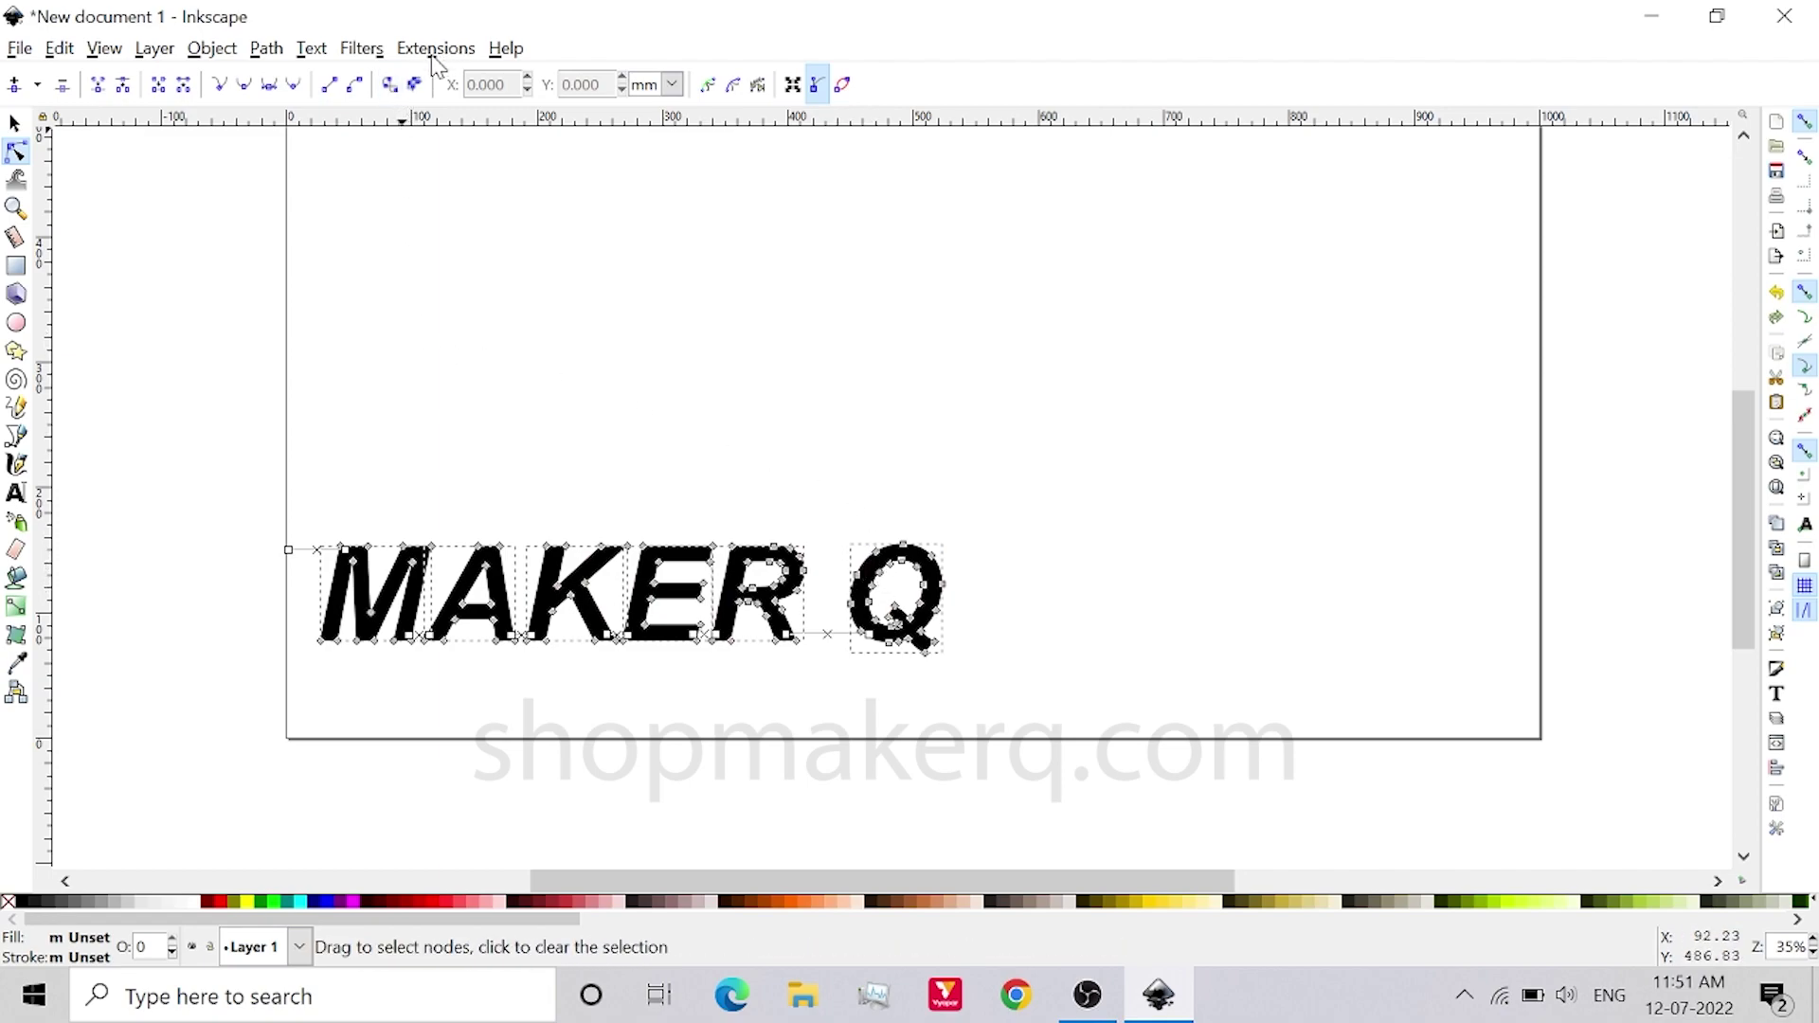
{"action": "left_click", "coordinate": [267, 48]}
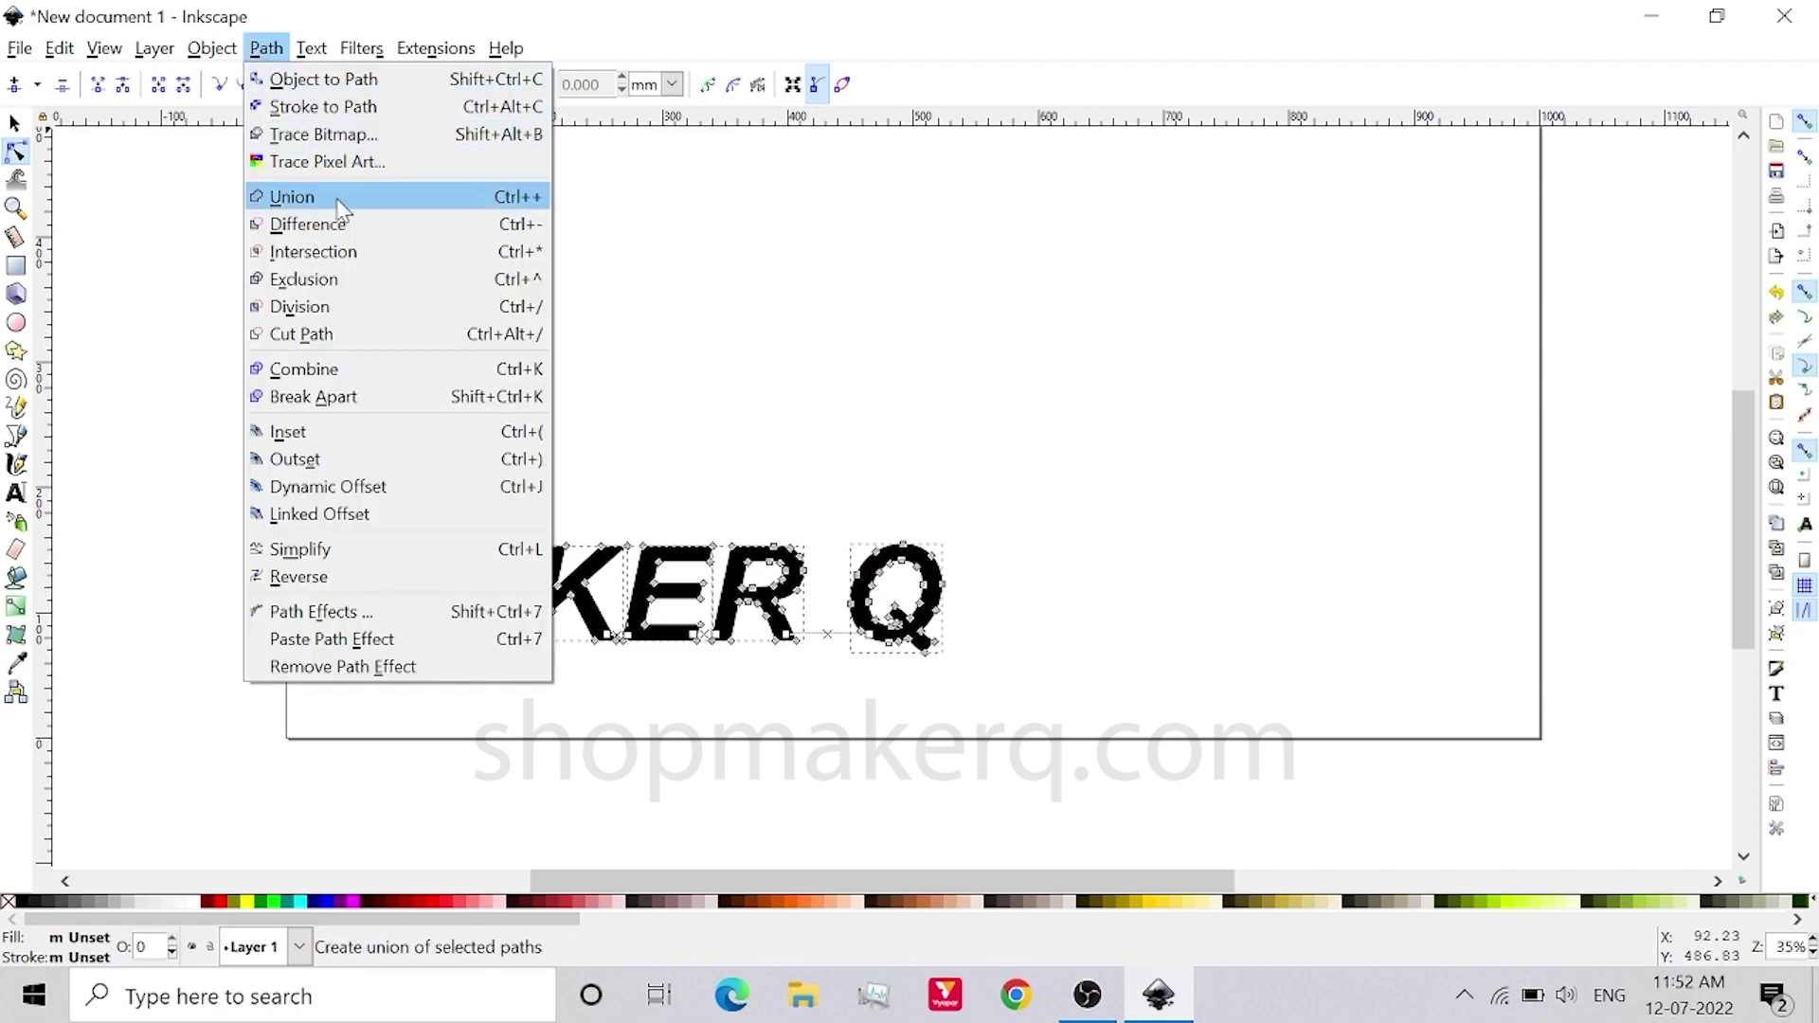
{"action": "left_click", "coordinate": [289, 192]}
{"action": "left_click", "coordinate": [99, 211]}
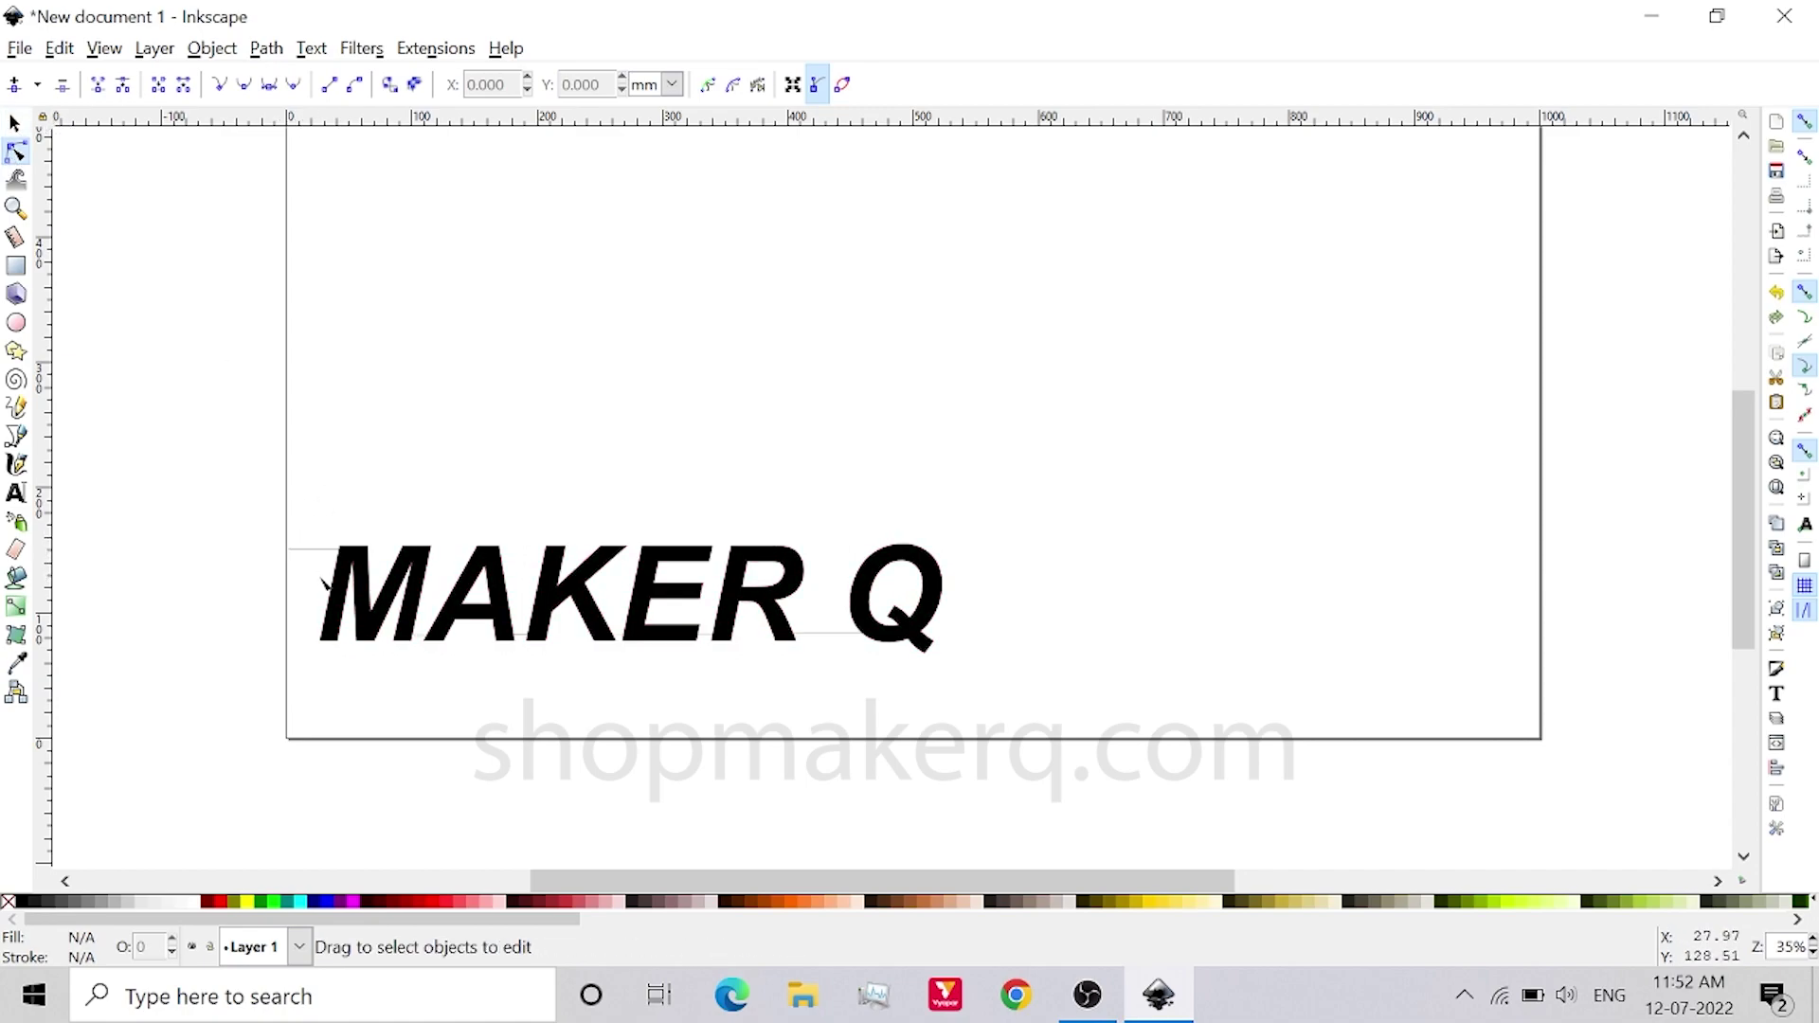
Draw a thin rectangle about 19.2 by 0.07 mm across the A's right leg and subtract it from the lettering with Difference.
{"action": "scroll", "coordinate": [446, 544], "scroll_direction": "up", "scroll_amount": 3, "text": "ctrl"}
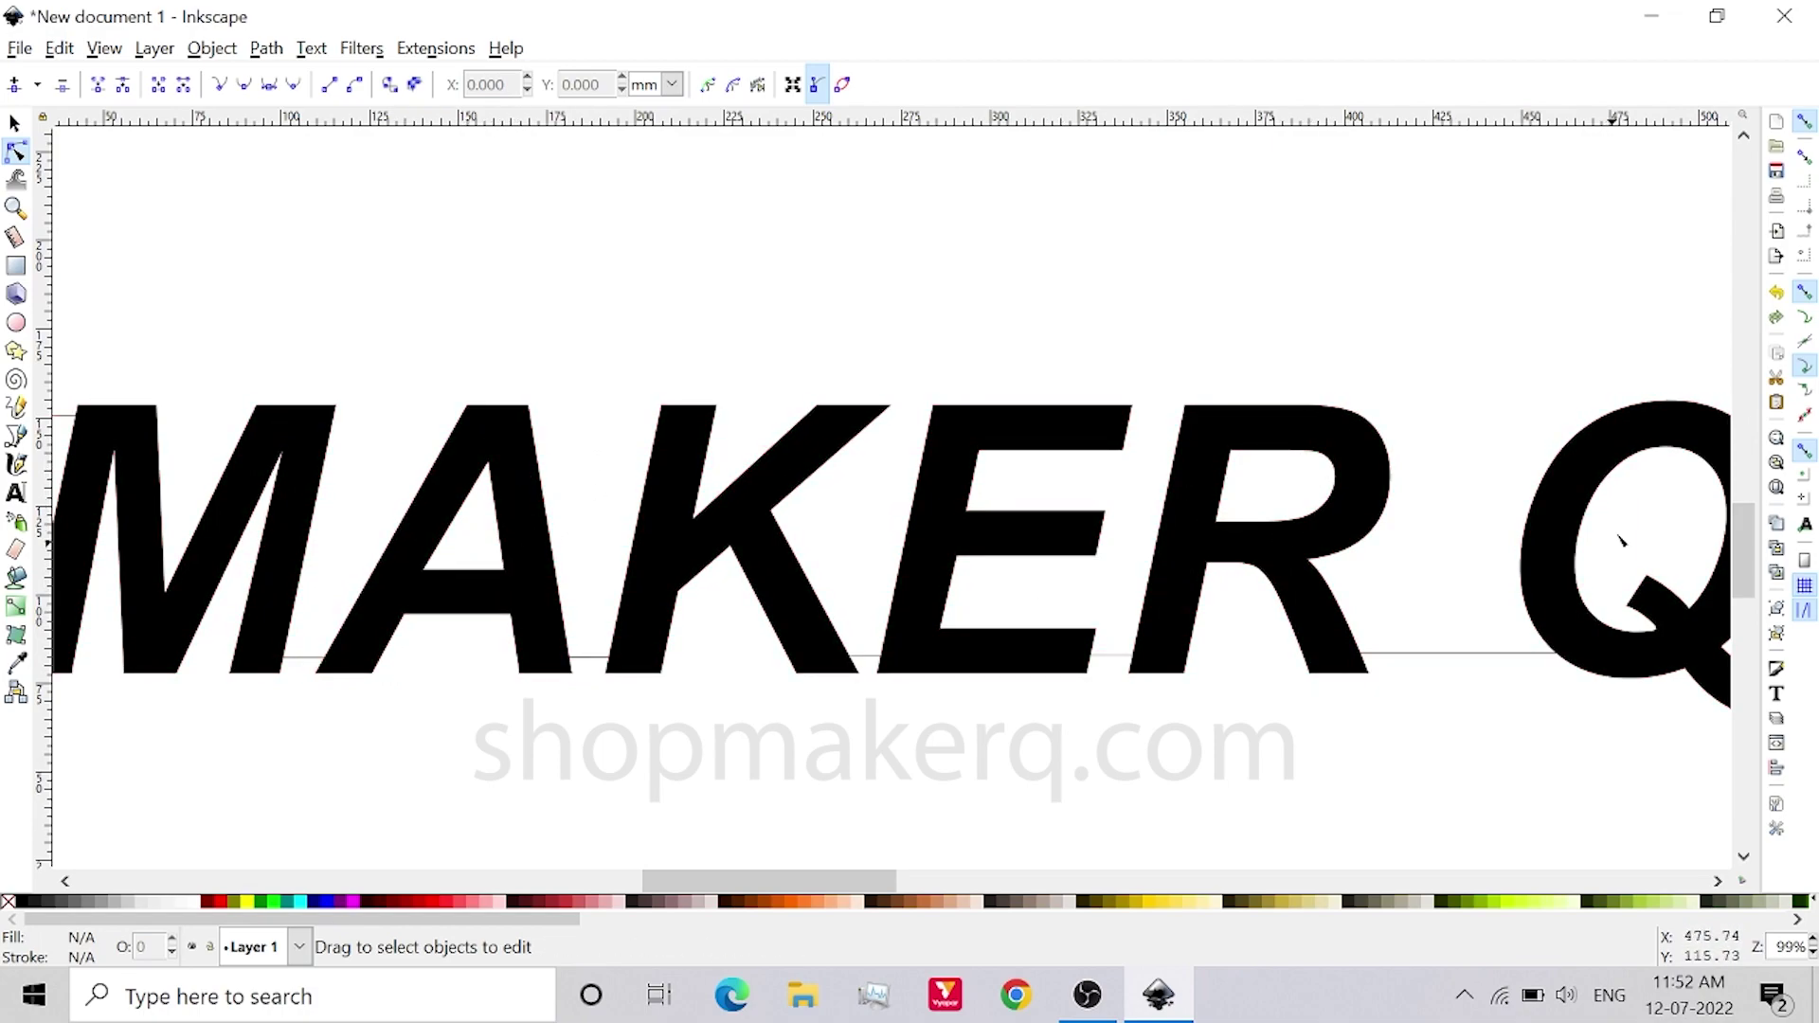
{"action": "scroll", "coordinate": [957, 511], "scroll_direction": "down", "scroll_amount": 1, "text": "ctrl"}
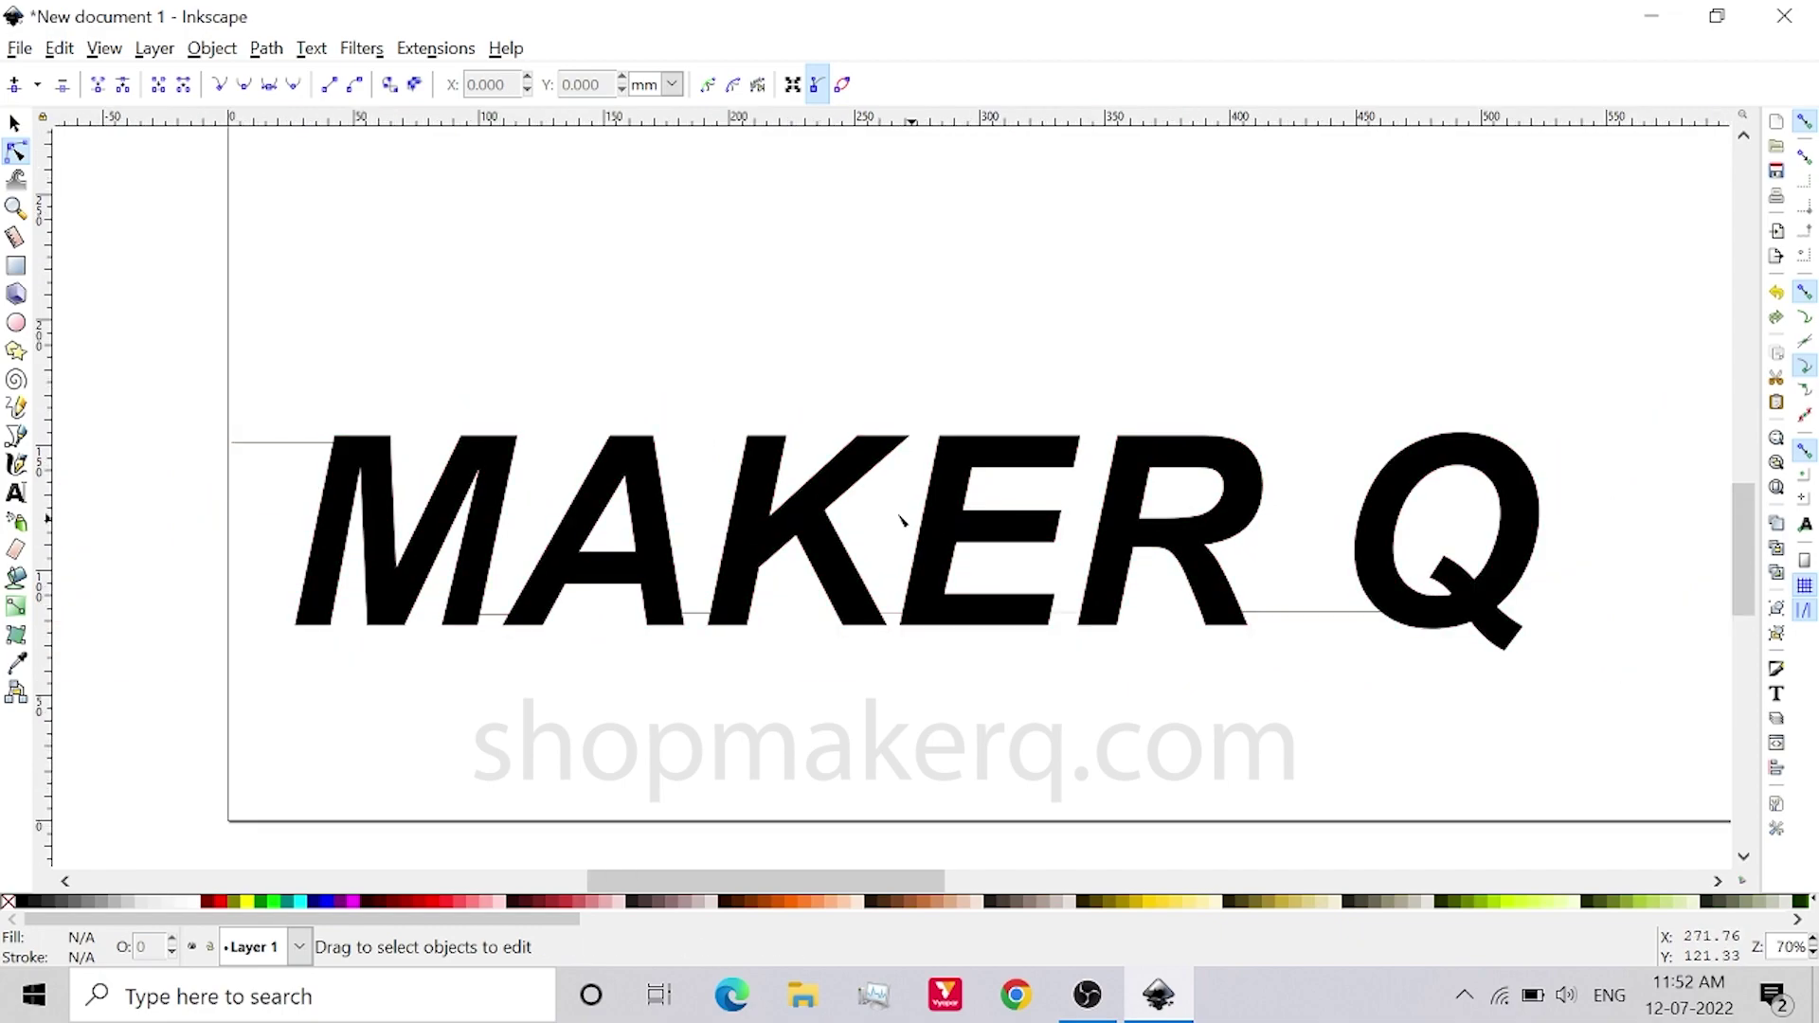
{"action": "left_click", "coordinate": [14, 268]}
{"action": "scroll", "coordinate": [650, 556], "scroll_direction": "up", "scroll_amount": 5, "text": "ctrl"}
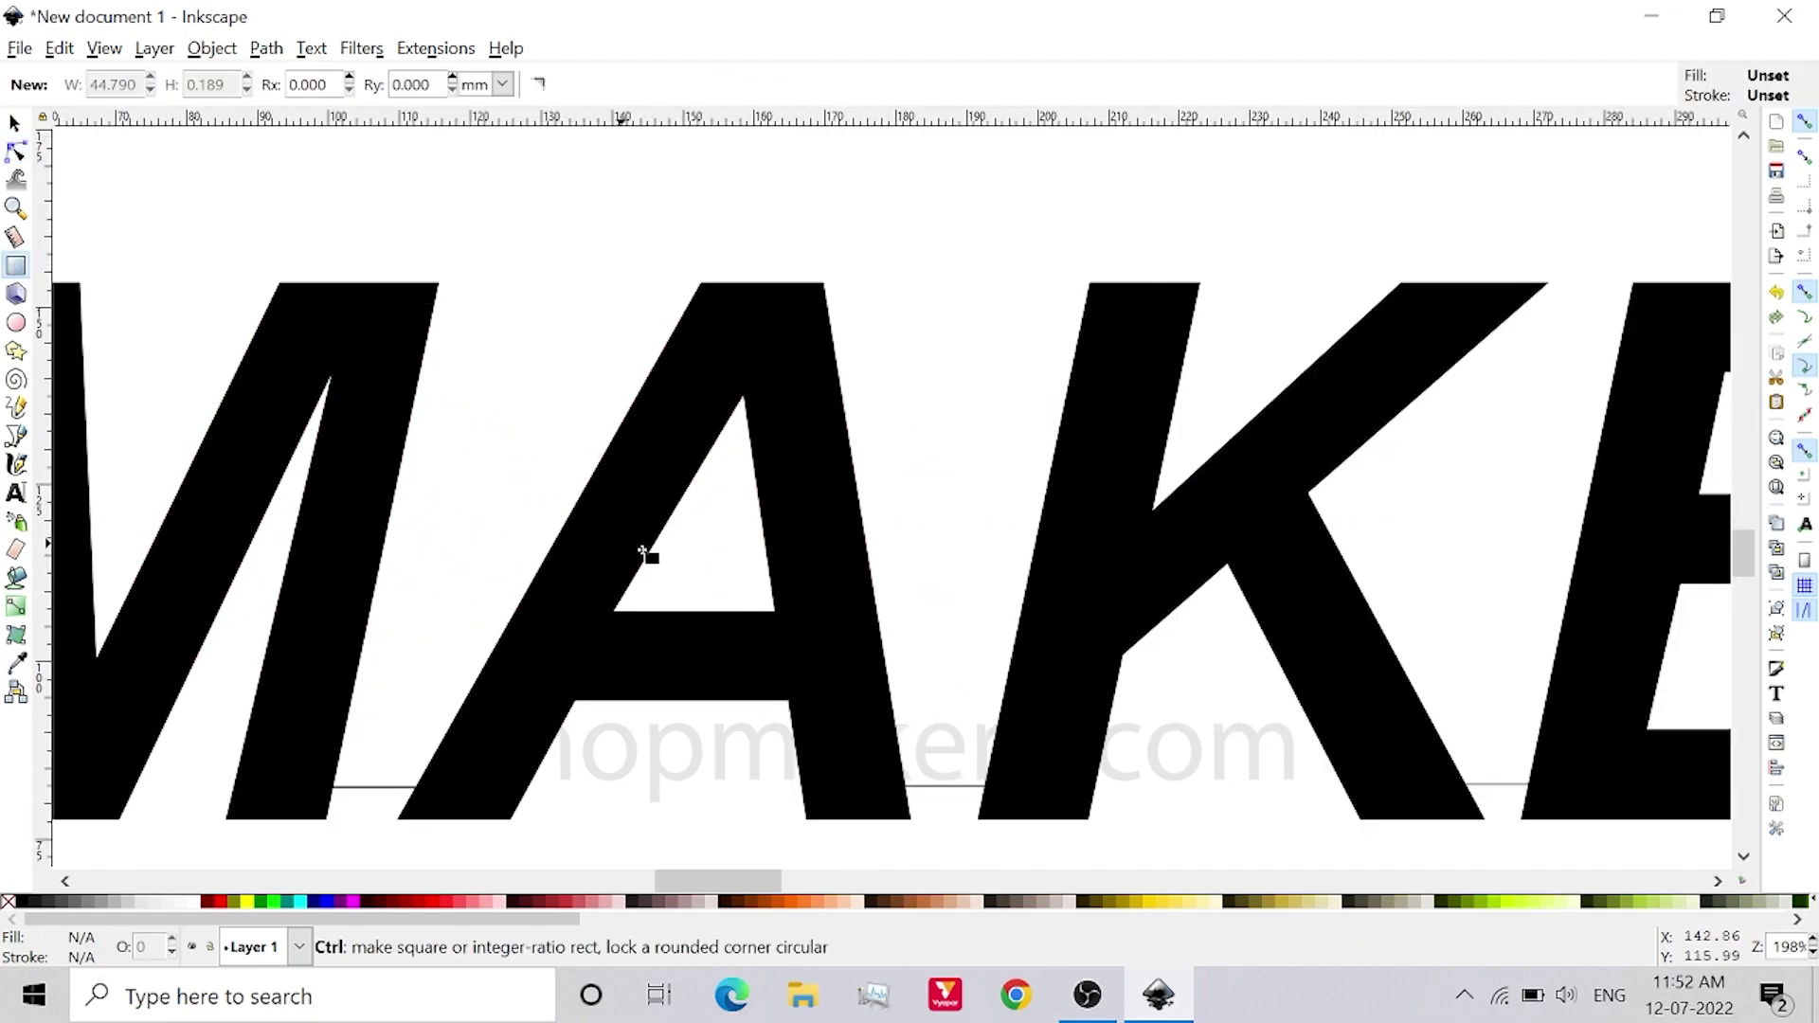
{"action": "left_click_drag", "start_coordinate": [862, 566], "coordinate": [1136, 565]}
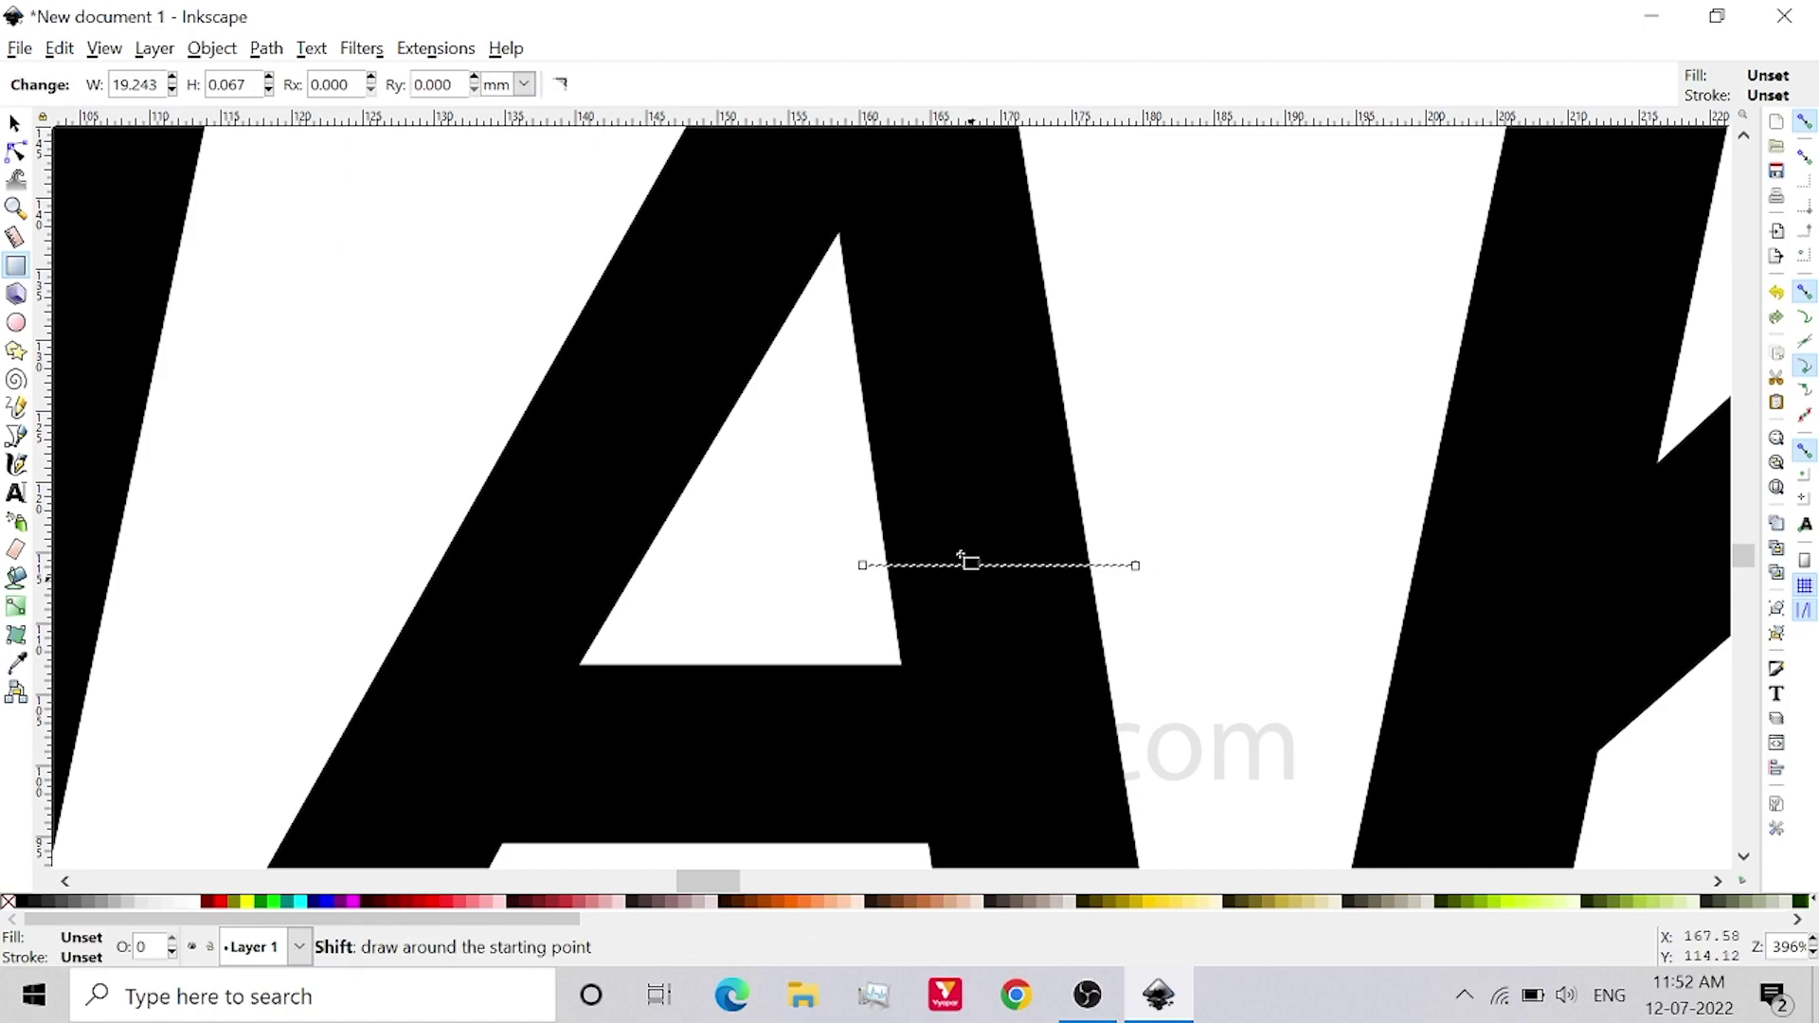
{"action": "left_click", "coordinate": [266, 48]}
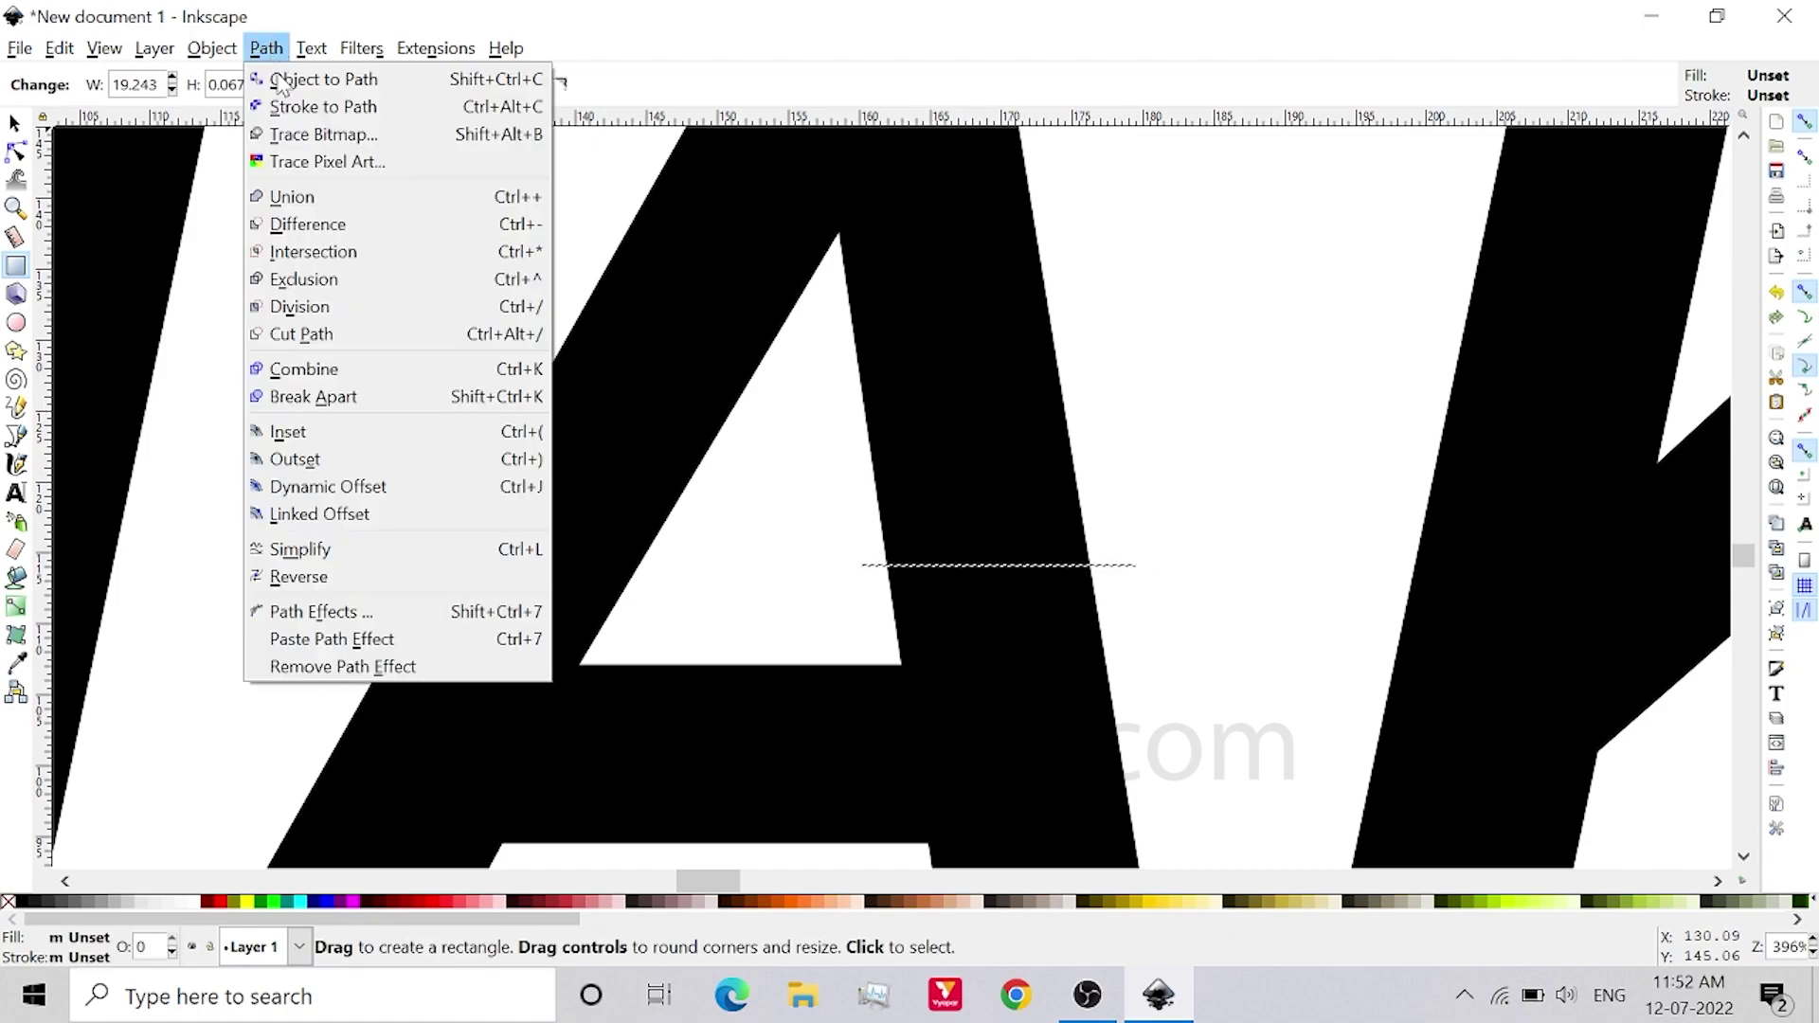
{"action": "left_click", "coordinate": [304, 222]}
Draw a thin rectangle about 22.6 by 0.13 mm across the R's bowl and subtract it from the lettering with Difference.
{"action": "scroll", "coordinate": [1088, 450], "scroll_direction": "down", "scroll_amount": 3, "text": "ctrl"}
{"action": "scroll", "coordinate": [1087, 450], "scroll_direction": "down", "scroll_amount": 5, "text": "shift"}
{"action": "left_click_drag", "start_coordinate": [1087, 450], "coordinate": [1247, 448]}
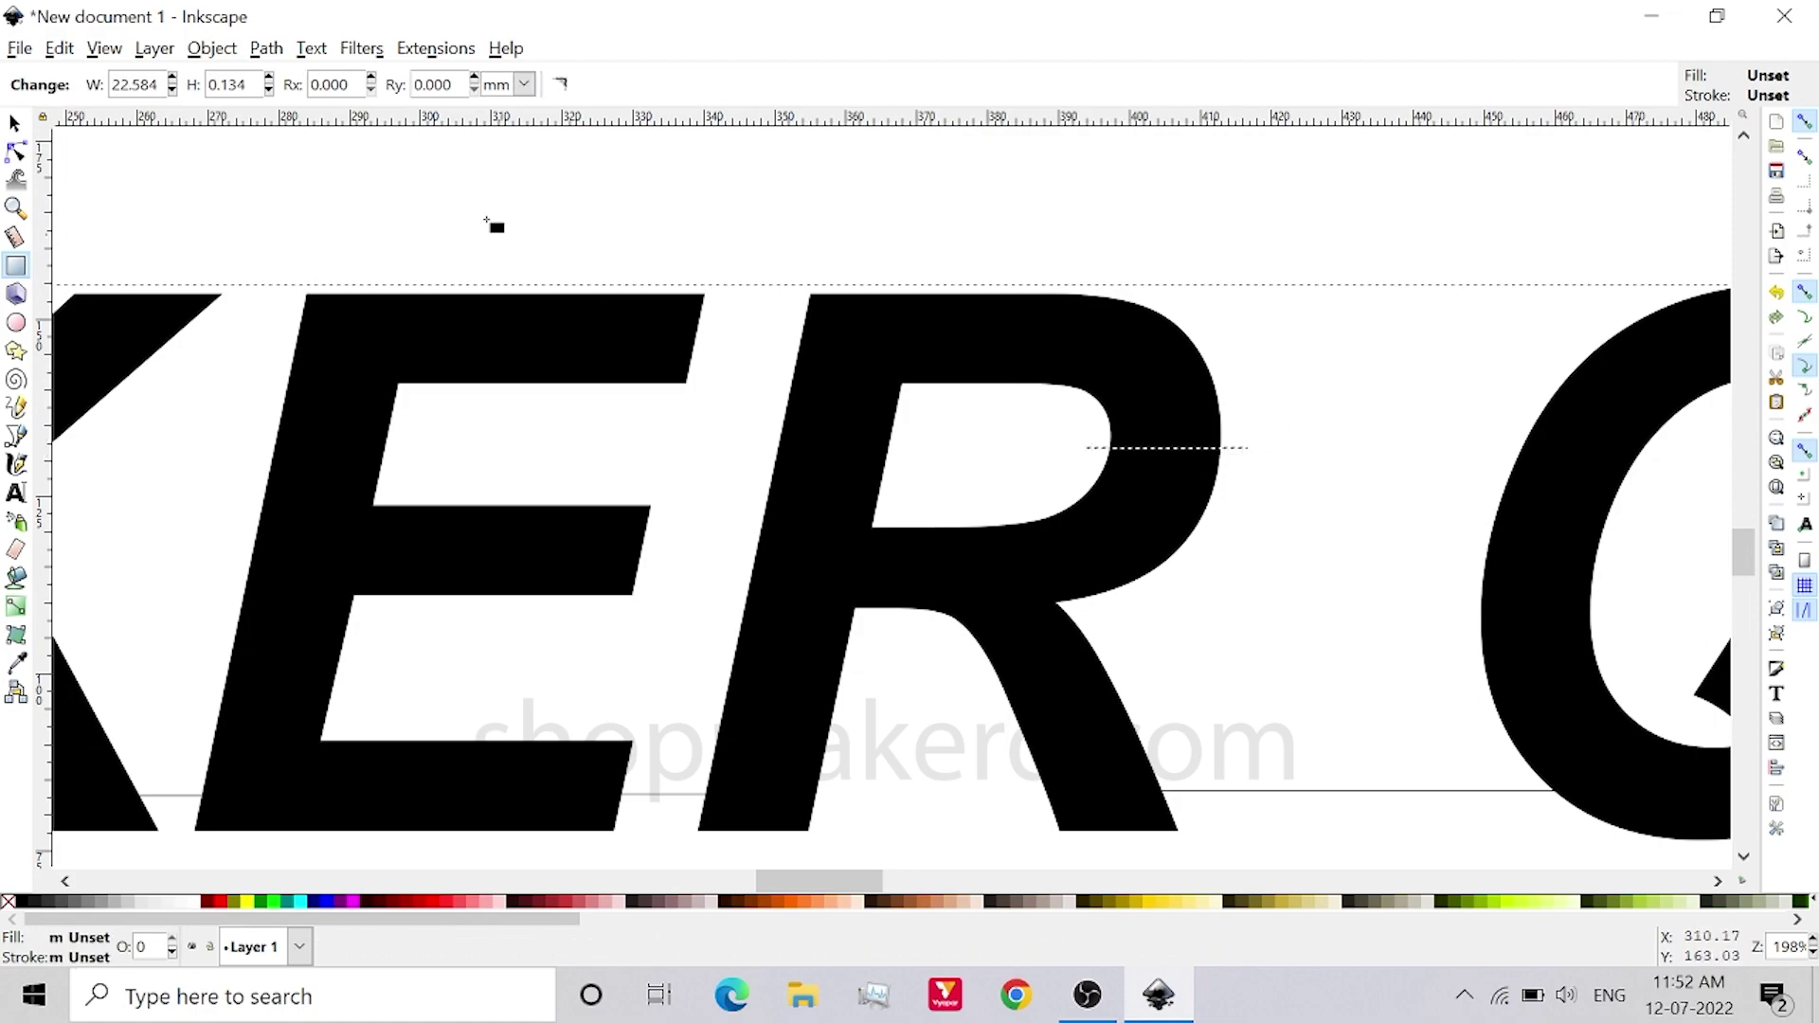
{"action": "left_click", "coordinate": [266, 49]}
{"action": "left_click", "coordinate": [304, 223]}
Draw a thin rectangle about 37.8 by 0.13 mm across the Q's left side and subtract it from the lettering with Difference.
{"action": "scroll", "coordinate": [755, 588], "scroll_direction": "right", "scroll_amount": 5}
{"action": "left_click_drag", "start_coordinate": [873, 427], "coordinate": [1143, 428]}
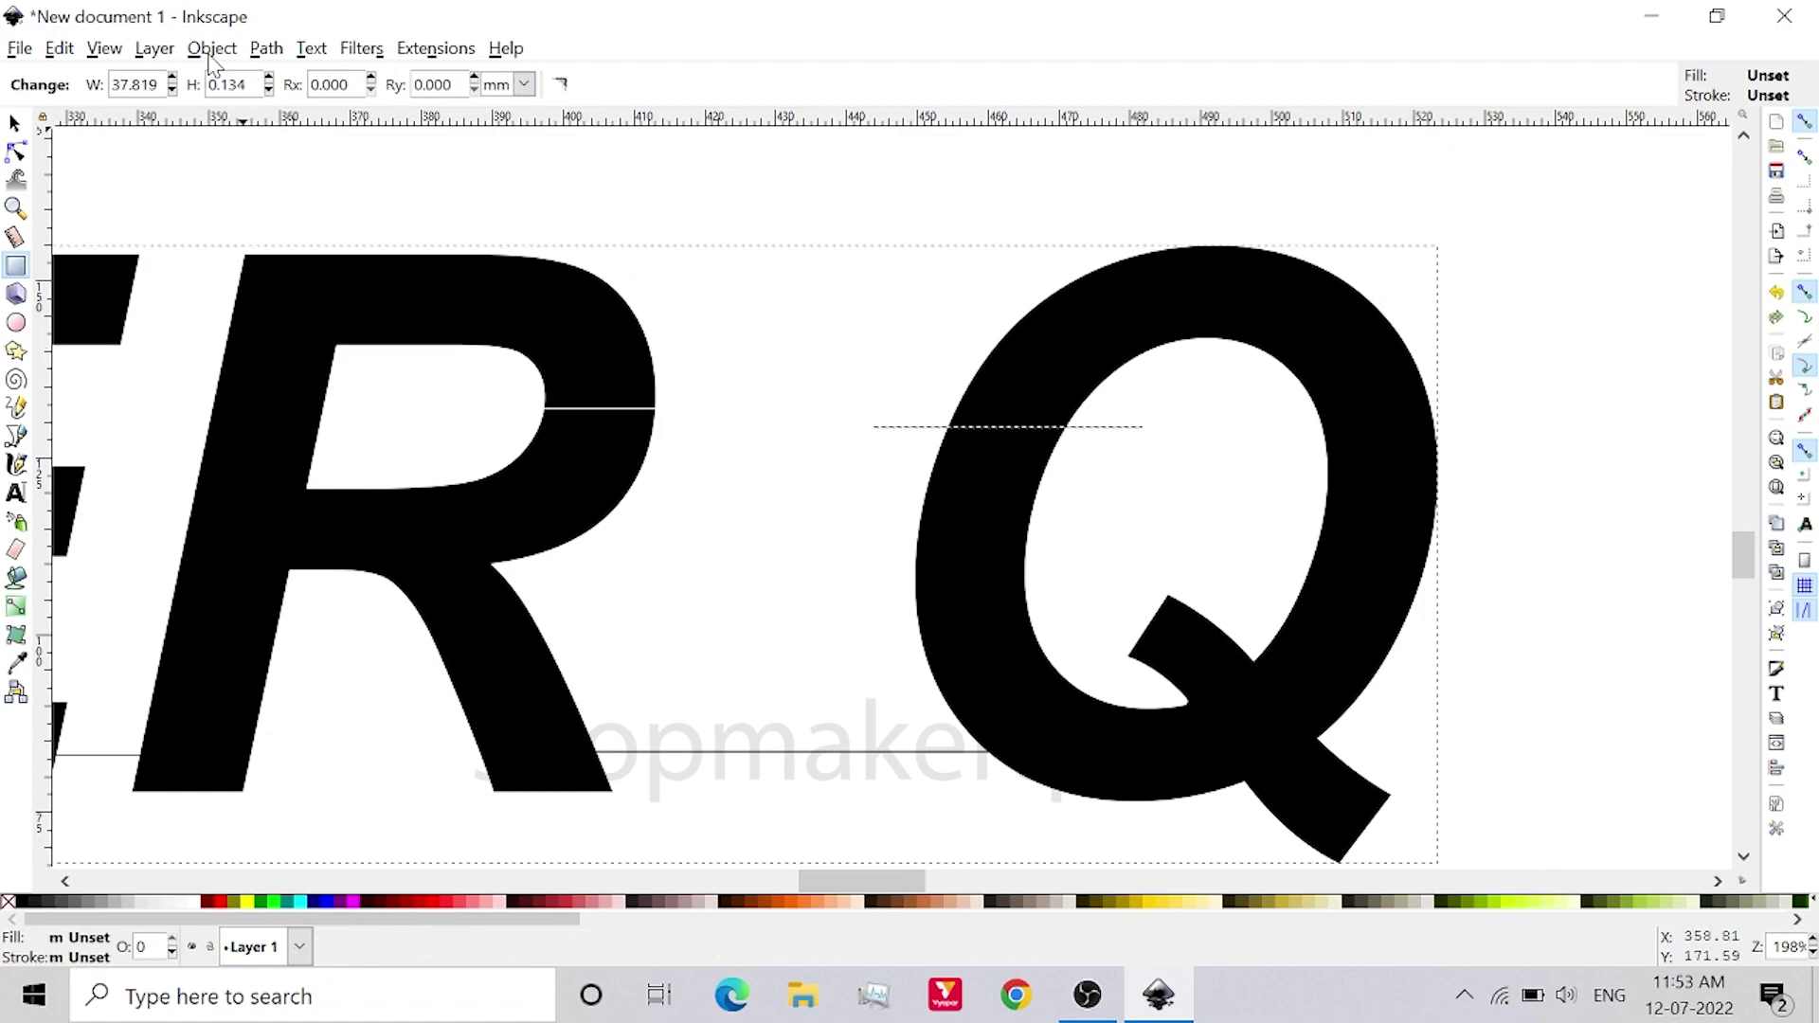
{"action": "left_click", "coordinate": [266, 48]}
{"action": "left_click", "coordinate": [304, 223]}
Break the lettering path at the lower node of the lead-in strip's end near the page's left edge.
{"action": "scroll", "coordinate": [1360, 616], "scroll_direction": "down", "scroll_amount": 3, "text": "ctrl"}
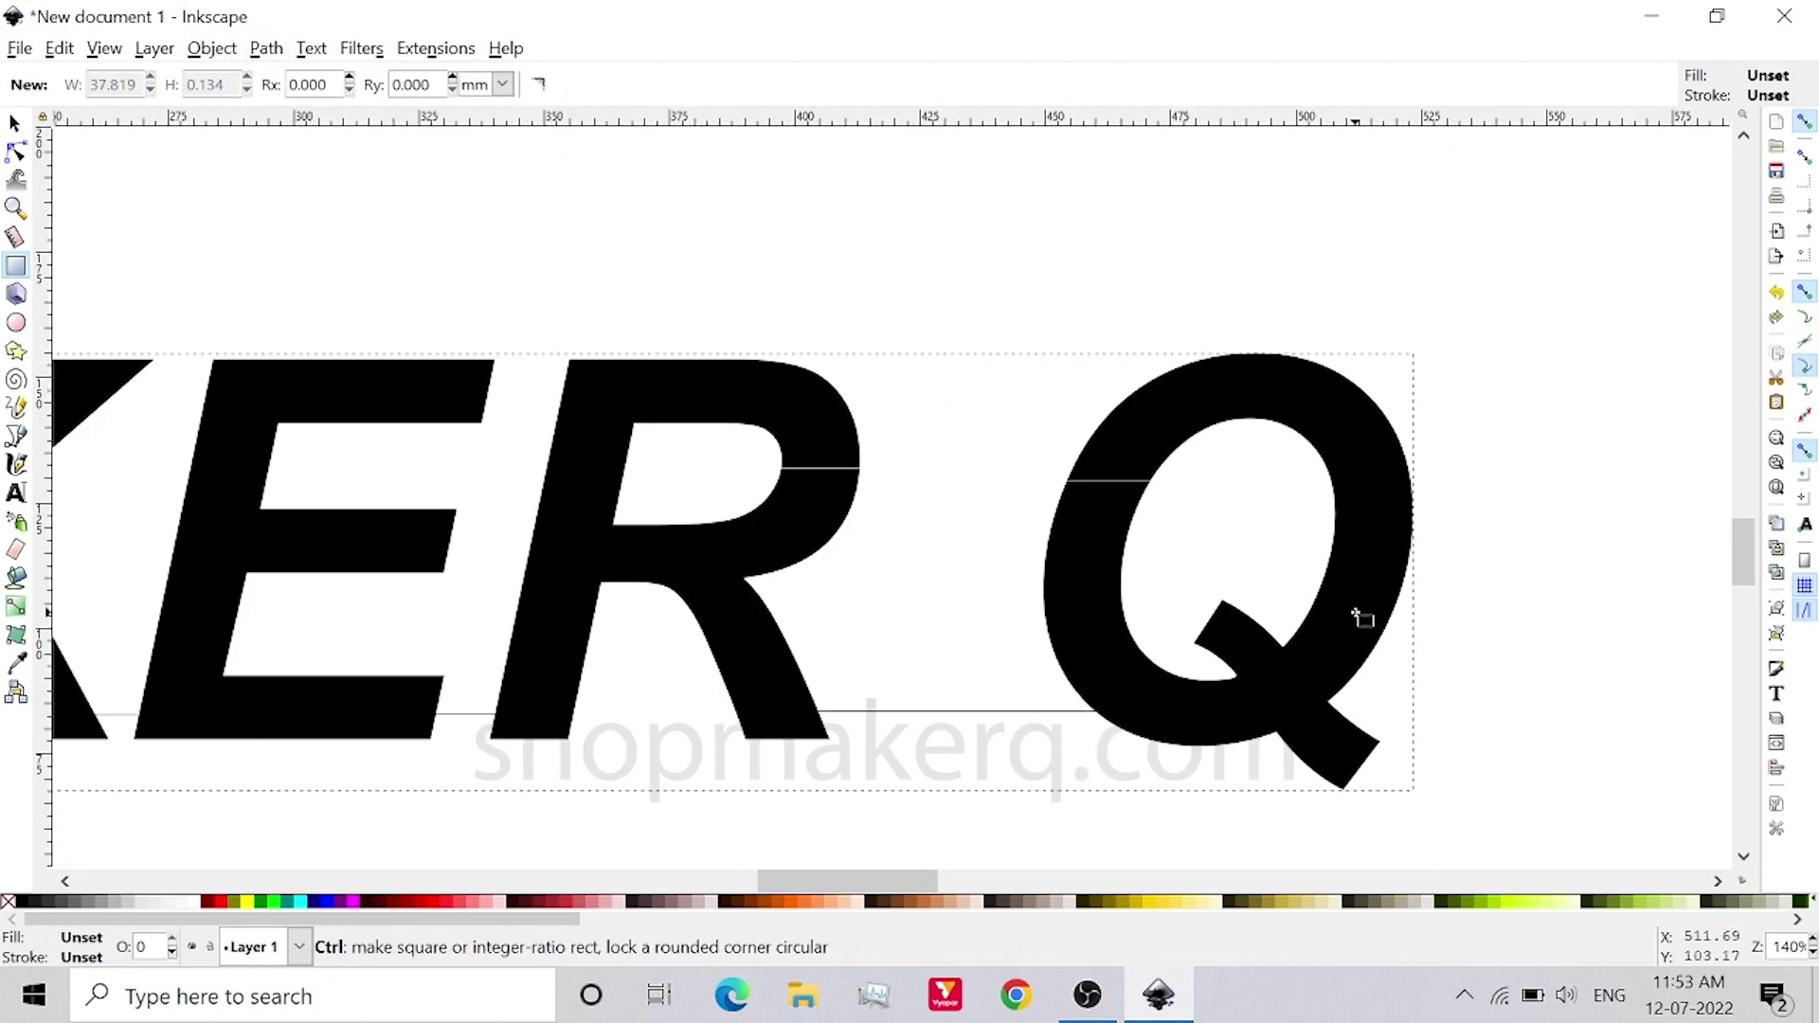
{"action": "scroll", "coordinate": [439, 568], "scroll_direction": "left", "scroll_amount": 5}
{"action": "scroll", "coordinate": [191, 382], "scroll_direction": "up", "scroll_amount": 9, "text": "ctrl"}
{"action": "key", "text": "n"}
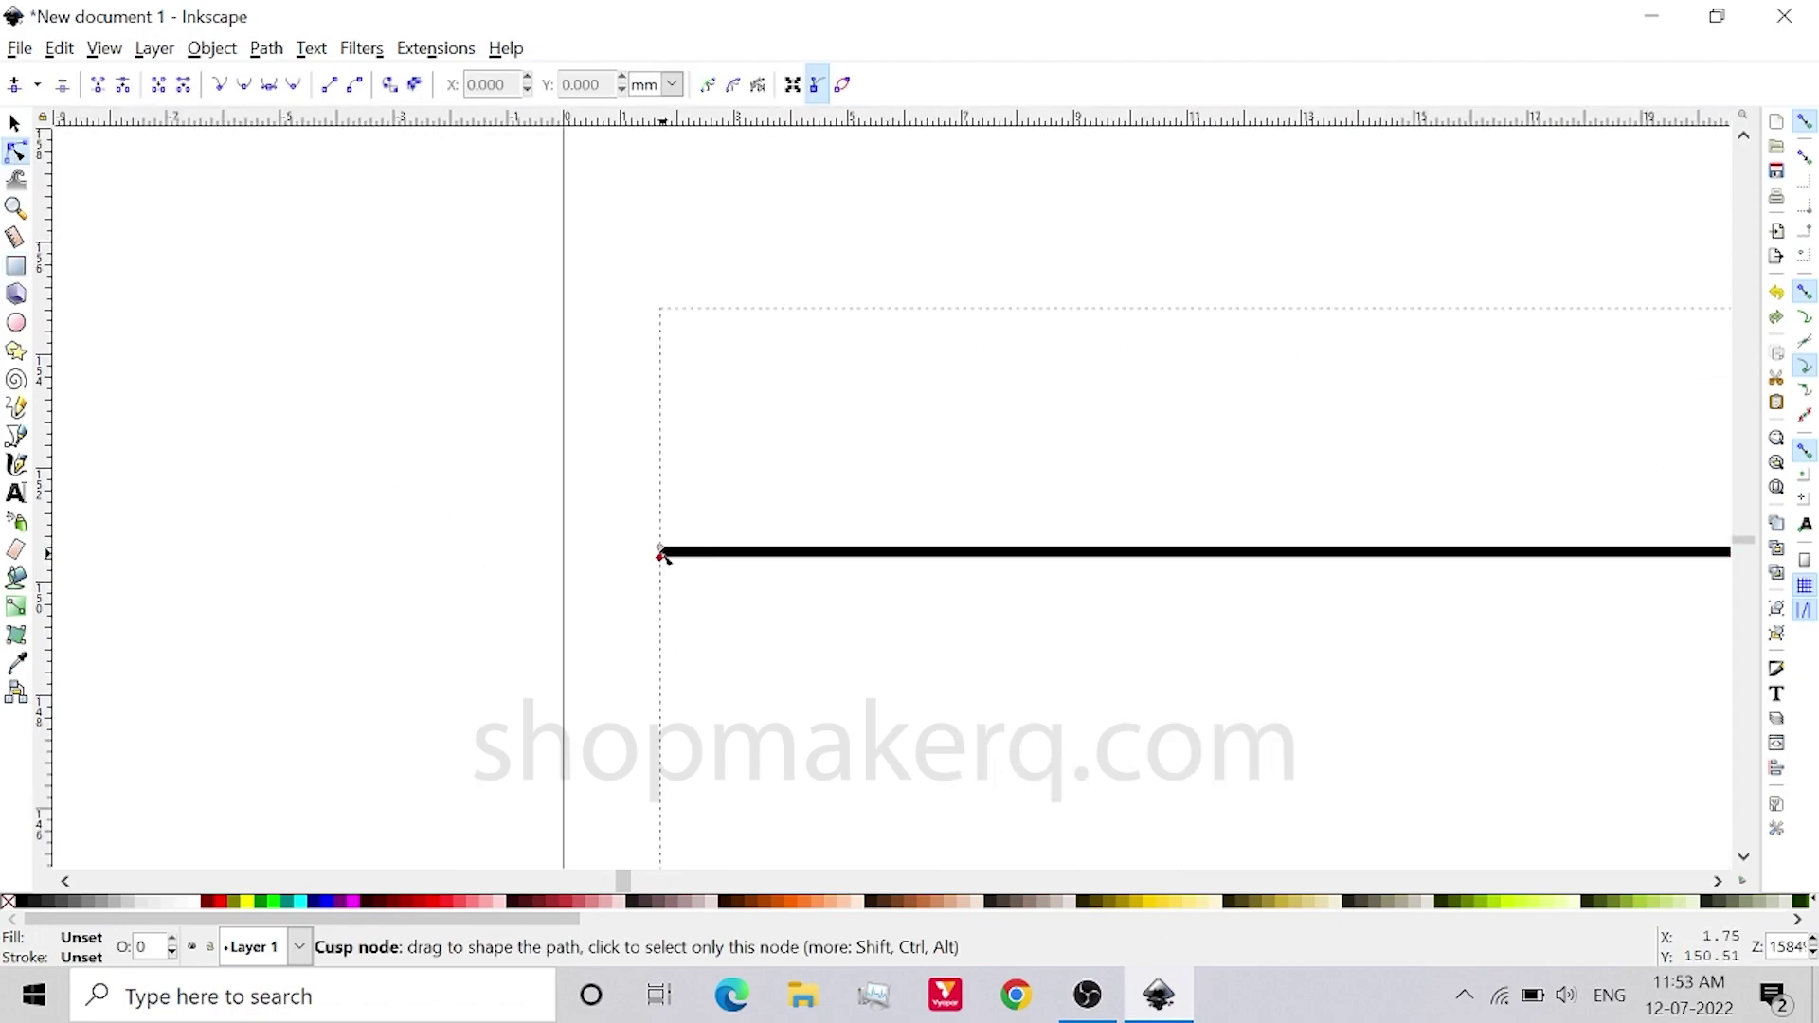
{"action": "left_click", "coordinate": [660, 555]}
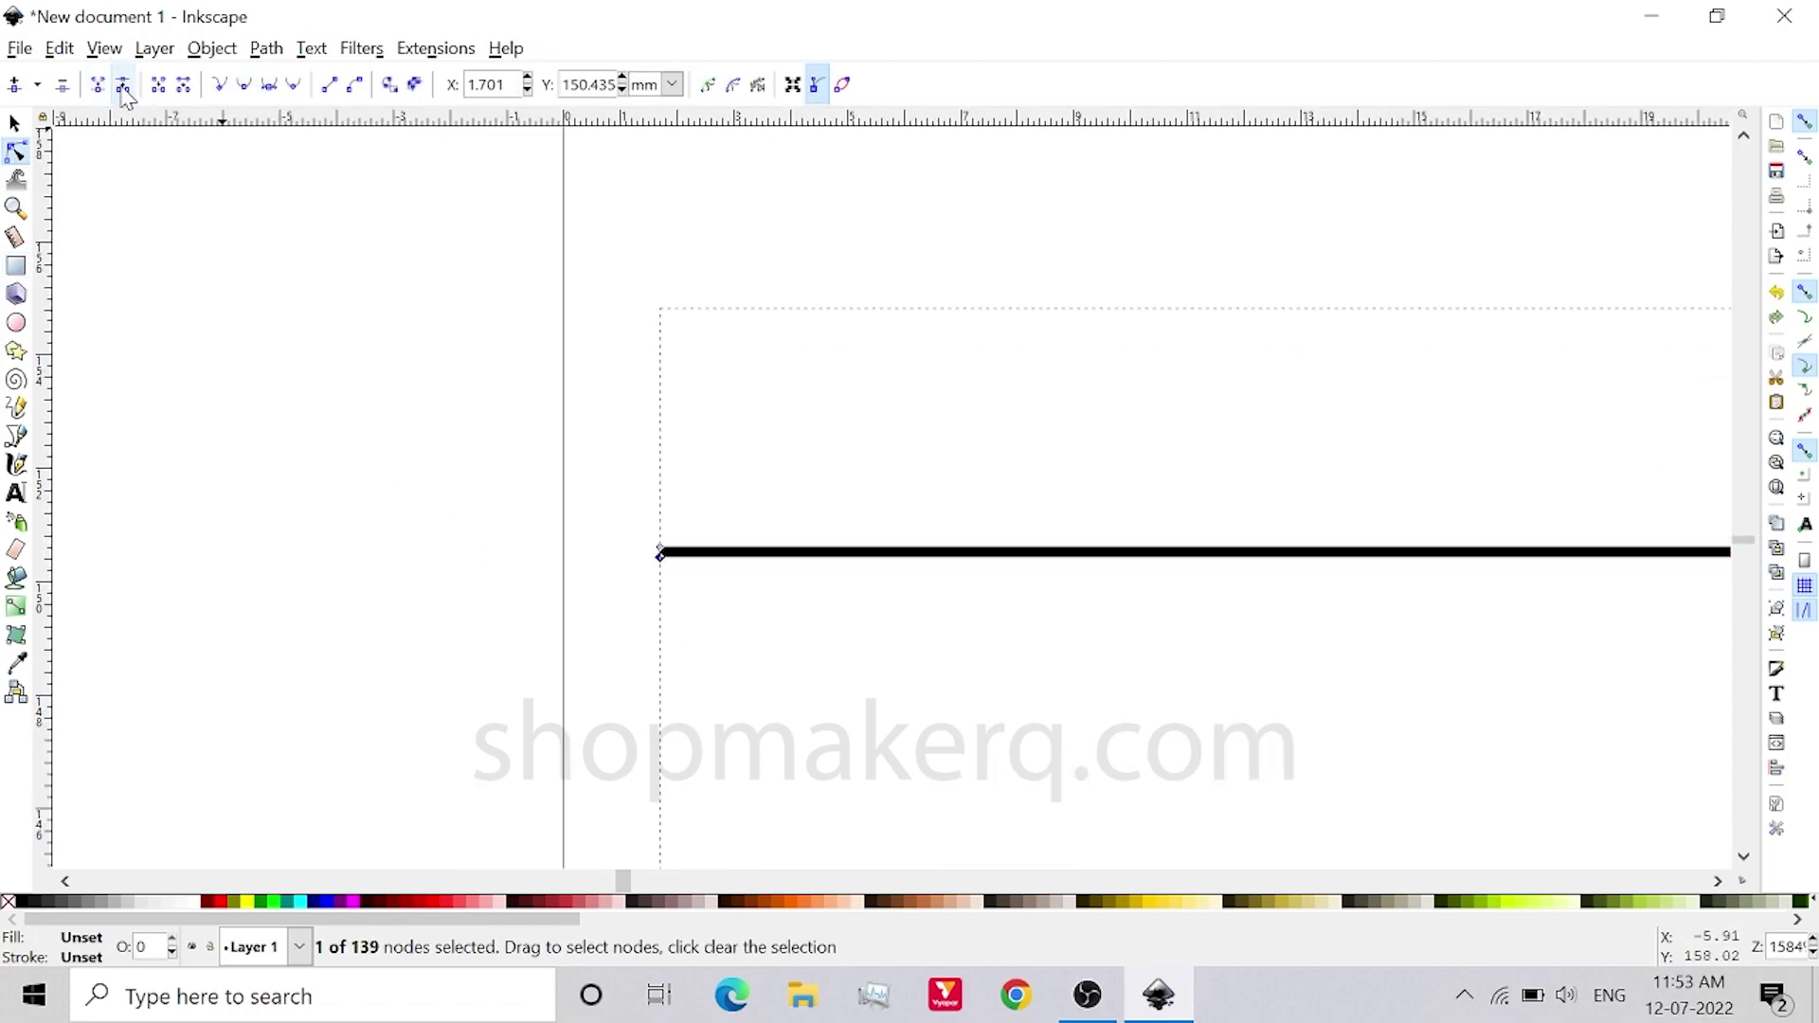
Select the whole MAKER Q lettering and generate its G-code as MAKER Q 1.gcode with the pen servo tool.
{"action": "left_click_drag", "start_coordinate": [113, 316], "coordinate": [606, 531]}
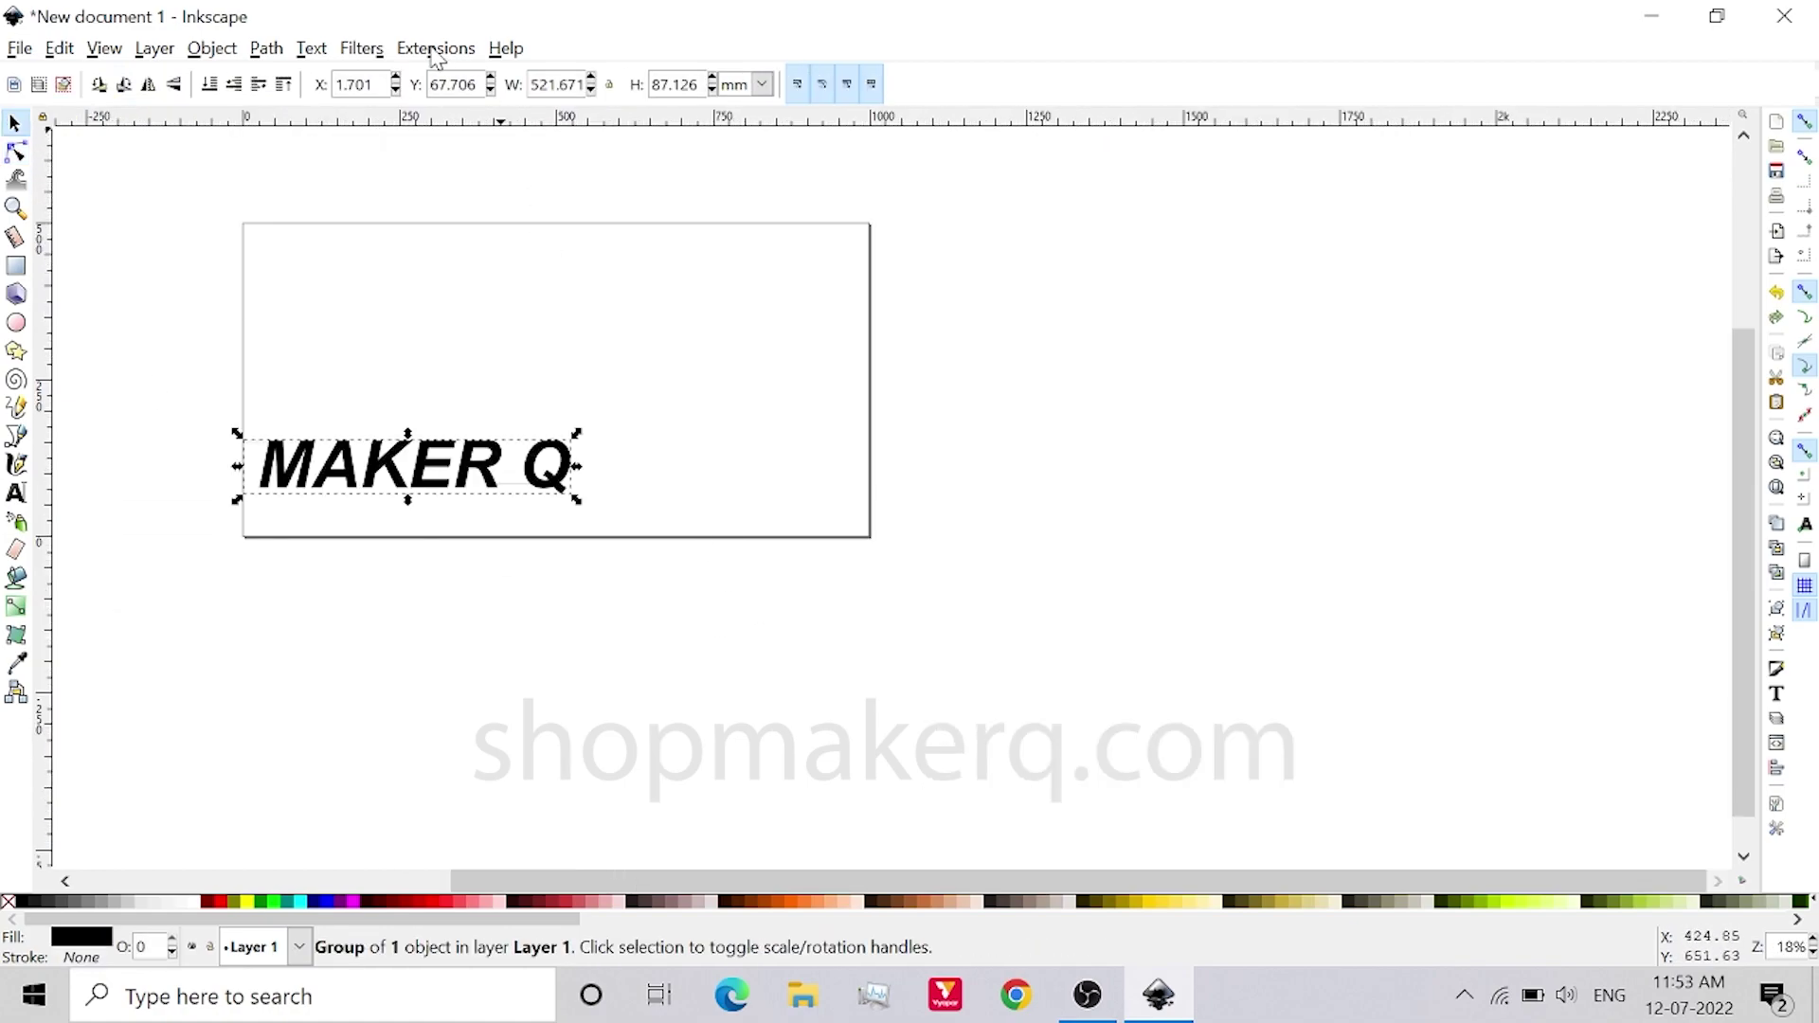
{"action": "left_click", "coordinate": [435, 49]}
{"action": "left_click", "coordinate": [913, 167]}
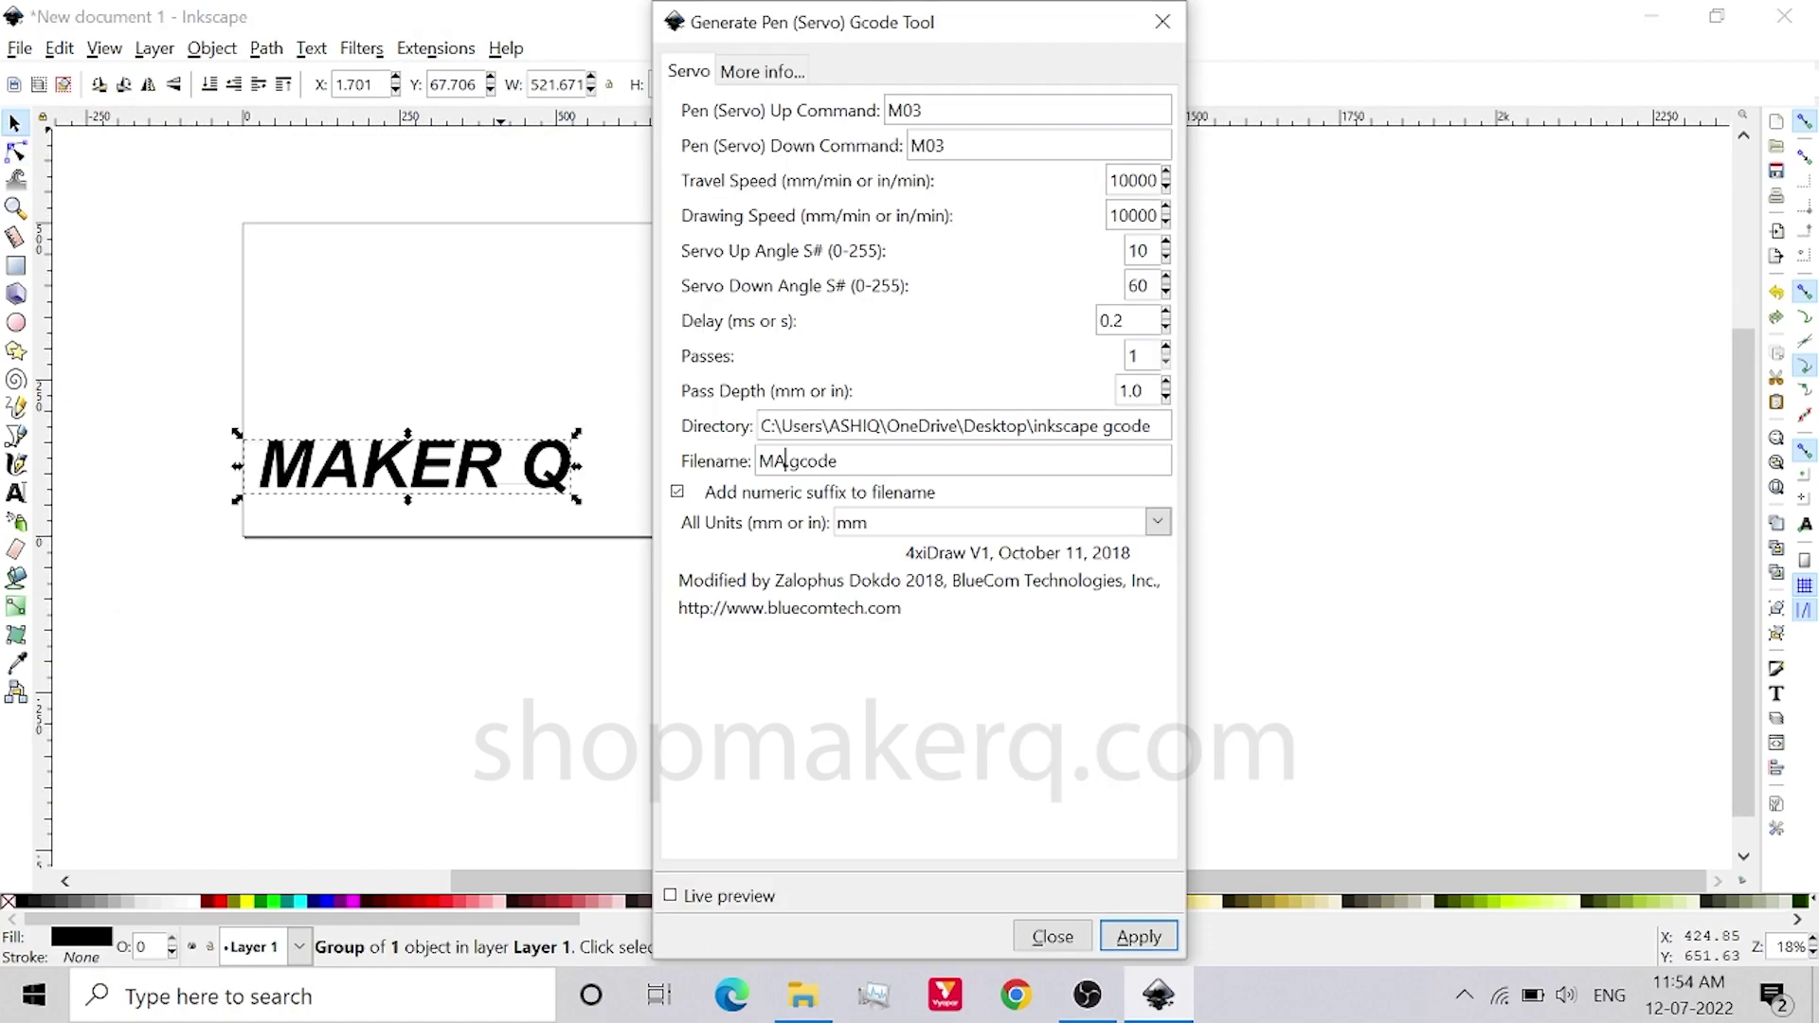
{"action": "left_click", "coordinate": [1140, 936]}
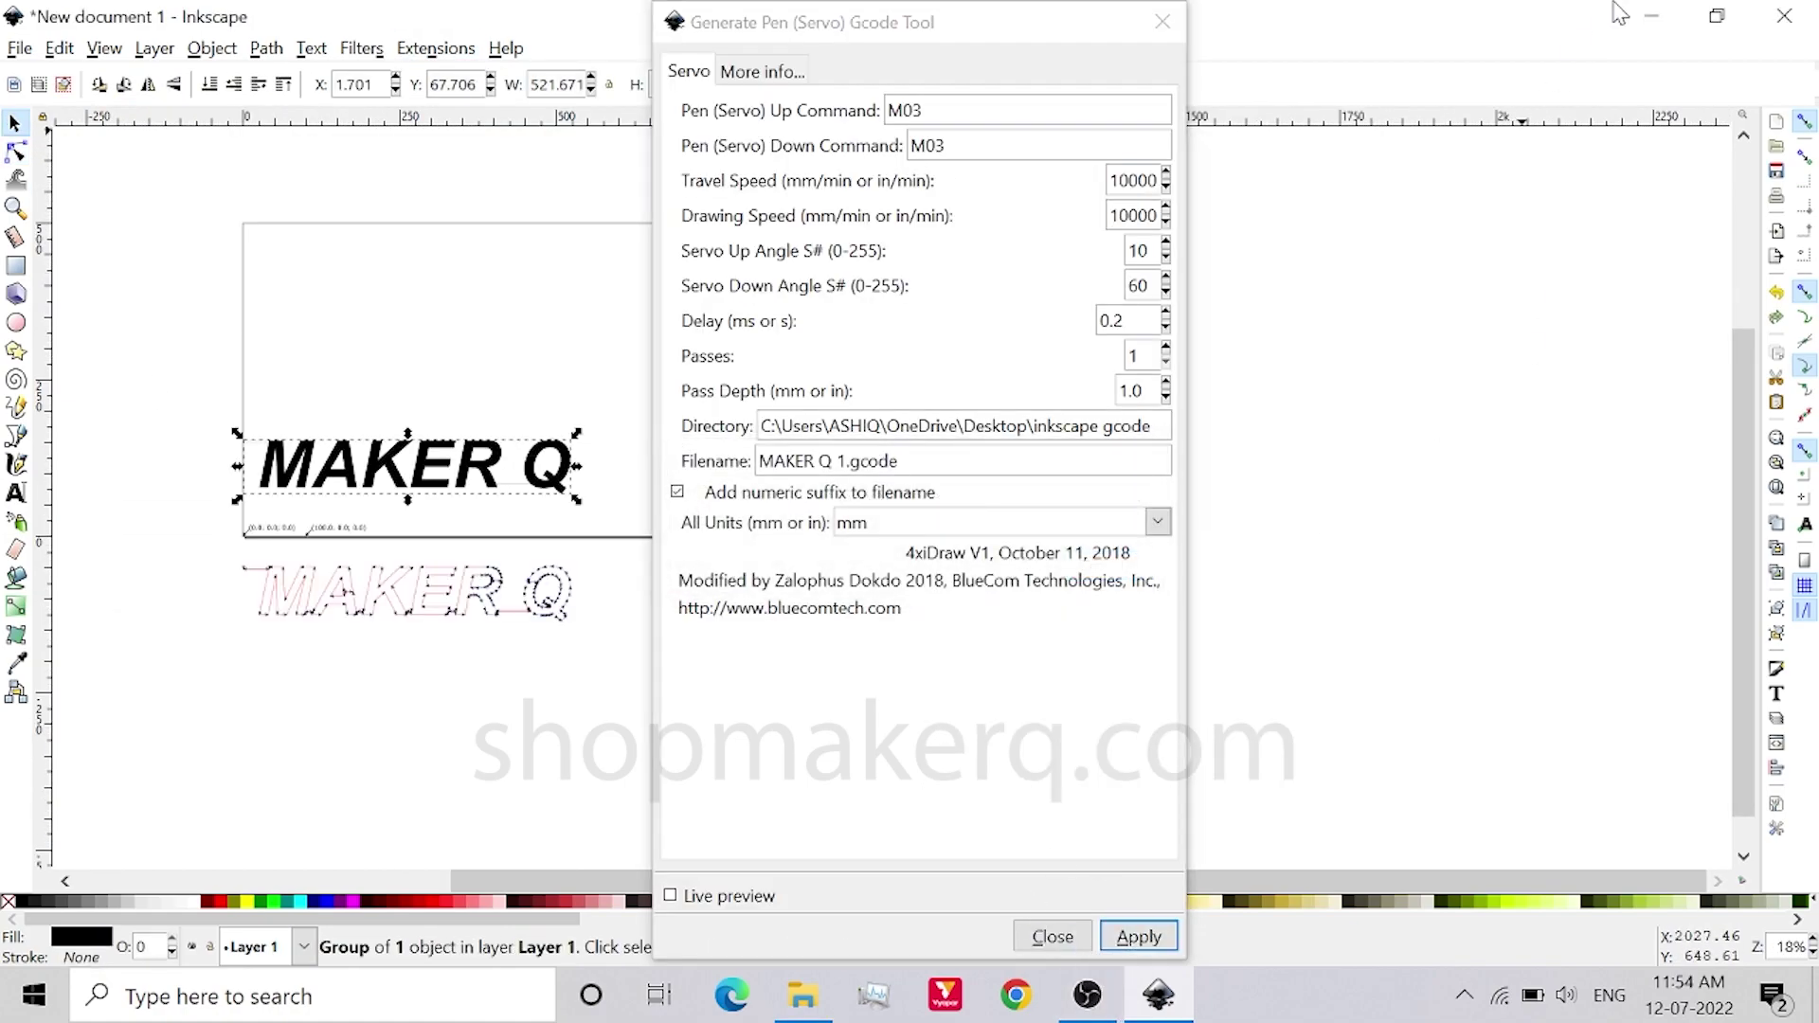
Minimise Inkscape and launch Universal Gcode Platform.
{"action": "left_click", "coordinate": [1652, 16]}
{"action": "double_click", "coordinate": [135, 524]}
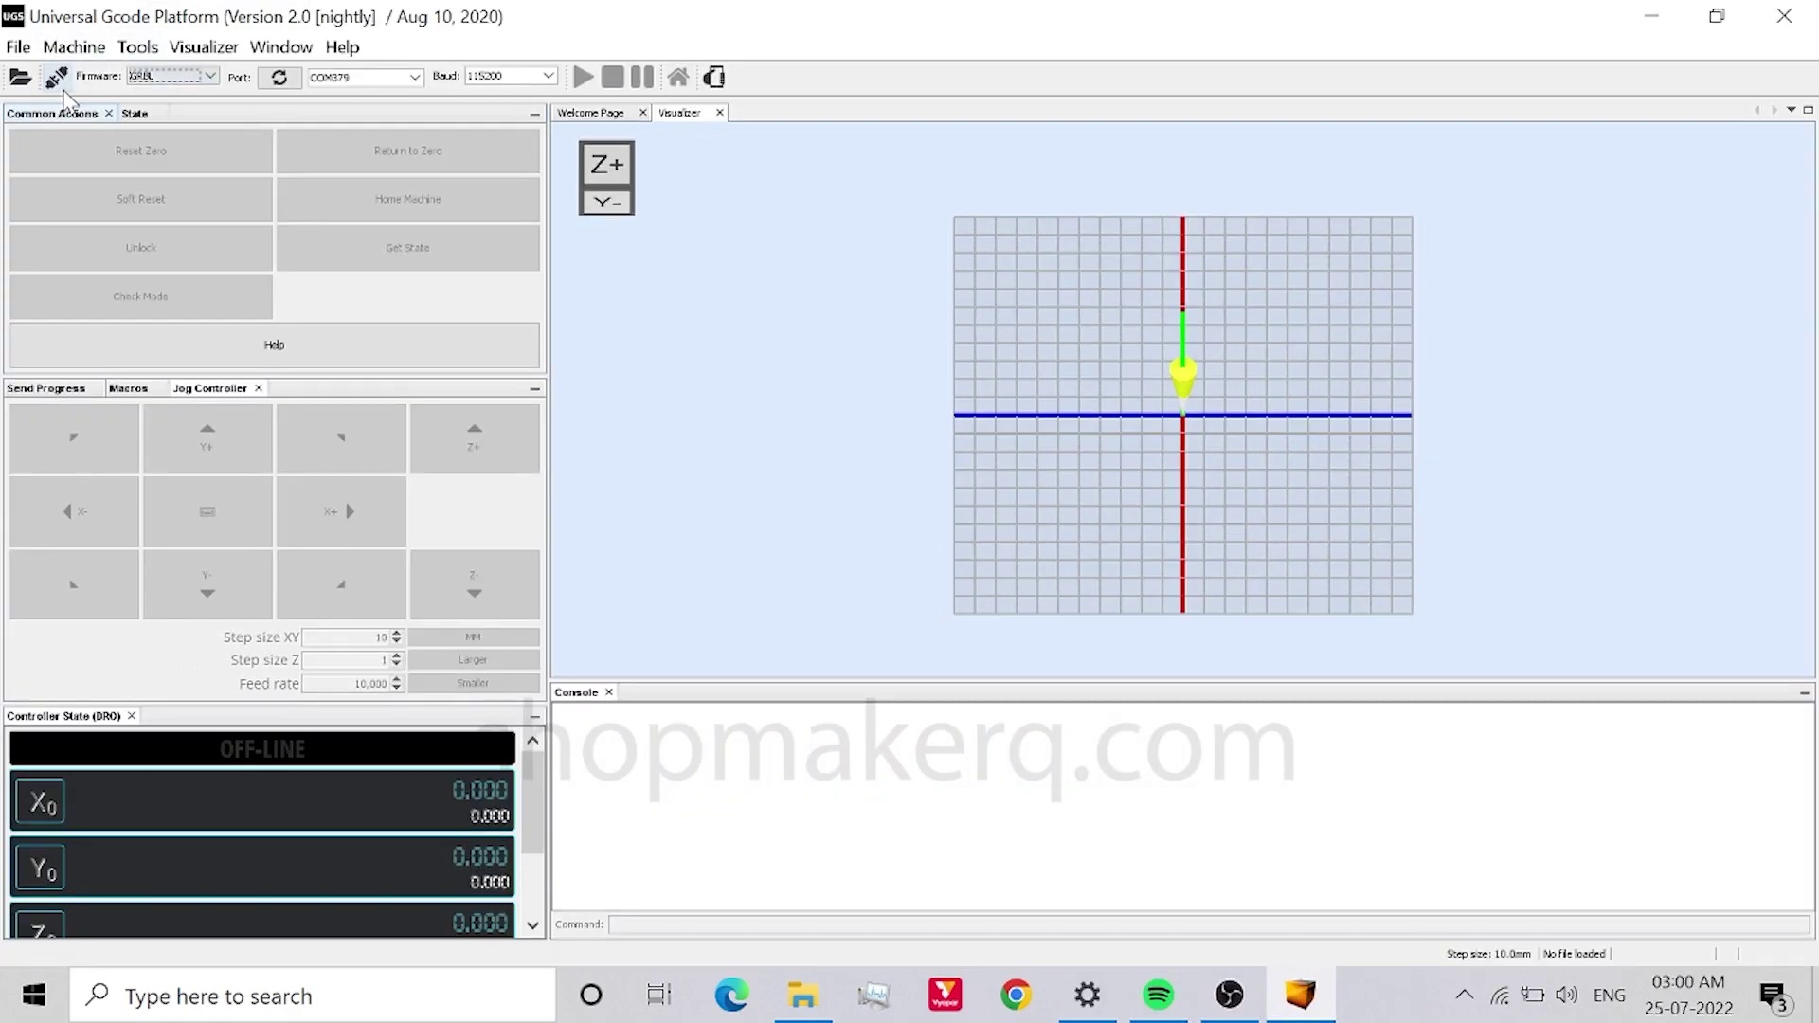
Connect to the machine controller on COM379 and open MAKER Q 1_0001.gcode.
{"action": "left_click", "coordinate": [56, 77]}
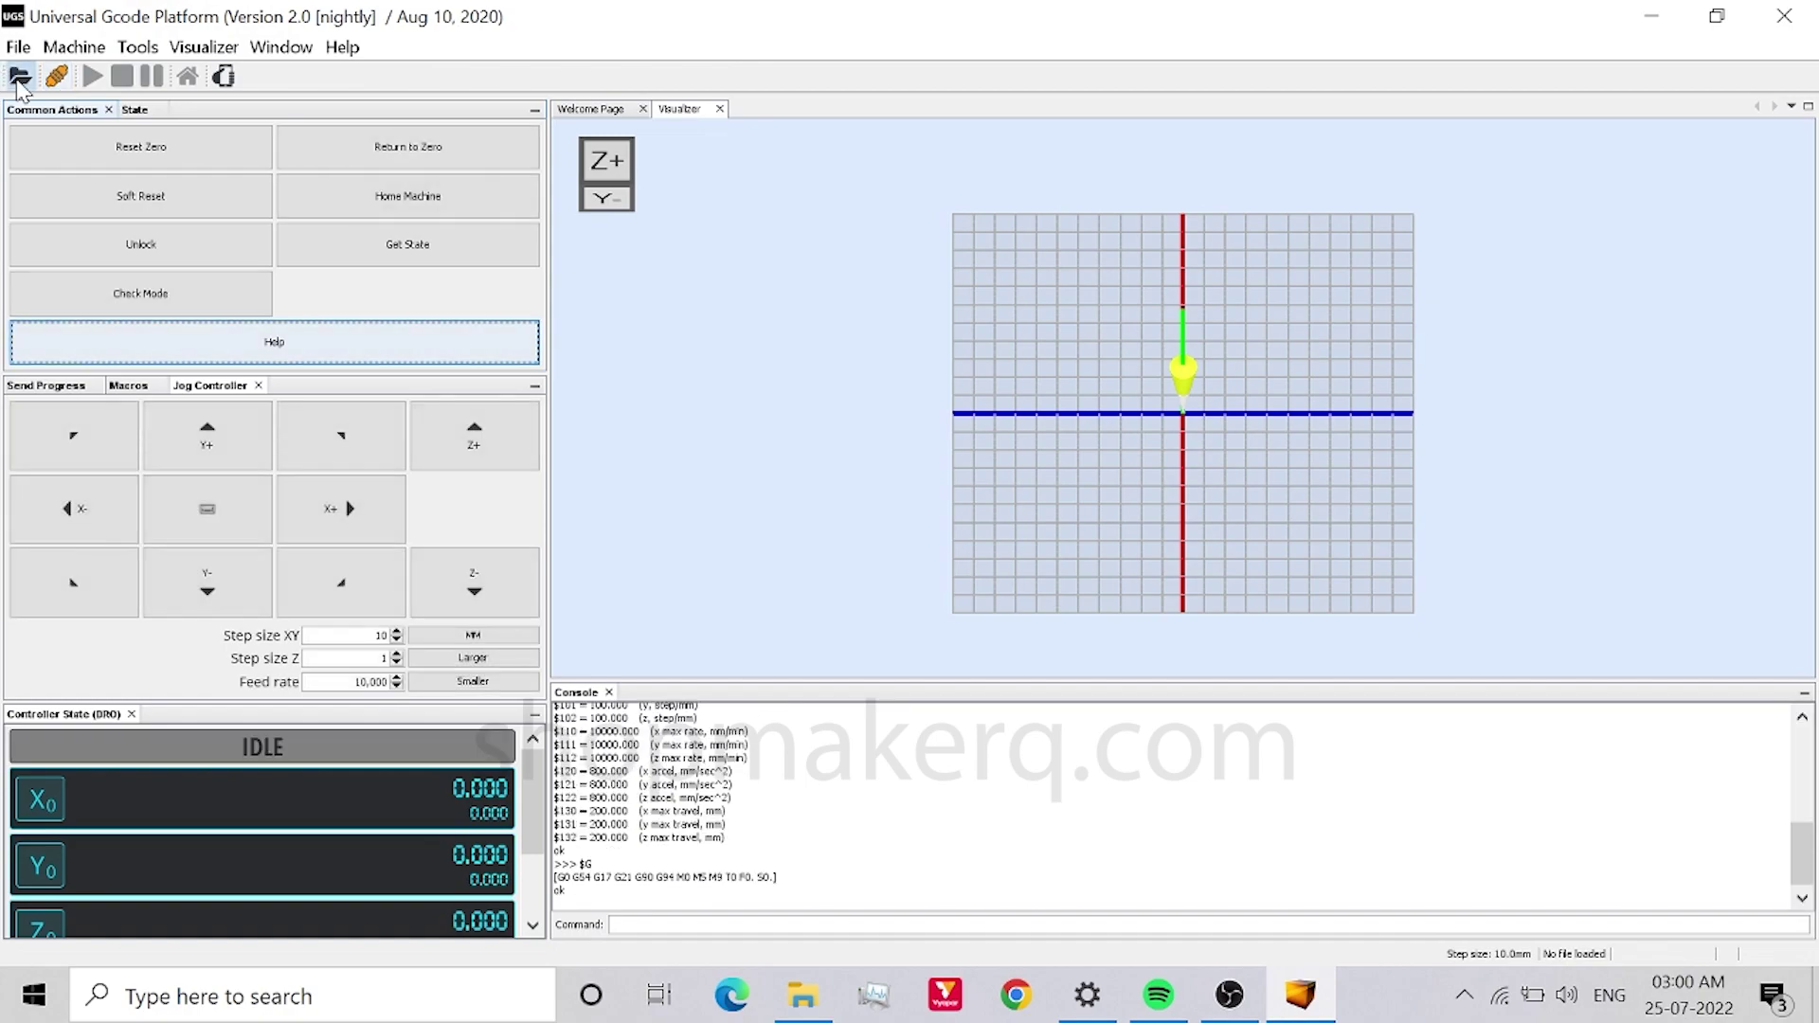
{"action": "left_click", "coordinate": [20, 77]}
{"action": "left_click", "coordinate": [1140, 670]}
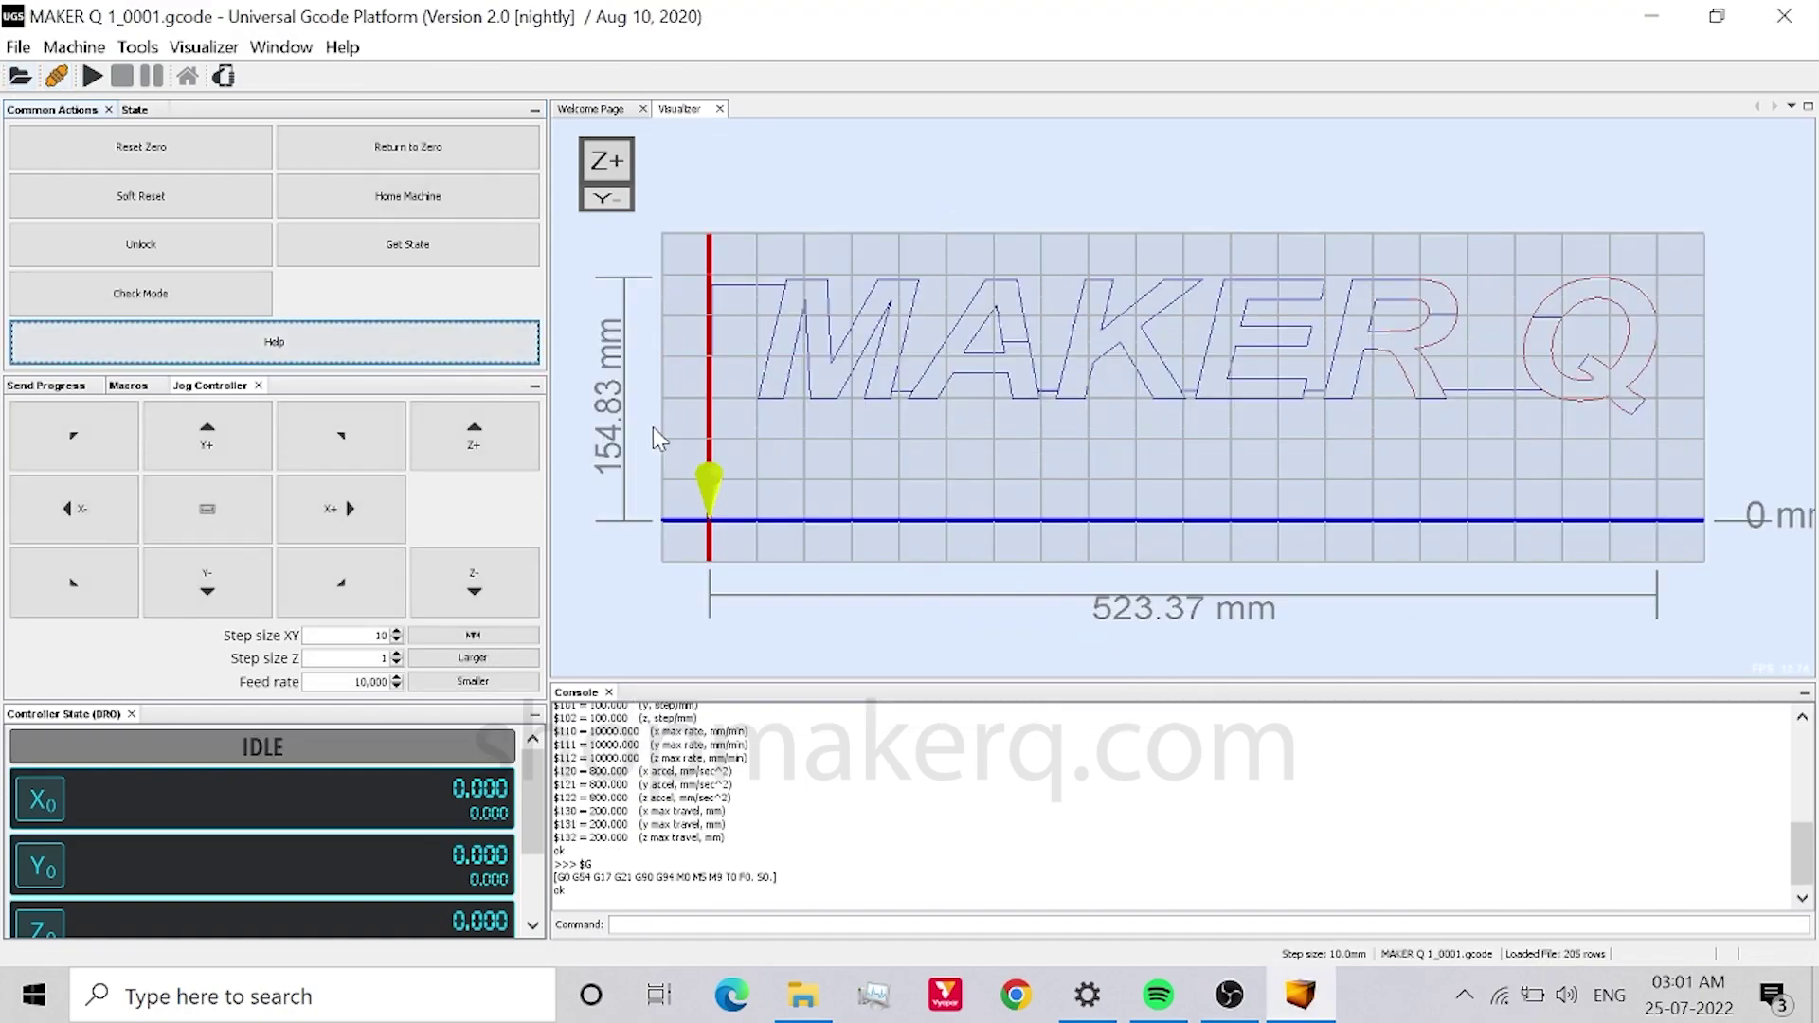
Reset the machine's zero position and start running the loaded G-code.
{"action": "left_click", "coordinate": [116, 159]}
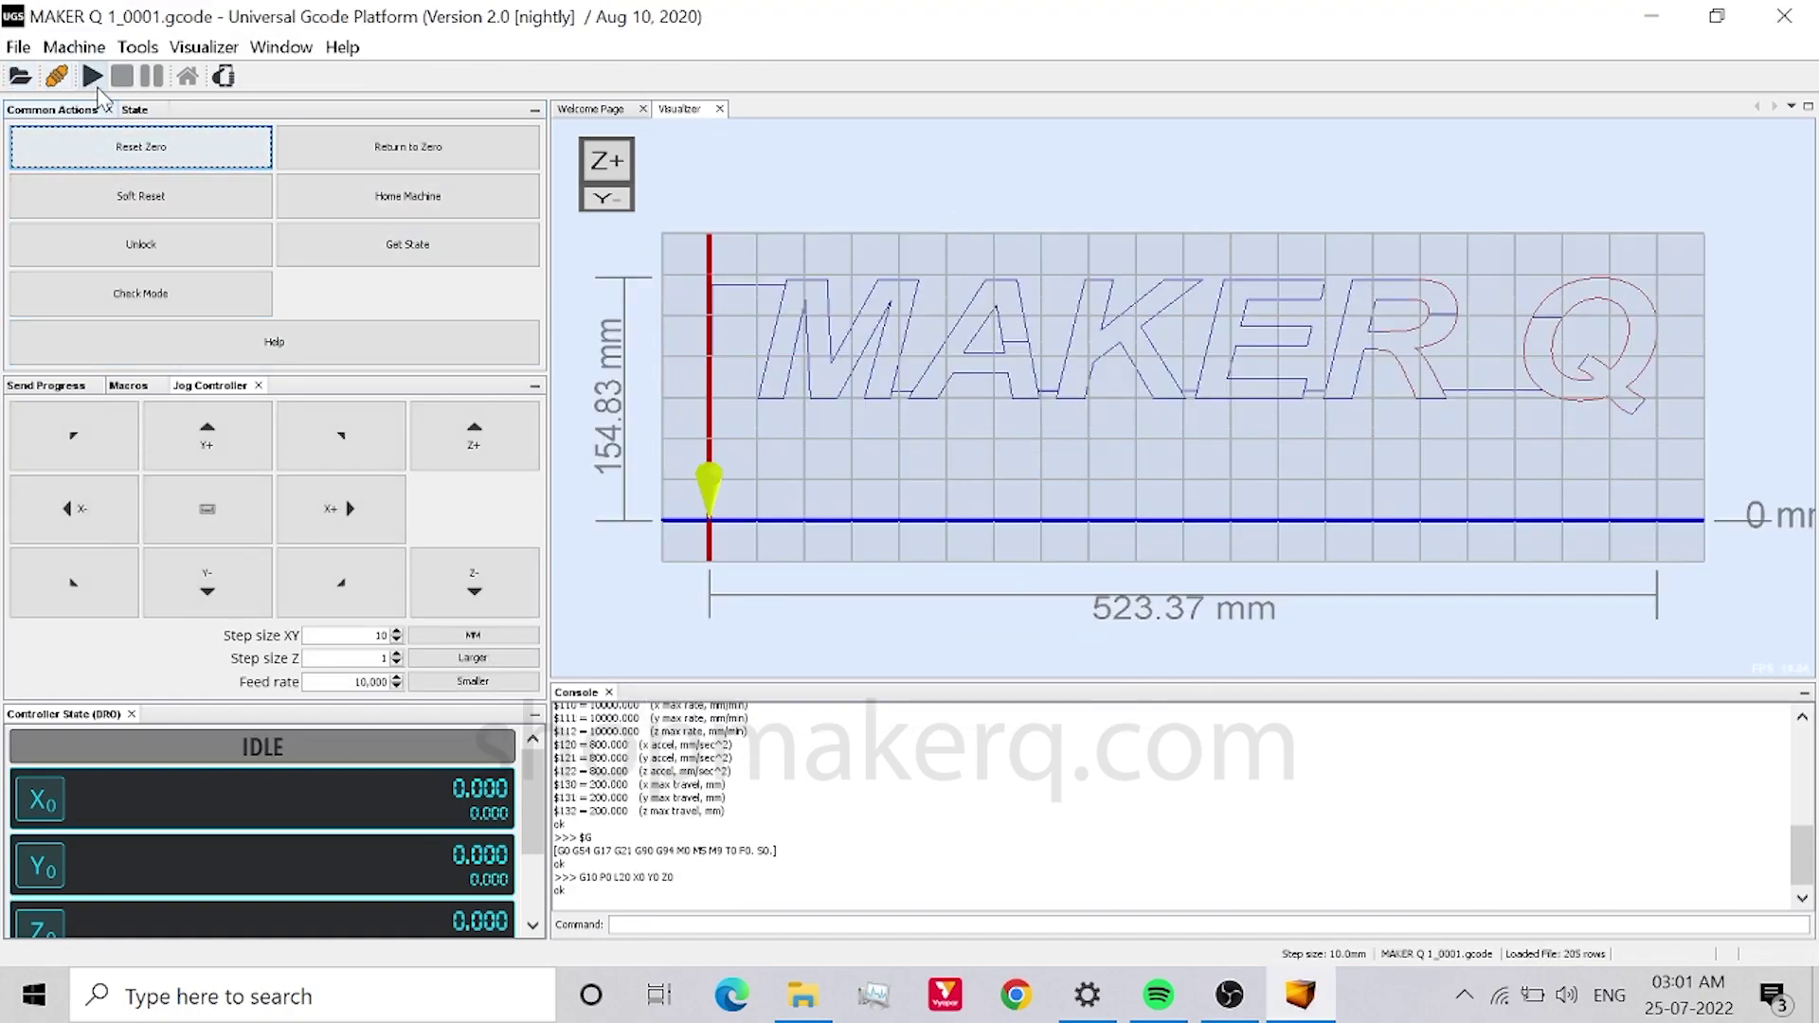
{"action": "left_click", "coordinate": [93, 79]}
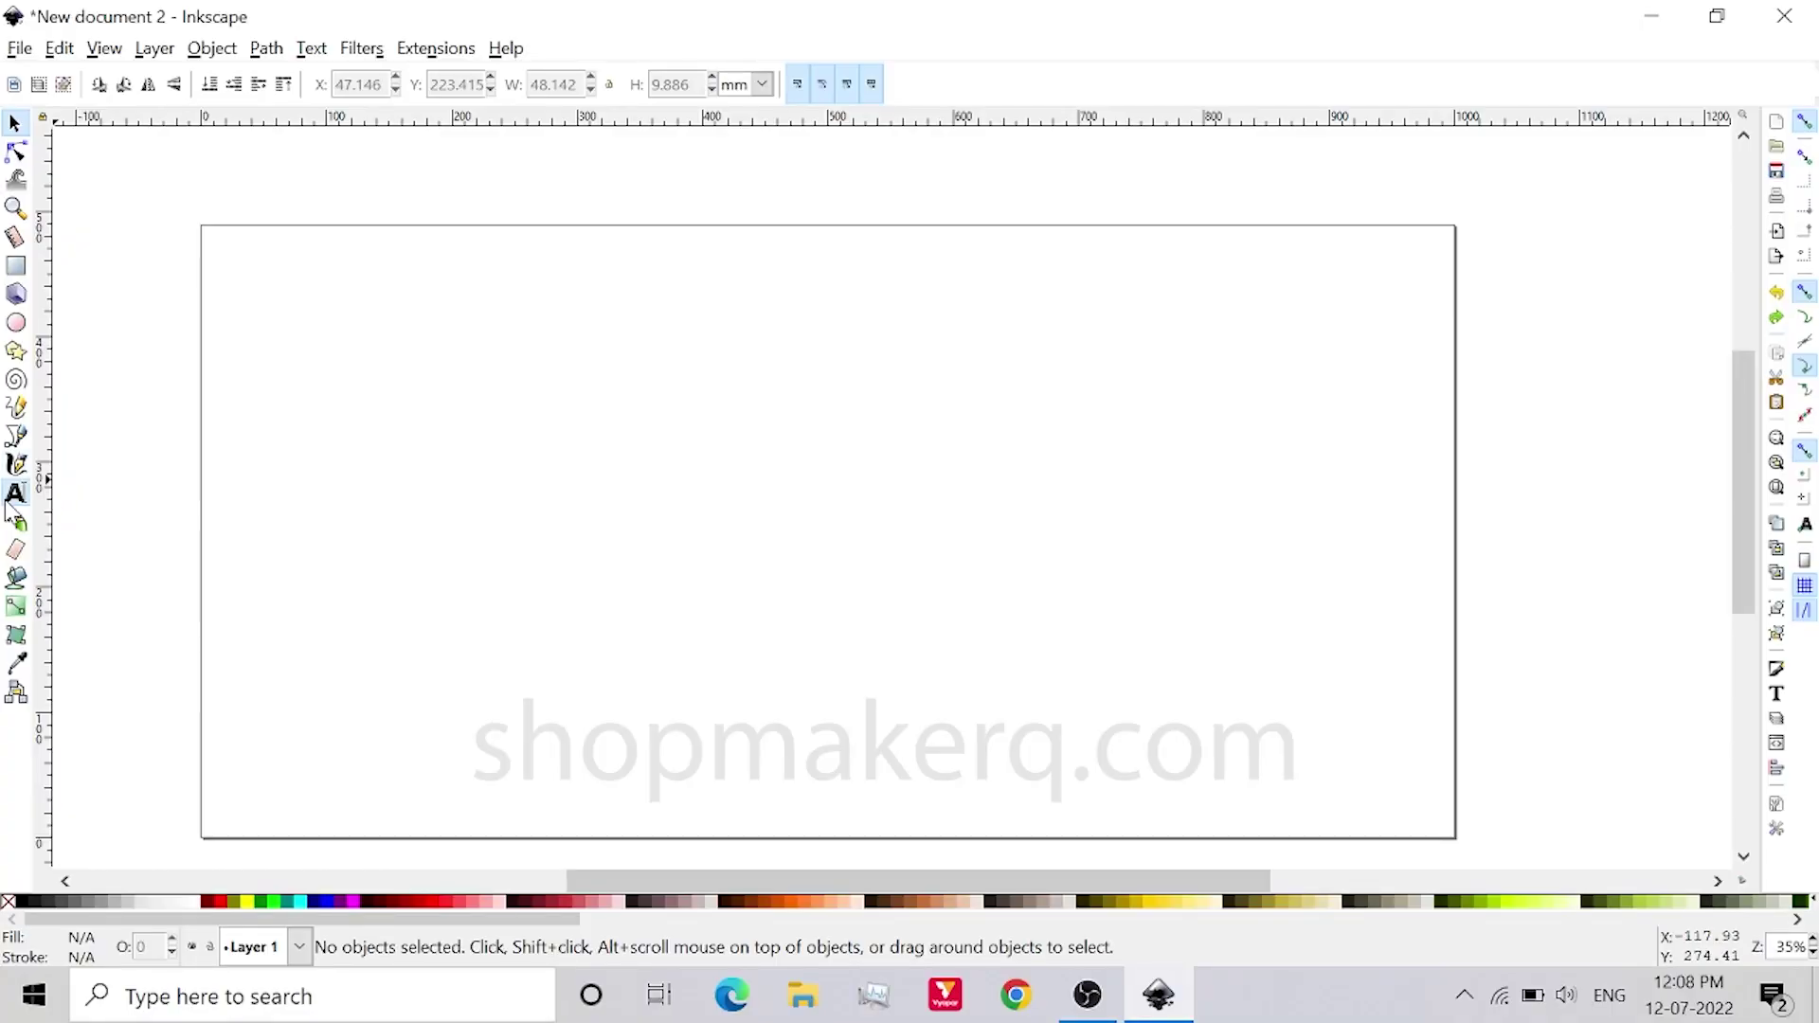
In Inkscape, add the text MAKER Q in the lower half of the page and format it in Bahnschrift Bold.
{"action": "left_click", "coordinate": [15, 495]}
{"action": "left_click_drag", "start_coordinate": [239, 546], "coordinate": [785, 691]}
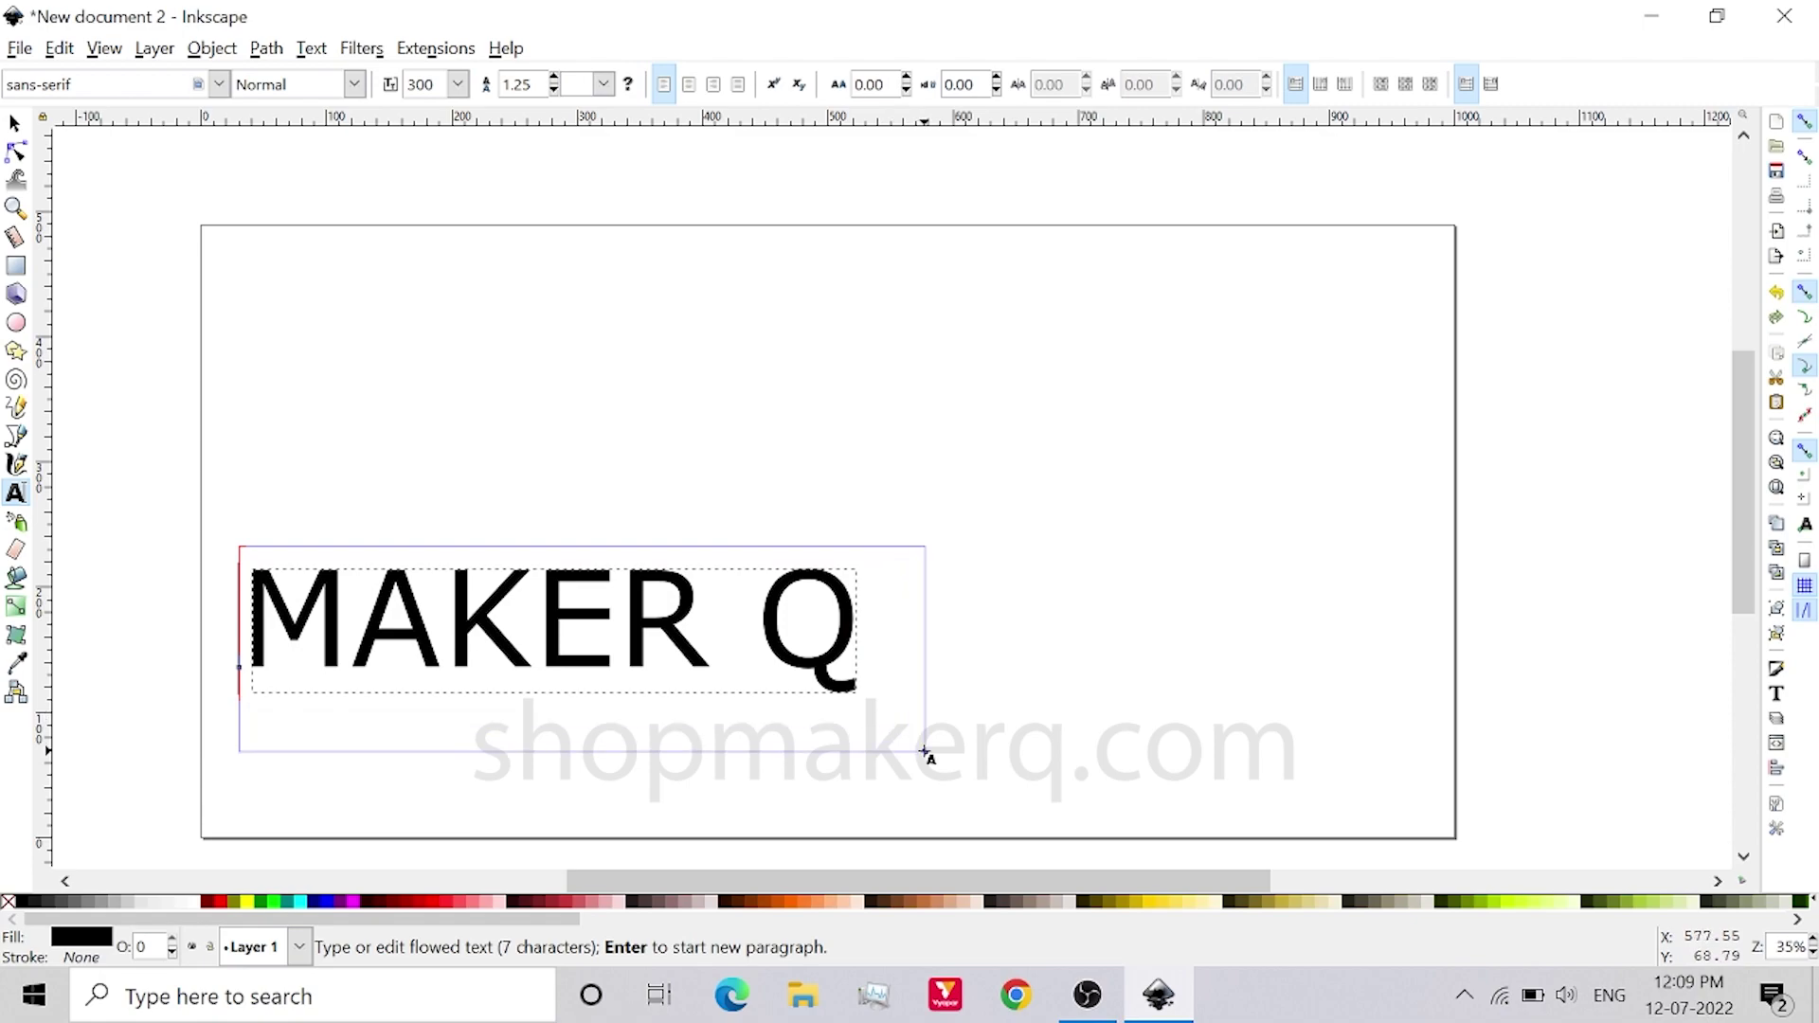
{"action": "key", "text": "ctrl+a"}
{"action": "left_click", "coordinate": [219, 85]}
{"action": "left_click", "coordinate": [154, 183]}
{"action": "left_click", "coordinate": [354, 84]}
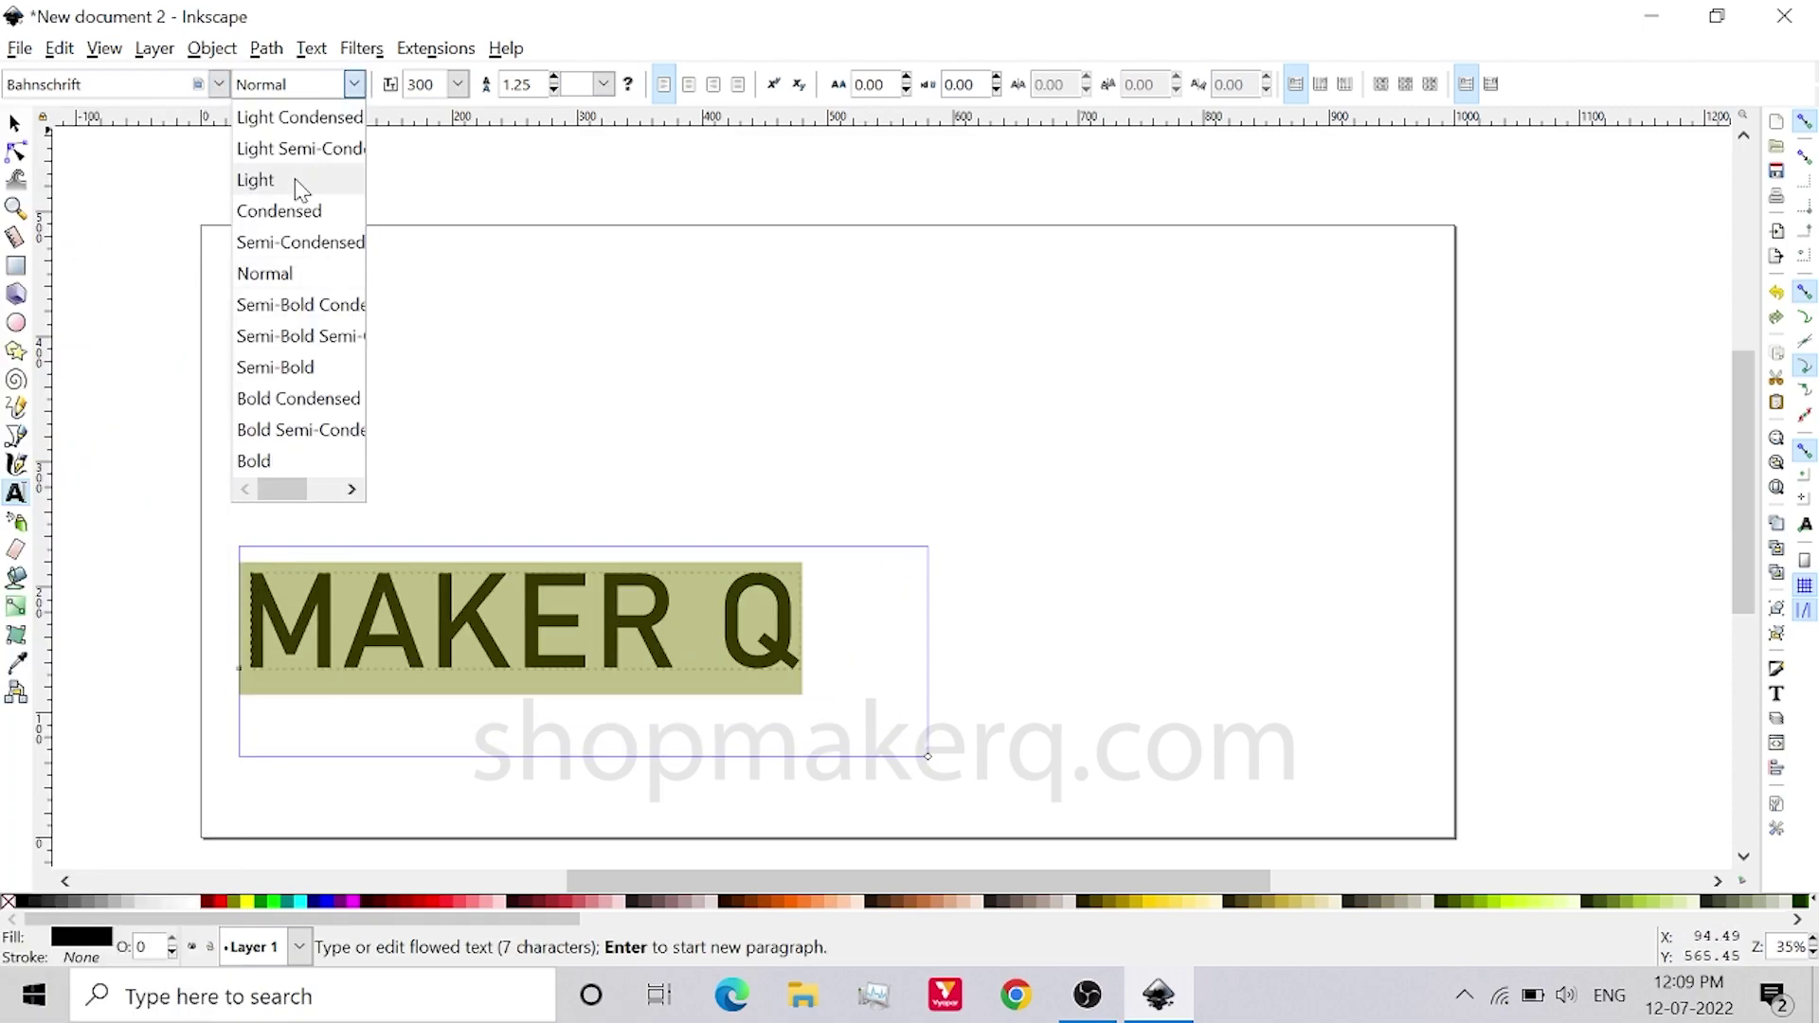
{"action": "left_click", "coordinate": [273, 461]}
Convert the MAKER Q text object to paths.
{"action": "key", "text": "F1"}
{"action": "left_click", "coordinate": [265, 48]}
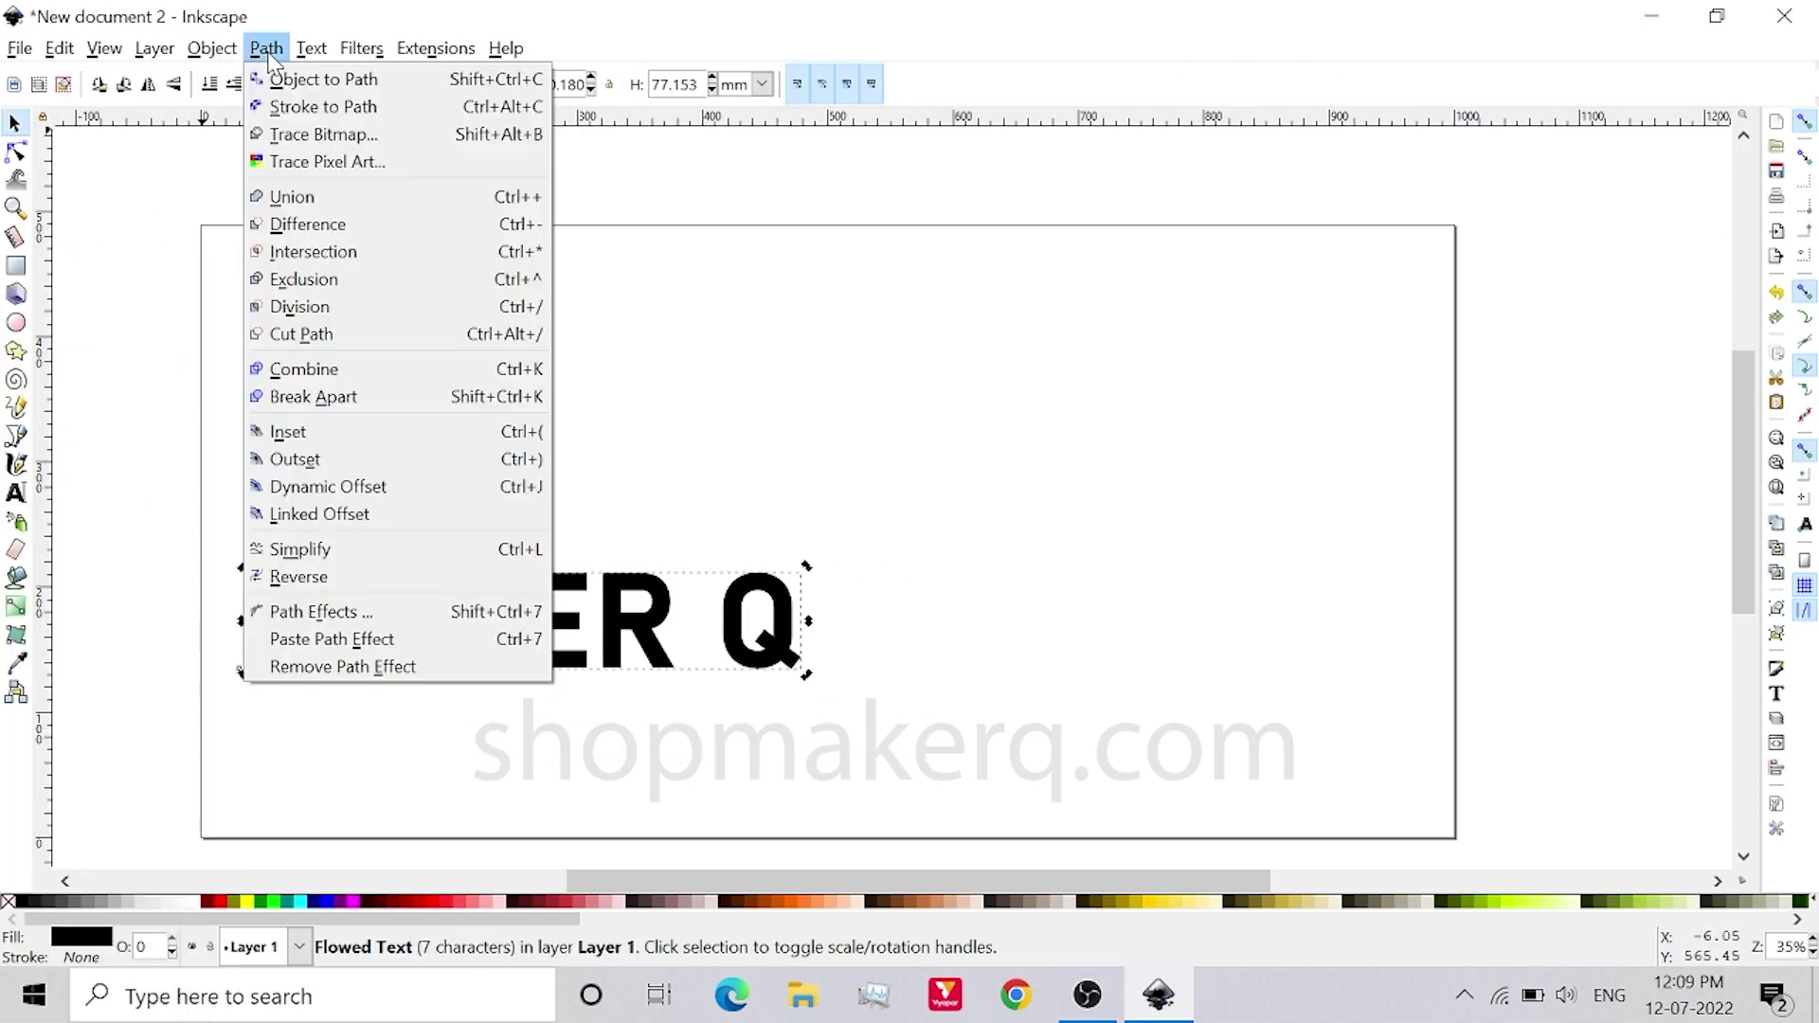
{"action": "left_click", "coordinate": [298, 83]}
{"action": "left_click", "coordinate": [154, 252]}
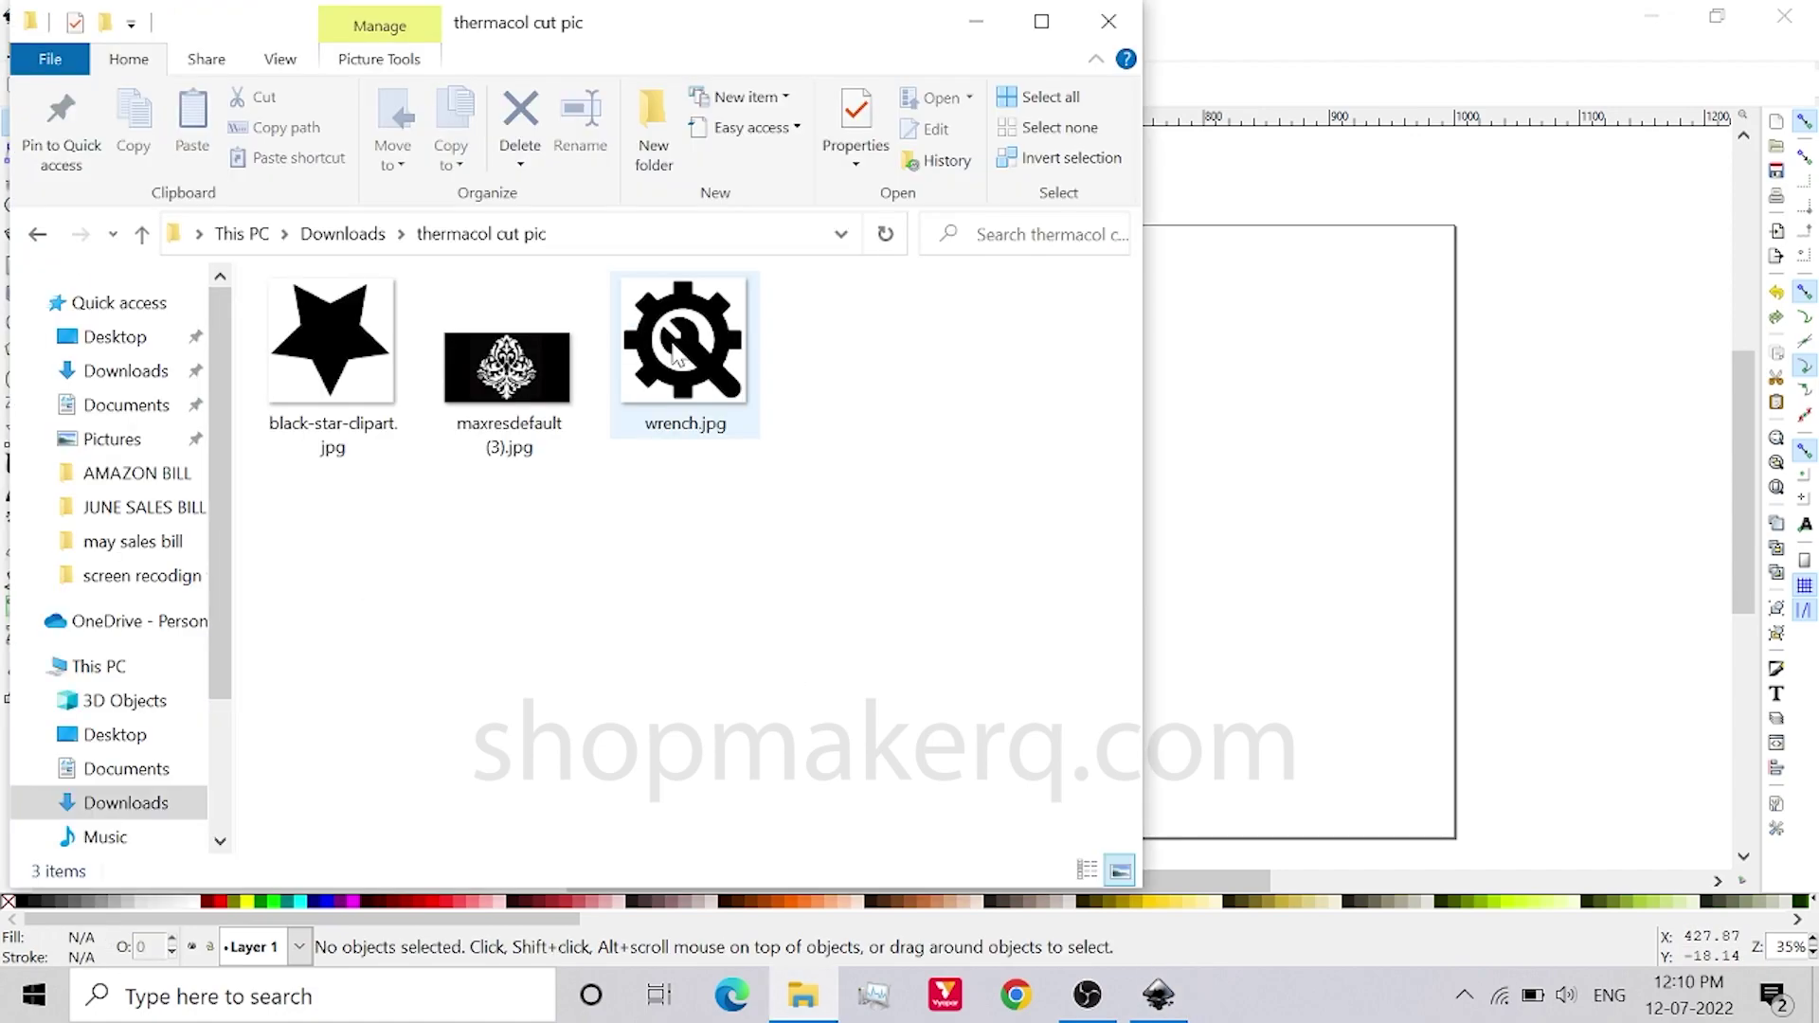
Import wrench.jpg onto the page beside the lettering as an embedded image at the file's own DPI.
{"action": "left_click", "coordinate": [715, 379]}
{"action": "left_click_drag", "start_coordinate": [1234, 469], "coordinate": [1234, 471]}
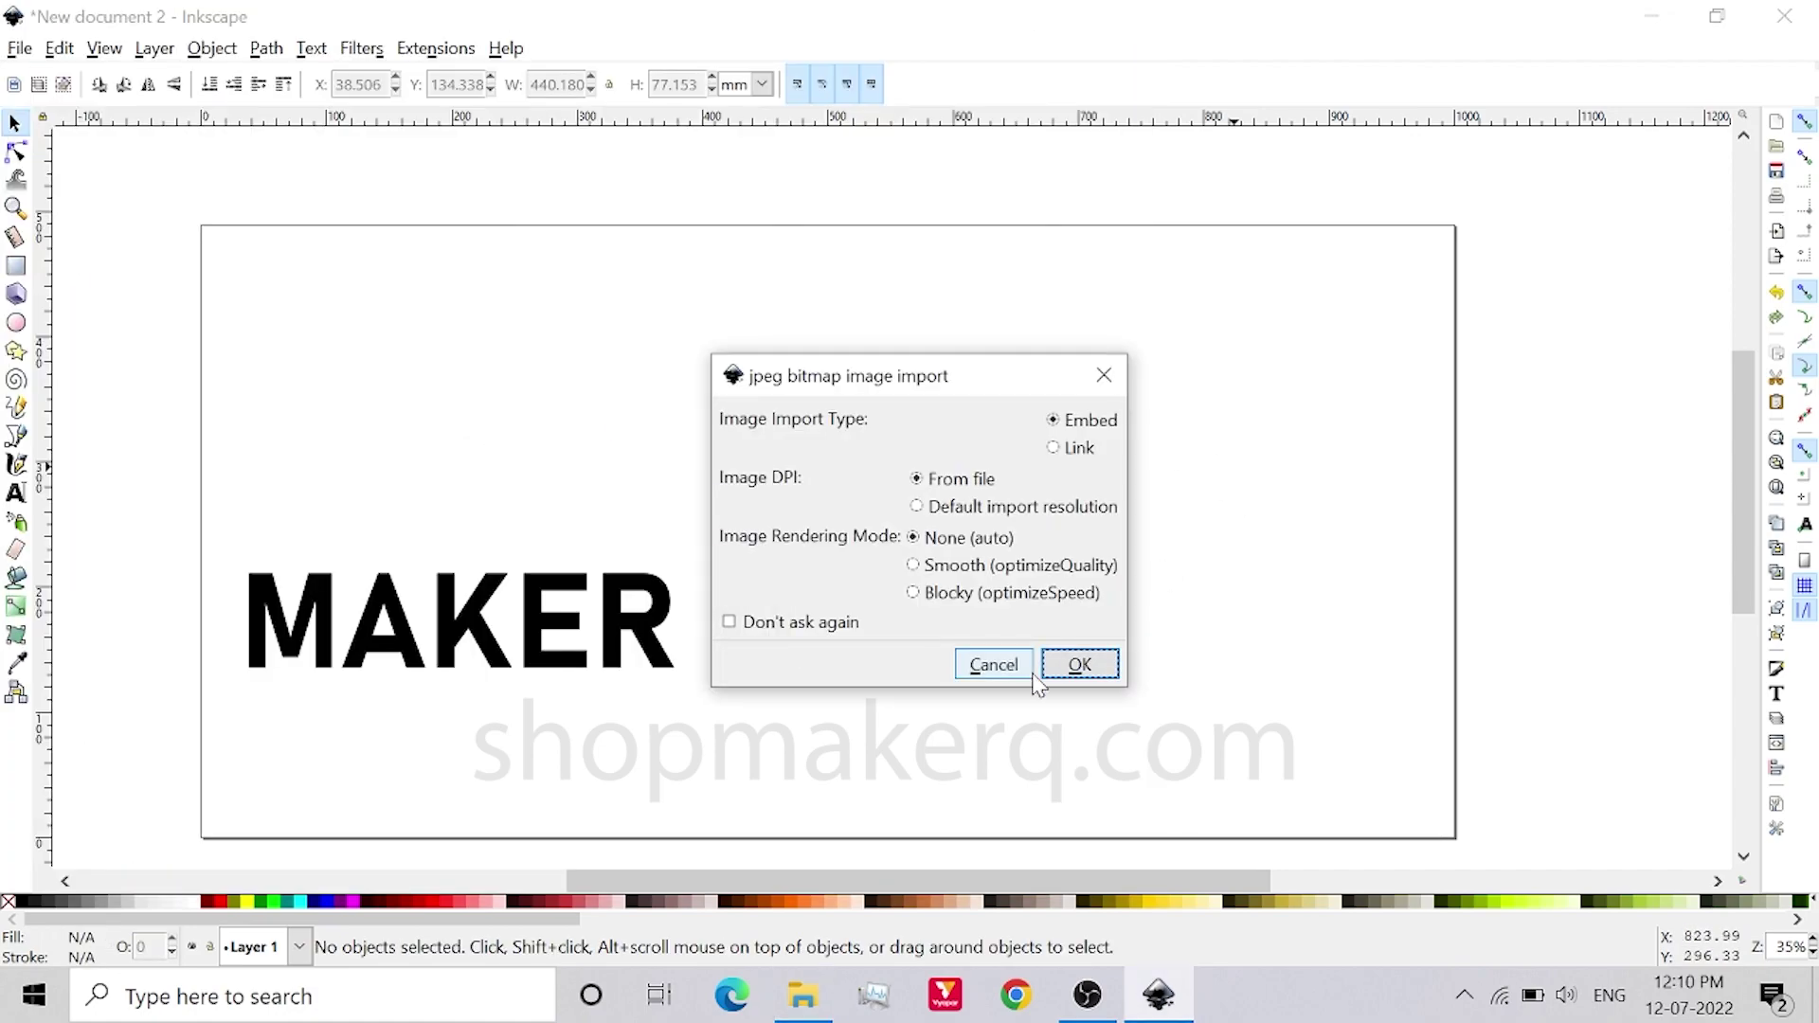
{"action": "left_click", "coordinate": [1076, 662]}
Trace the wrench image into a vector path using brightness cutoff with a 0.480 threshold.
{"action": "right_click", "coordinate": [961, 549]}
{"action": "left_click", "coordinate": [1169, 616]}
{"action": "left_click", "coordinate": [428, 415]}
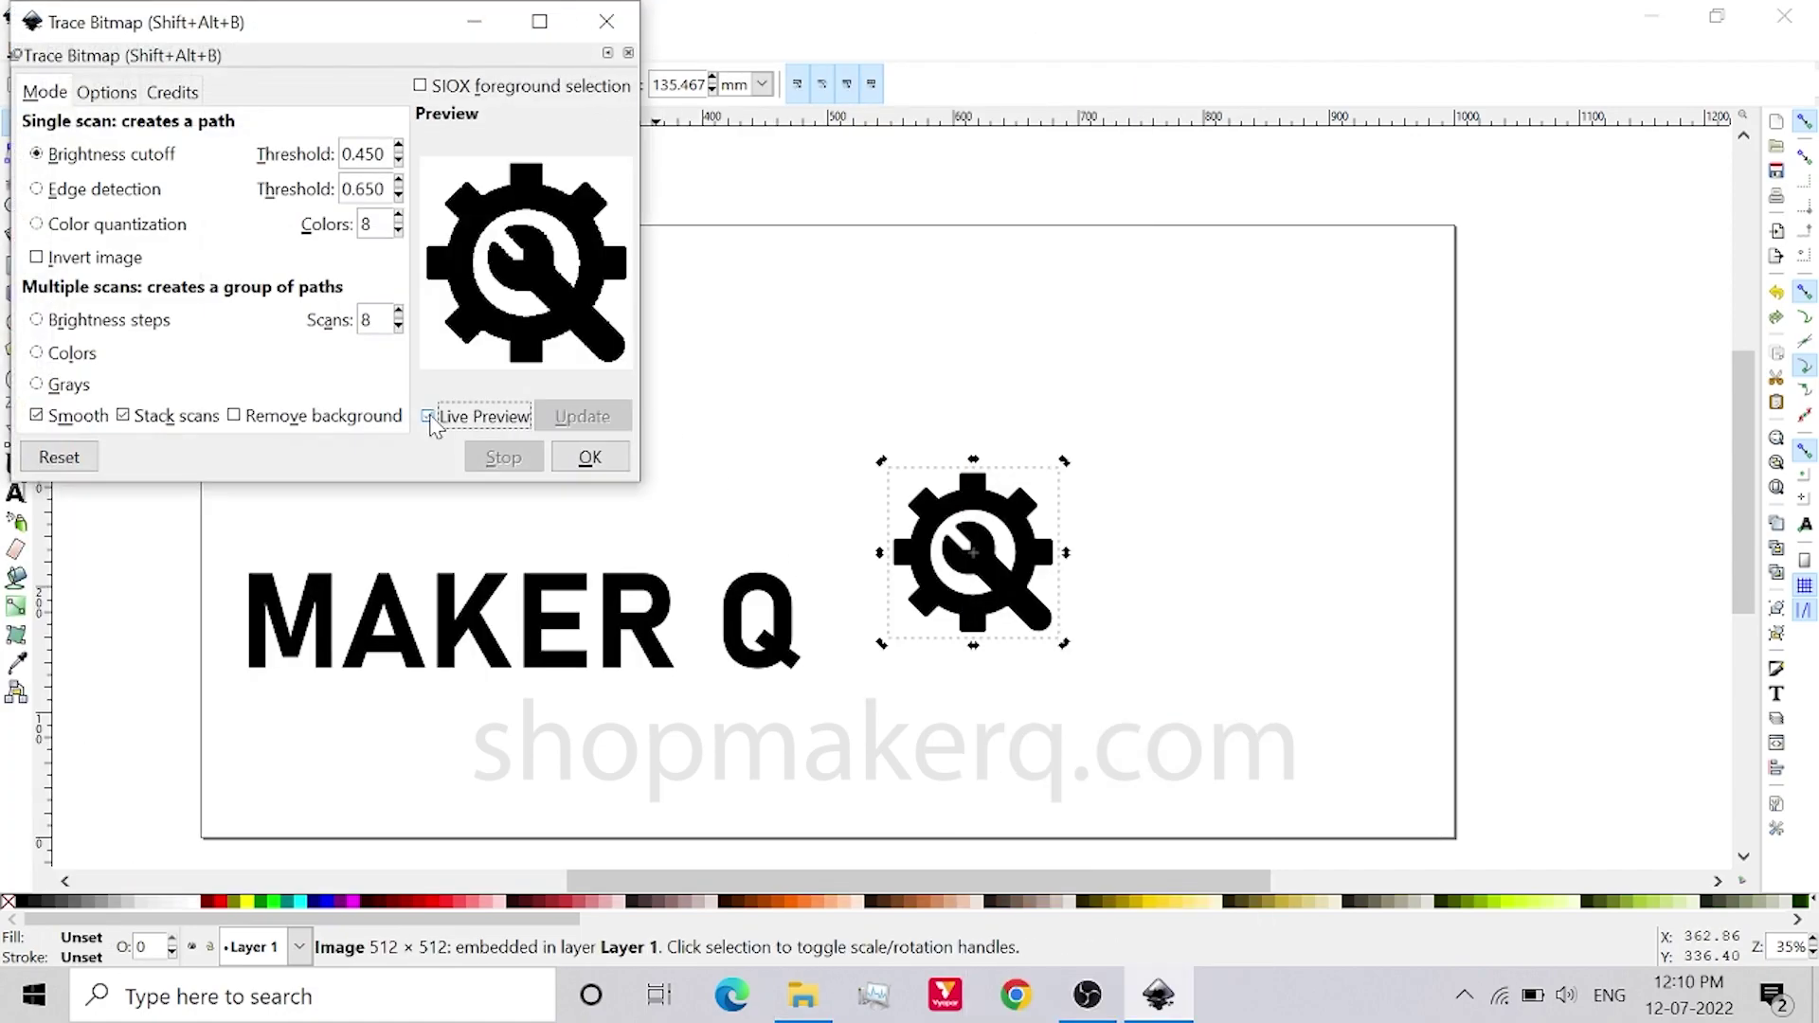
{"action": "left_click", "coordinate": [590, 457]}
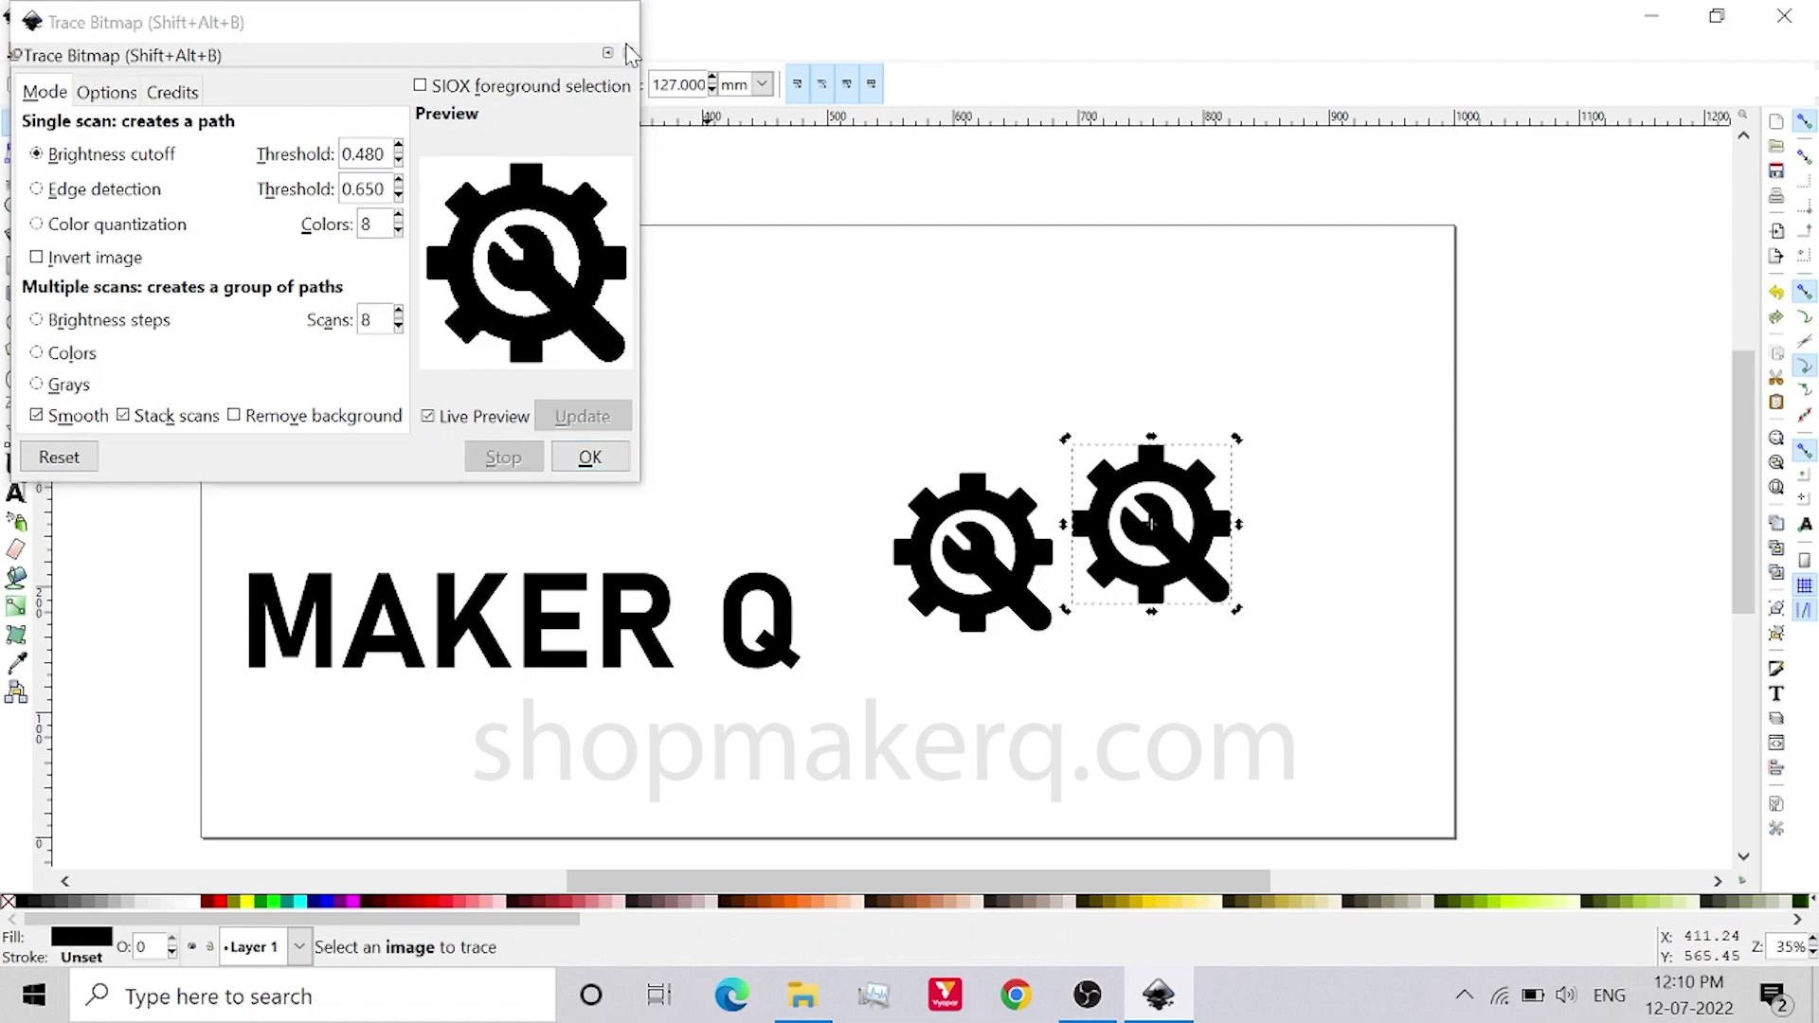
{"action": "left_click", "coordinate": [606, 20]}
Delete the original wrench bitmap, keeping only the traced gear path.
{"action": "left_click", "coordinate": [982, 494]}
{"action": "left_click", "coordinate": [16, 151]}
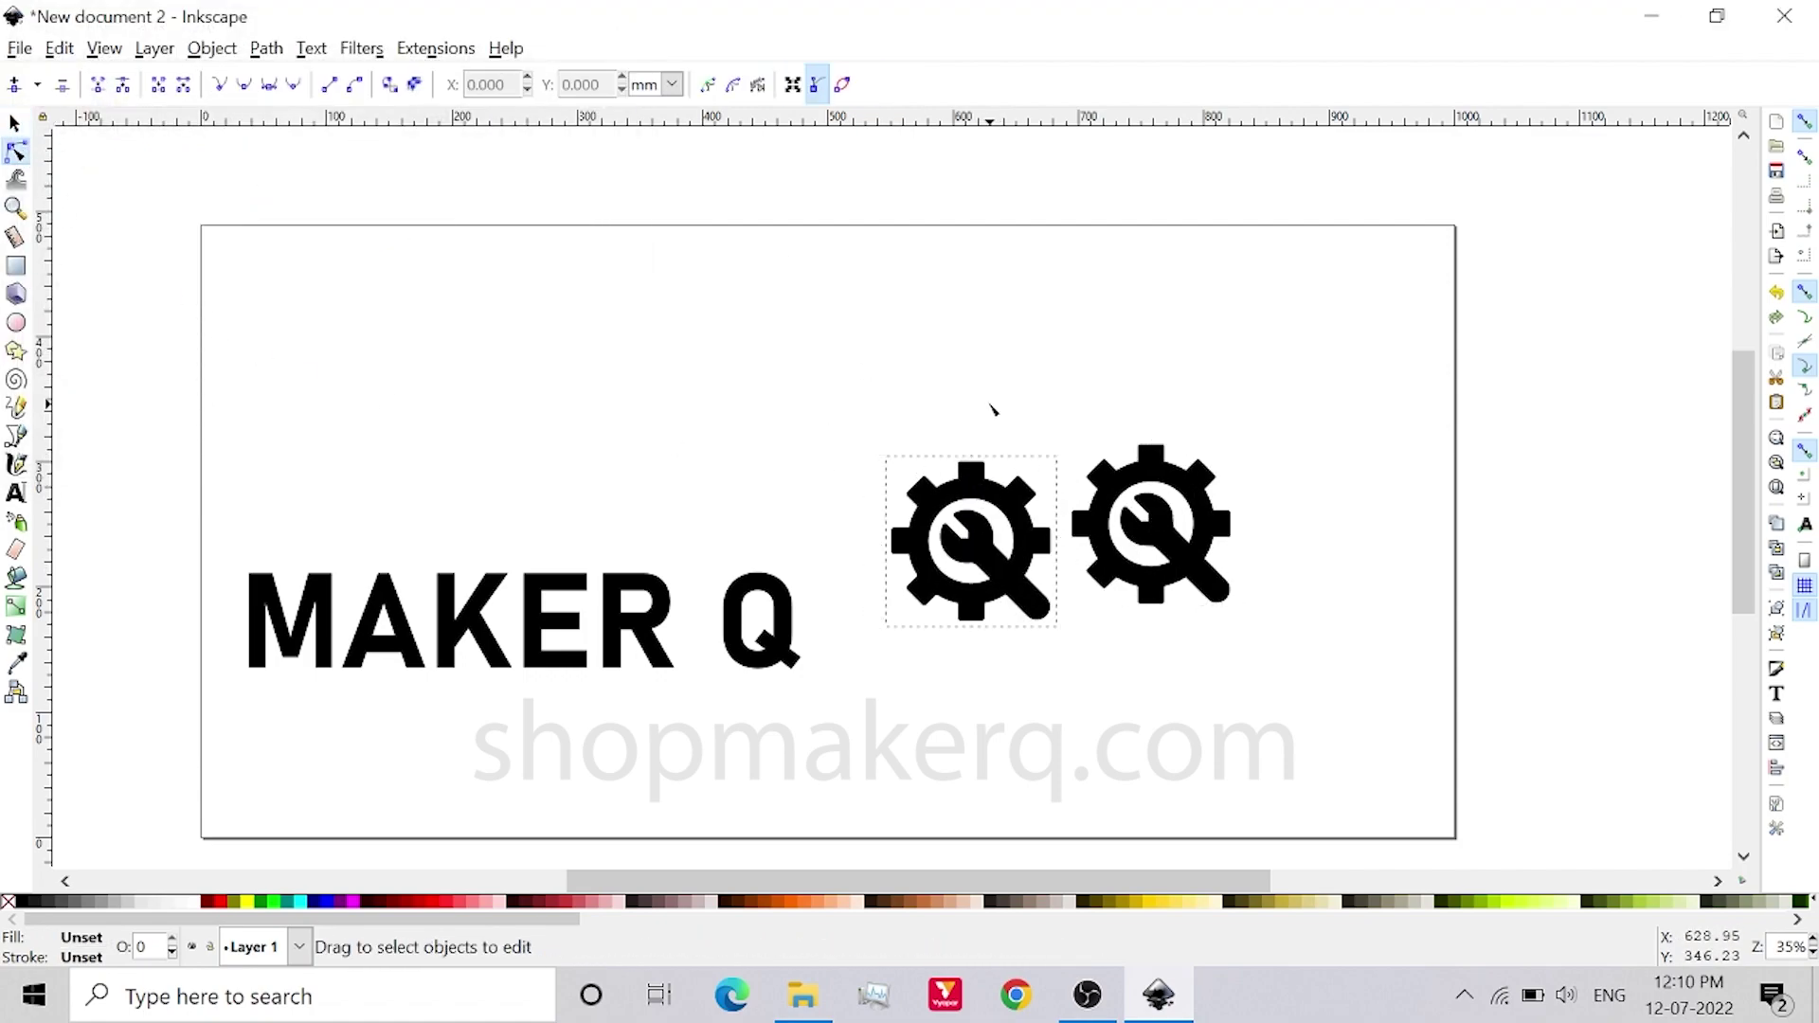
{"action": "left_click", "coordinate": [14, 123]}
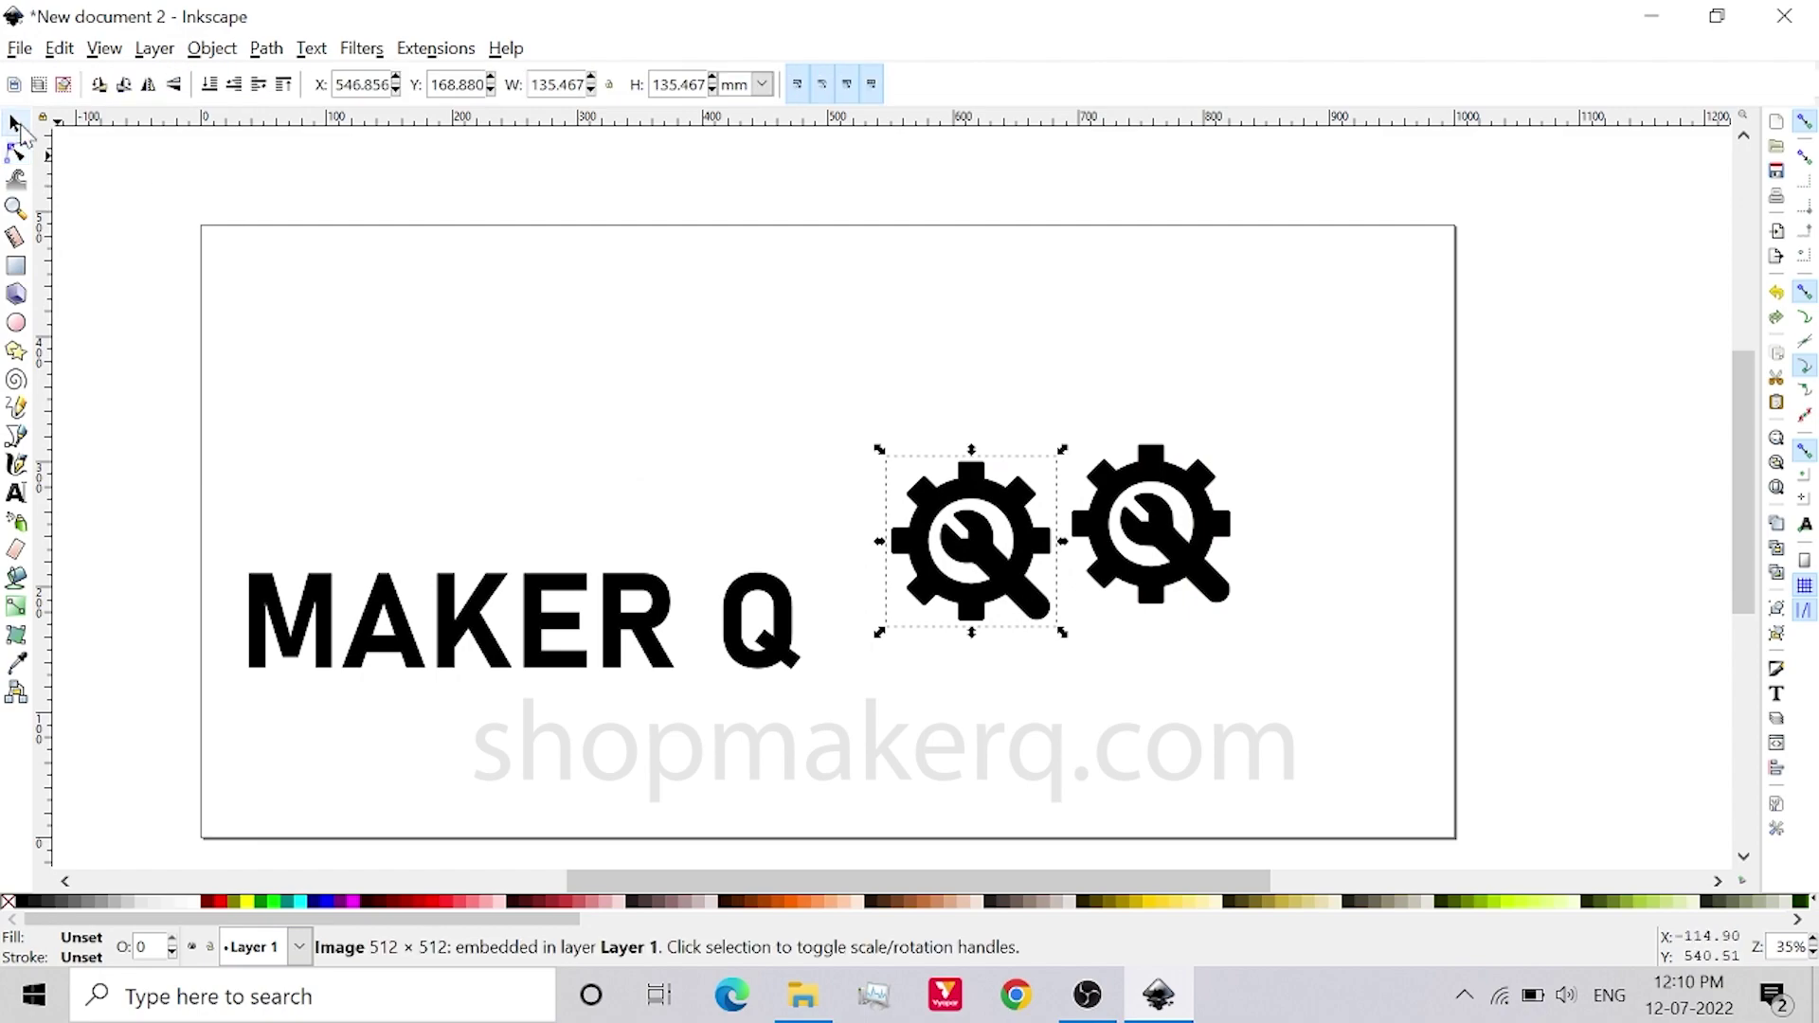
{"action": "key", "text": "Delete"}
Place the traced gear just after the Q and enlarge it to about 150 by 150 mm.
{"action": "left_click_drag", "start_coordinate": [1163, 528], "coordinate": [924, 599]}
{"action": "left_click", "coordinate": [923, 598]}
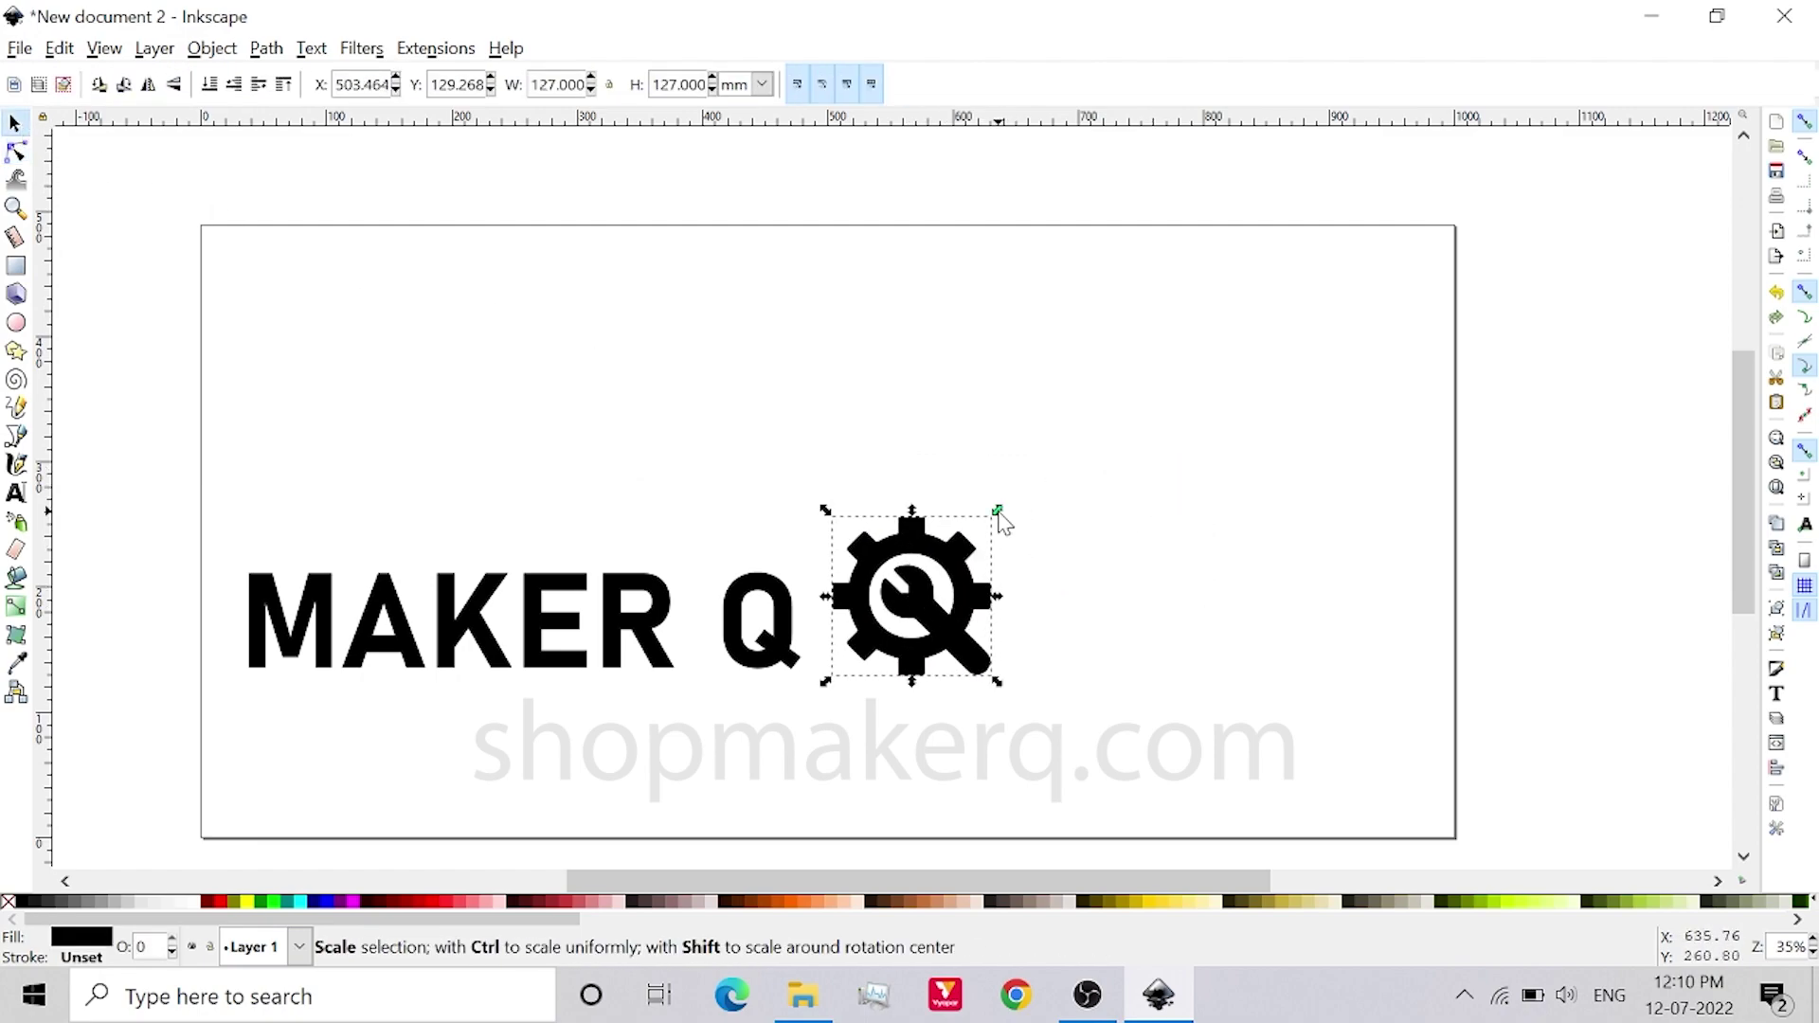
{"action": "left_click_drag", "start_coordinate": [998, 512], "coordinate": [1021, 488]}
{"action": "left_click", "coordinate": [64, 447]}
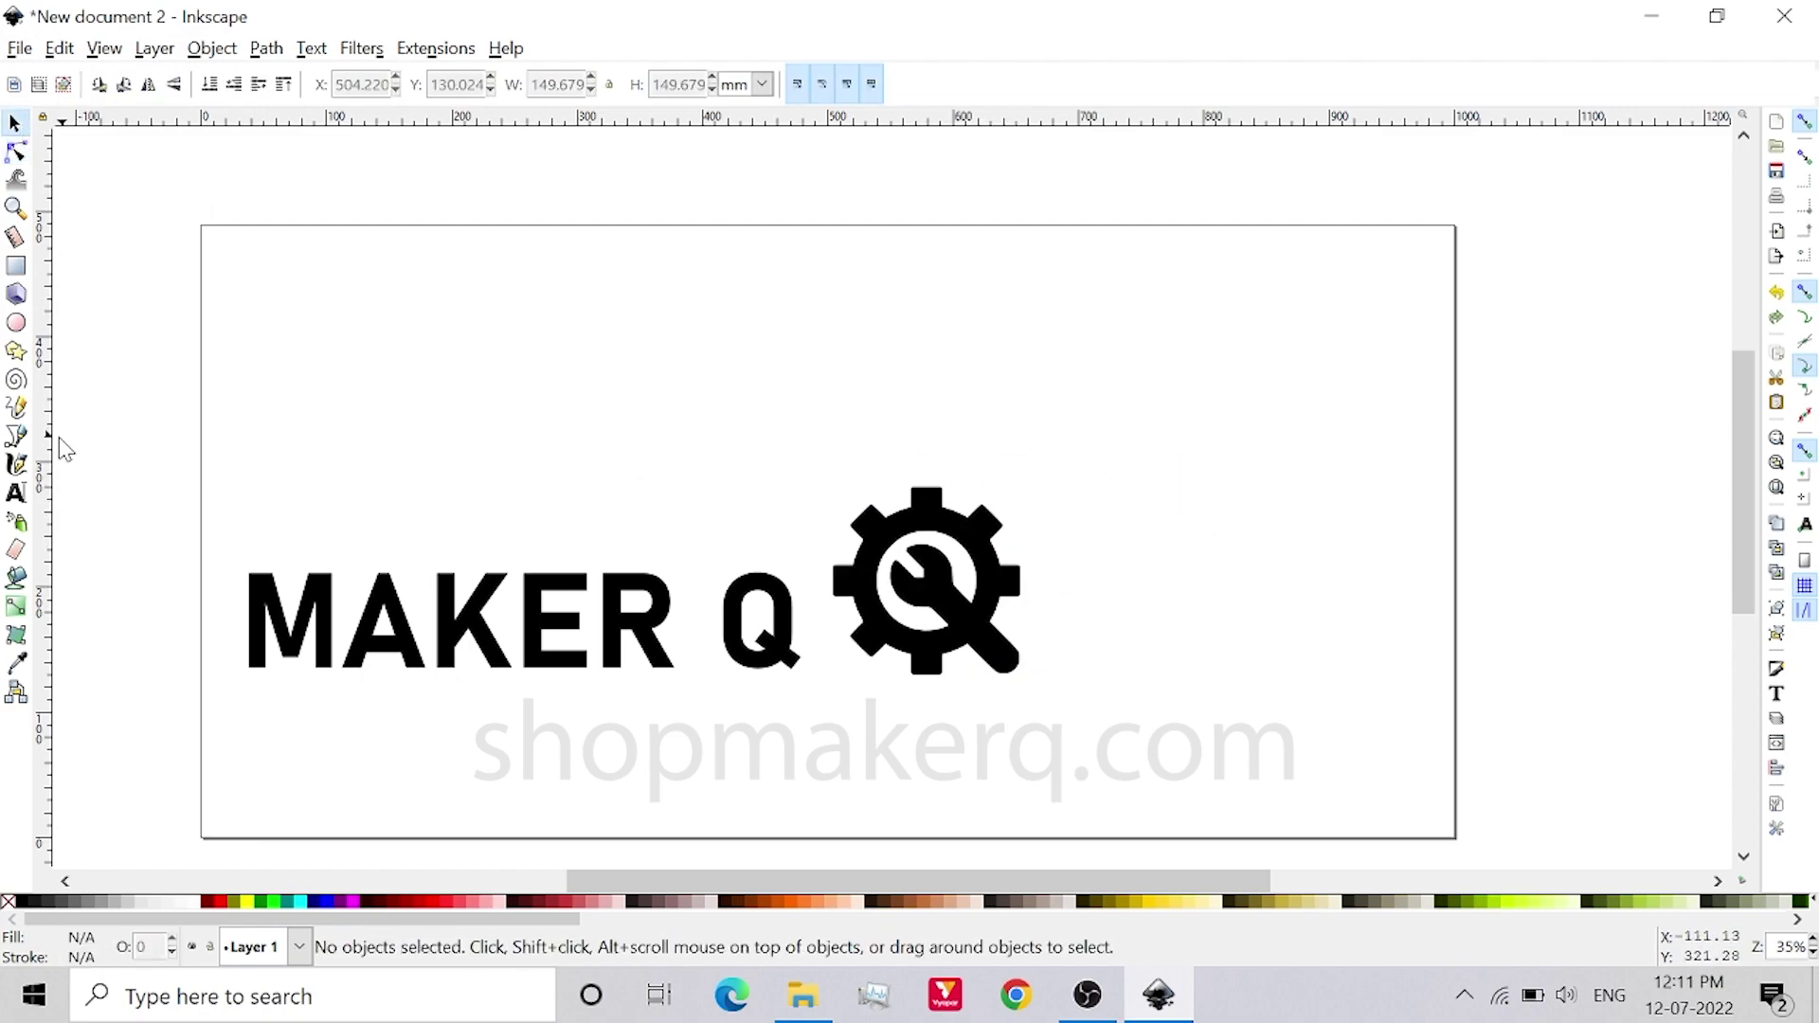
Draw a long base bar beneath the lettering and gear, plus short rectangles about 15 to 25 mm wide joining each character and the gear to it.
{"action": "left_click", "coordinate": [16, 267]}
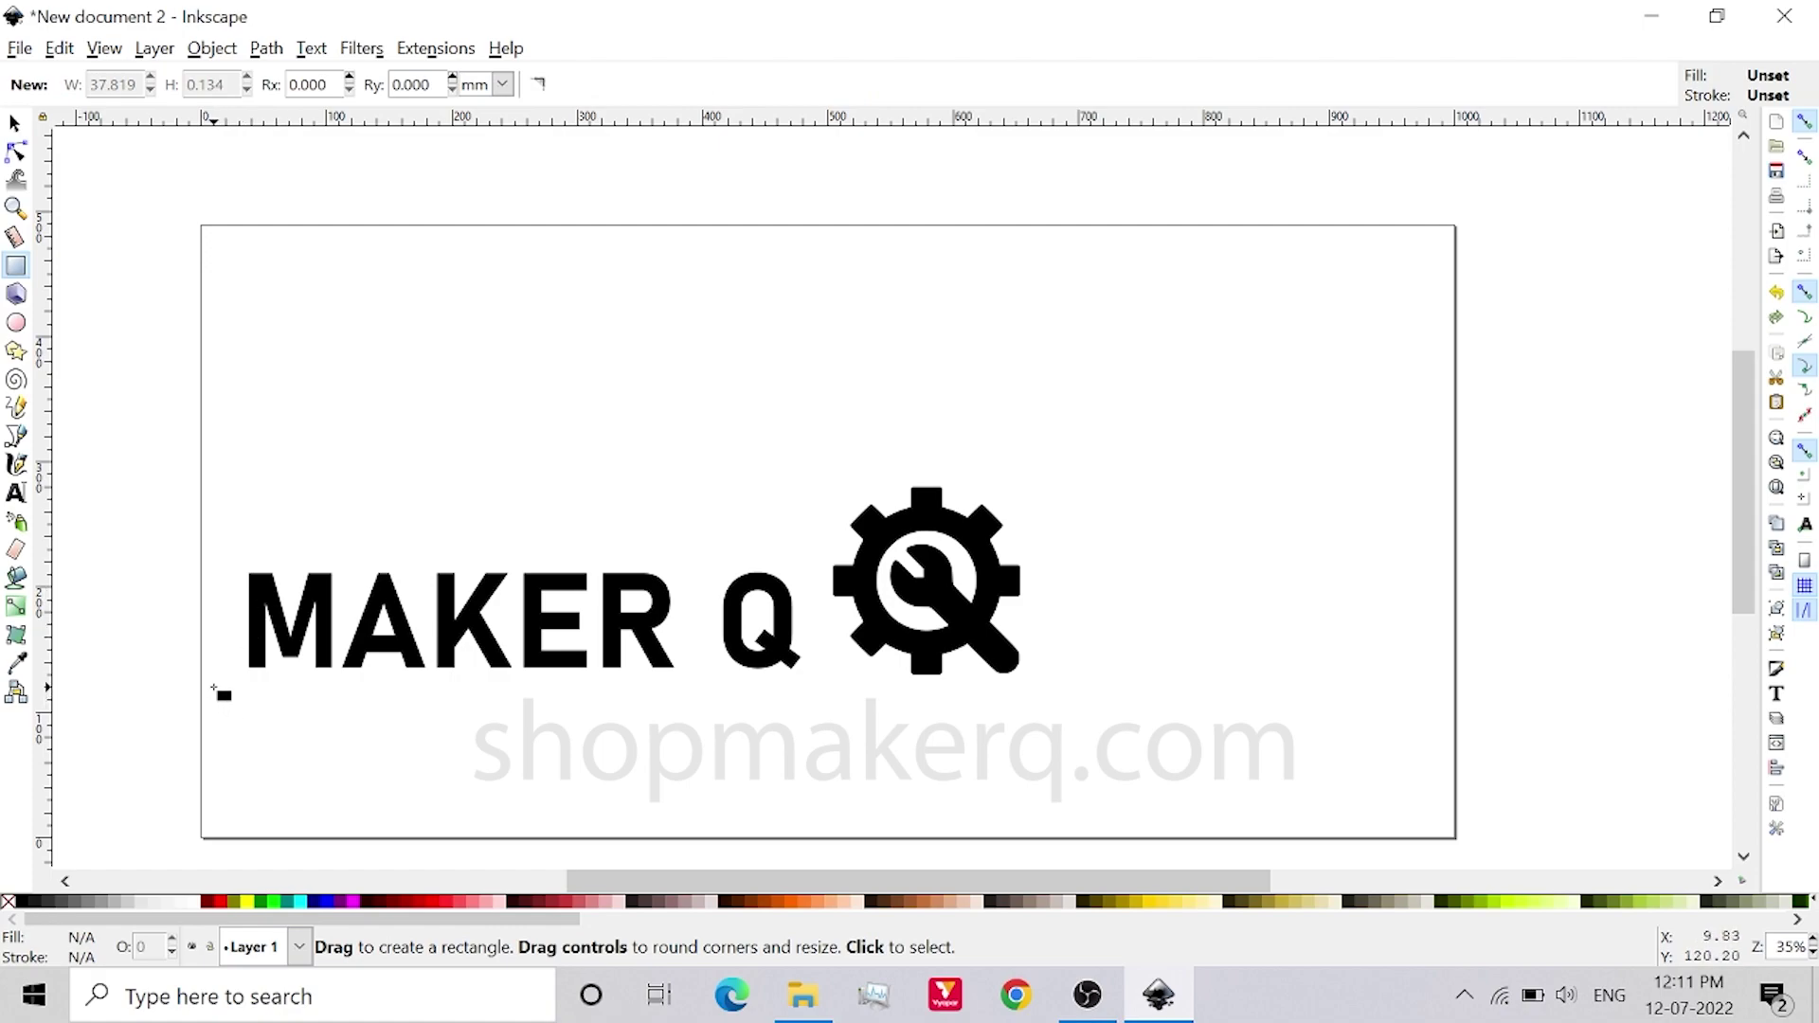
{"action": "mouse_move", "coordinate": [213, 685]}
{"action": "left_mouse_down"}
{"action": "mouse_move", "coordinate": [410, 722]}
{"action": "mouse_move", "coordinate": [871, 742]}
{"action": "mouse_move", "coordinate": [1159, 717]}
{"action": "left_mouse_up"}
{"action": "scroll", "coordinate": [260, 678], "scroll_direction": "up", "scroll_amount": 2, "text": "ctrl"}
{"action": "left_click_drag", "start_coordinate": [372, 656], "coordinate": [404, 702]}
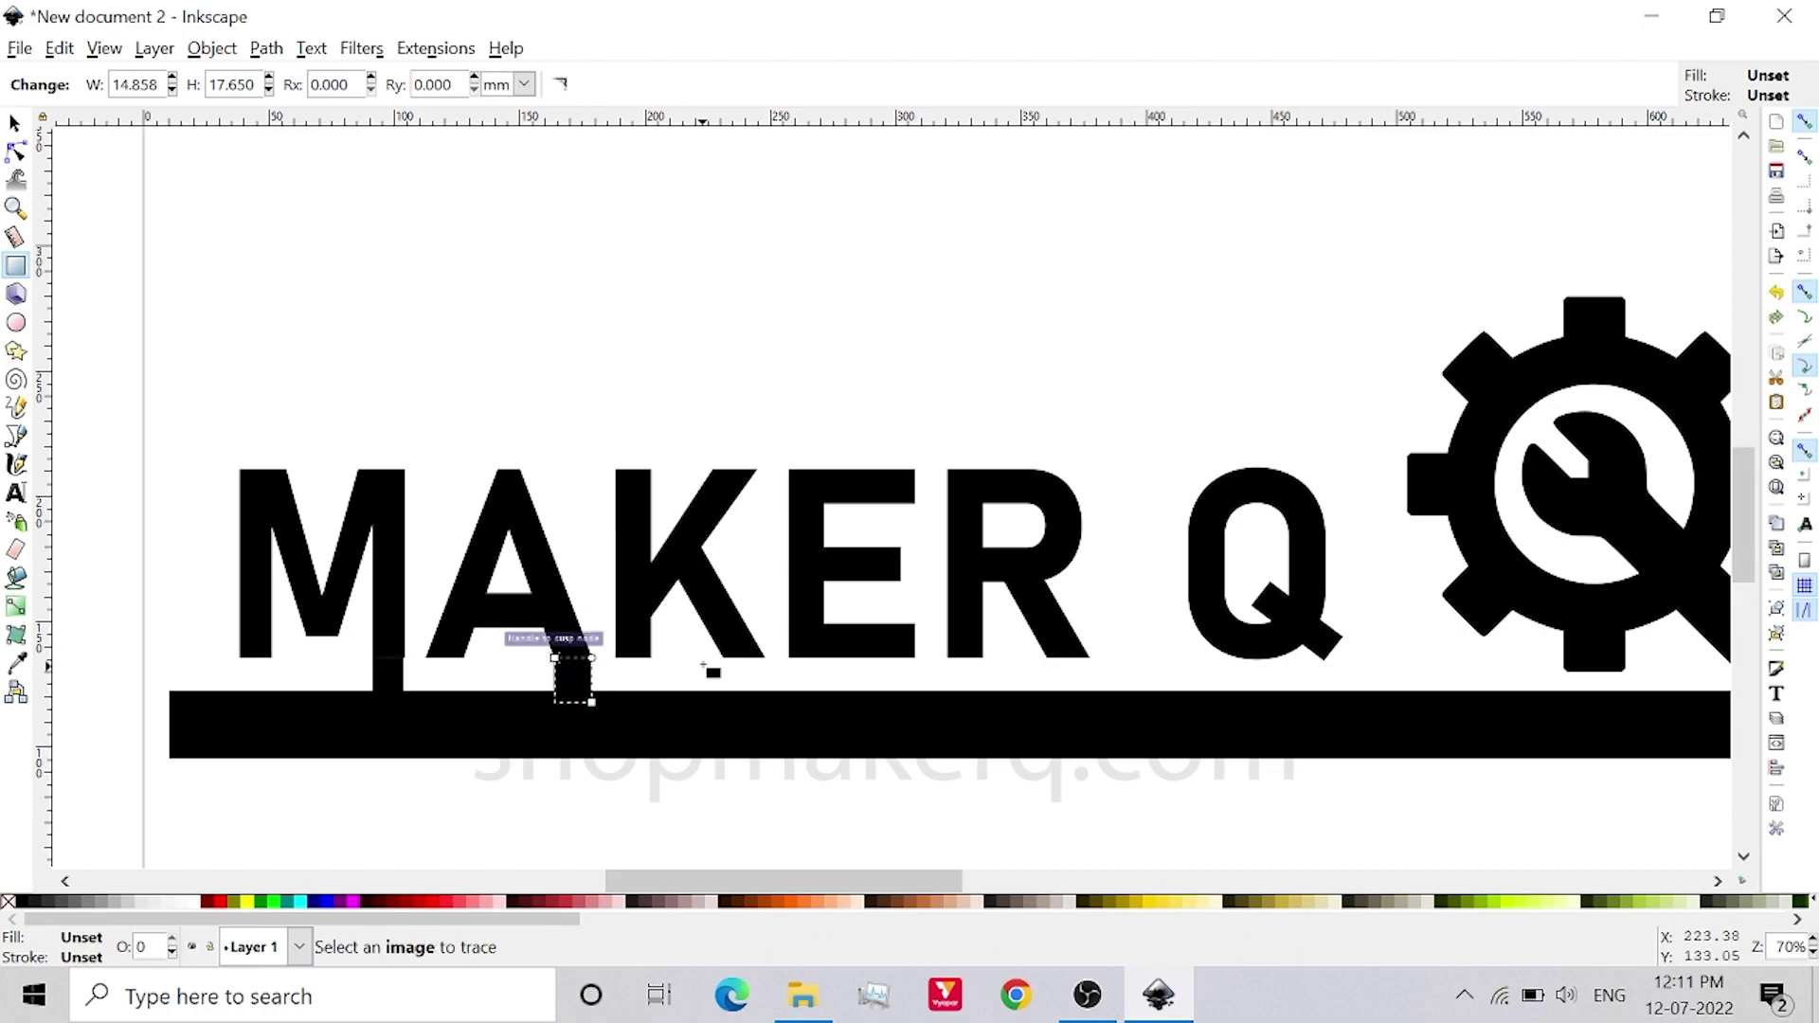
{"action": "left_click_drag", "start_coordinate": [724, 657], "coordinate": [763, 702]}
{"action": "left_click_drag", "start_coordinate": [857, 656], "coordinate": [892, 702]}
{"action": "left_click_drag", "start_coordinate": [1047, 657], "coordinate": [1086, 715]}
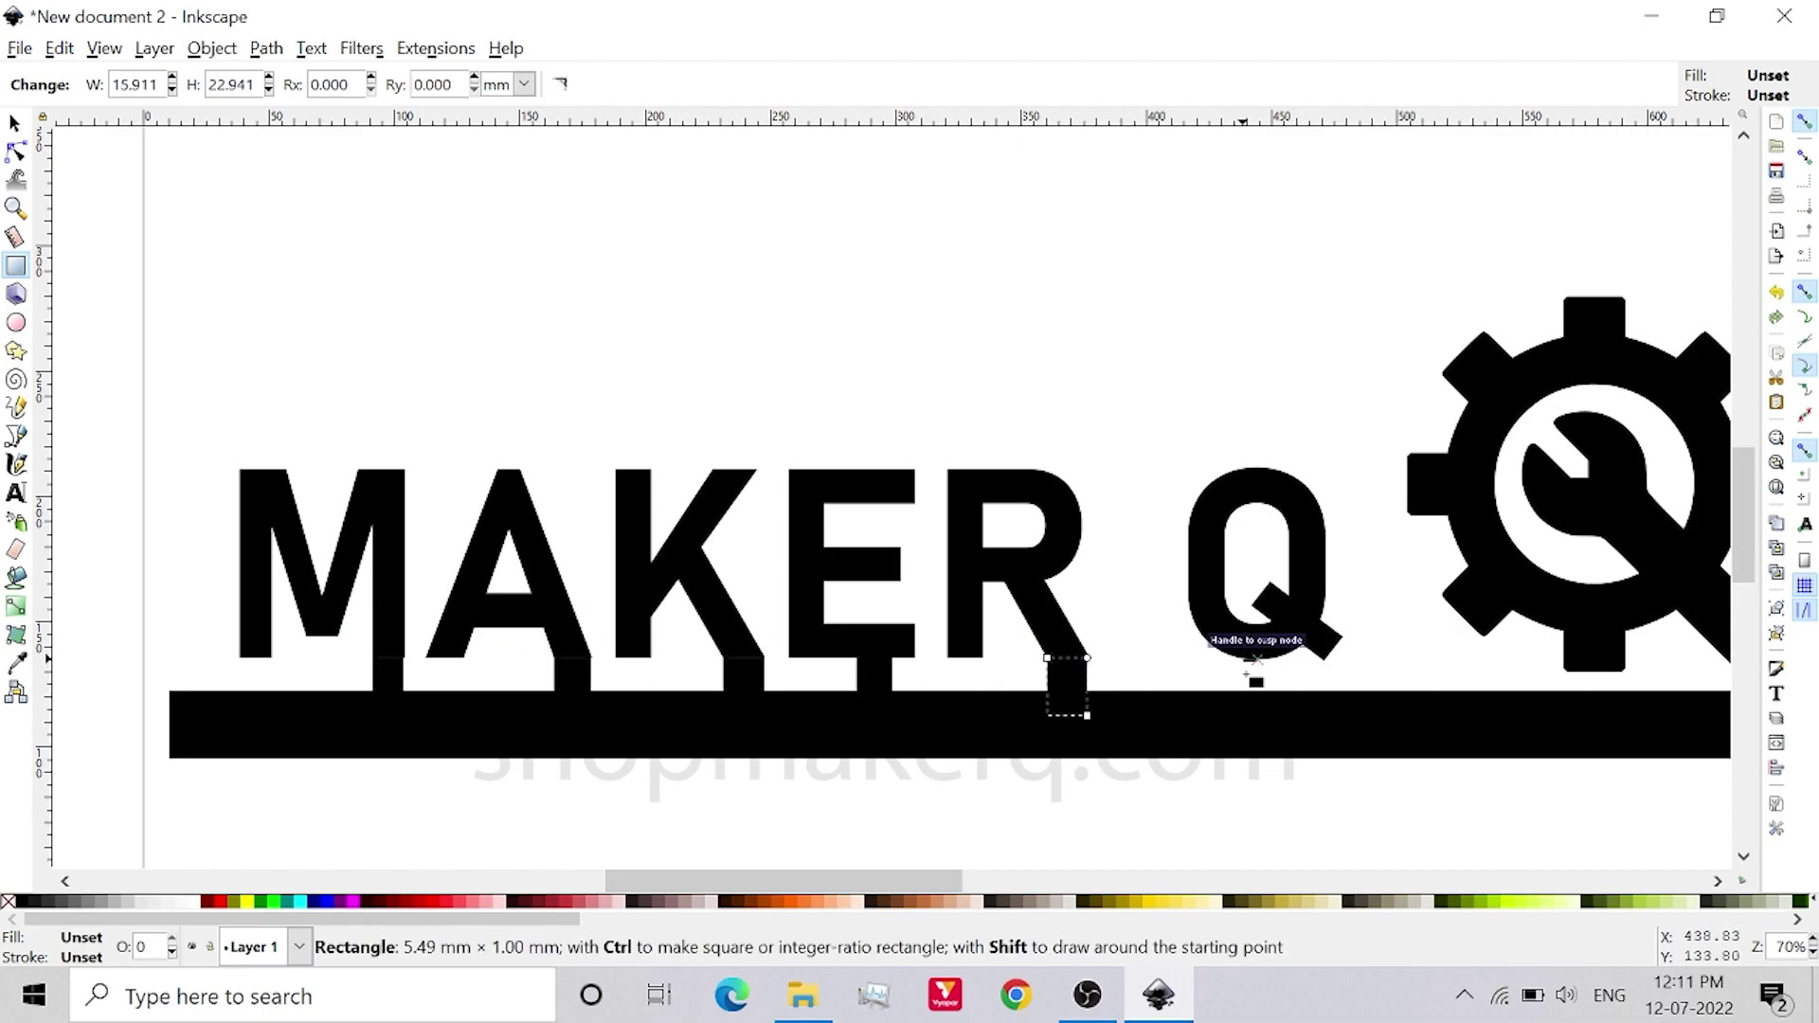
{"action": "left_click_drag", "start_coordinate": [1237, 657], "coordinate": [1276, 715]}
{"action": "left_click_drag", "start_coordinate": [1564, 659], "coordinate": [1625, 700]}
Select all the letters, the gear, the connecting tabs and the base bar, and merge them with Union.
{"action": "scroll", "coordinate": [575, 798], "scroll_direction": "down", "scroll_amount": 2, "text": "ctrl"}
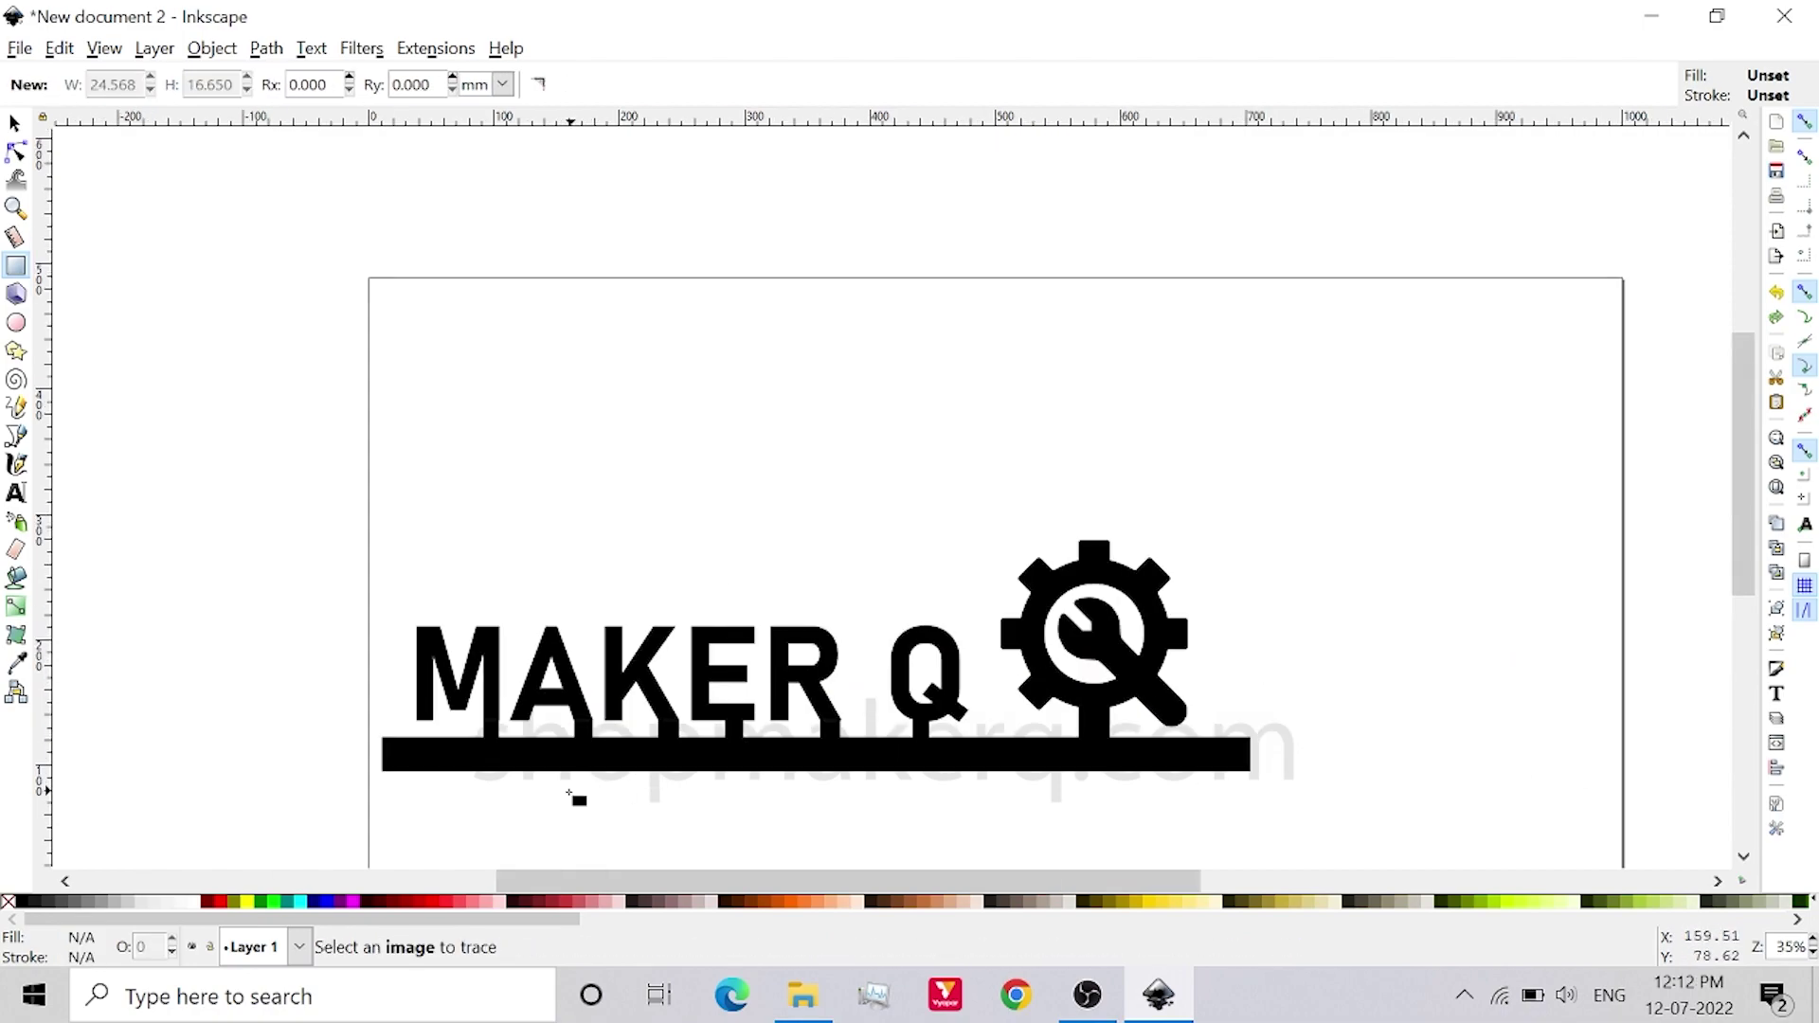
{"action": "scroll", "coordinate": [452, 701], "scroll_direction": "up", "scroll_amount": 1, "text": "ctrl"}
{"action": "key", "text": "n"}
{"action": "scroll", "coordinate": [140, 533], "scroll_direction": "down", "scroll_amount": 1, "text": "ctrl"}
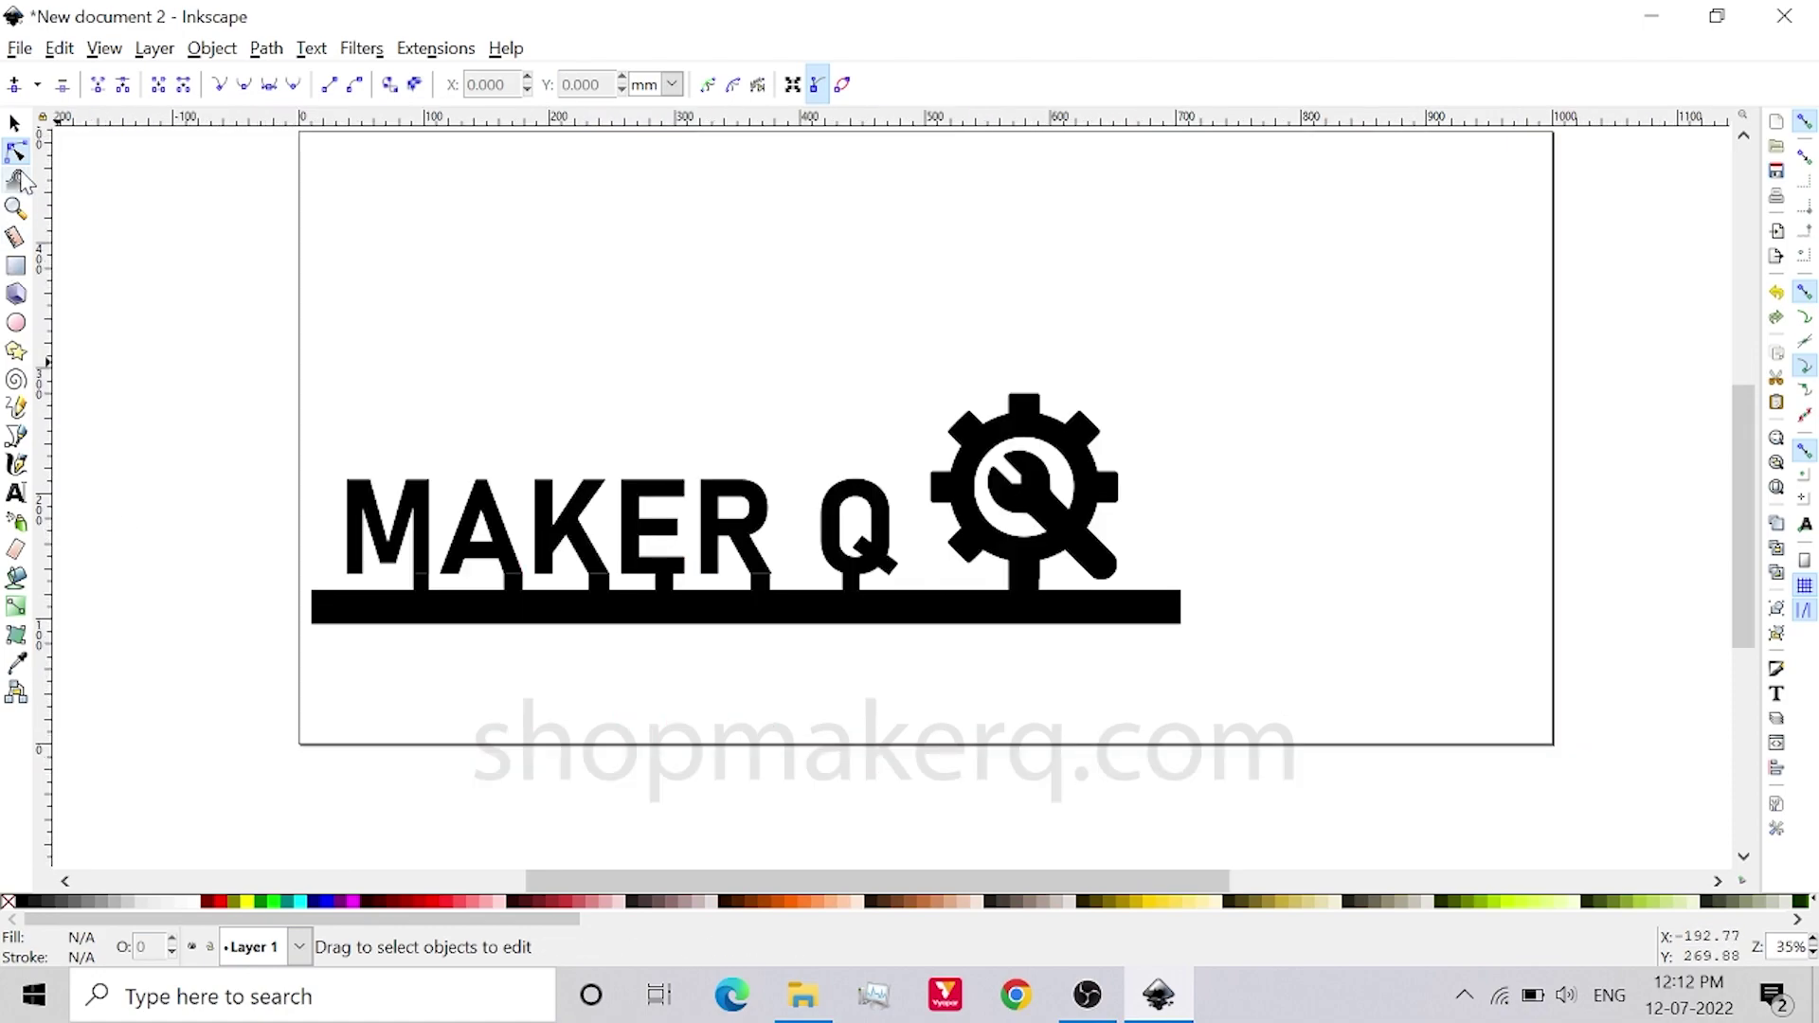
{"action": "left_click_drag", "start_coordinate": [162, 339], "coordinate": [1370, 747]}
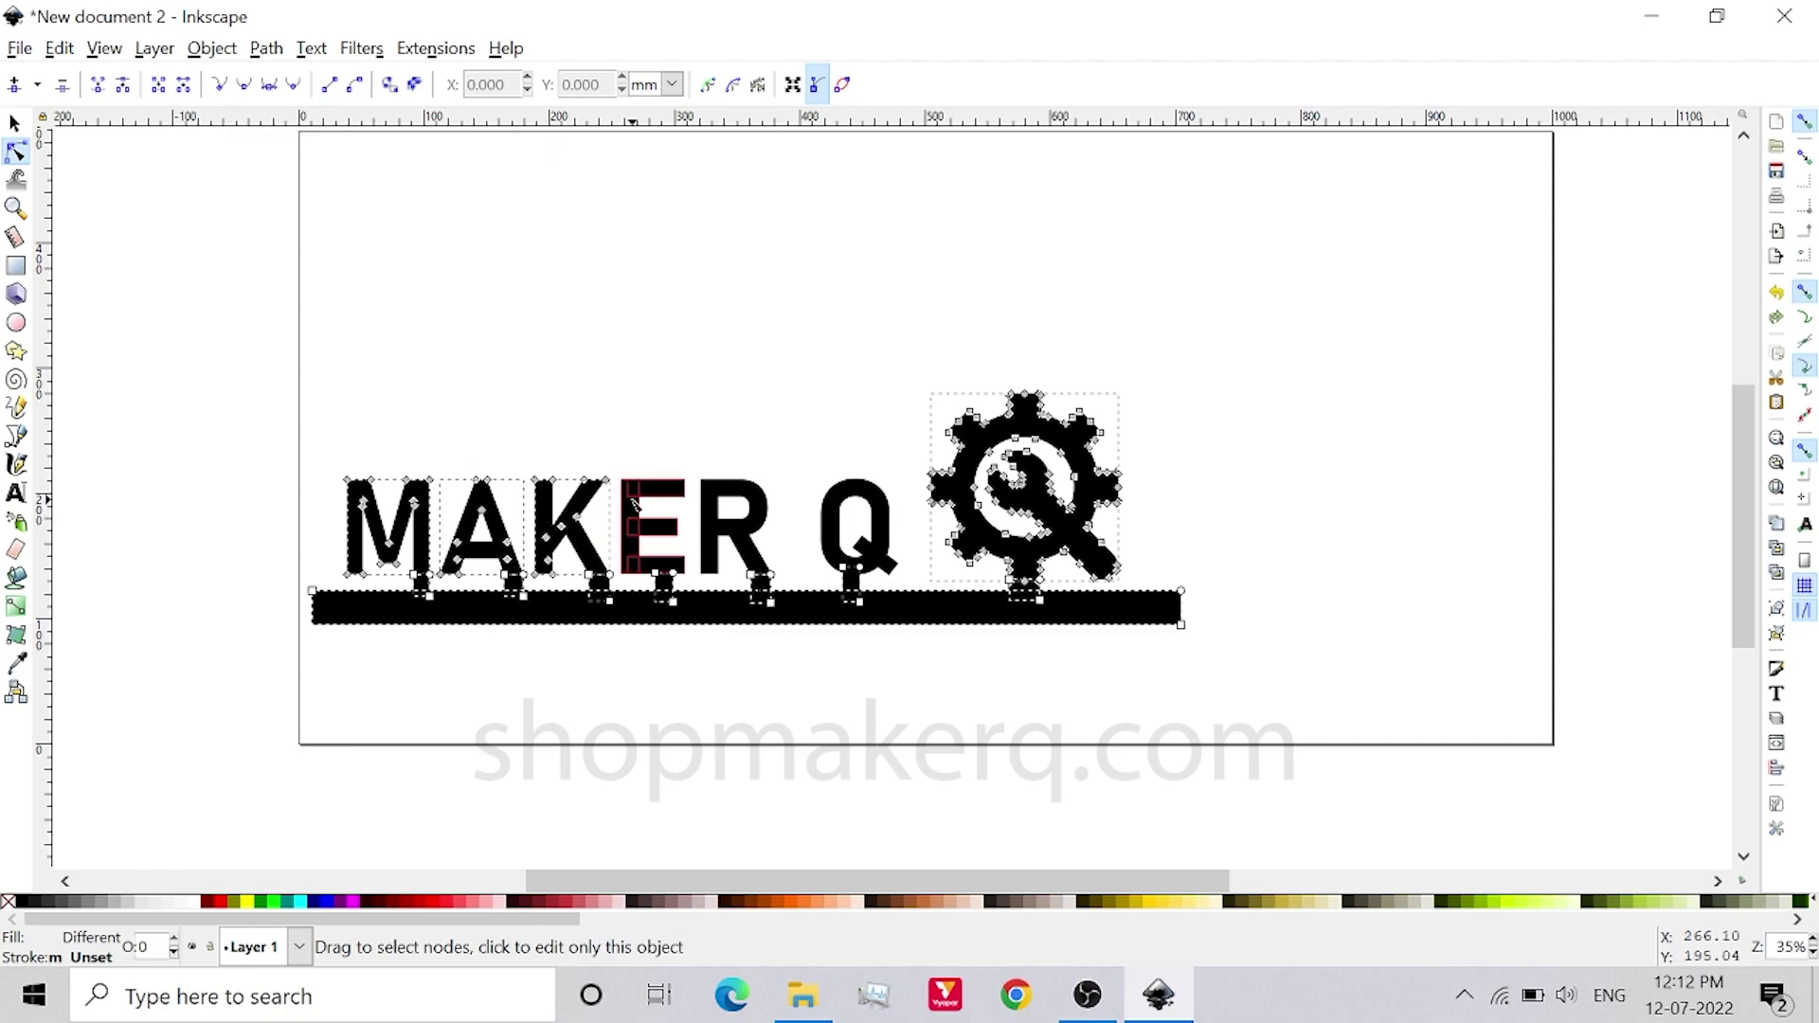
{"action": "left_click", "coordinate": [266, 48]}
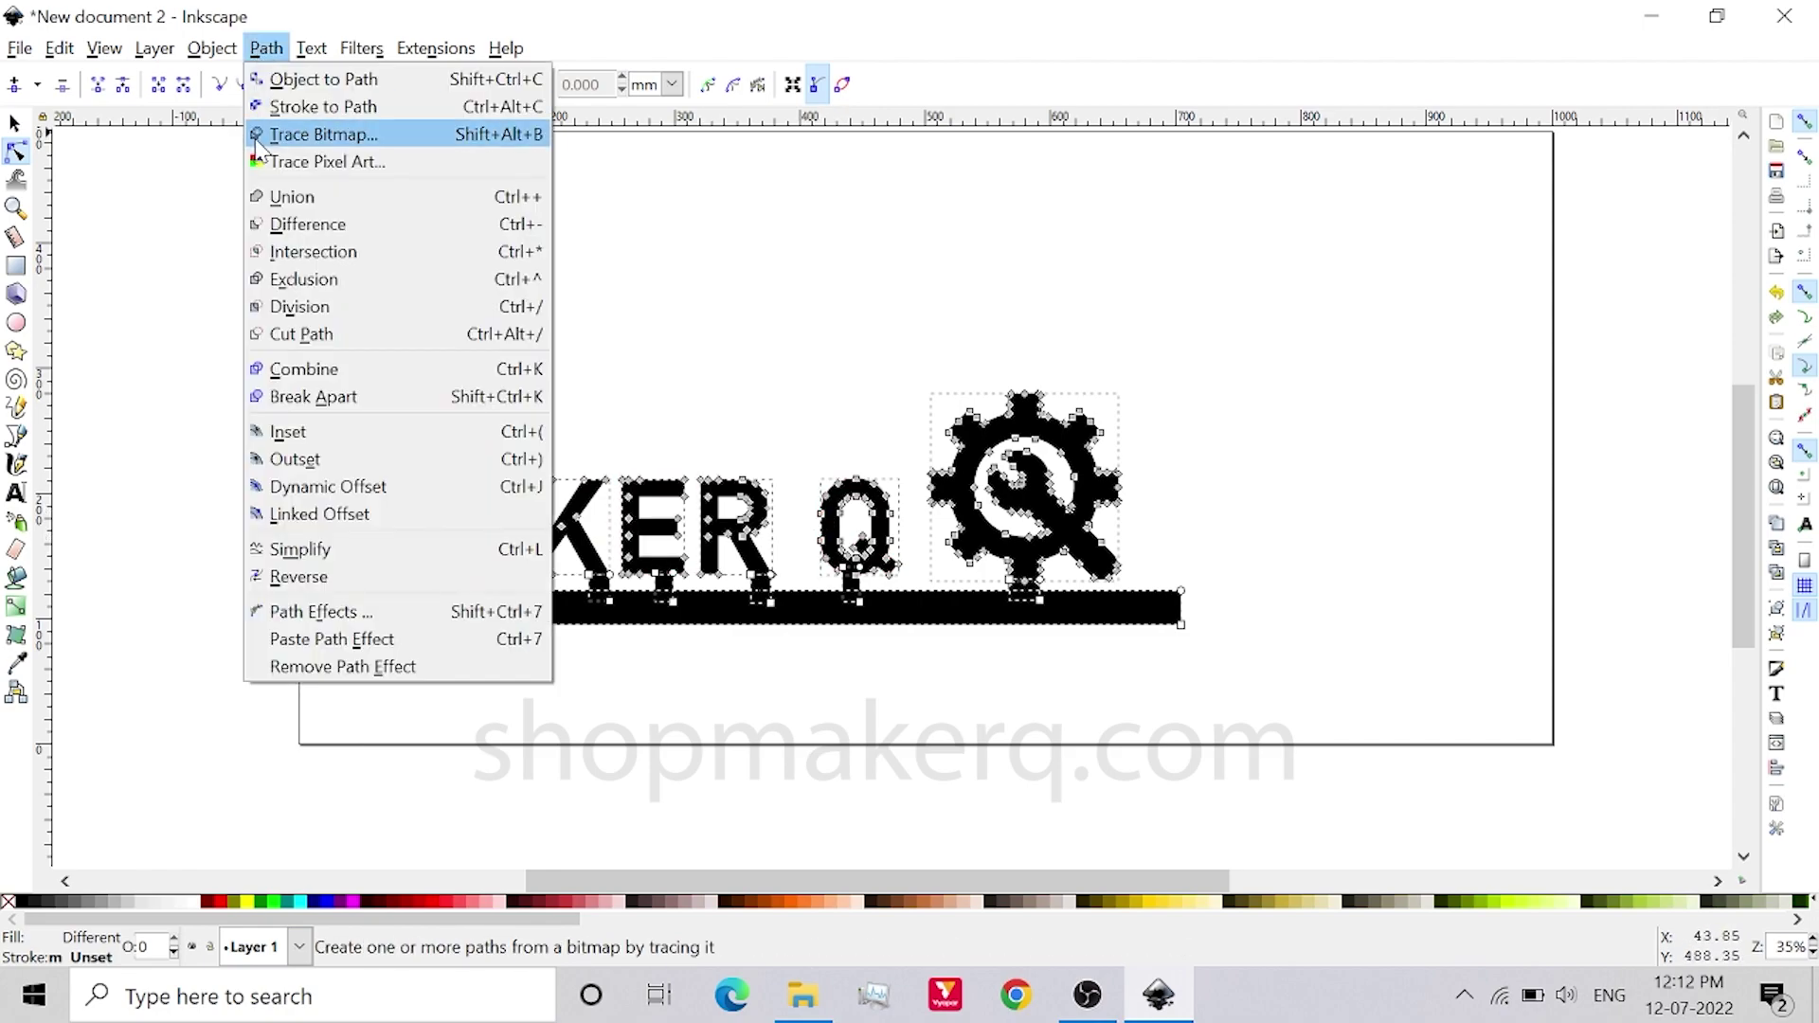
{"action": "left_click", "coordinate": [284, 190]}
{"action": "left_click", "coordinate": [244, 325]}
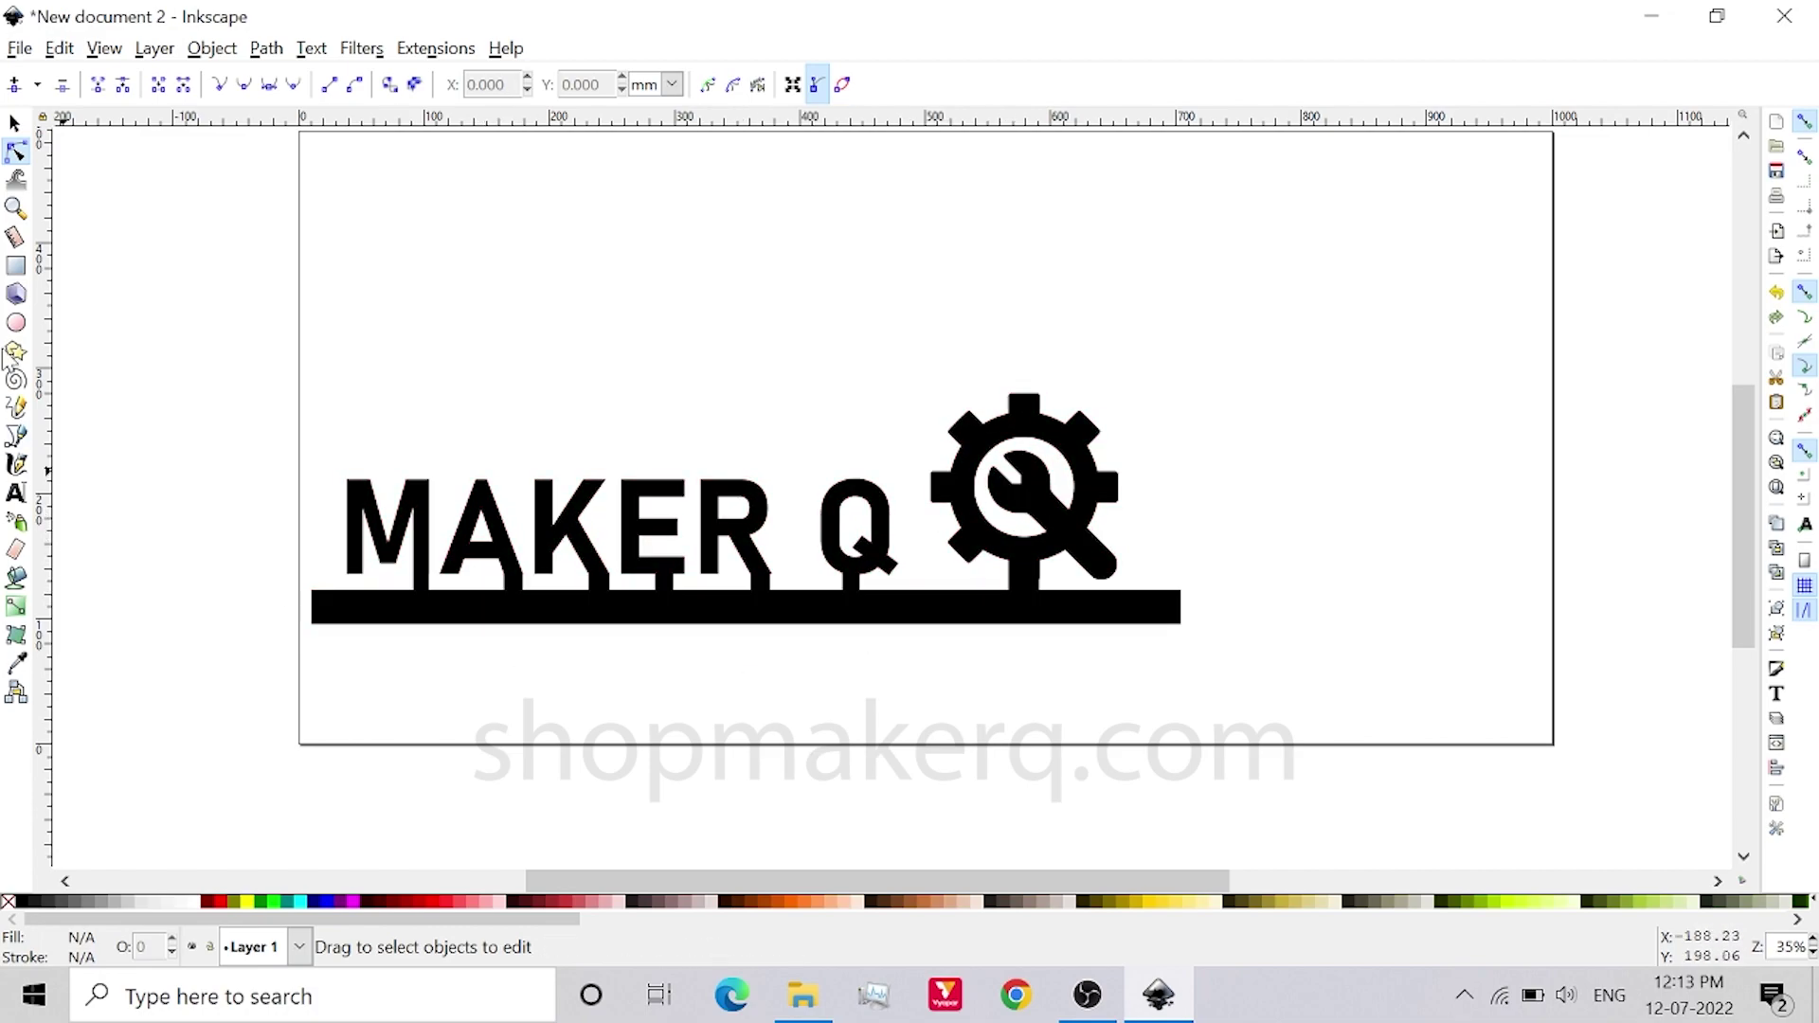
Draw a thin rectangle about 23.6 by 0.28 mm across the A's right leg and subtract it with Difference.
{"action": "scroll", "coordinate": [674, 503], "scroll_direction": "up", "scroll_amount": 1, "text": "ctrl"}
{"action": "left_click", "coordinate": [17, 268]}
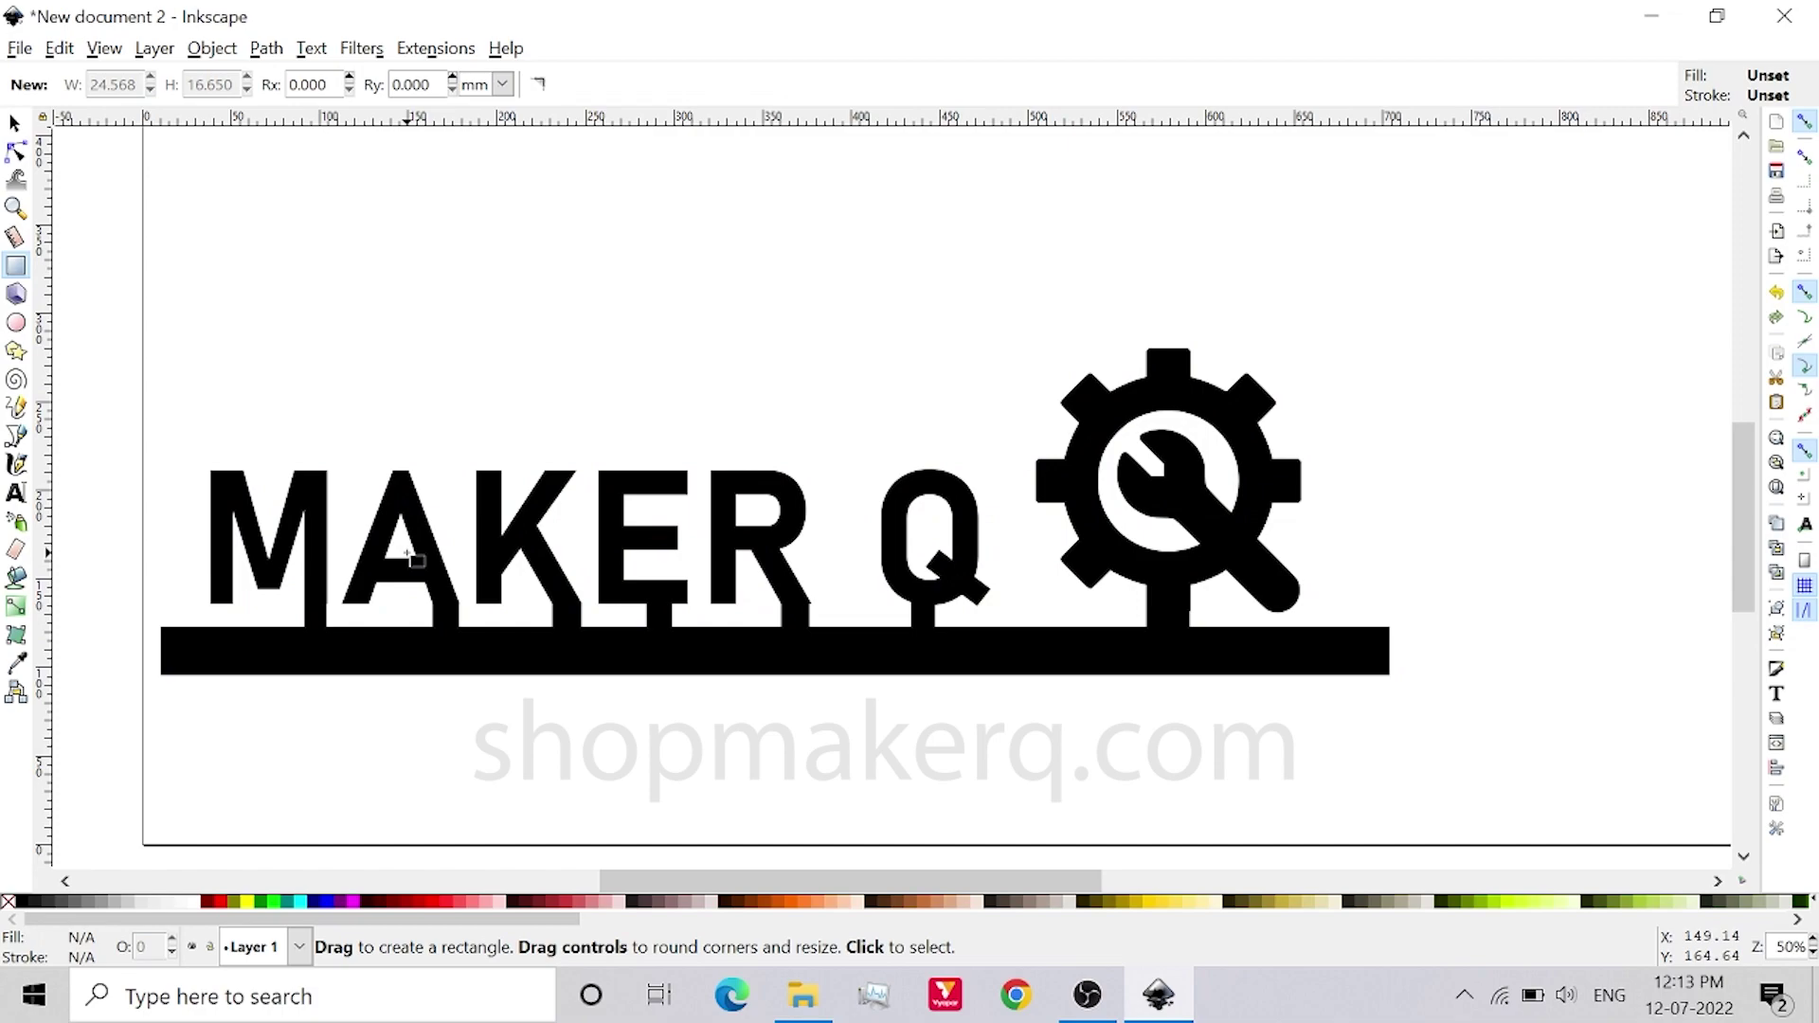
{"action": "scroll", "coordinate": [408, 555], "scroll_direction": "up", "scroll_amount": 5, "text": "ctrl"}
{"action": "left_click_drag", "start_coordinate": [584, 441], "coordinate": [823, 446]}
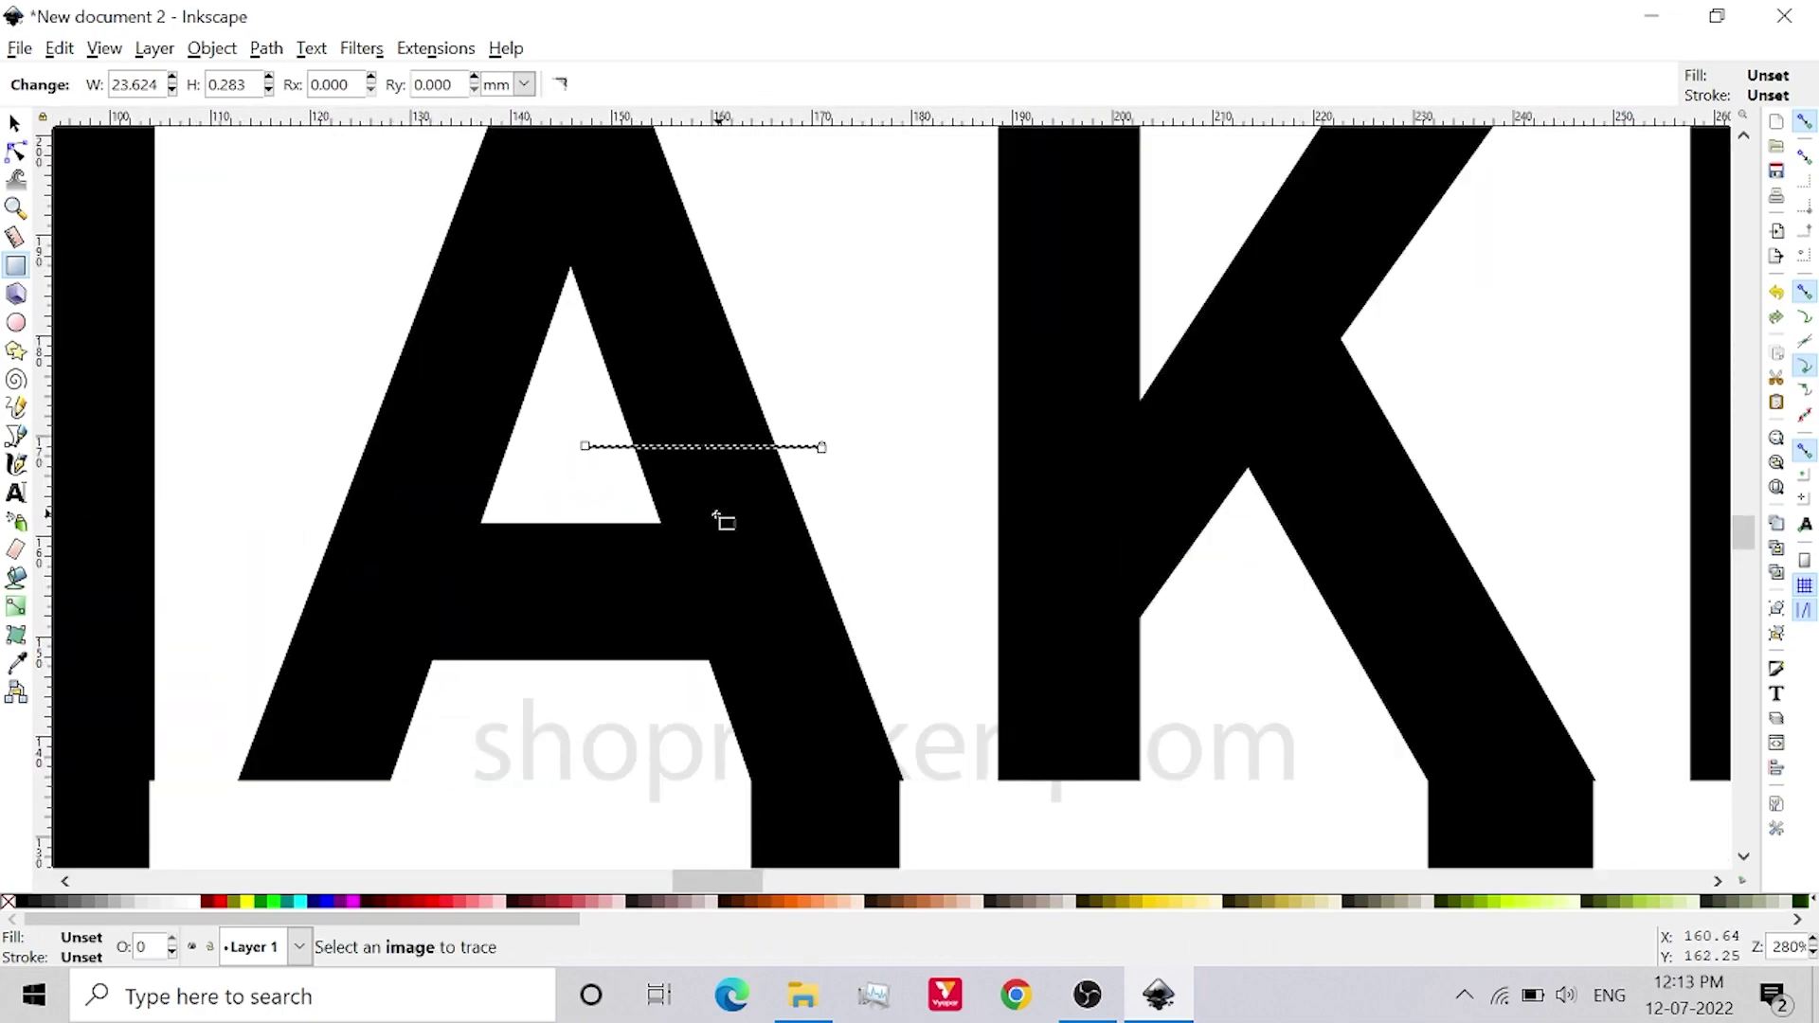
{"action": "left_click", "coordinate": [266, 47]}
{"action": "left_click", "coordinate": [322, 219]}
Draw a thin rectangle about 17.1 by 0.05 mm across the right side of the R's bowl and subtract it from the design.
{"action": "scroll", "coordinate": [476, 659], "scroll_direction": "down", "scroll_amount": 1, "text": "ctrl"}
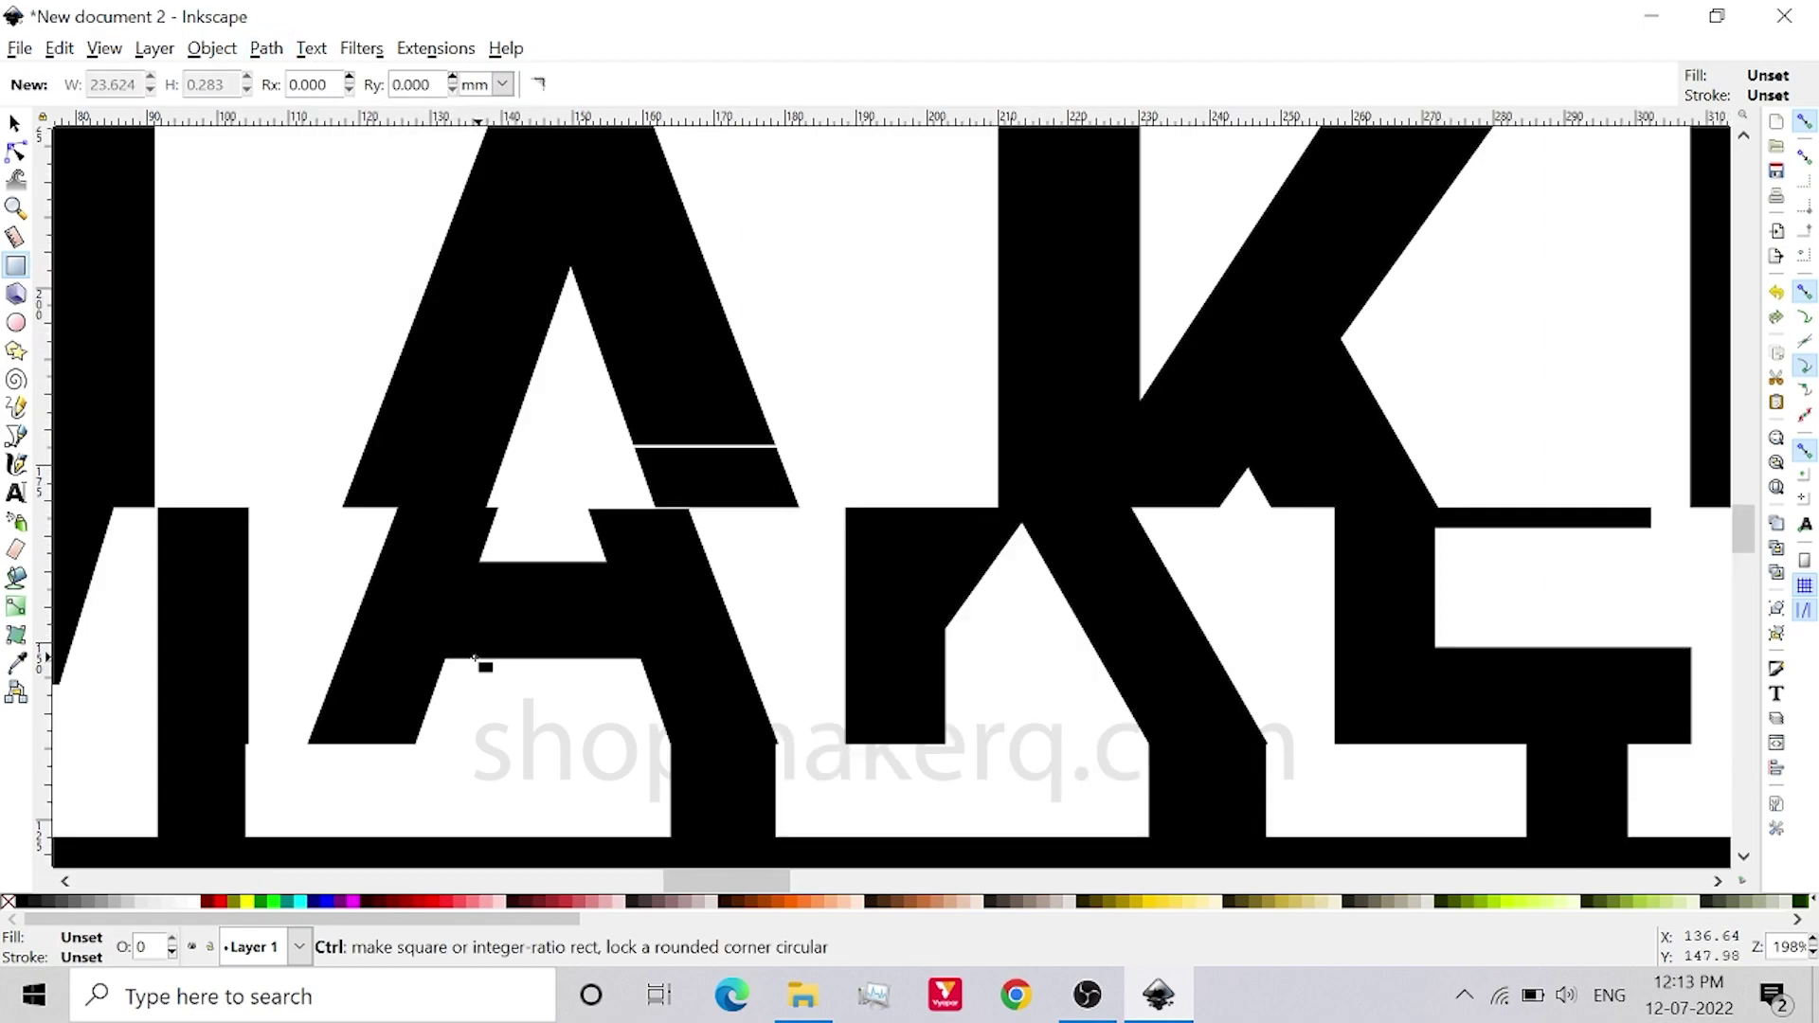
{"action": "scroll", "coordinate": [477, 659], "scroll_direction": "down", "scroll_amount": 2, "text": "ctrl"}
{"action": "scroll", "coordinate": [1232, 535], "scroll_direction": "up", "scroll_amount": 5, "text": "ctrl"}
{"action": "left_click_drag", "start_coordinate": [1109, 553], "coordinate": [1450, 553]}
{"action": "left_click", "coordinate": [266, 48]}
{"action": "left_click", "coordinate": [365, 520]}
Draw a thin rectangle about 25.3 by 0.07 mm across the Q's right side and subtract it from the design.
{"action": "scroll", "coordinate": [366, 520], "scroll_direction": "down", "scroll_amount": 5, "text": "ctrl"}
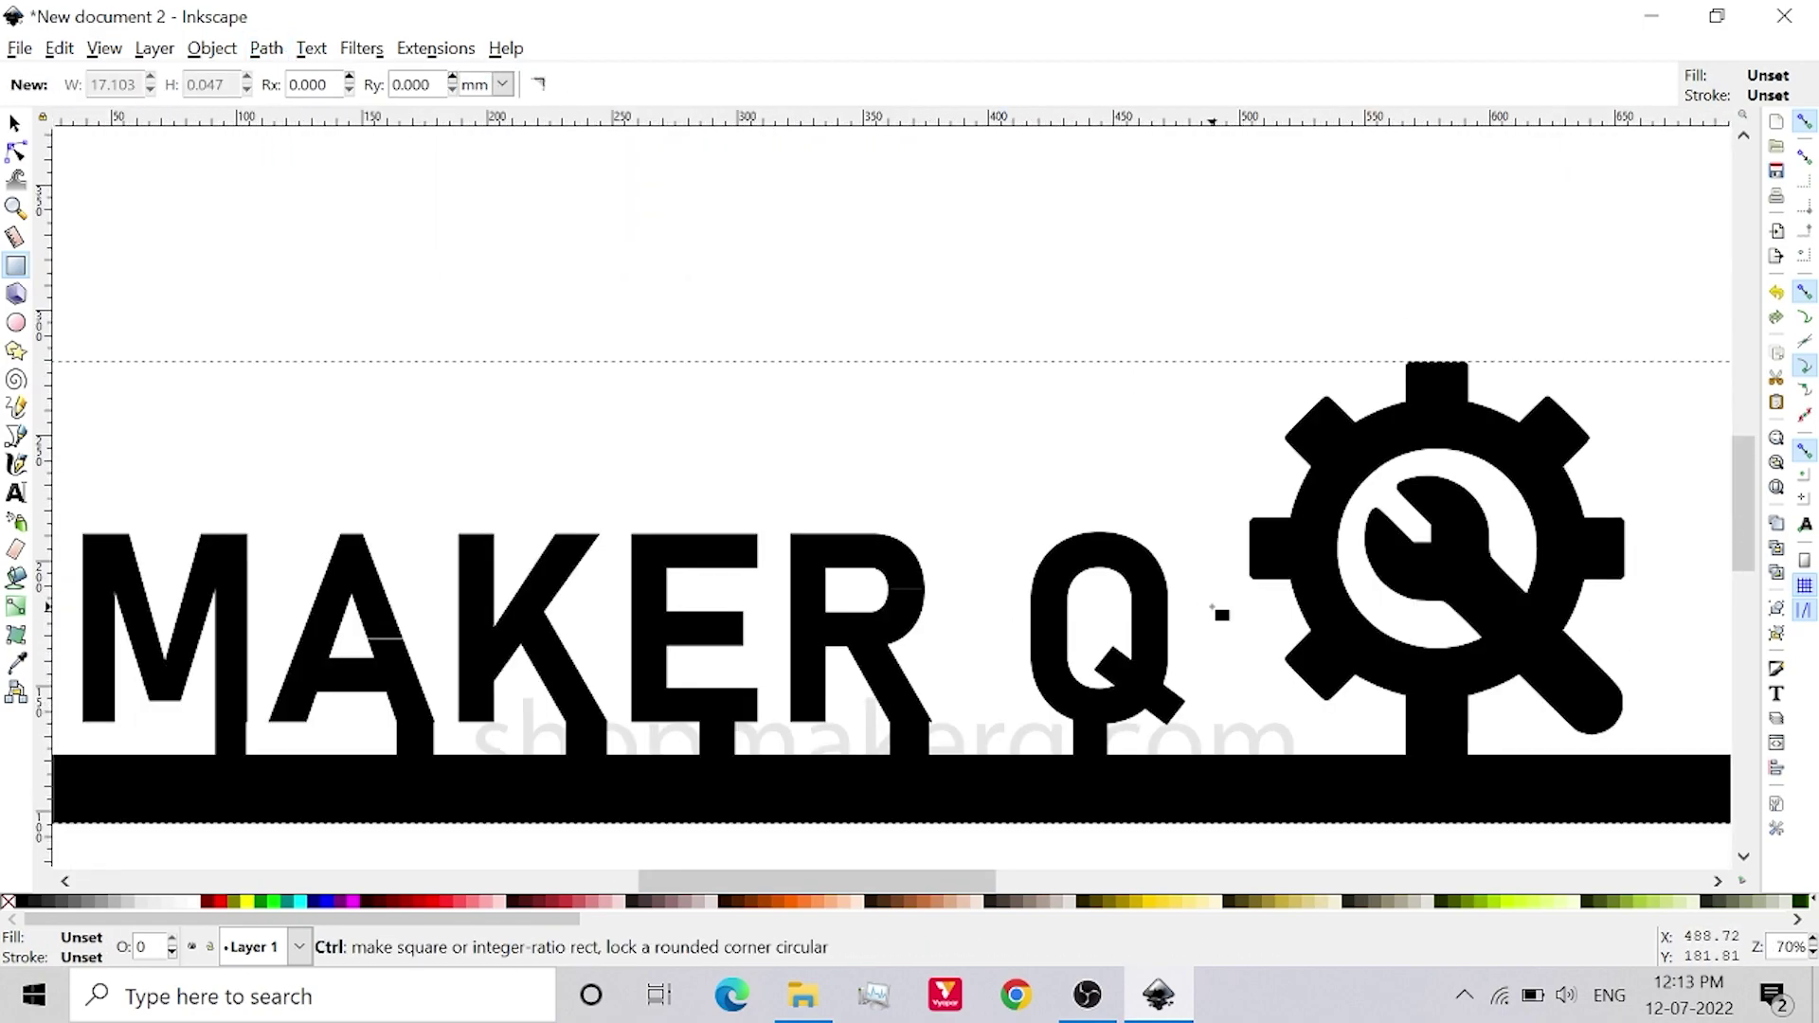
{"action": "scroll", "coordinate": [711, 601], "scroll_direction": "up", "scroll_amount": 4, "text": "ctrl"}
{"action": "left_click_drag", "start_coordinate": [702, 597], "coordinate": [1062, 598]}
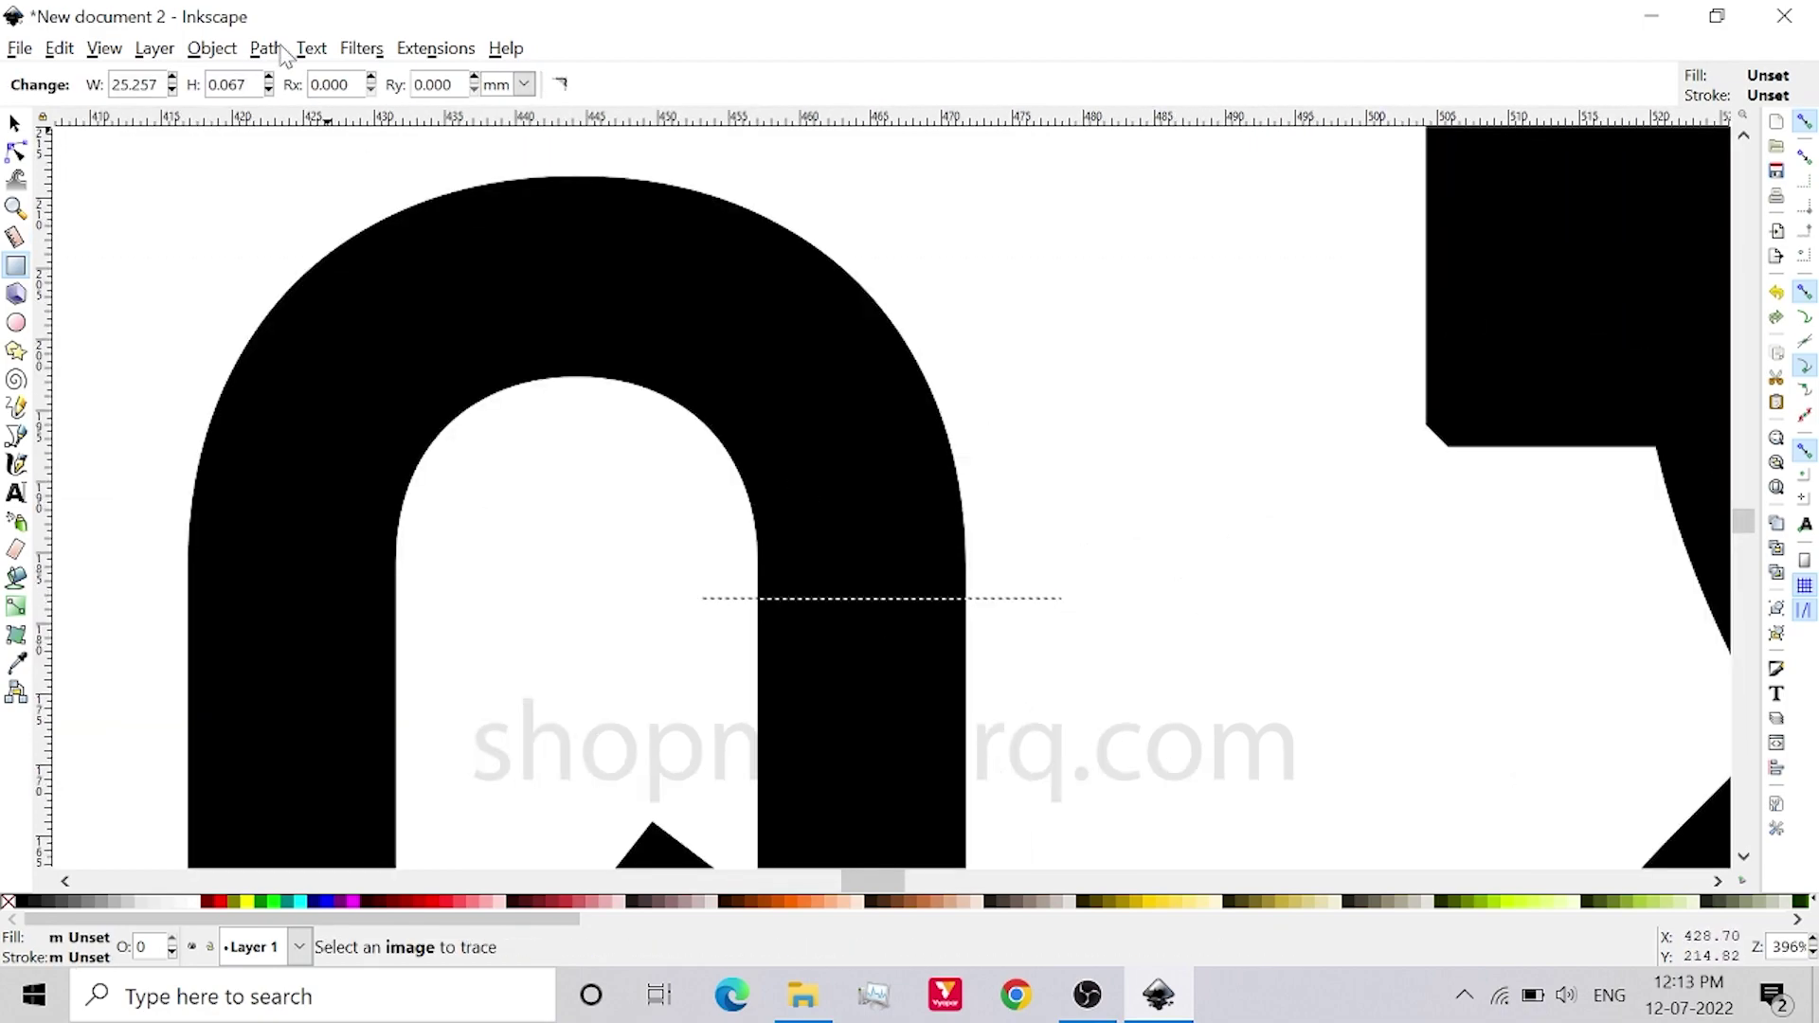
{"action": "left_click", "coordinate": [266, 47]}
{"action": "left_click", "coordinate": [366, 520]}
Draw a thin rectangle about 38.3 by 0.09 mm across the upper right of the gear ring and subtract it from the design.
{"action": "scroll", "coordinate": [1054, 447], "scroll_direction": "down", "scroll_amount": 1, "text": "ctrl"}
{"action": "scroll", "coordinate": [1054, 447], "scroll_direction": "right", "scroll_amount": 10, "text": "shift"}
{"action": "left_click_drag", "start_coordinate": [1054, 447], "coordinate": [1440, 445]}
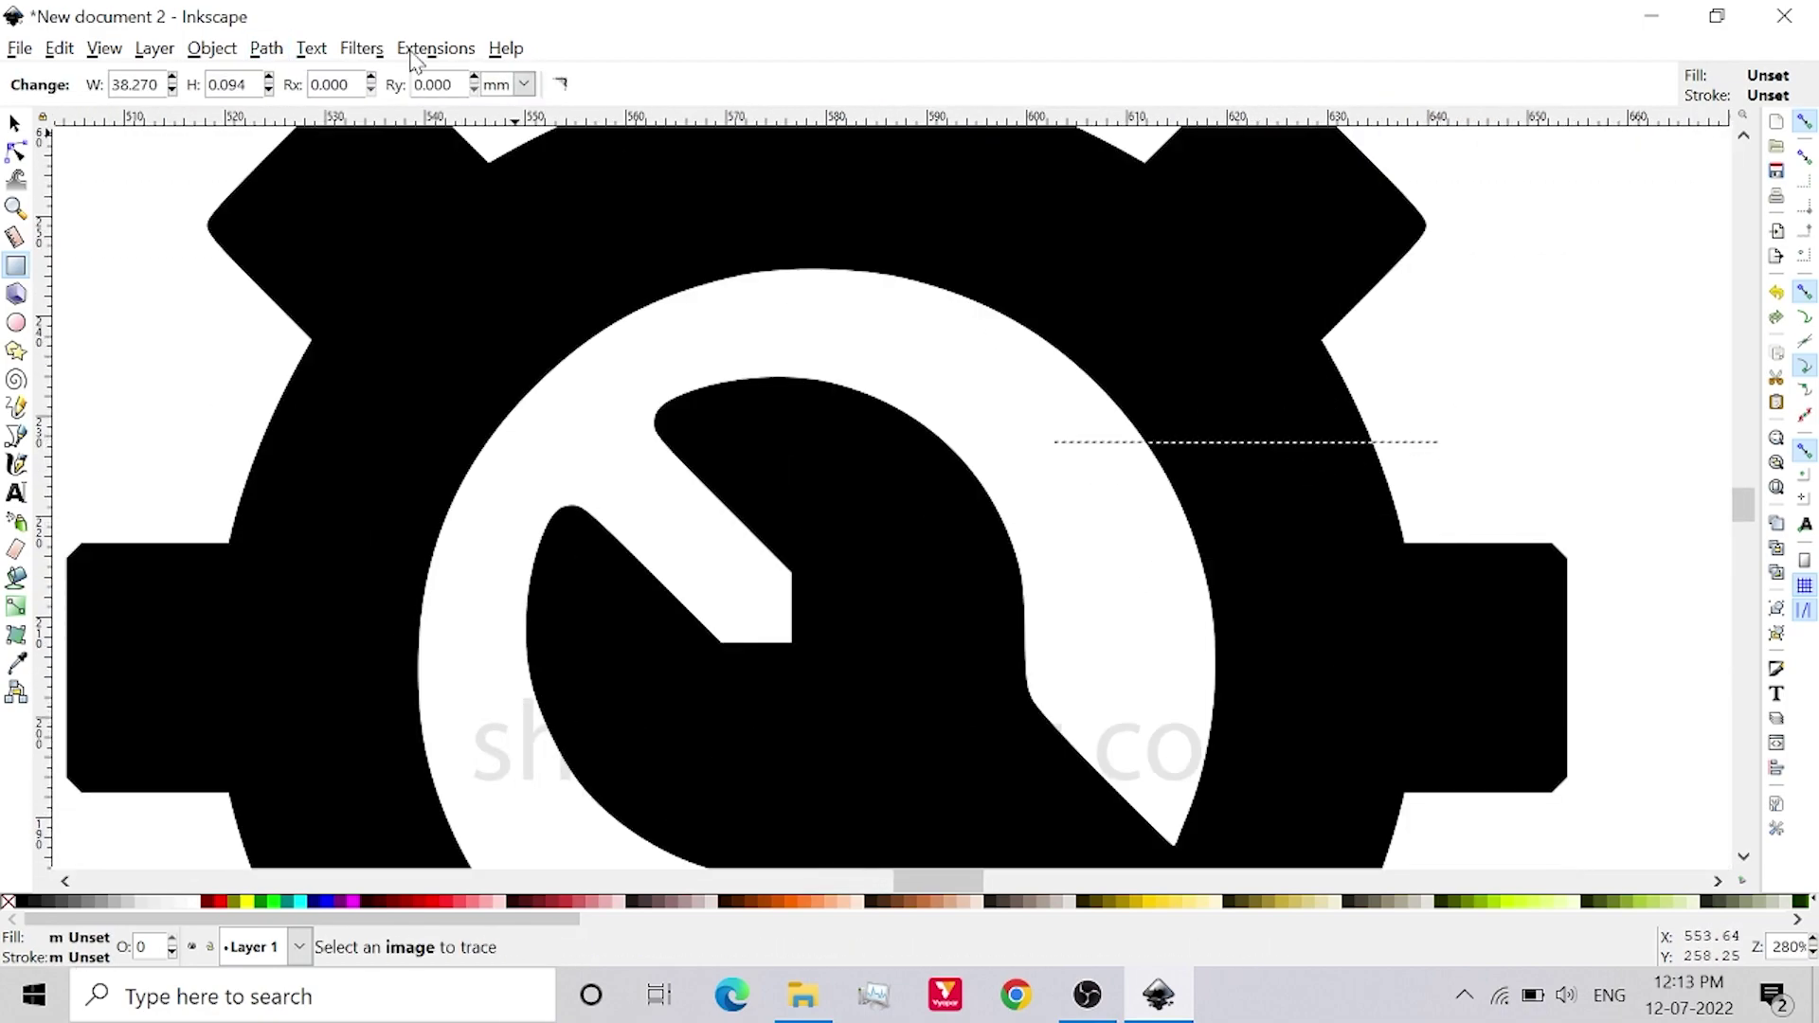
{"action": "left_click", "coordinate": [266, 47]}
{"action": "left_click", "coordinate": [365, 520]}
Draw thin lead-in strips from near the page's left edge to the M's top-left corner and merge them into the design with Union.
{"action": "scroll", "coordinate": [1116, 608], "scroll_direction": "down", "scroll_amount": 6, "text": "ctrl"}
{"action": "scroll", "coordinate": [288, 632], "scroll_direction": "up", "scroll_amount": 4, "text": "ctrl"}
{"action": "left_click_drag", "start_coordinate": [819, 445], "coordinate": [621, 333]}
{"action": "key", "text": "n"}
{"action": "key", "text": "minus"}
{"action": "left_click_drag", "start_coordinate": [316, 232], "coordinate": [622, 366]}
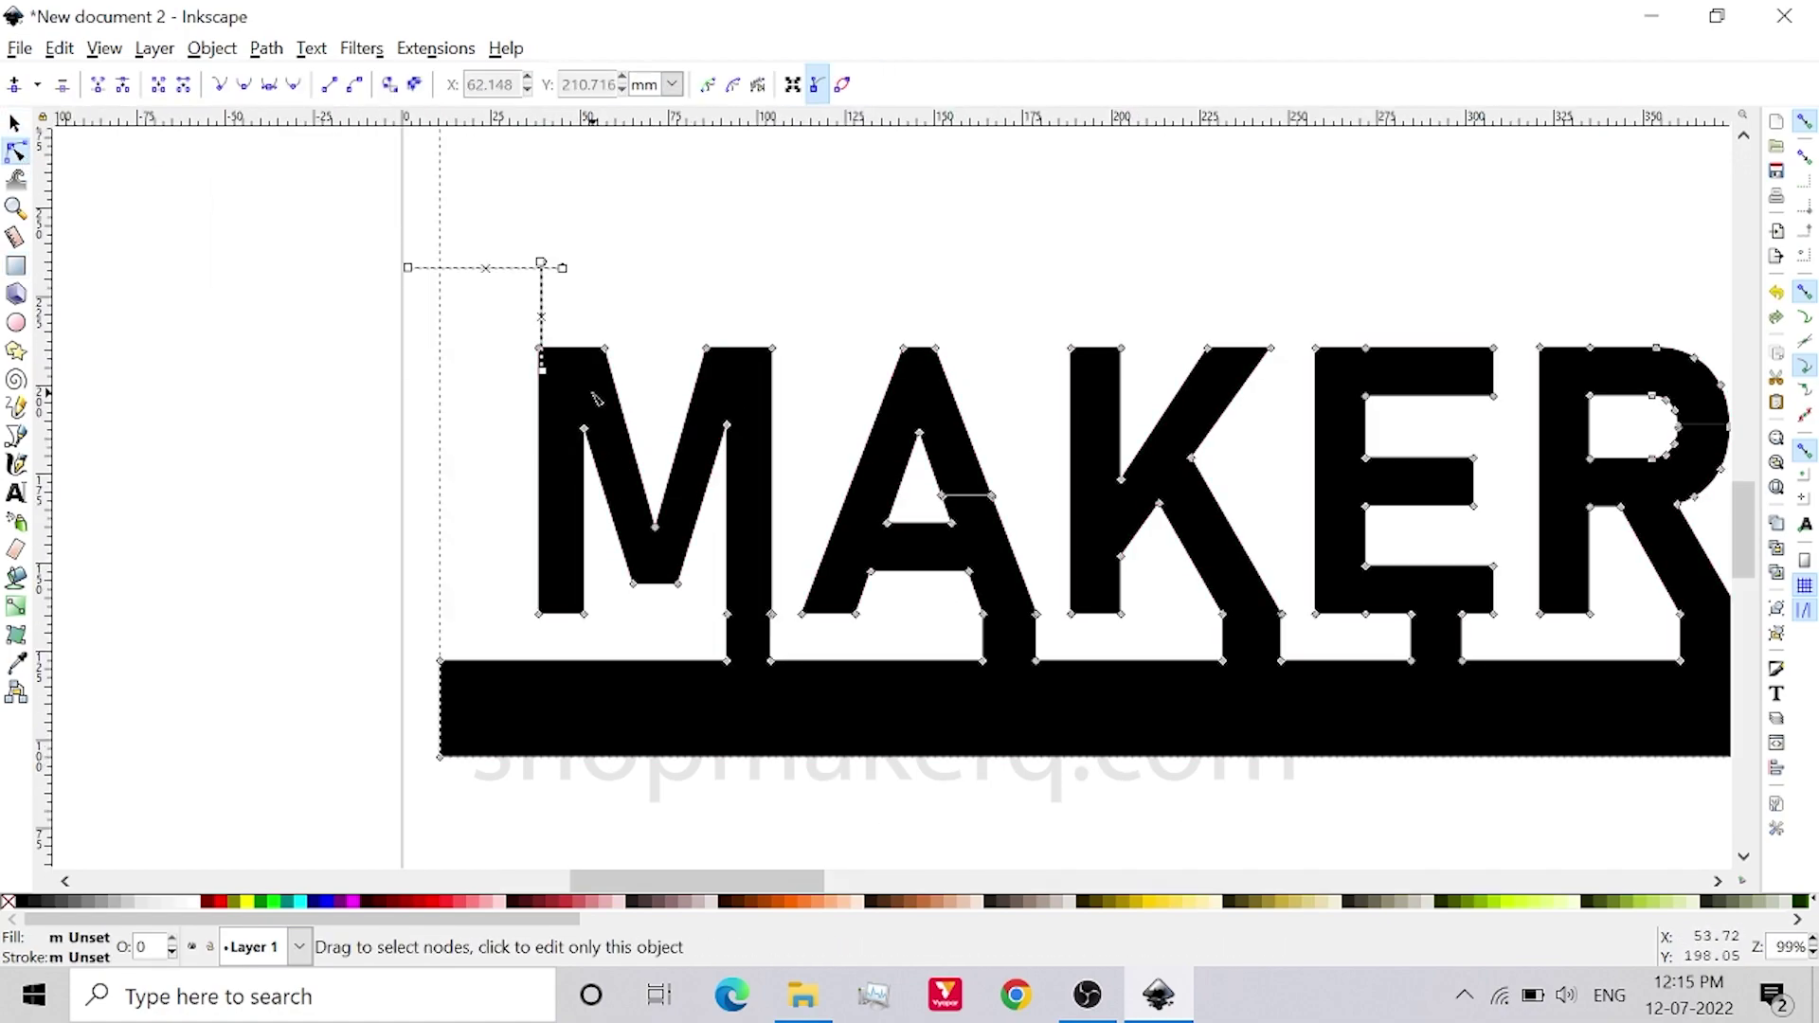
{"action": "left_click", "coordinate": [264, 49]}
{"action": "left_click", "coordinate": [296, 194]}
Break the merged path at the node on the lead-in strip's outer end near the page's left edge.
{"action": "left_click", "coordinate": [470, 268]}
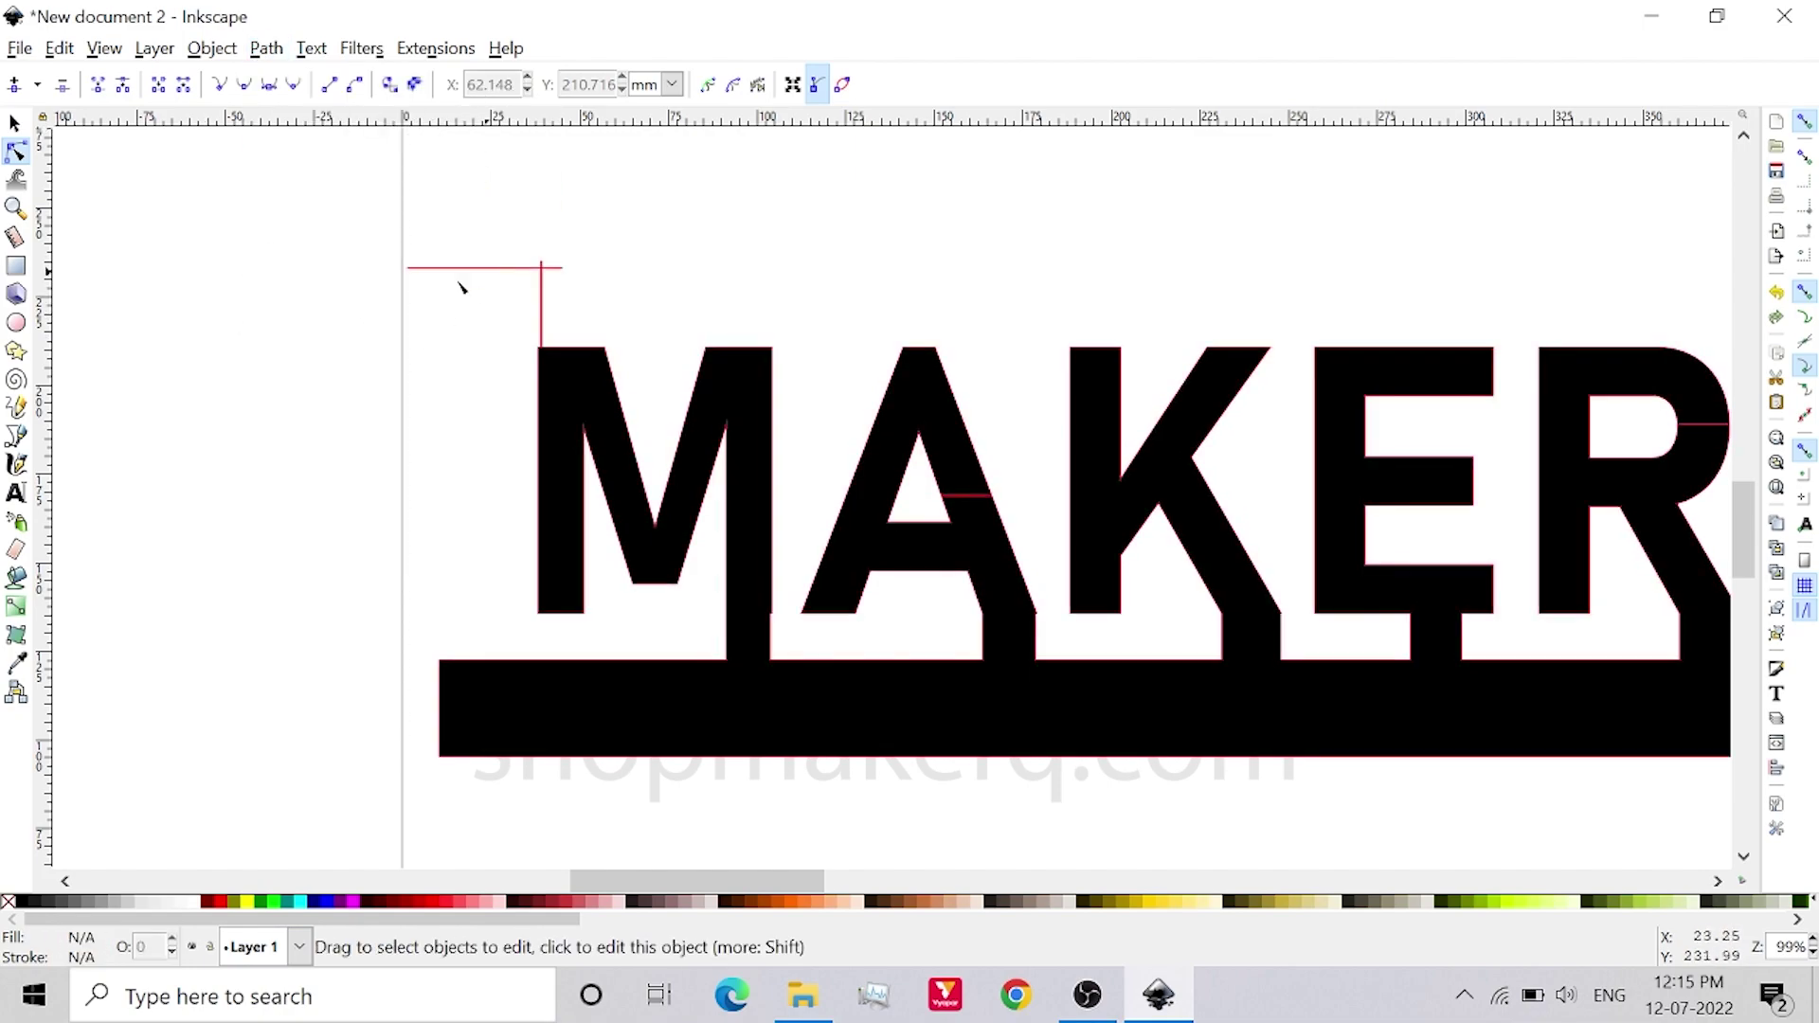
{"action": "scroll", "coordinate": [459, 285], "scroll_direction": "up", "scroll_amount": 3, "text": "ctrl"}
{"action": "scroll", "coordinate": [618, 158], "scroll_direction": "up", "scroll_amount": 5, "text": "ctrl"}
{"action": "left_click", "coordinate": [549, 282]}
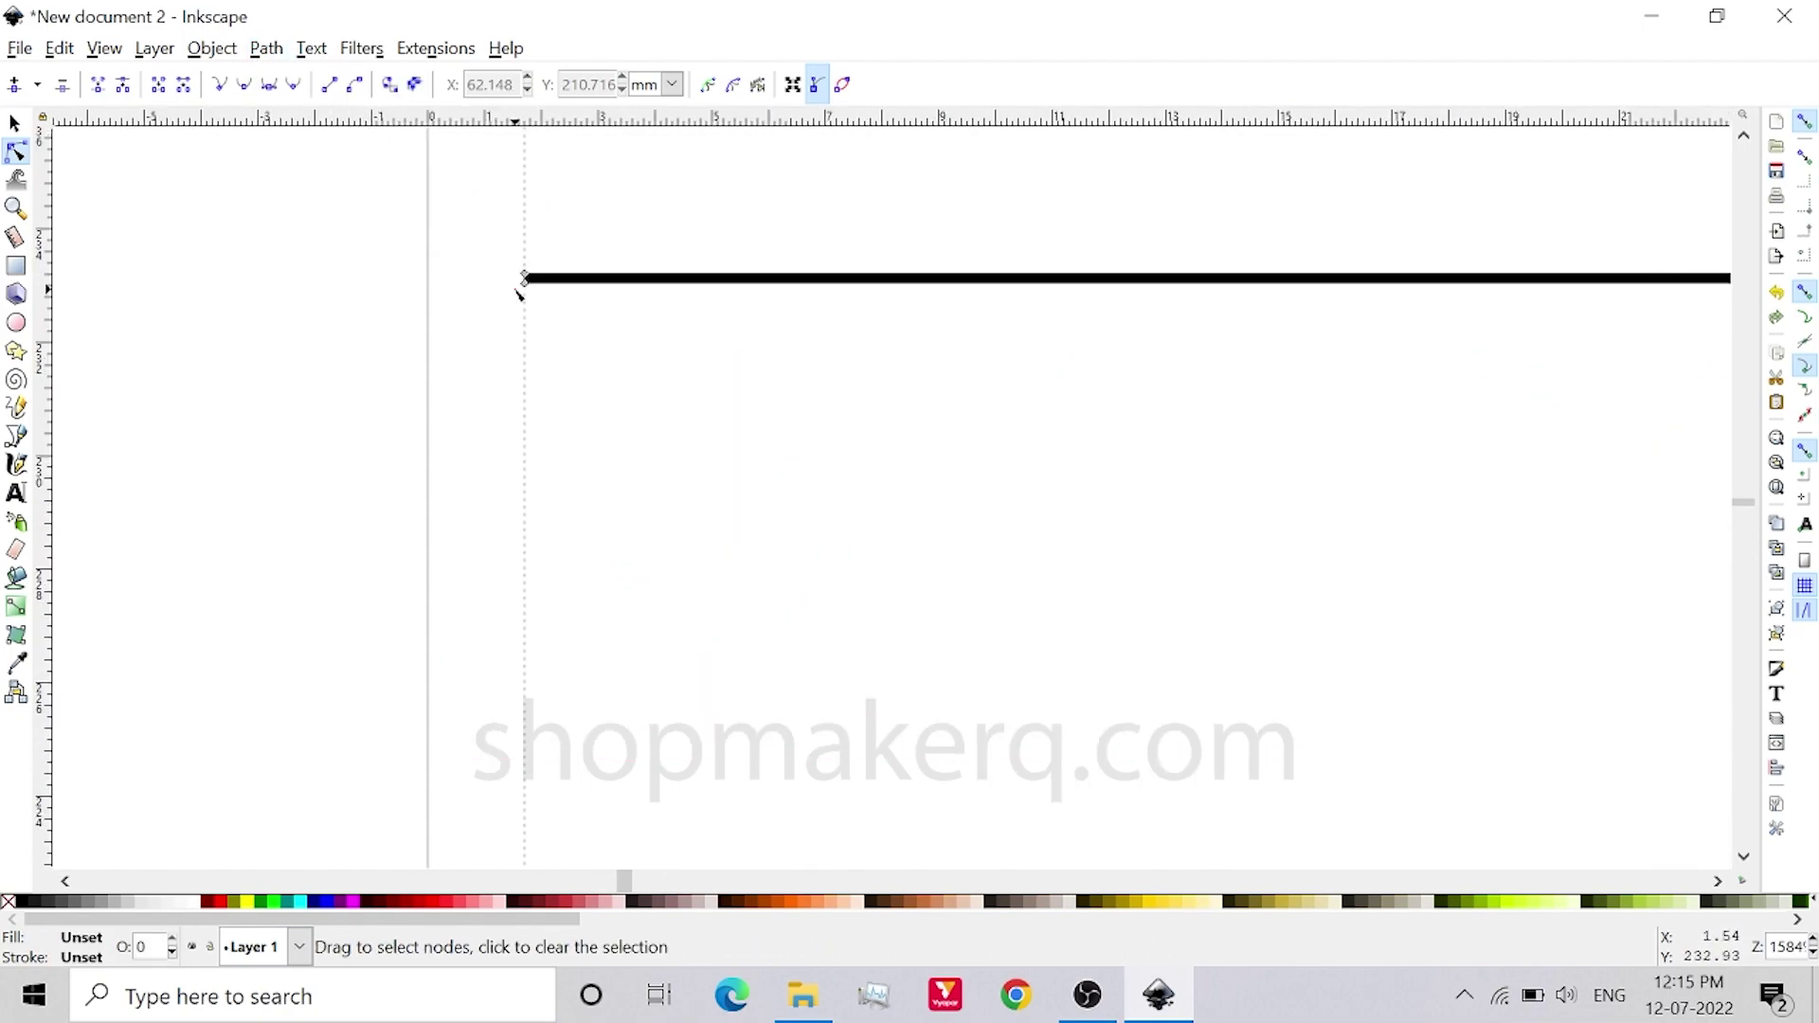
{"action": "left_click", "coordinate": [524, 280]}
{"action": "key", "text": "5"}
Select the whole MAKER Q and gear design and generate its G-code as MAKER Q 2.gcode with the pen servo tool.
{"action": "left_click", "coordinate": [15, 123]}
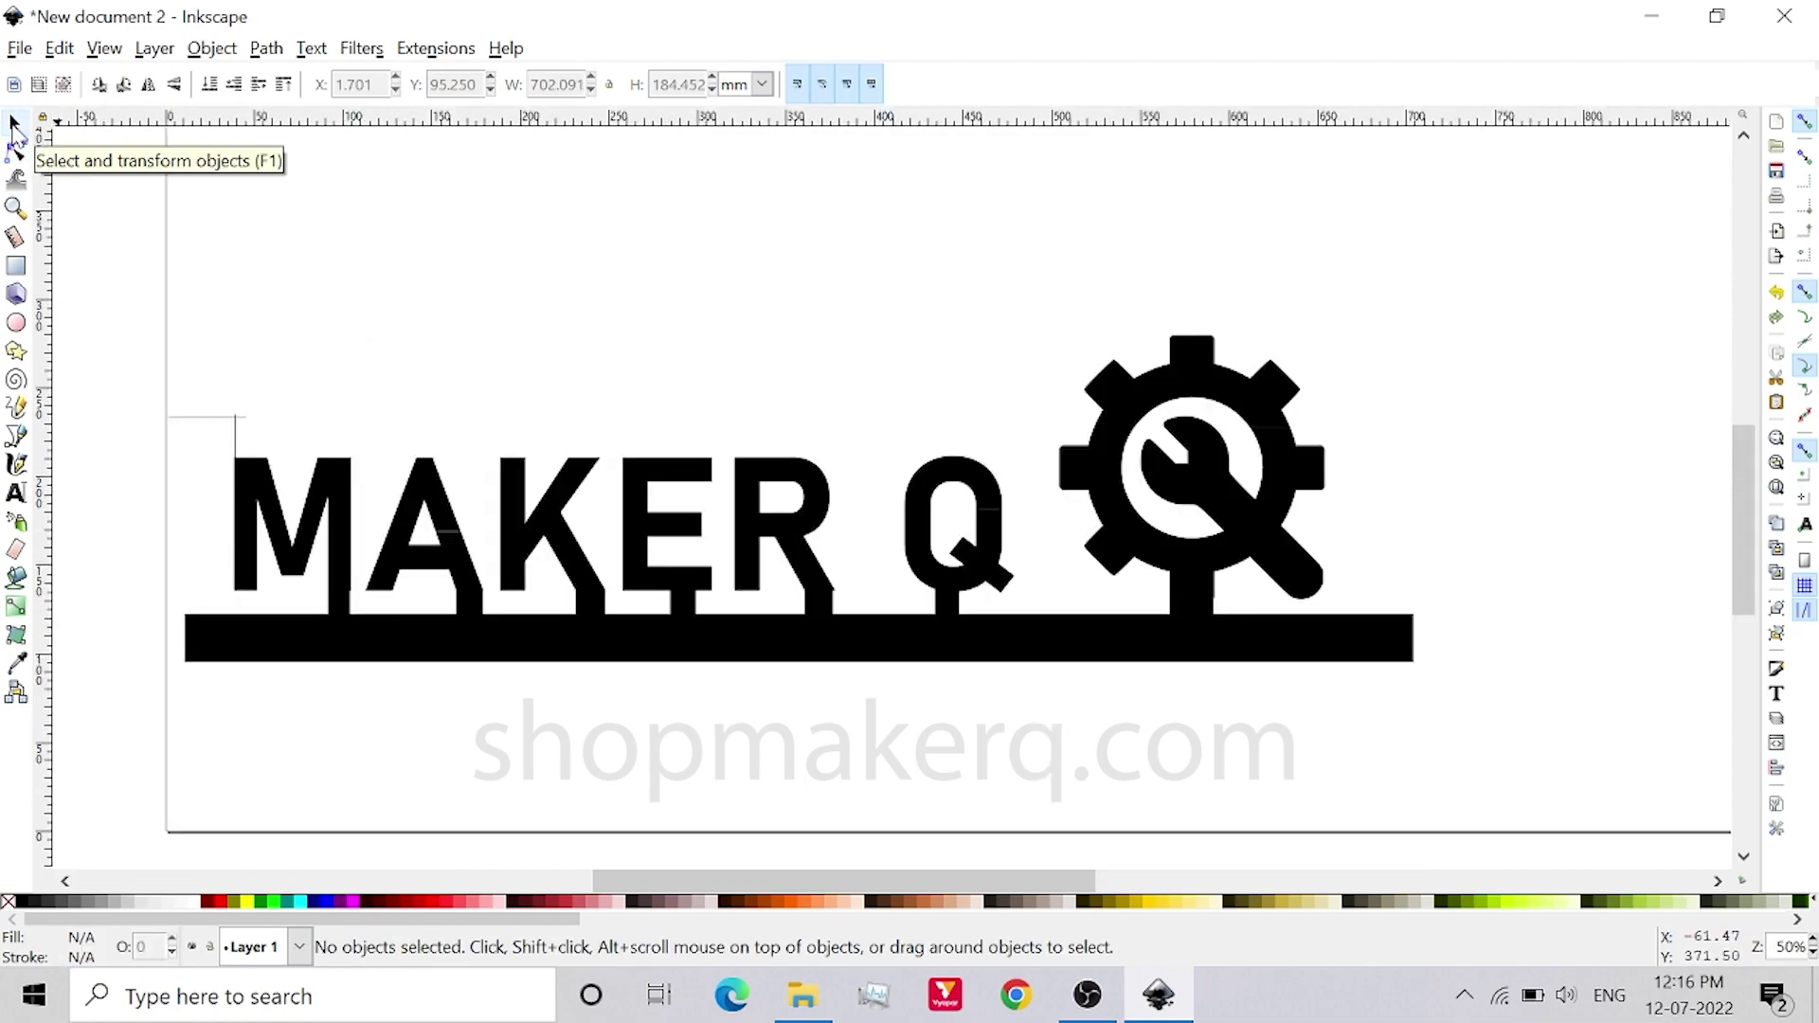
{"action": "key", "text": "ctrl+a"}
{"action": "left_click", "coordinate": [435, 48]}
{"action": "mouse_move", "coordinate": [531, 133]}
{"action": "left_click", "coordinate": [833, 134]}
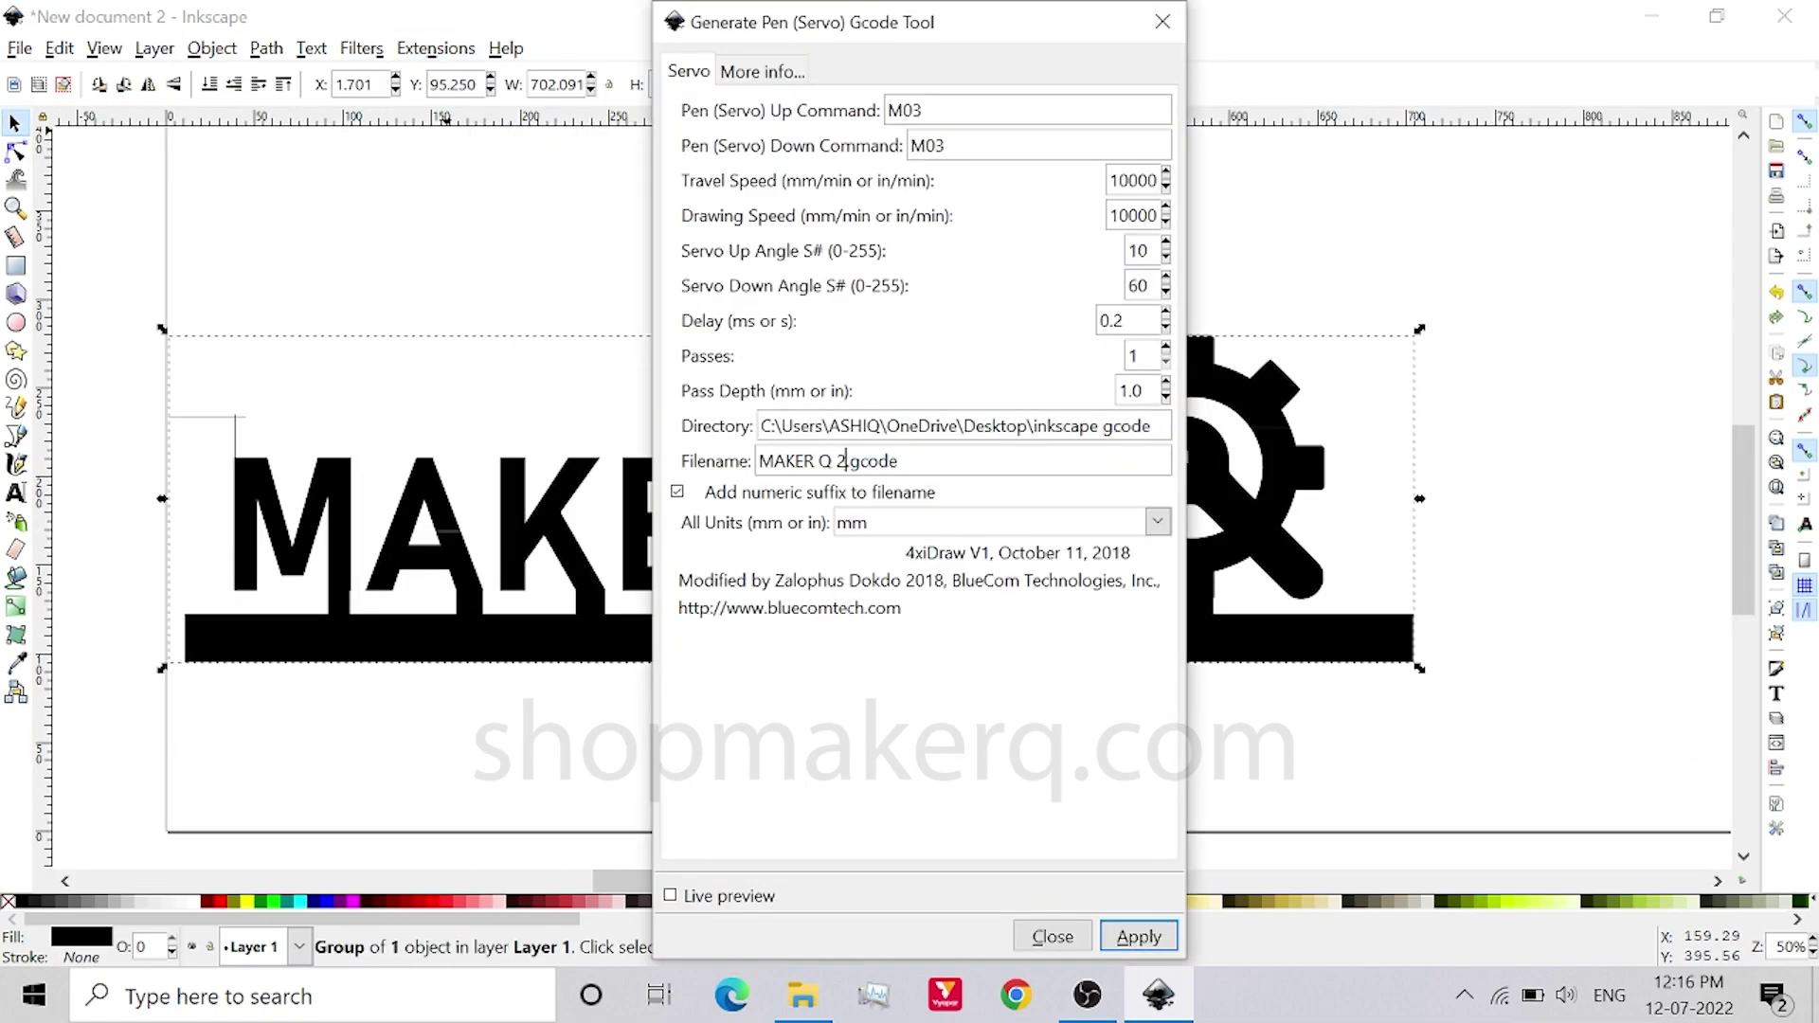
{"action": "left_click", "coordinate": [1138, 936]}
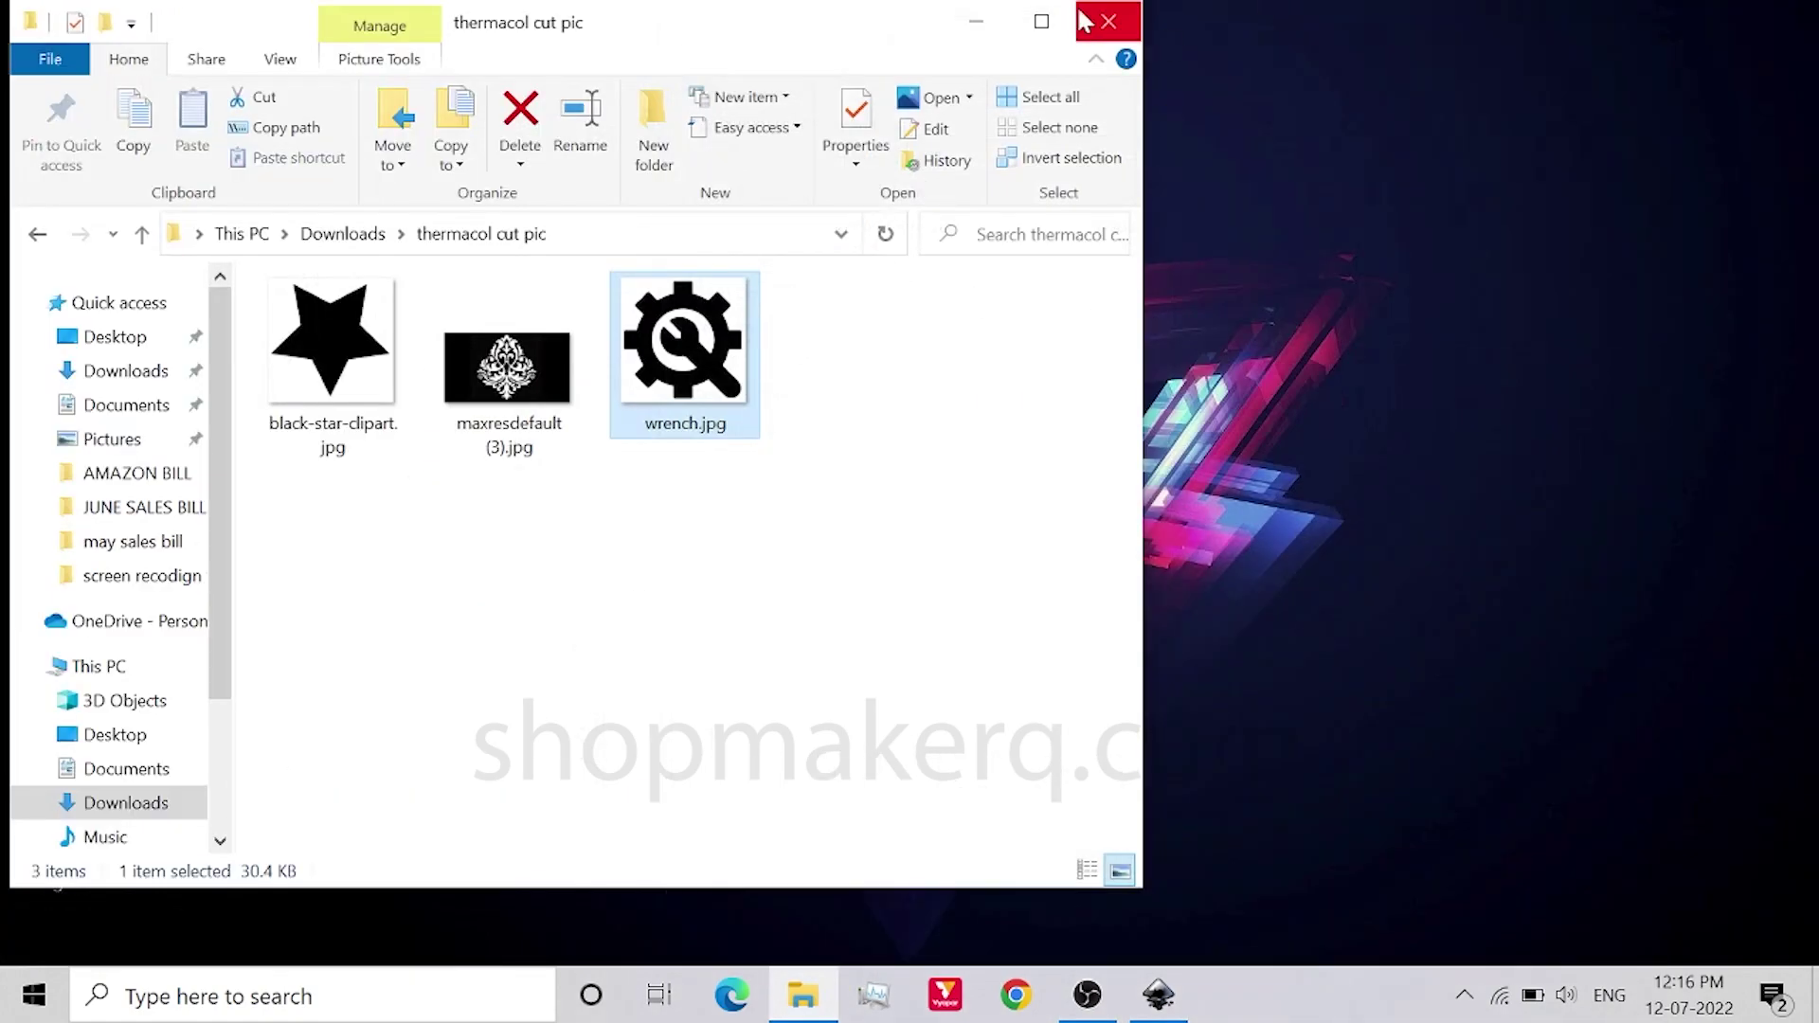
Dismiss the image folder, switch to Universal Gcode Platform and open MAKER Q 2_0001.gcode from the inkscape gcode folder.
{"action": "left_click", "coordinate": [1085, 21]}
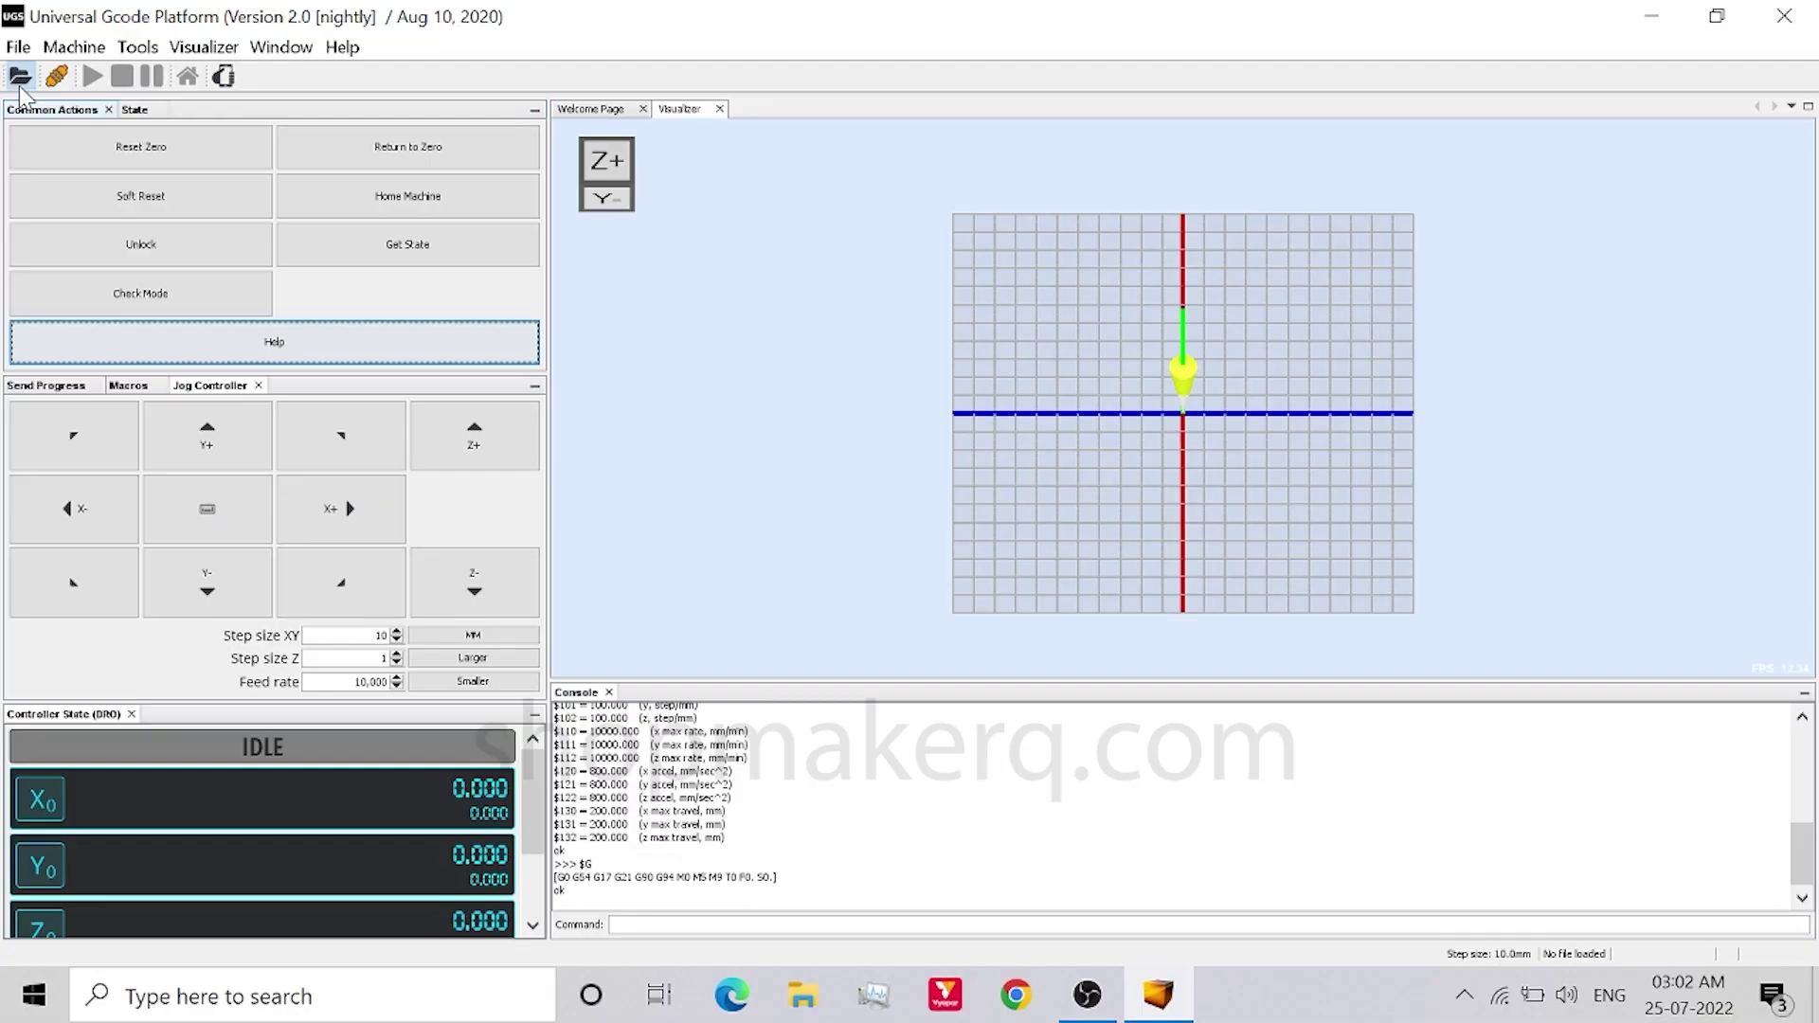
{"action": "left_click", "coordinate": [20, 77]}
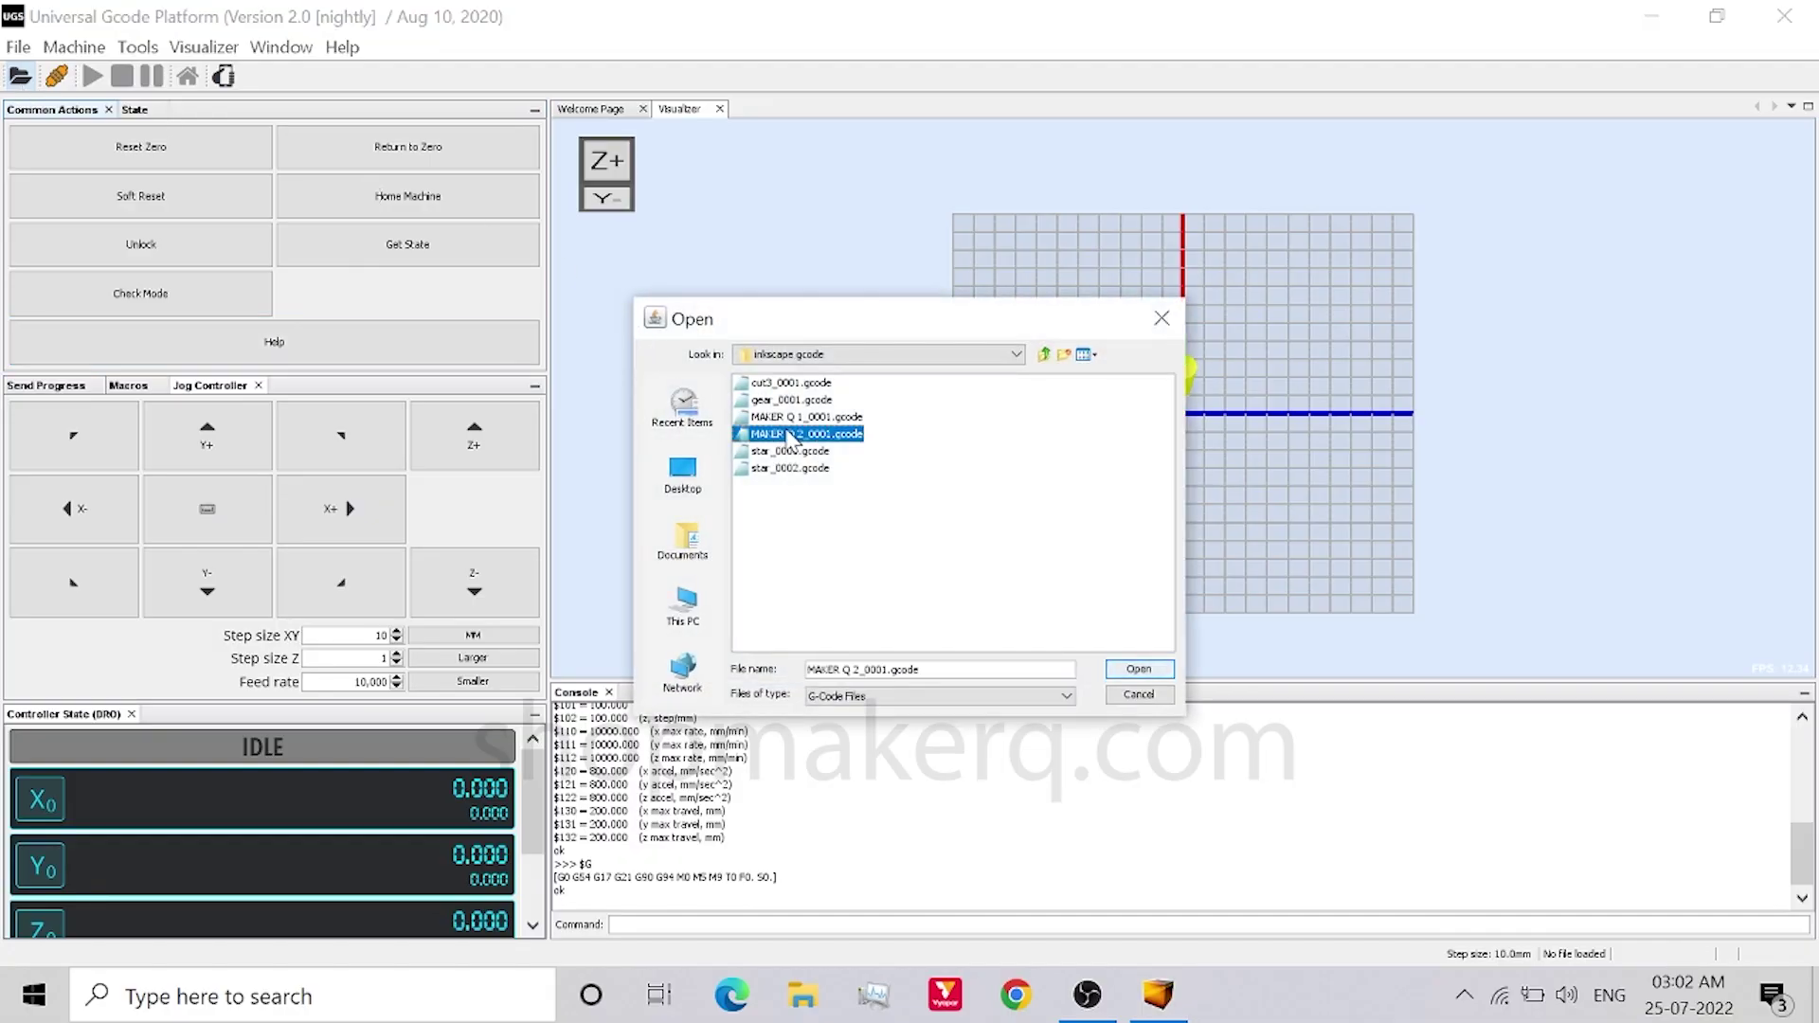
{"action": "left_click", "coordinate": [1139, 670]}
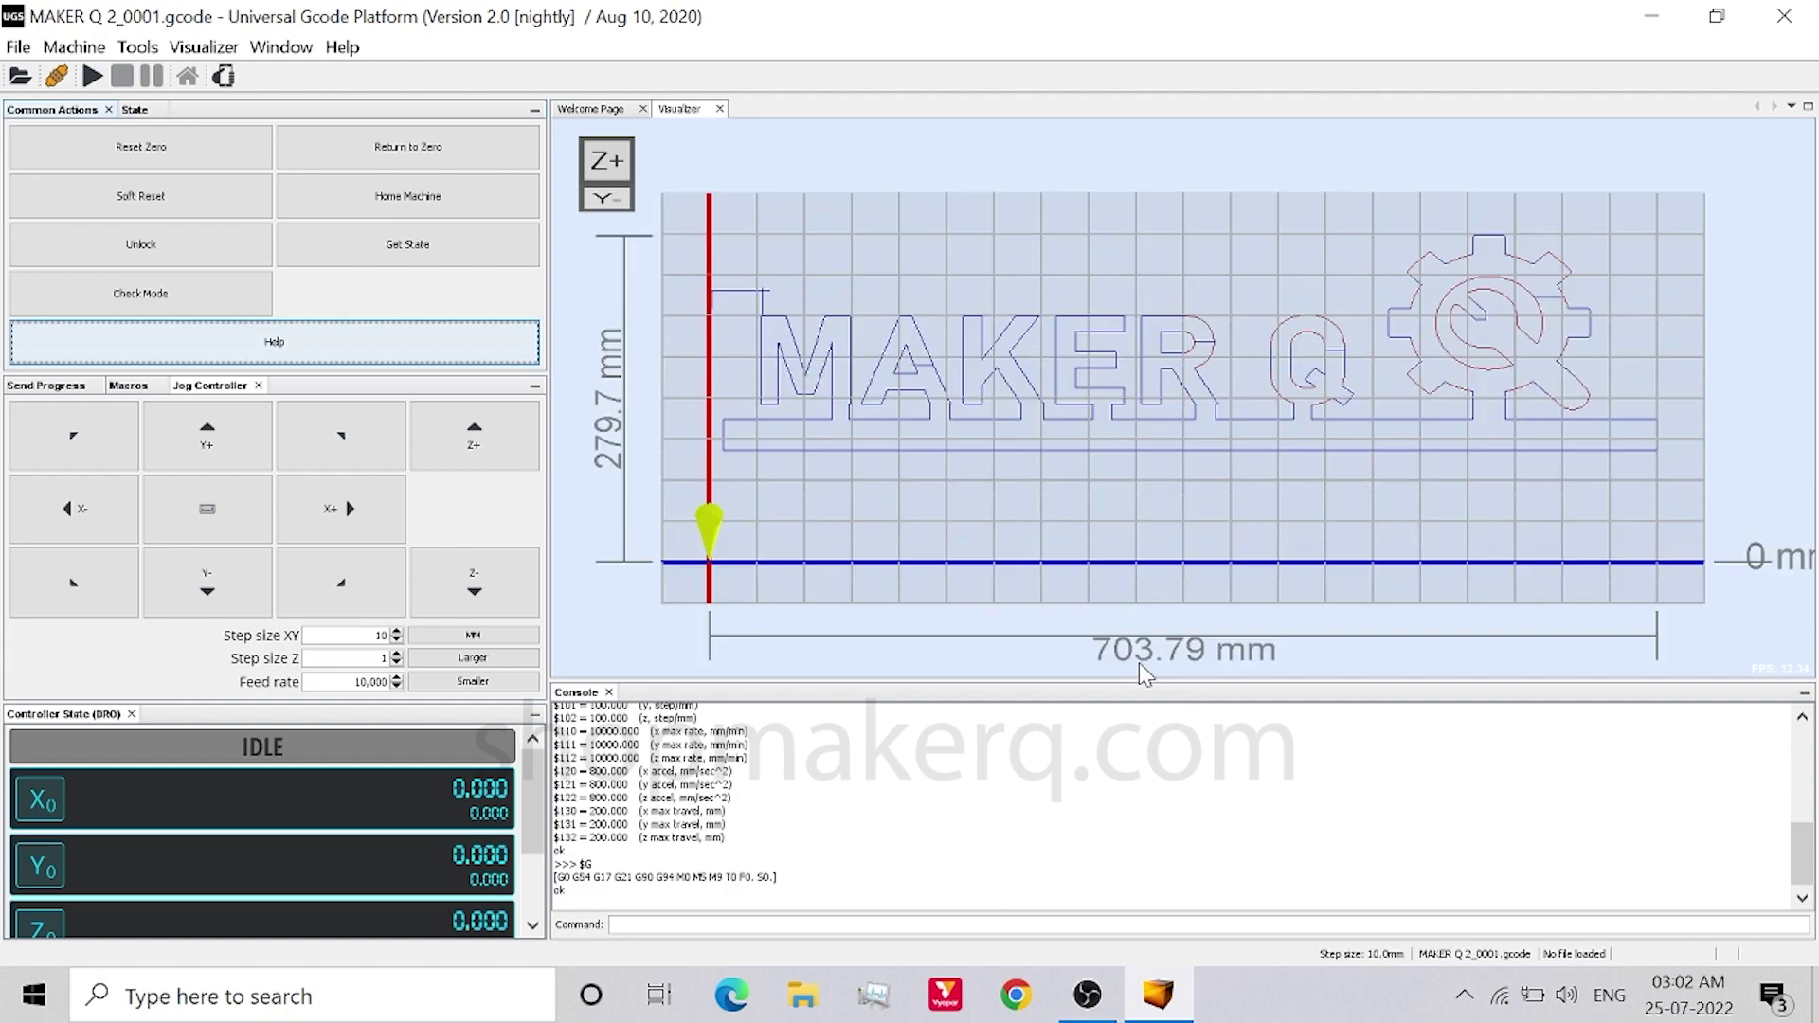
Reset the machine's zero to its current position and start running the loaded MAKER Q 2_0001.gcode job.
{"action": "left_click", "coordinate": [106, 151]}
{"action": "left_click", "coordinate": [93, 77]}
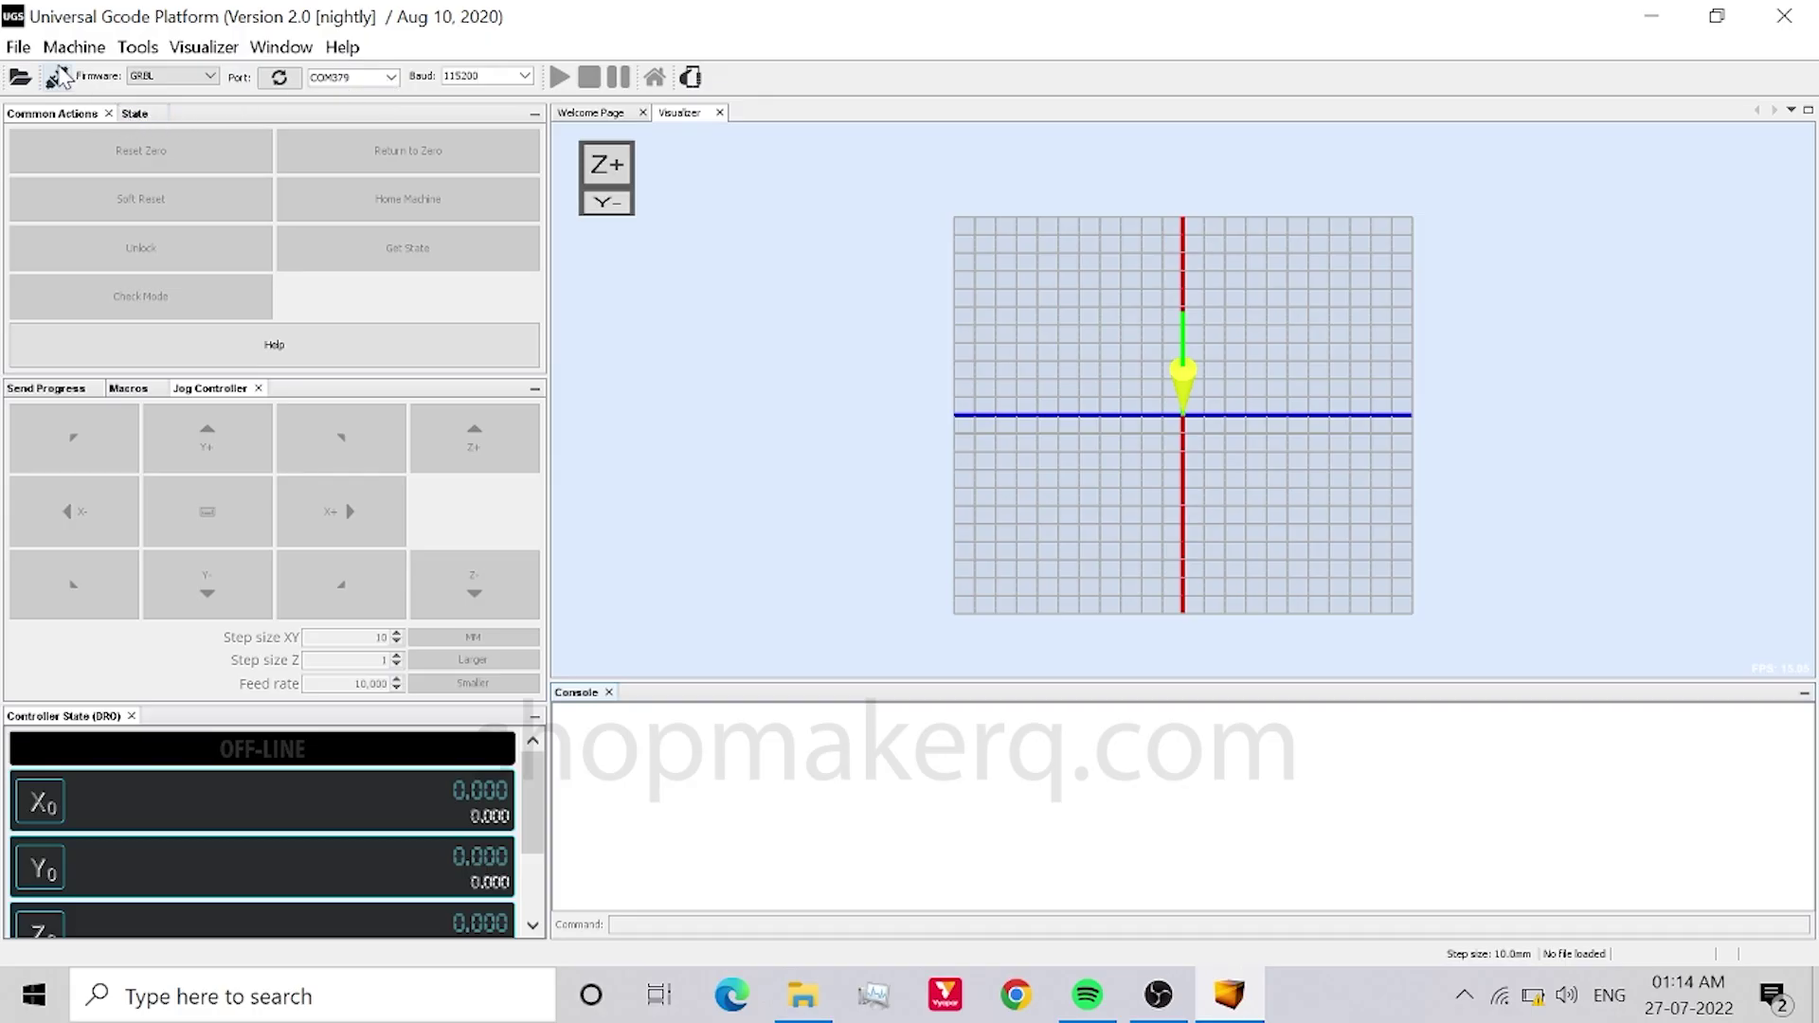
Connect to the GRBL controller on COM379 at 115200 baud and open its firmware settings at the axis acceleration values.
{"action": "left_click", "coordinate": [56, 77]}
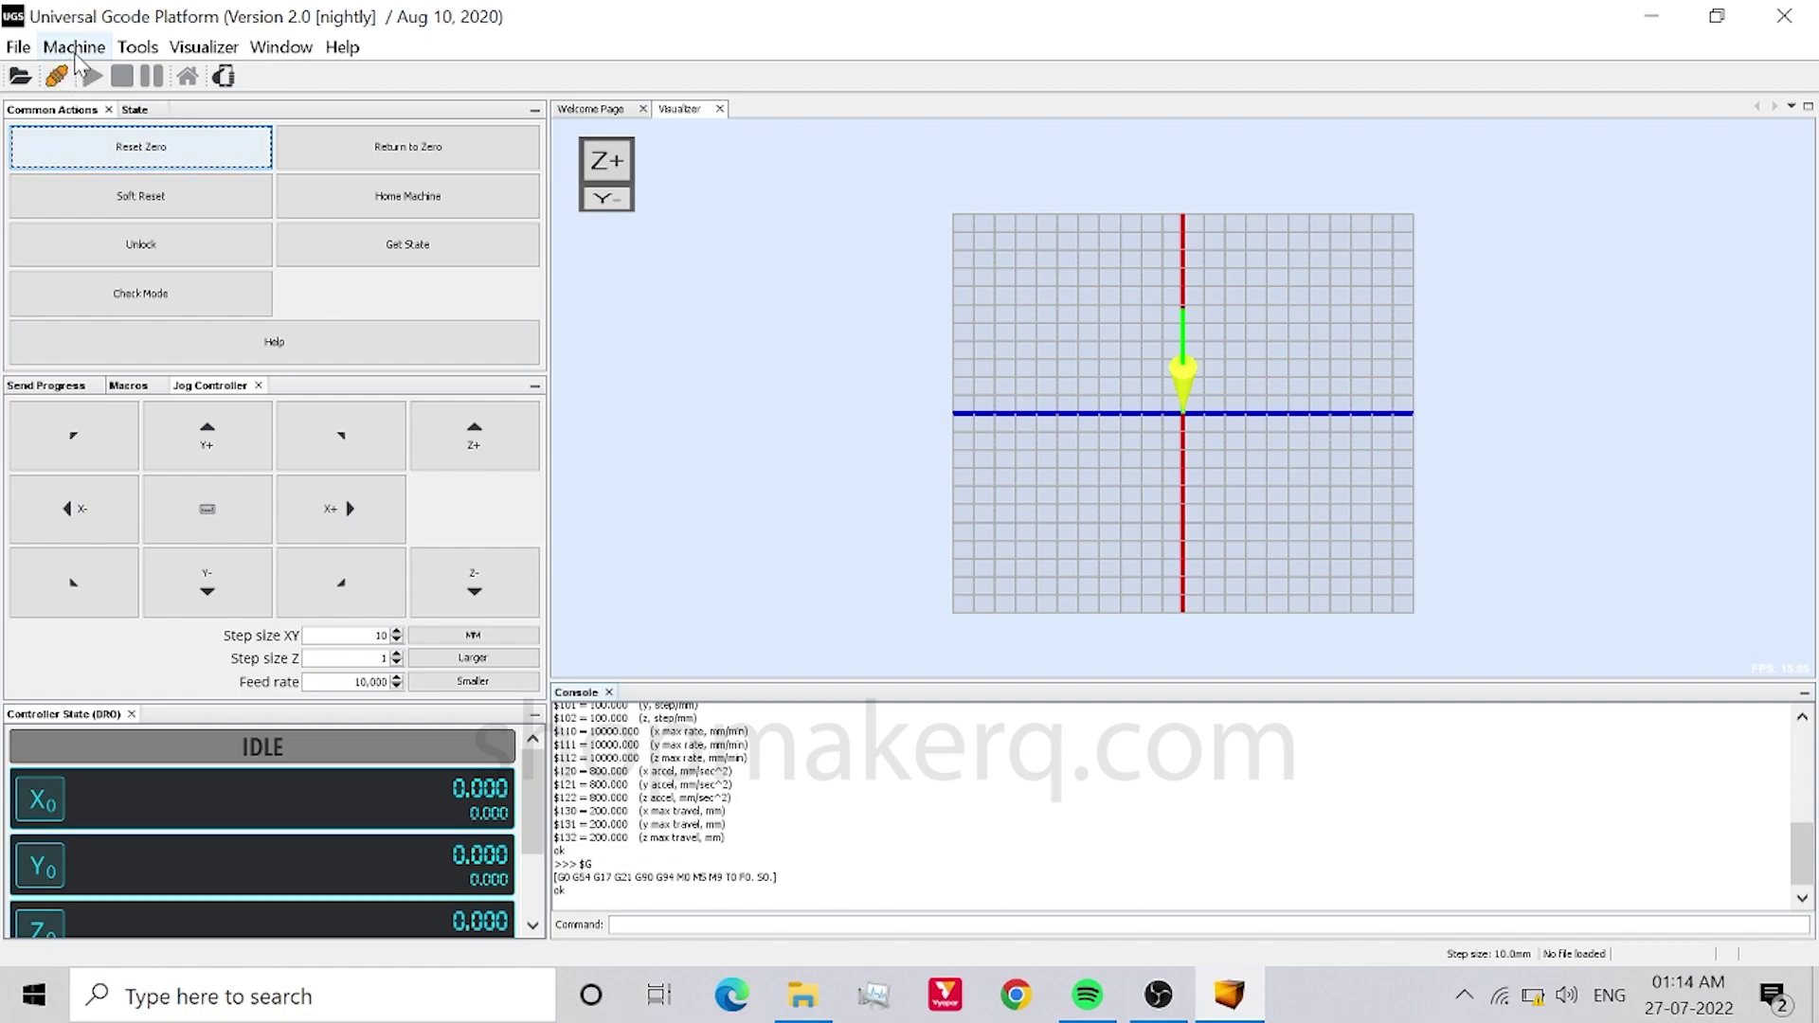
{"action": "left_click", "coordinate": [75, 47]}
{"action": "left_click", "coordinate": [129, 347]}
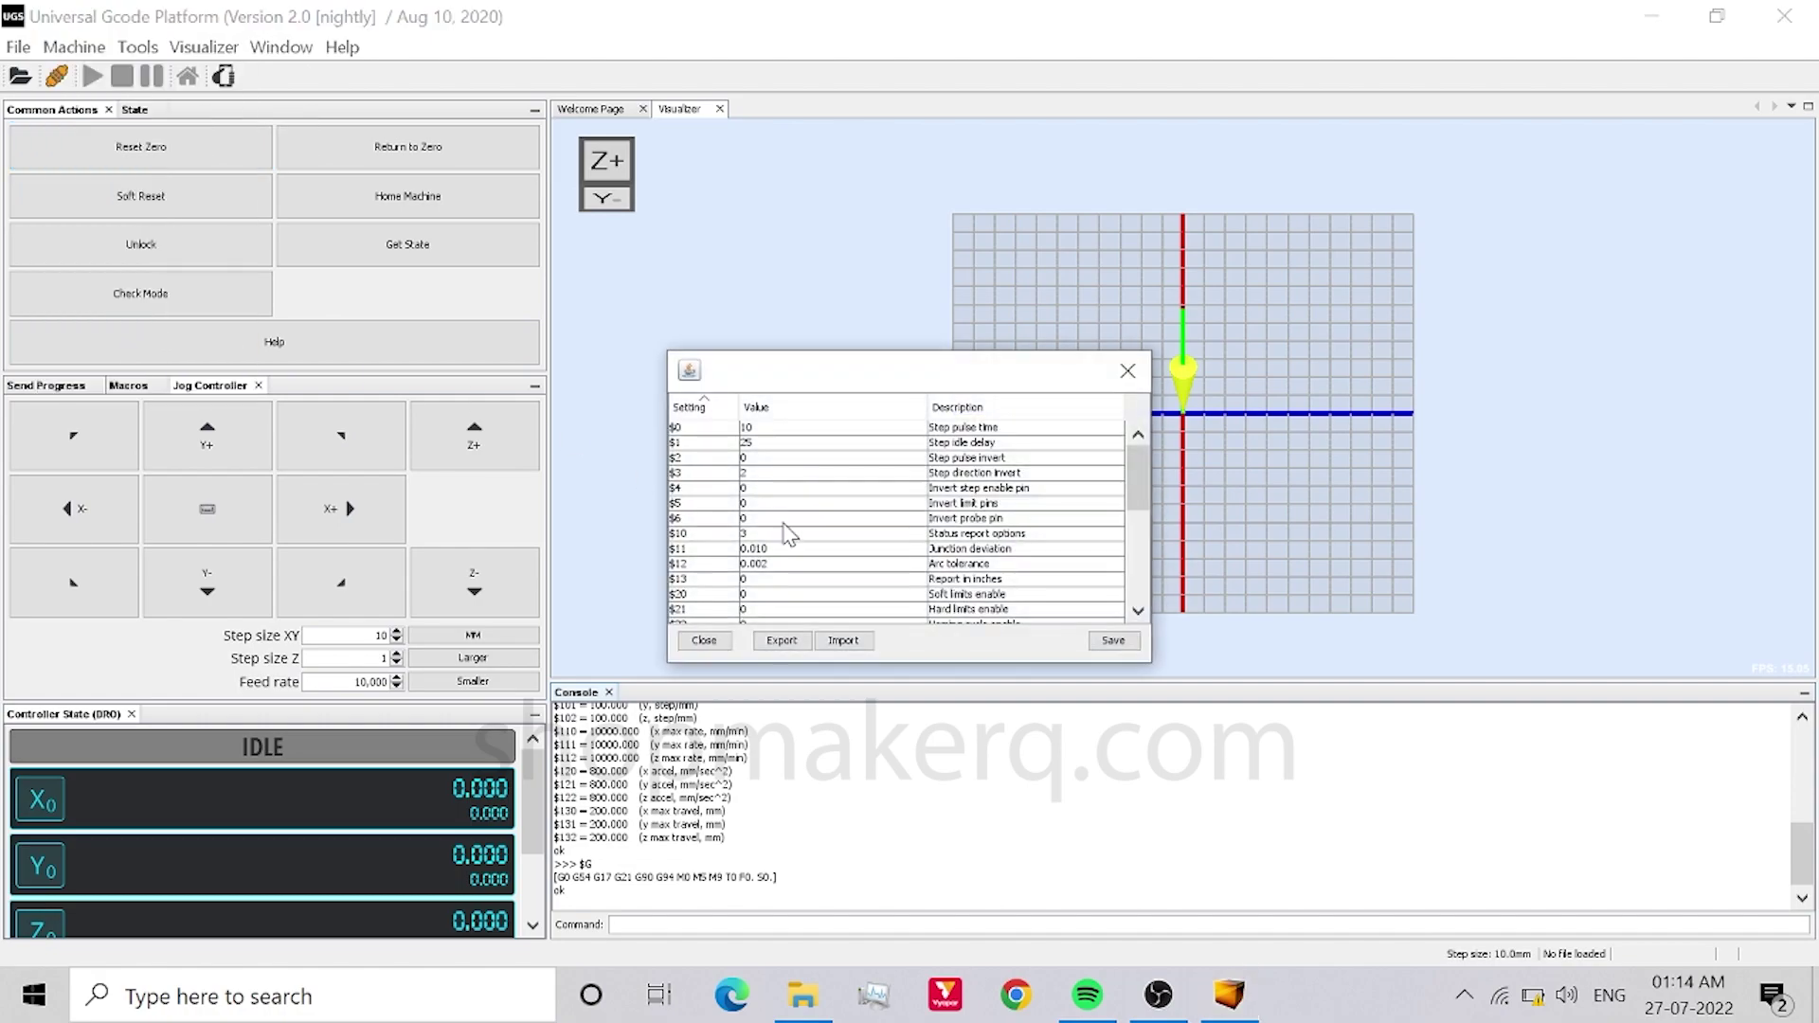
{"action": "scroll", "coordinate": [786, 535], "scroll_direction": "down", "scroll_amount": 5}
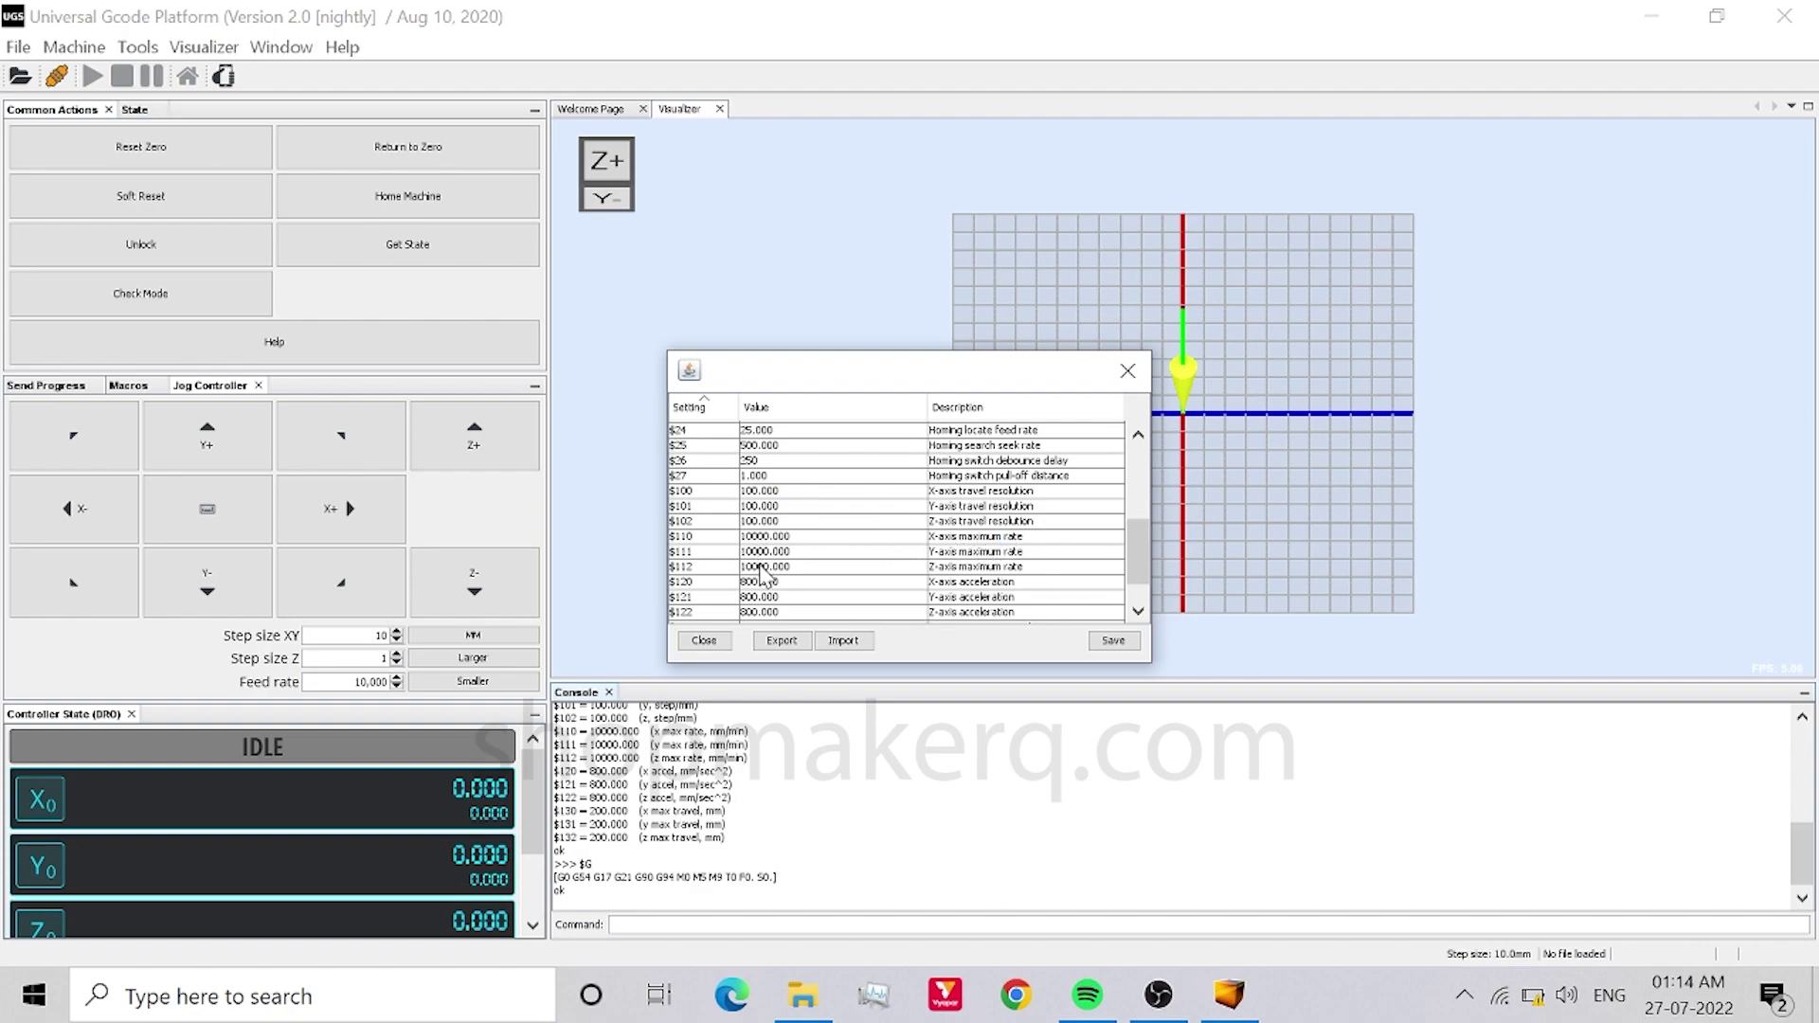
{"action": "scroll", "coordinate": [763, 582], "scroll_direction": "down", "scroll_amount": 1}
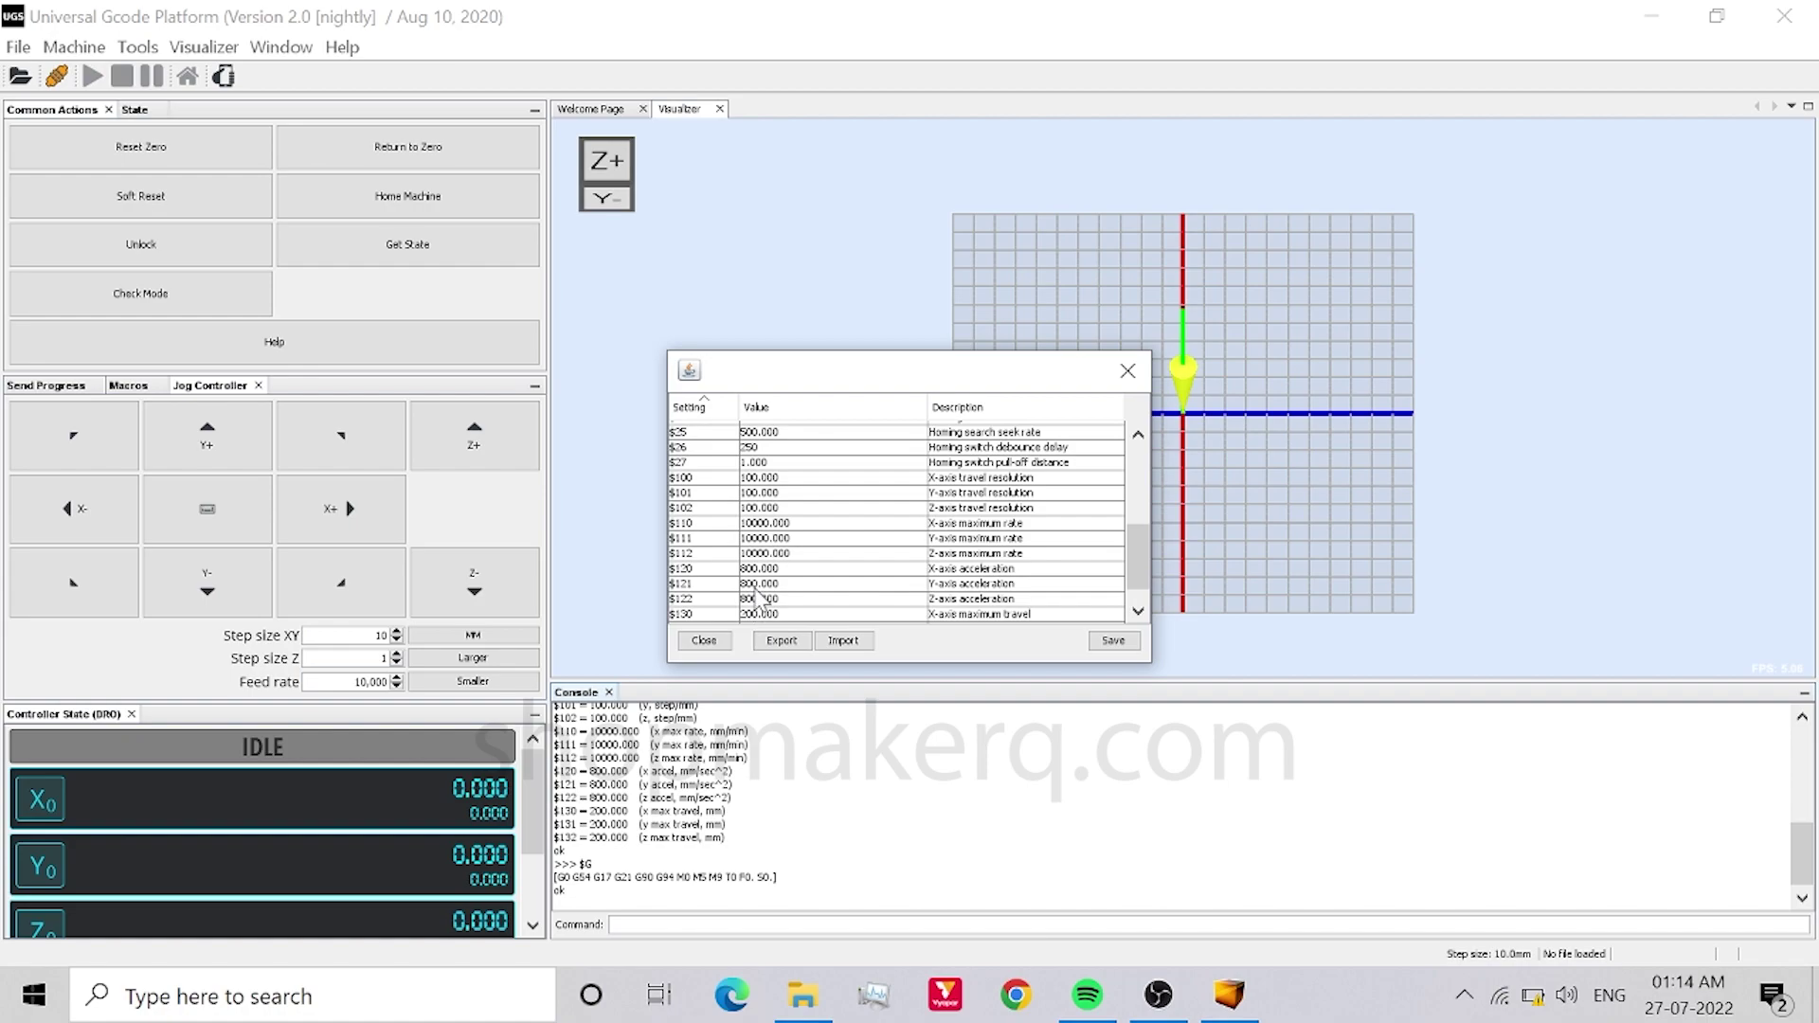
Set the X-axis, Y-axis and Z-axis acceleration ($120, $121 and $122) to 1500 in the firmware settings.
{"action": "double_click", "coordinate": [761, 571]}
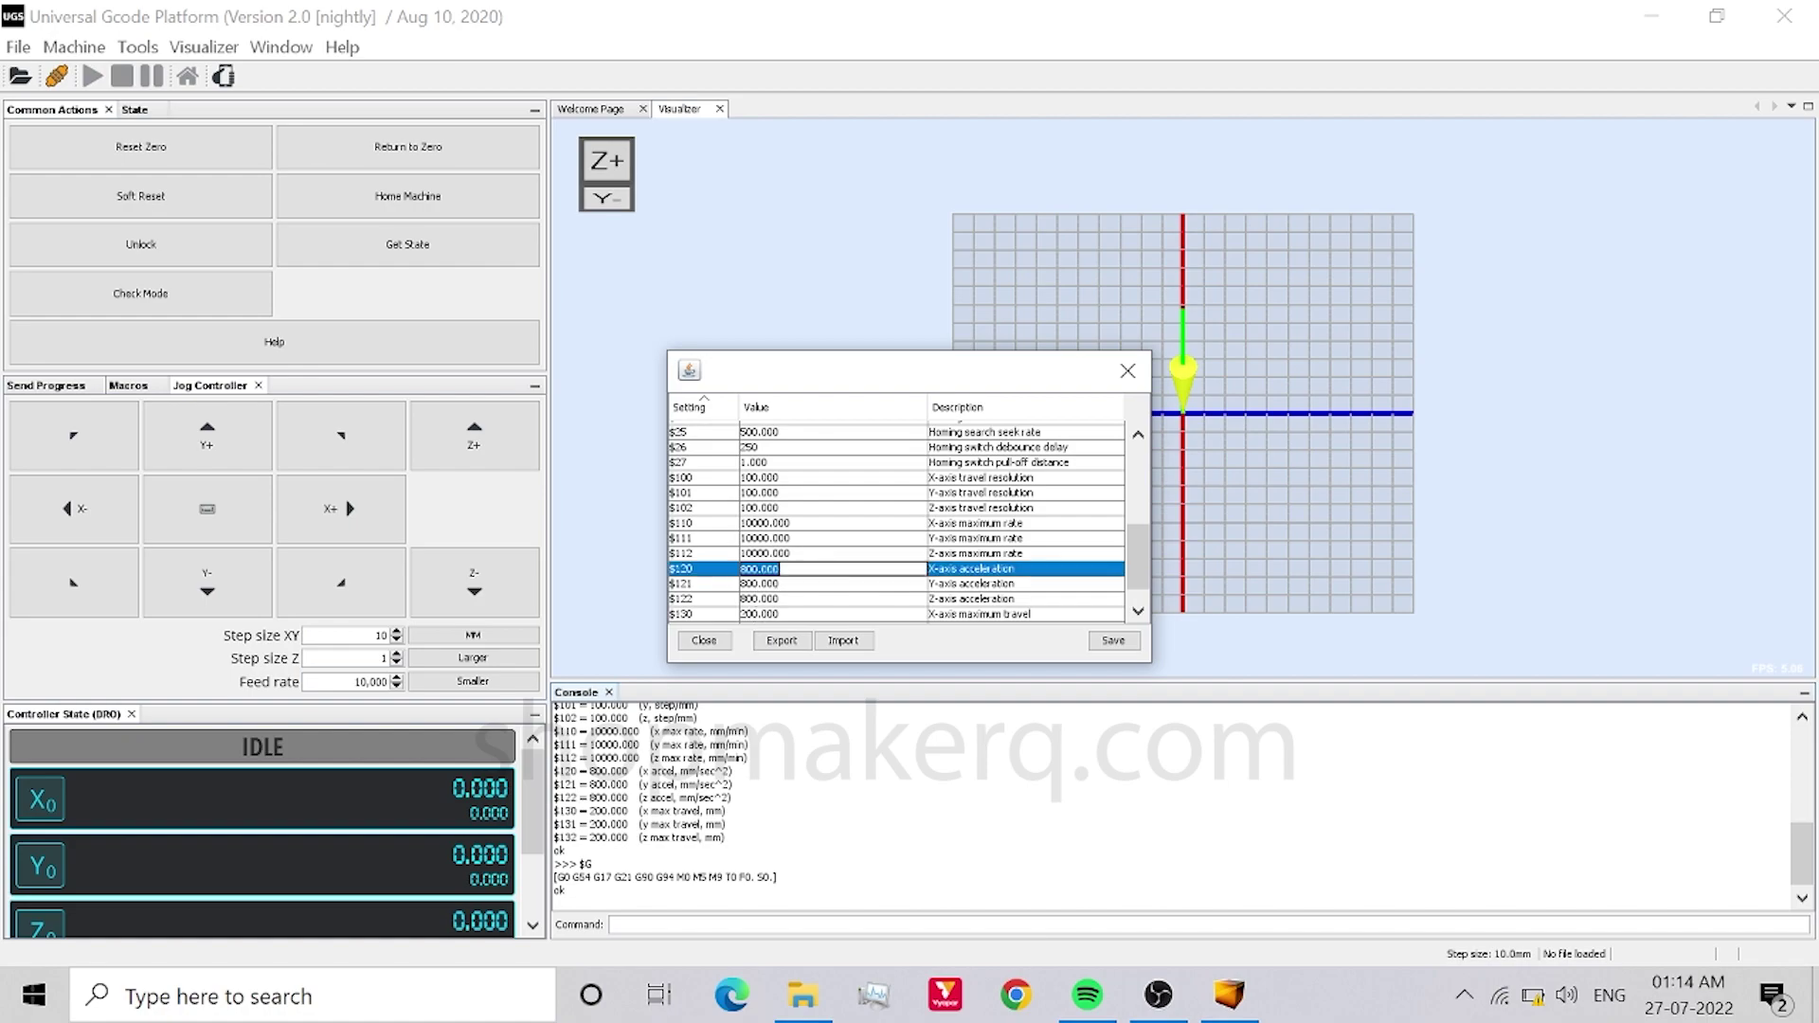
{"action": "type", "text": "1500"}
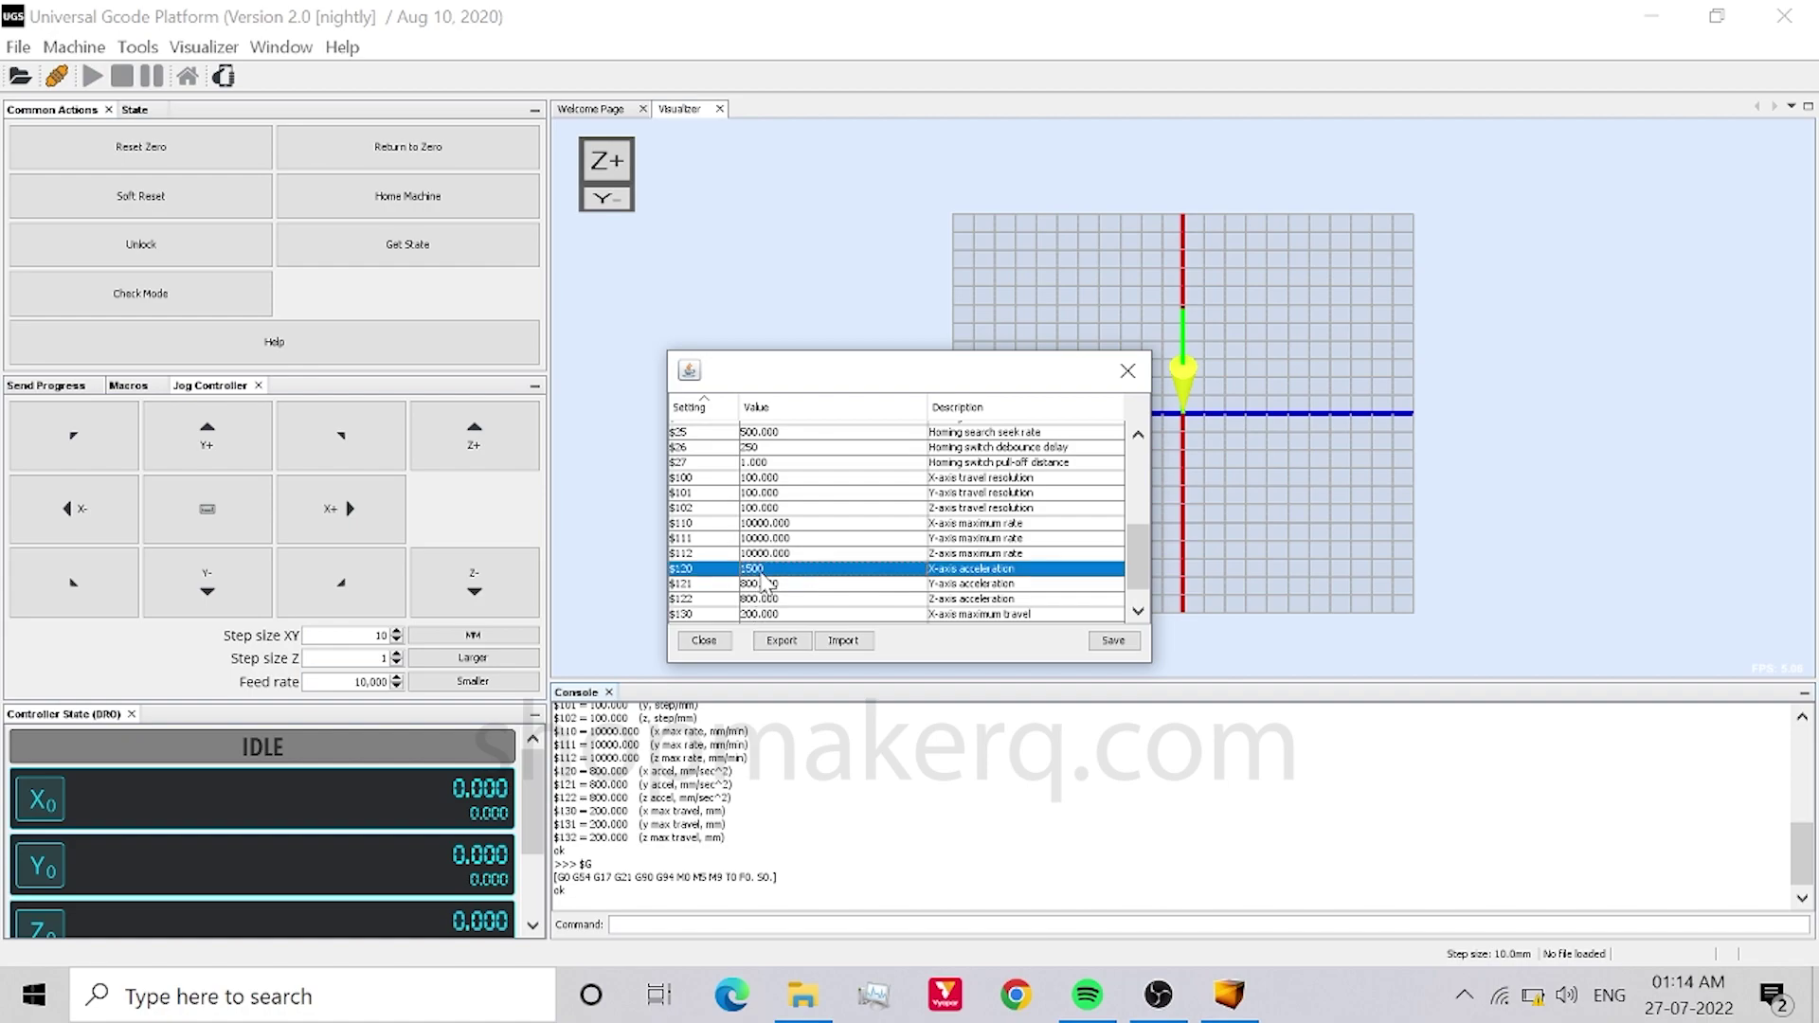
{"action": "double_click", "coordinate": [760, 583]}
{"action": "type", "text": "1500"}
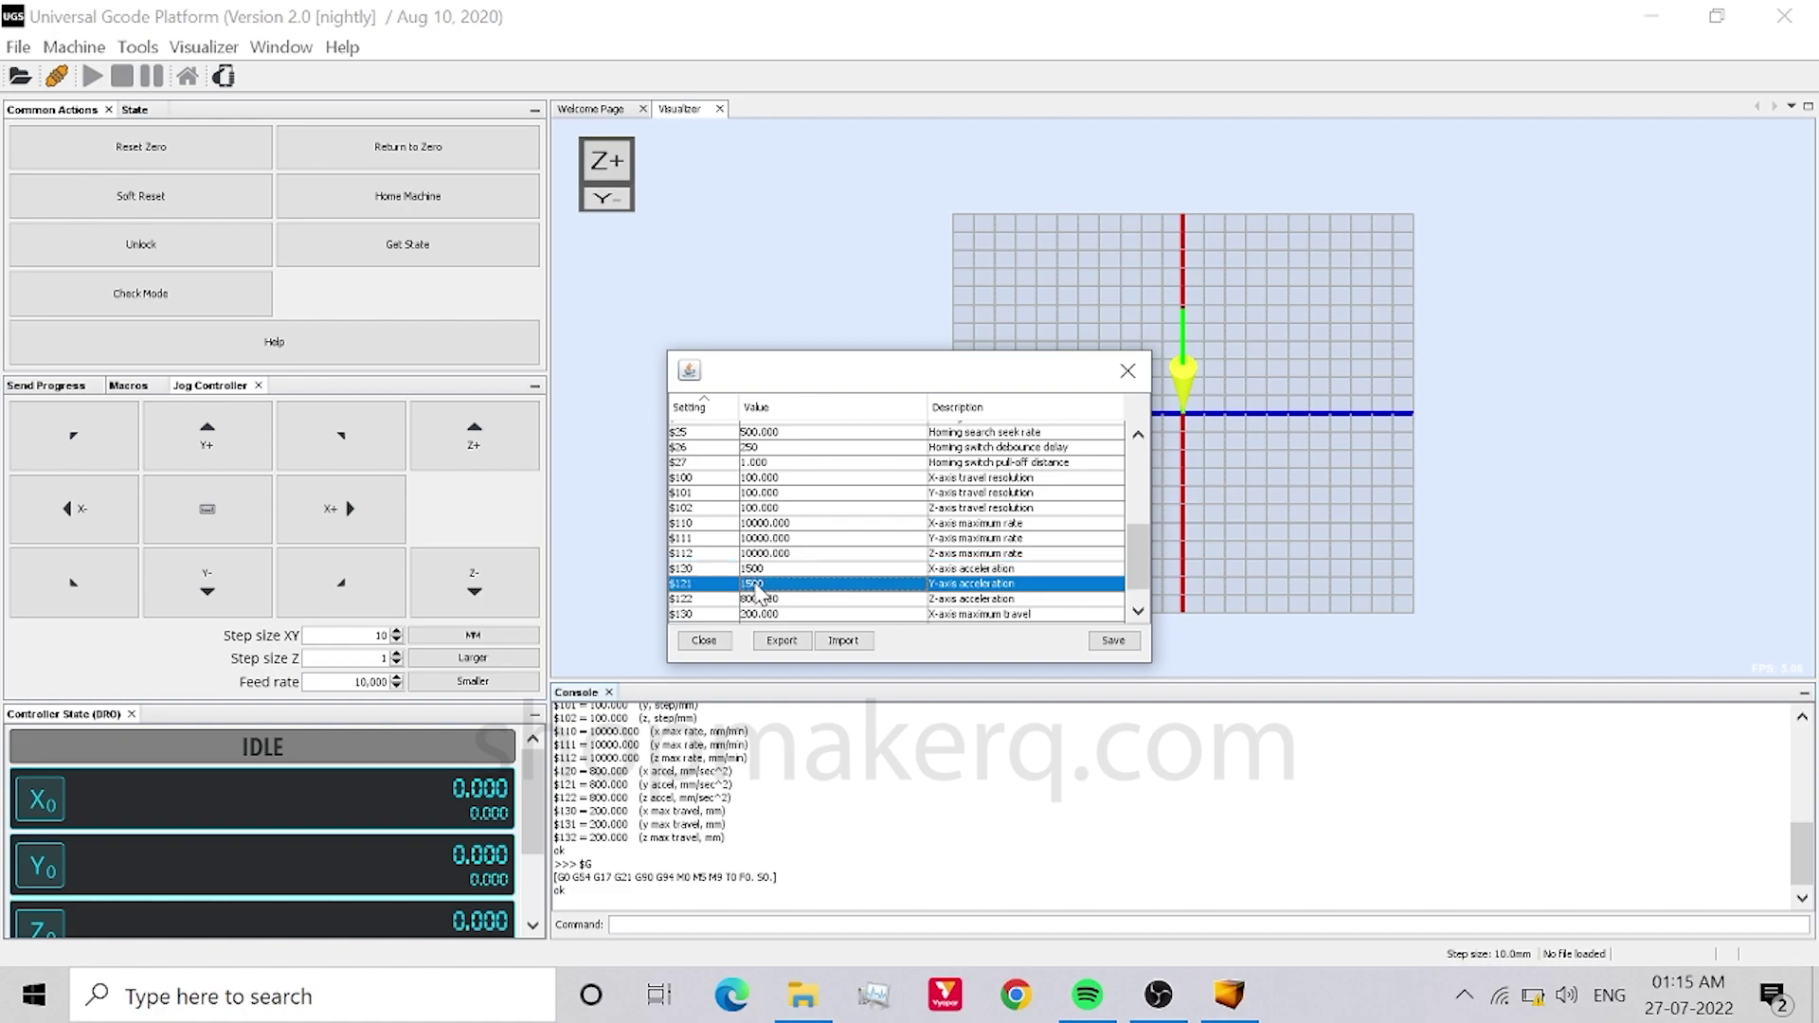
{"action": "key", "text": "Return"}
{"action": "type", "text": "1500"}
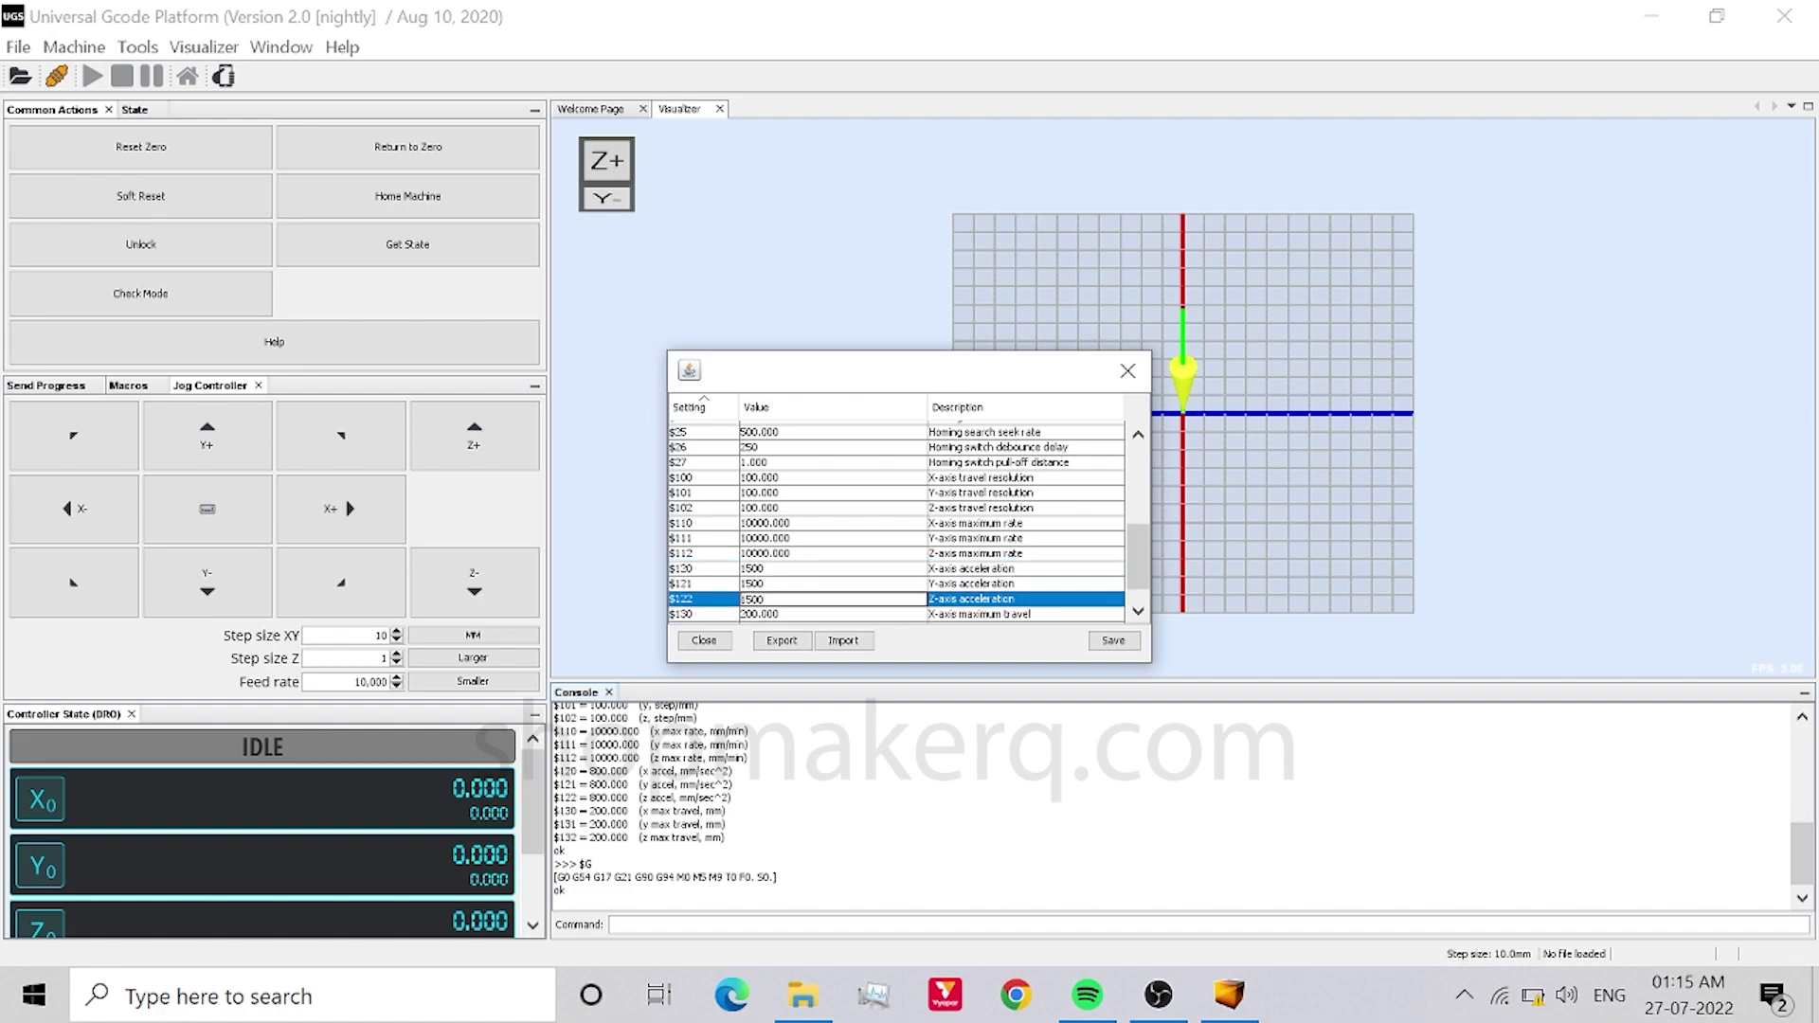
{"action": "left_click", "coordinate": [755, 600]}
Check the X, Y and Z maximum rate entries, then save the firmware settings and close them.
{"action": "left_click", "coordinate": [780, 524]}
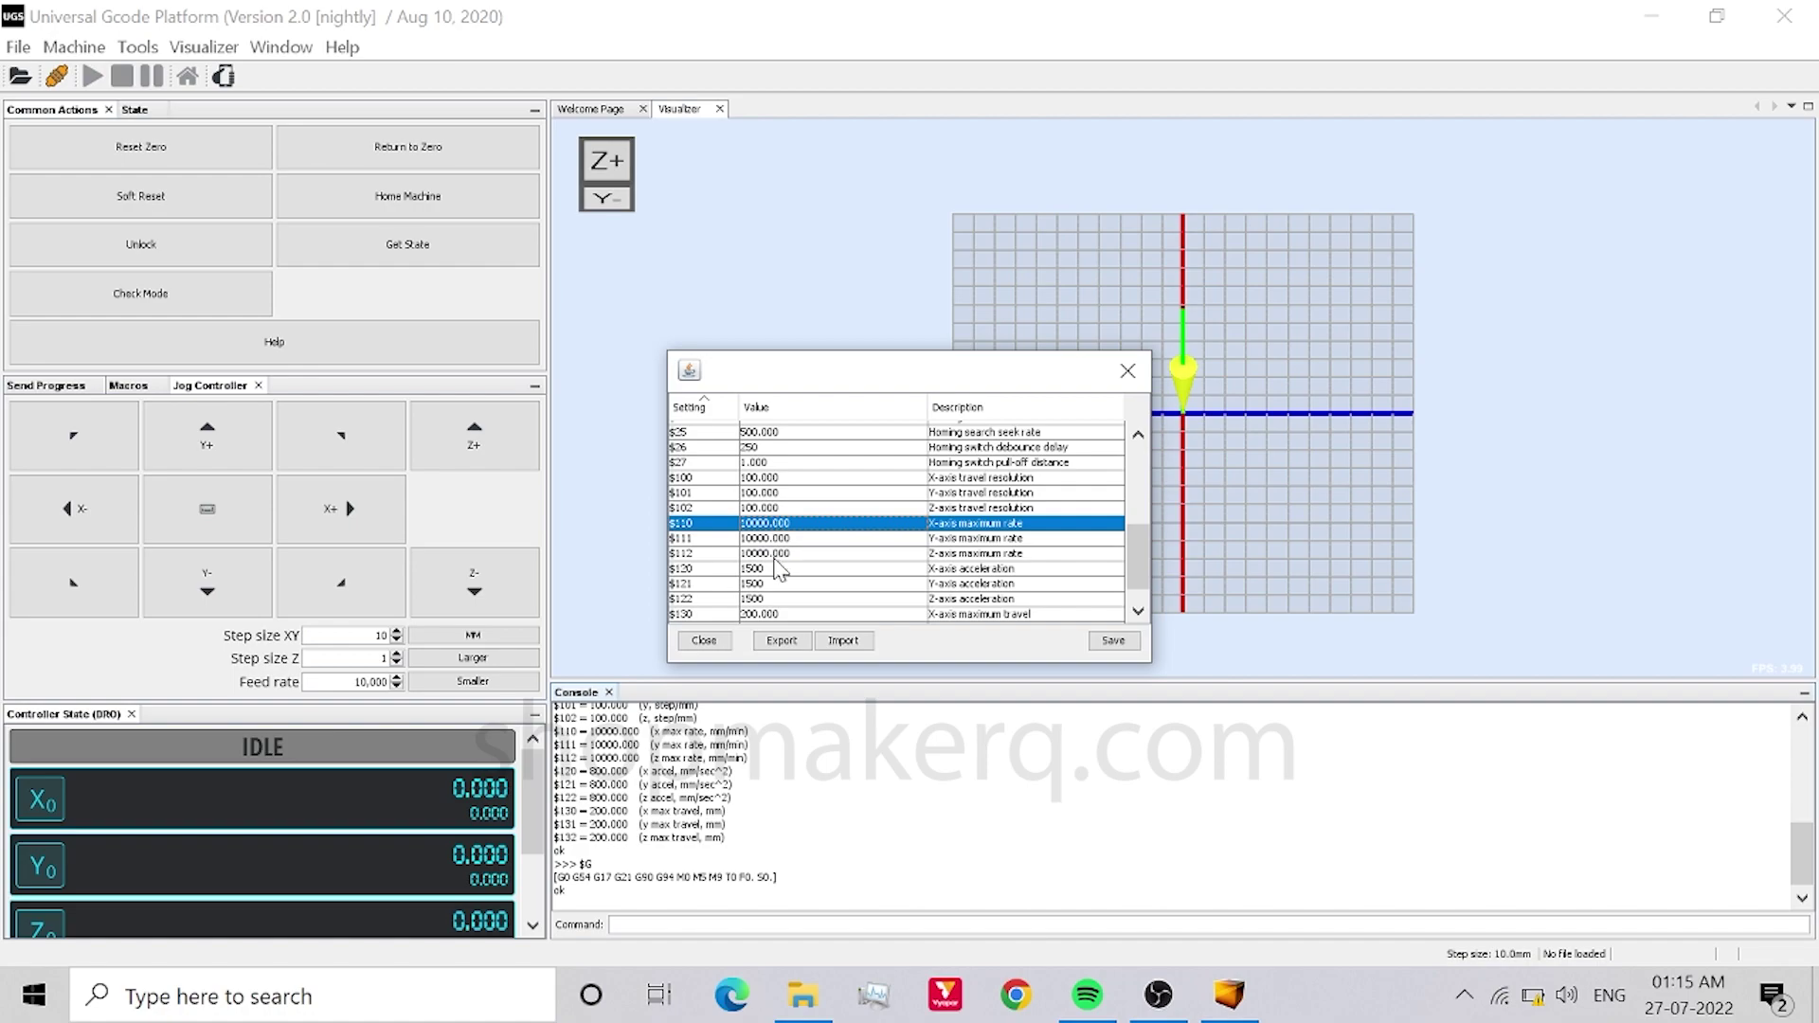
{"action": "left_click", "coordinate": [775, 556]}
{"action": "left_click", "coordinate": [782, 538]}
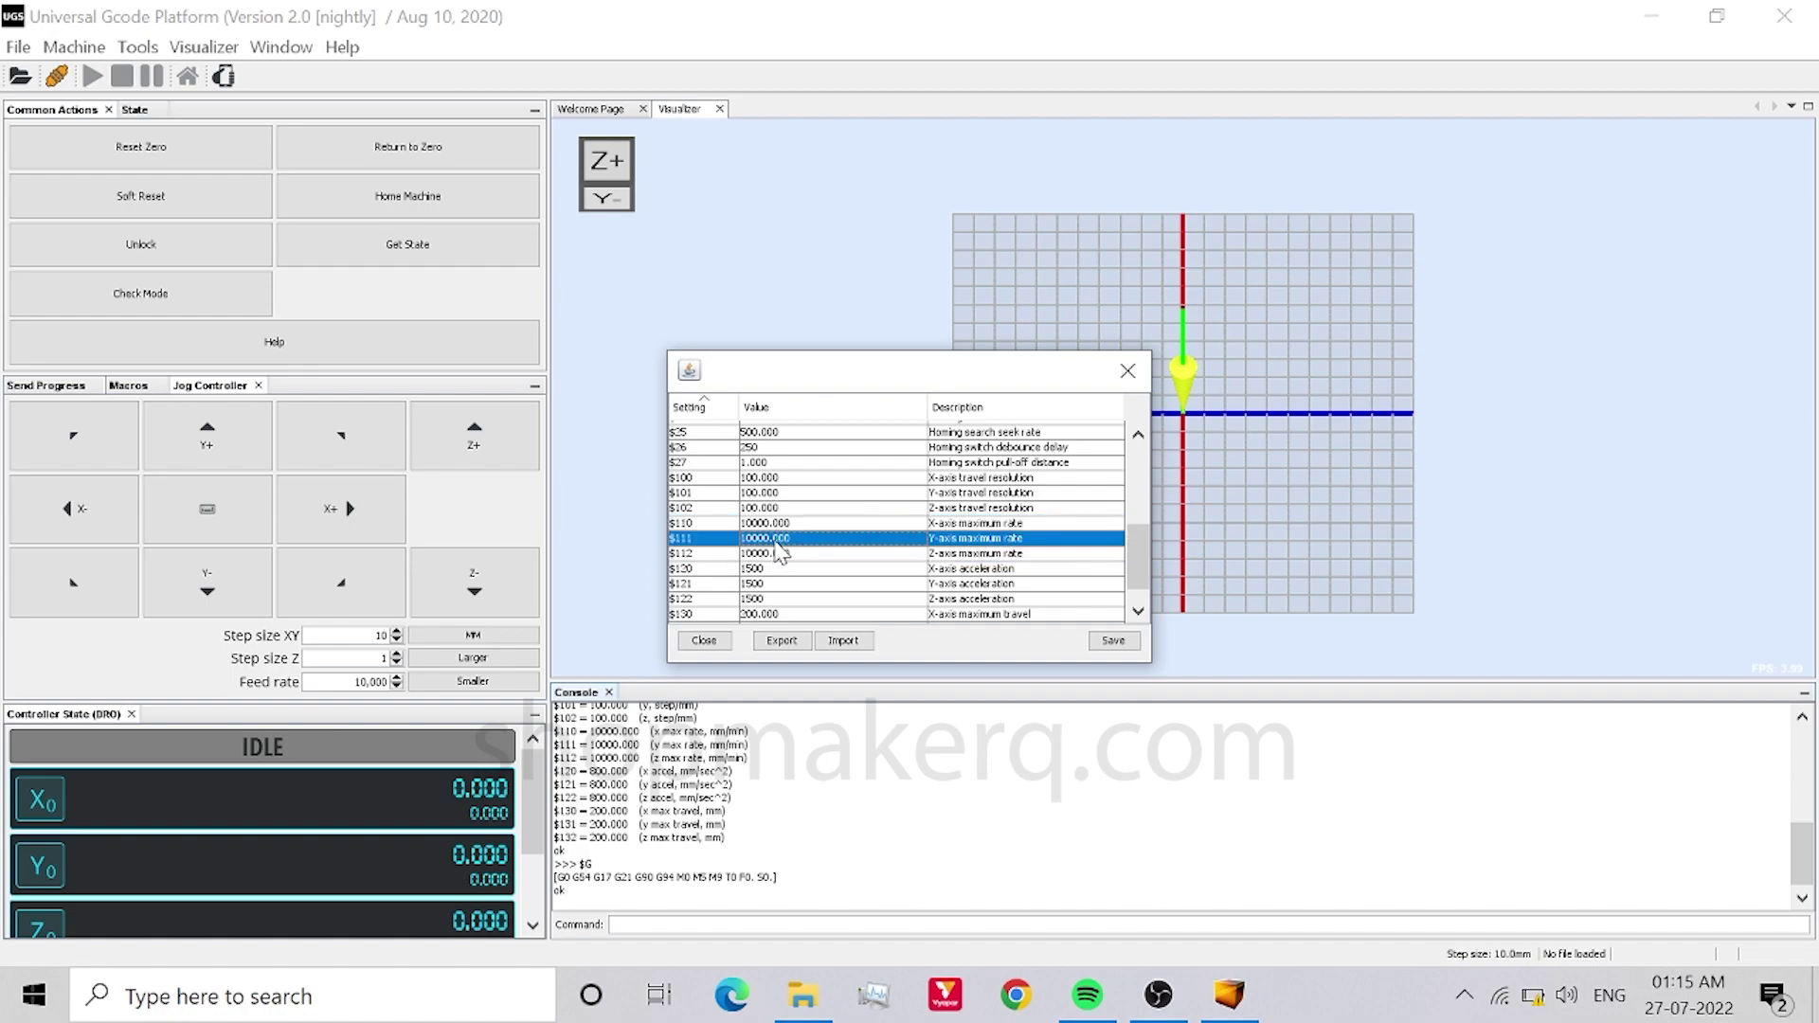
{"action": "left_click", "coordinate": [1113, 641]}
{"action": "left_click", "coordinate": [1128, 370]}
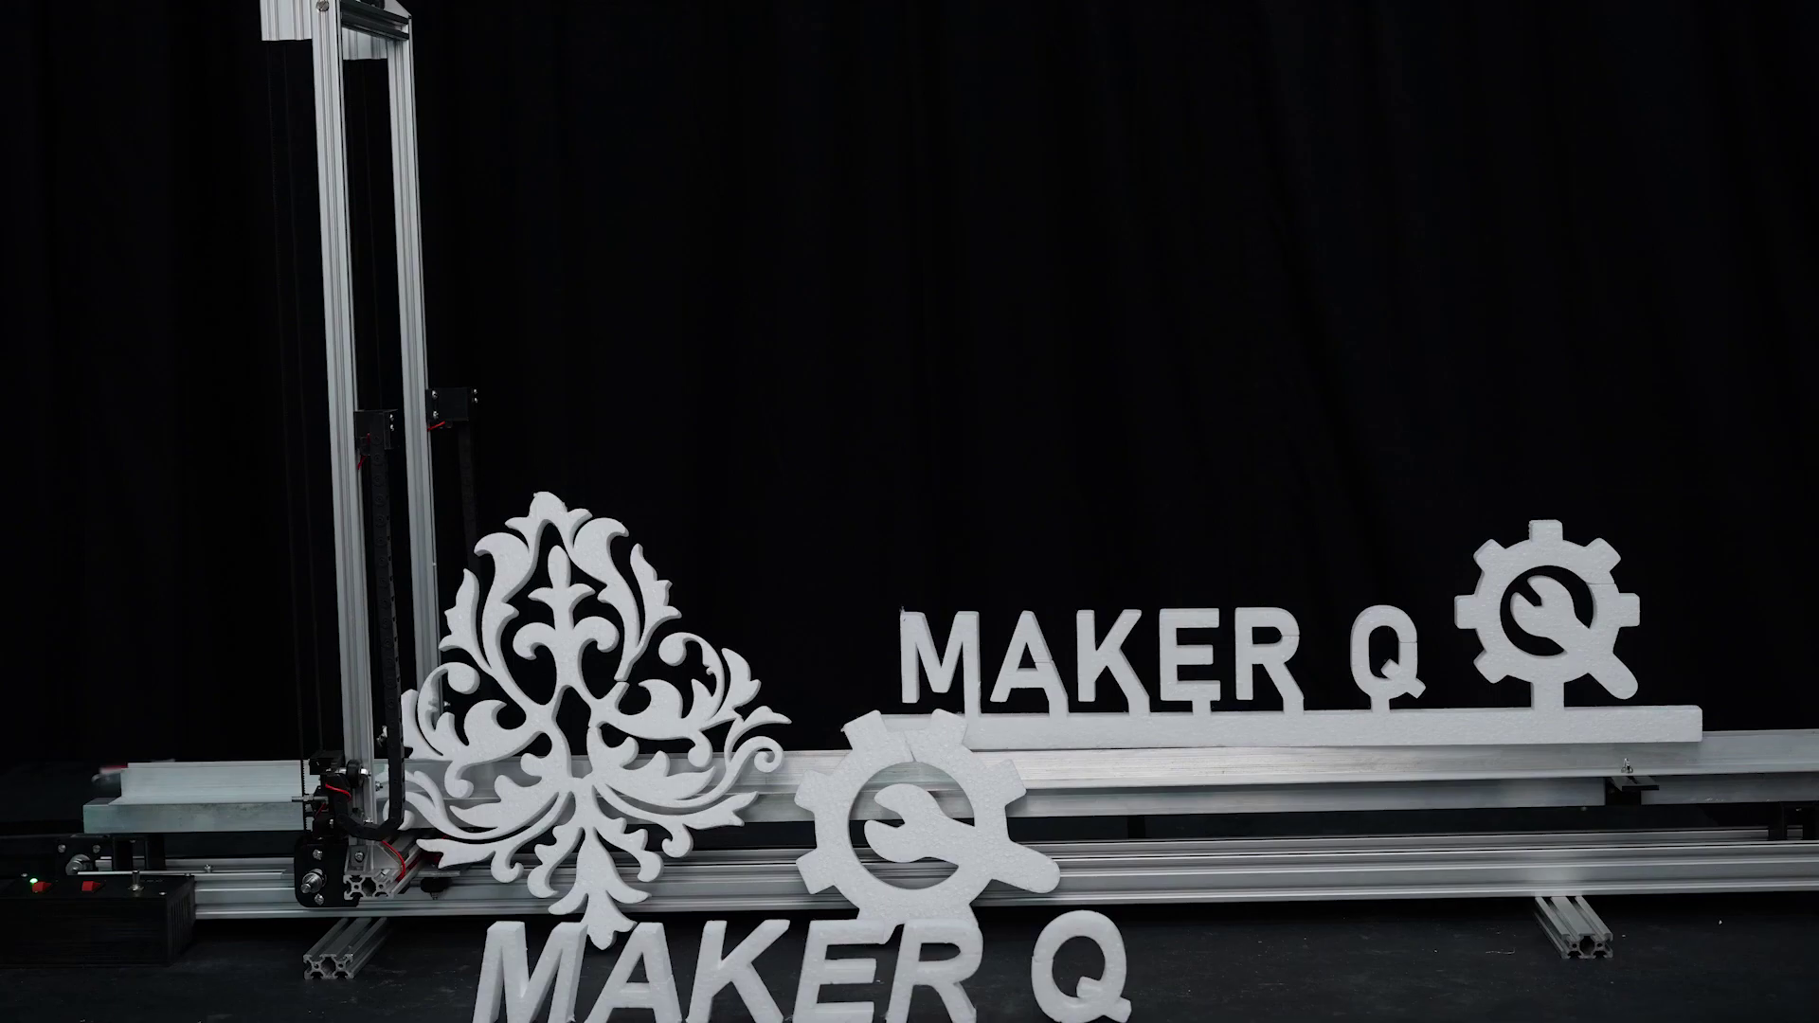